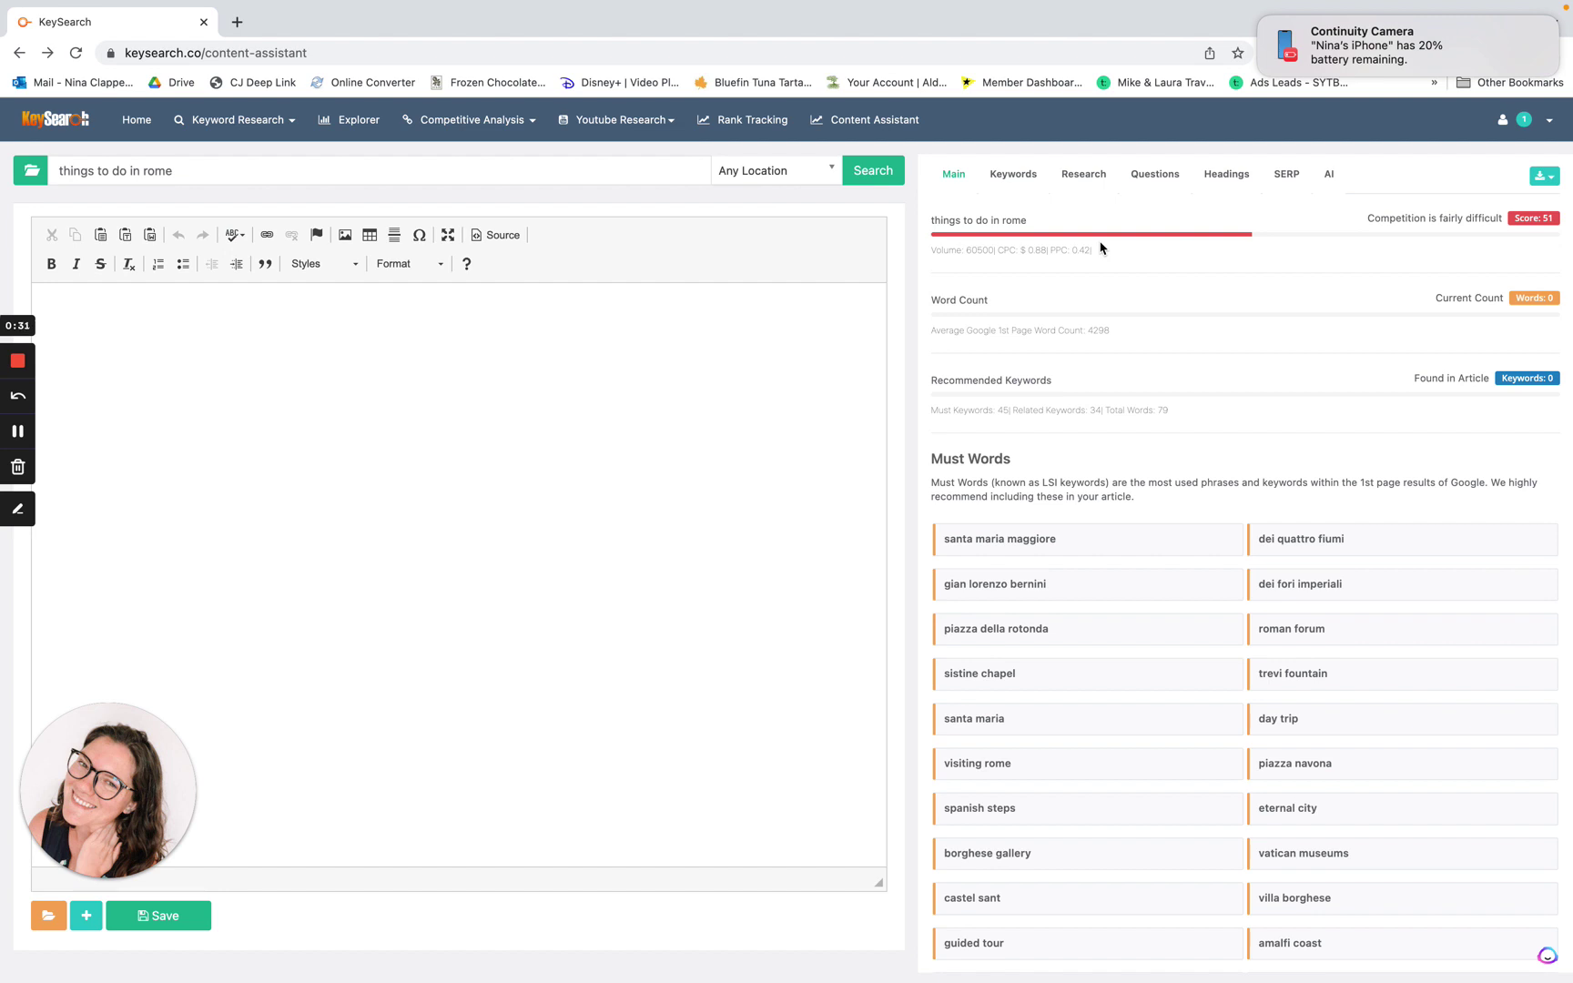
# Switch to the AI Writer tools showing 1911 credits, then click into the empty article.
pyautogui.moveTo(368, 166); pyautogui.dragTo(3, 173)
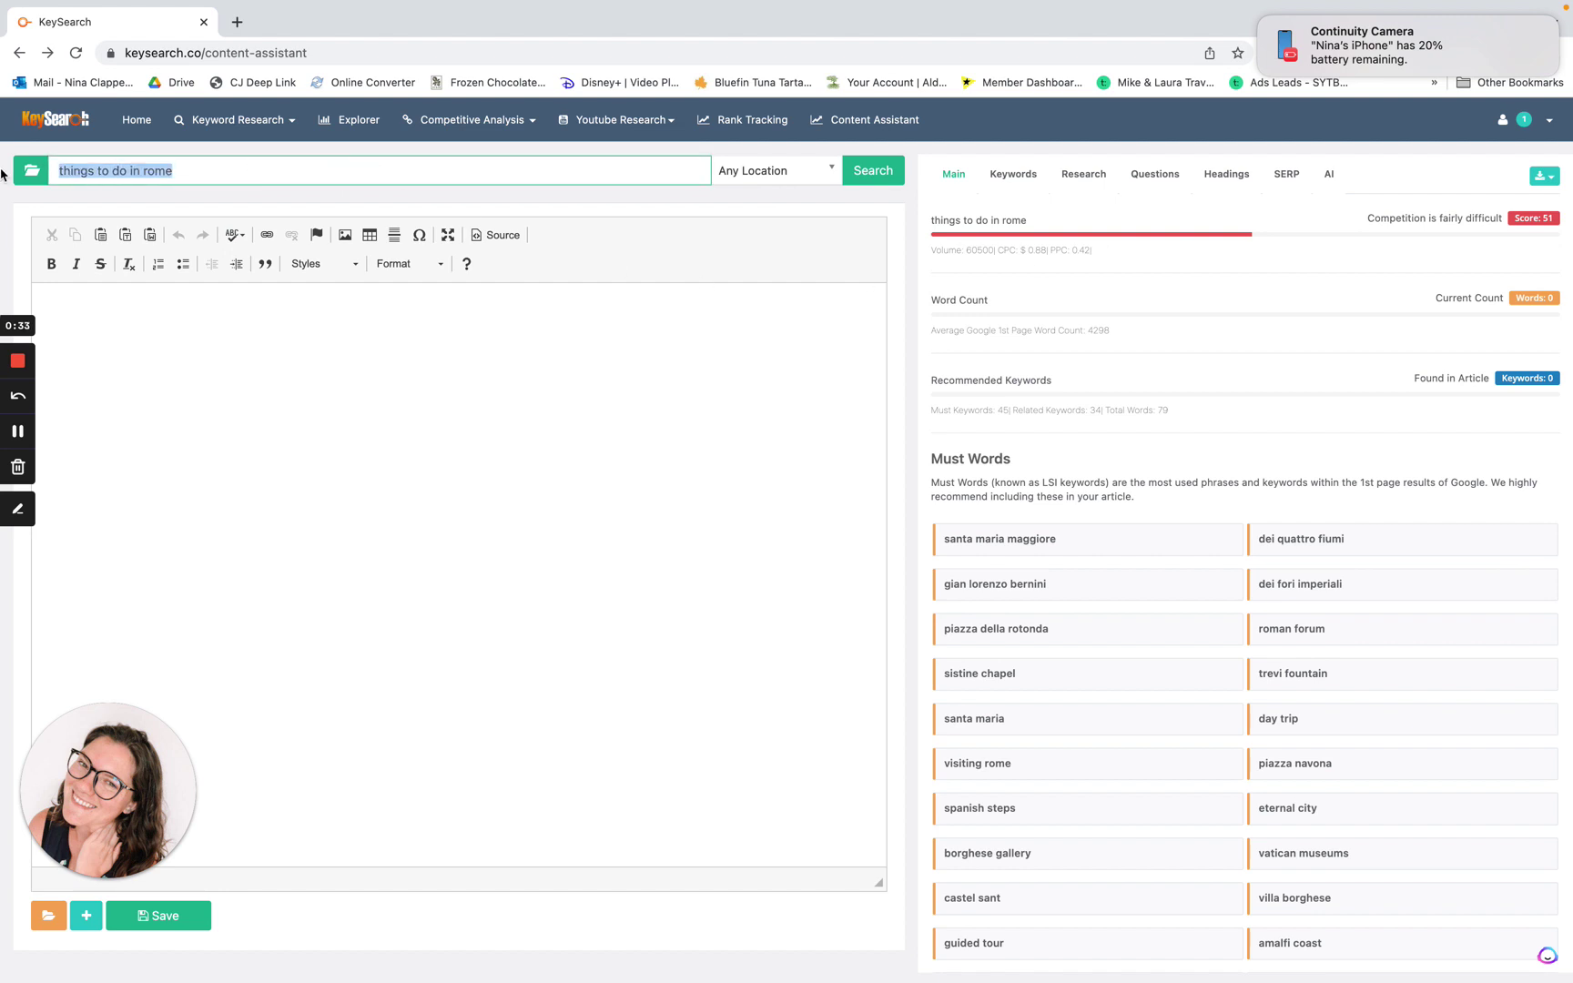
pyautogui.click(253, 168)
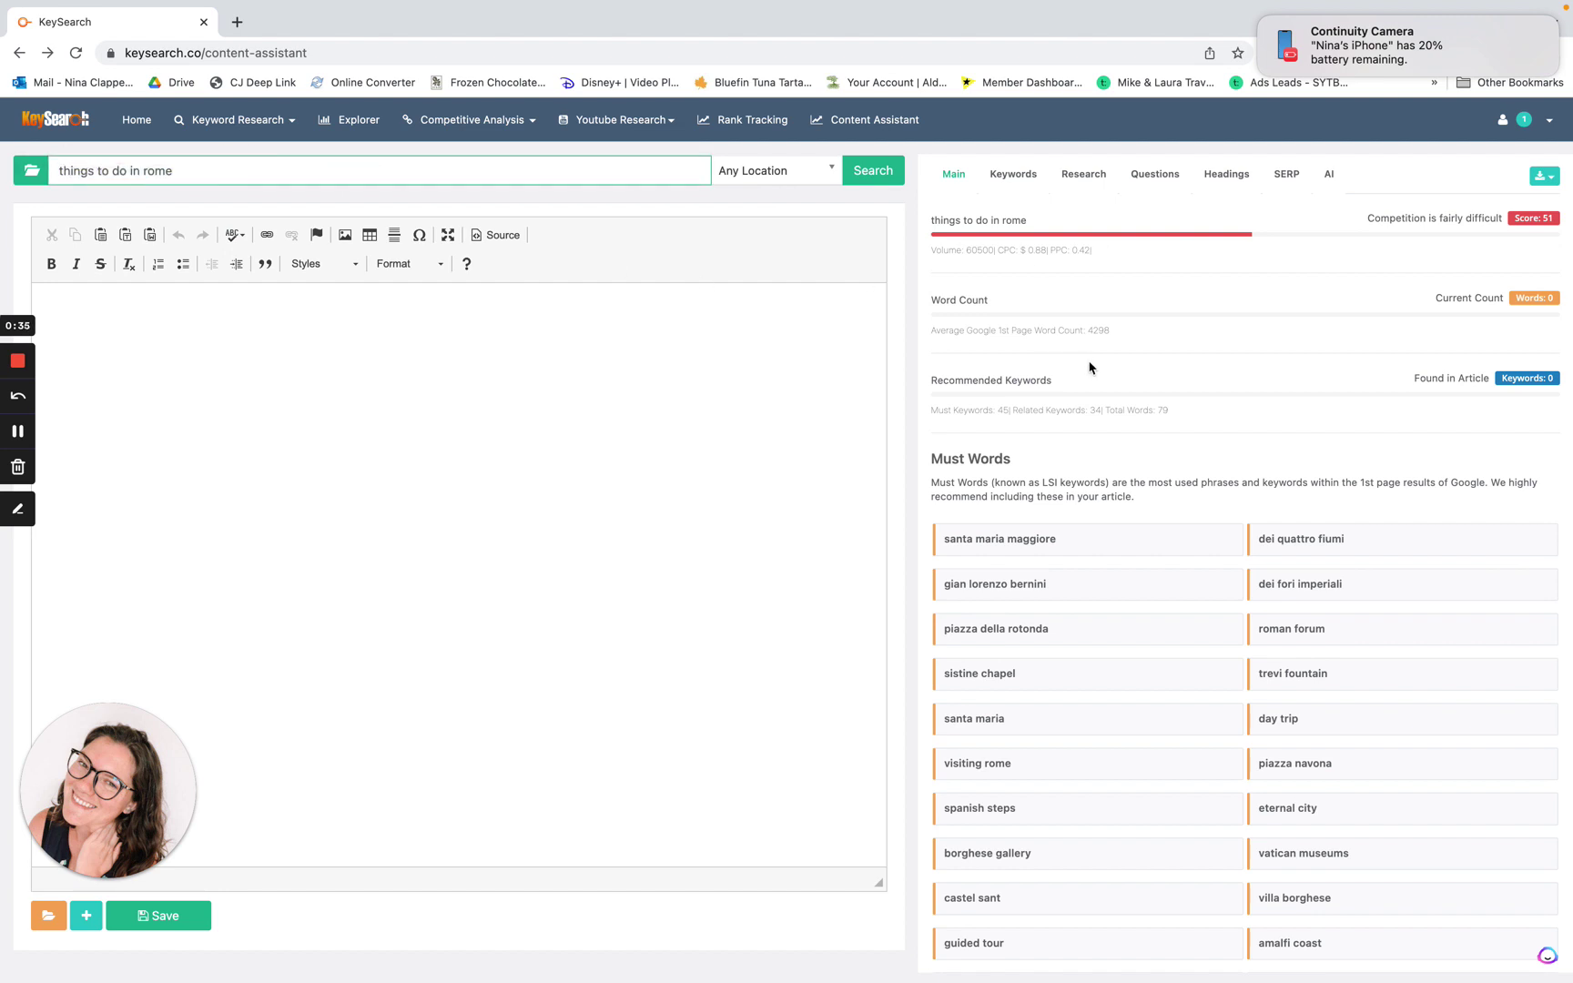
pyautogui.scroll(-10, 1090, 367)
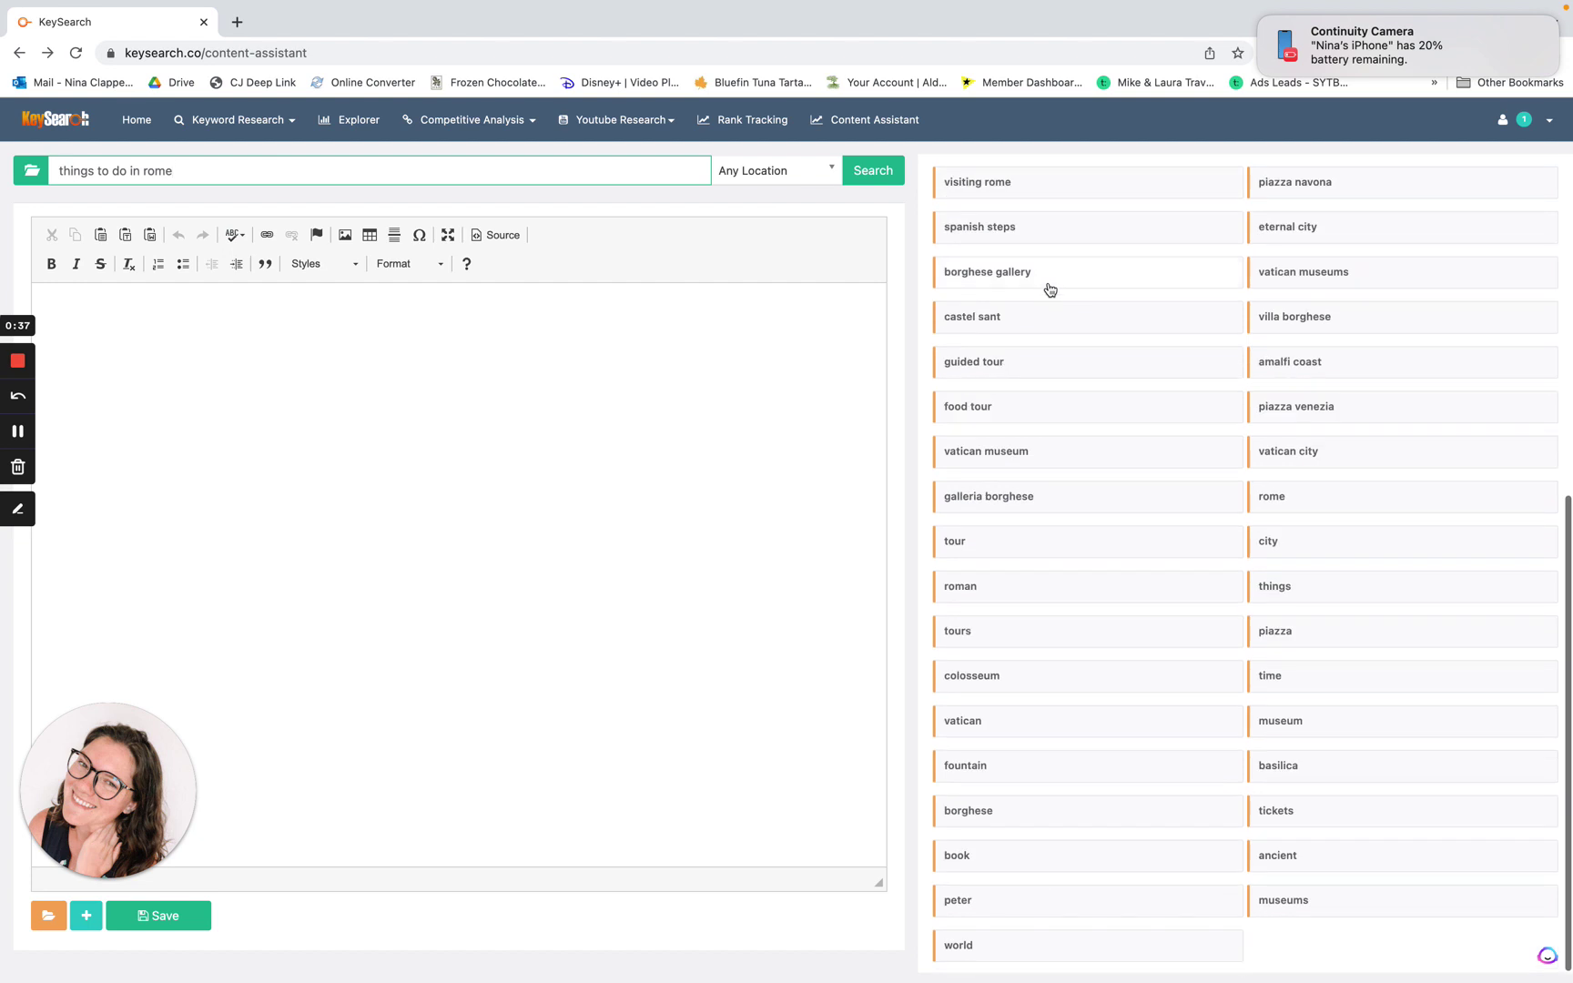
pyautogui.scroll(10, 1050, 289)
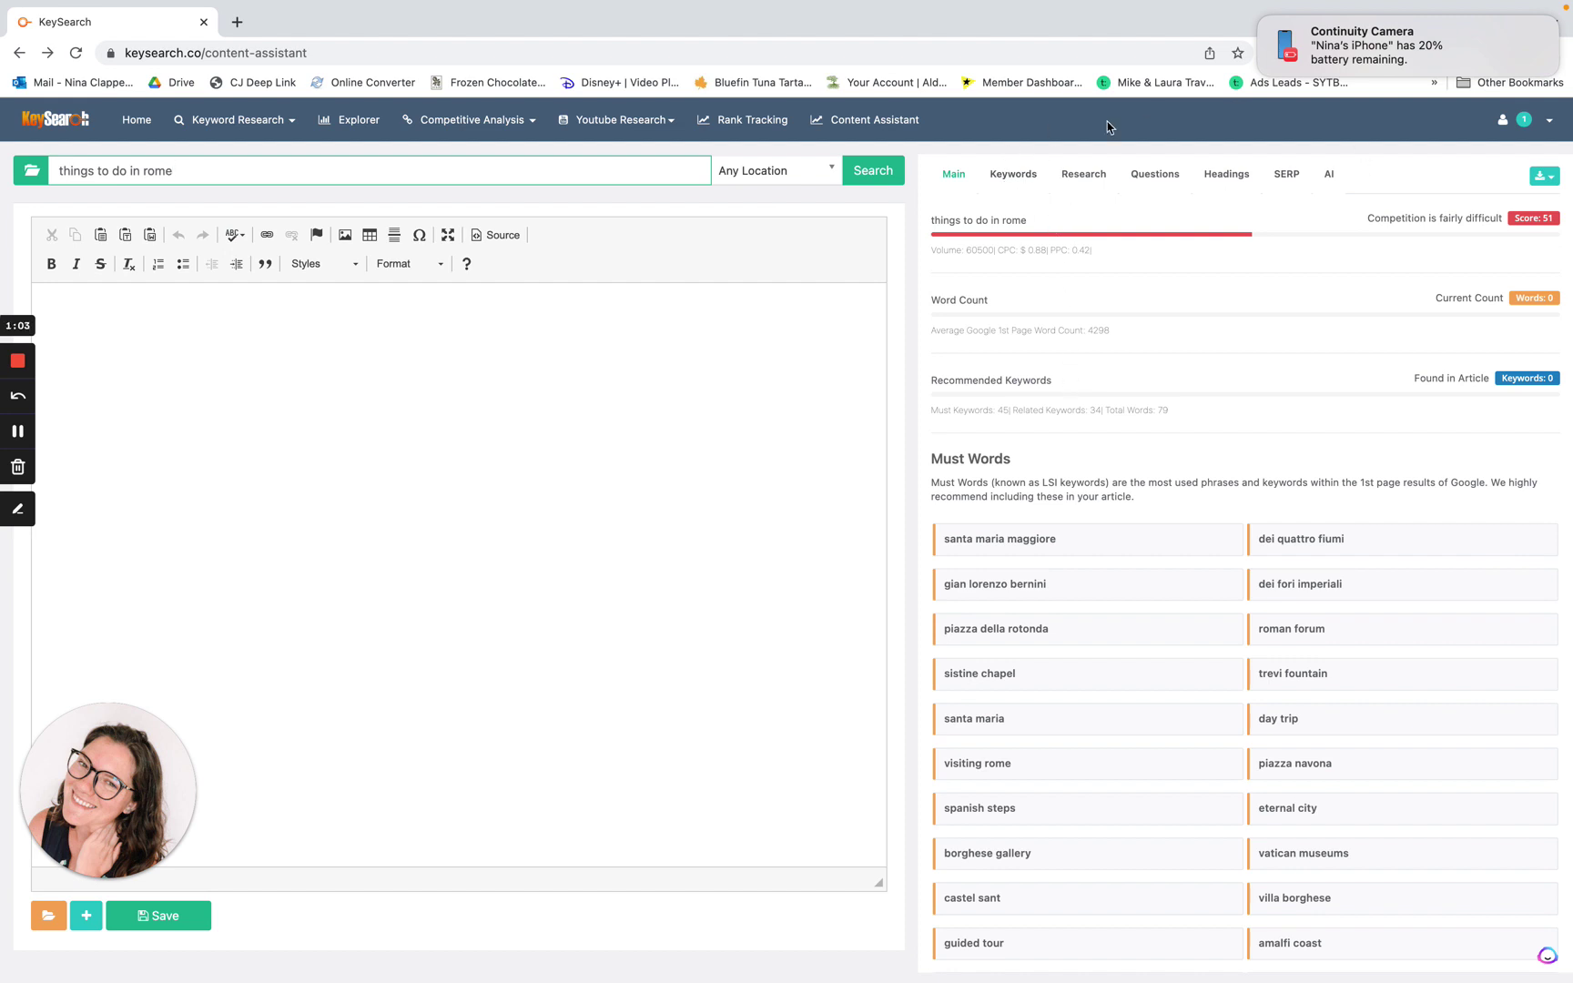
pyautogui.click(1331, 174)
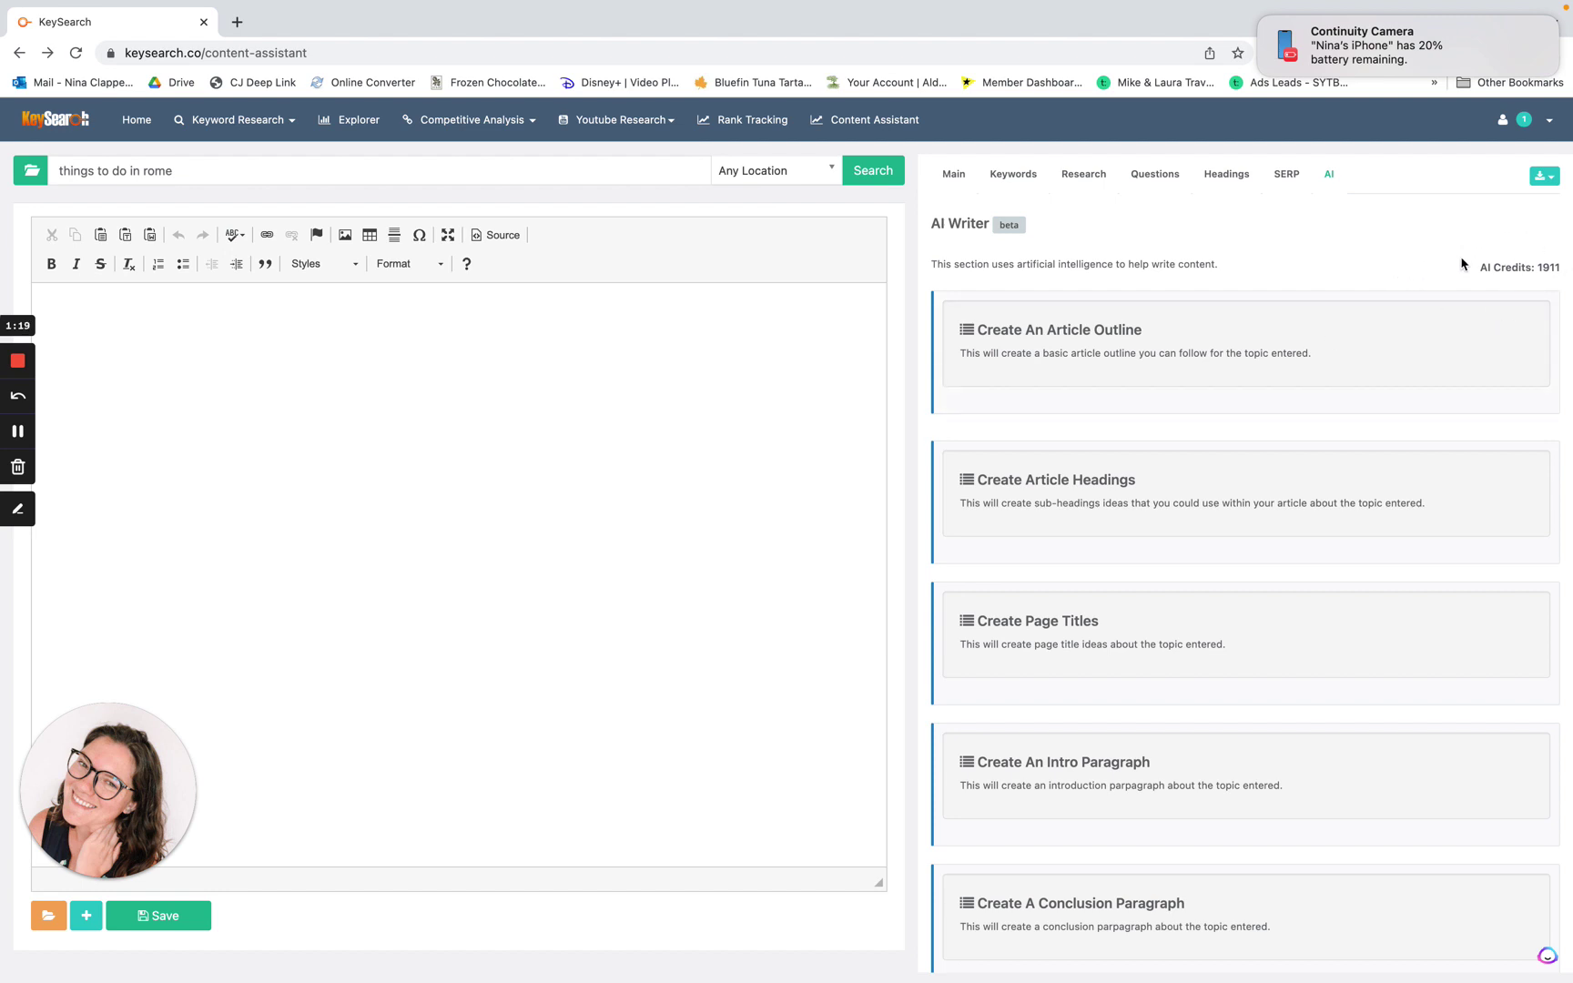
pyautogui.moveTo(1567, 271); pyautogui.dragTo(1440, 267)
pyautogui.click(1434, 266)
pyautogui.click(551, 481)
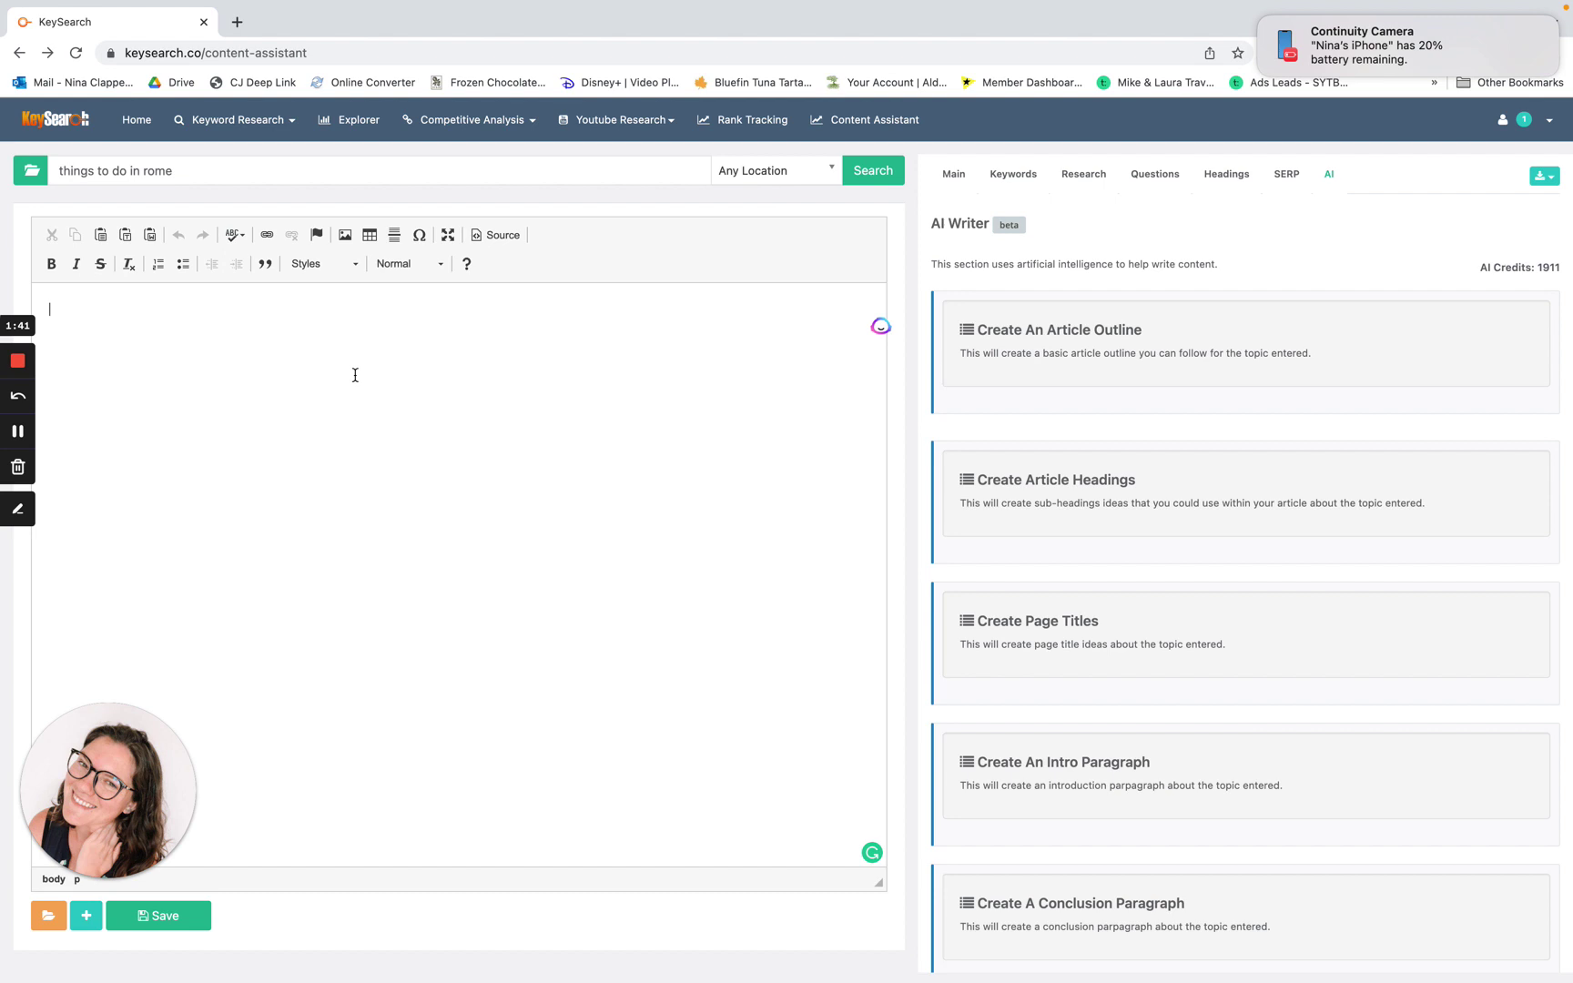
pyautogui.click(953, 174)
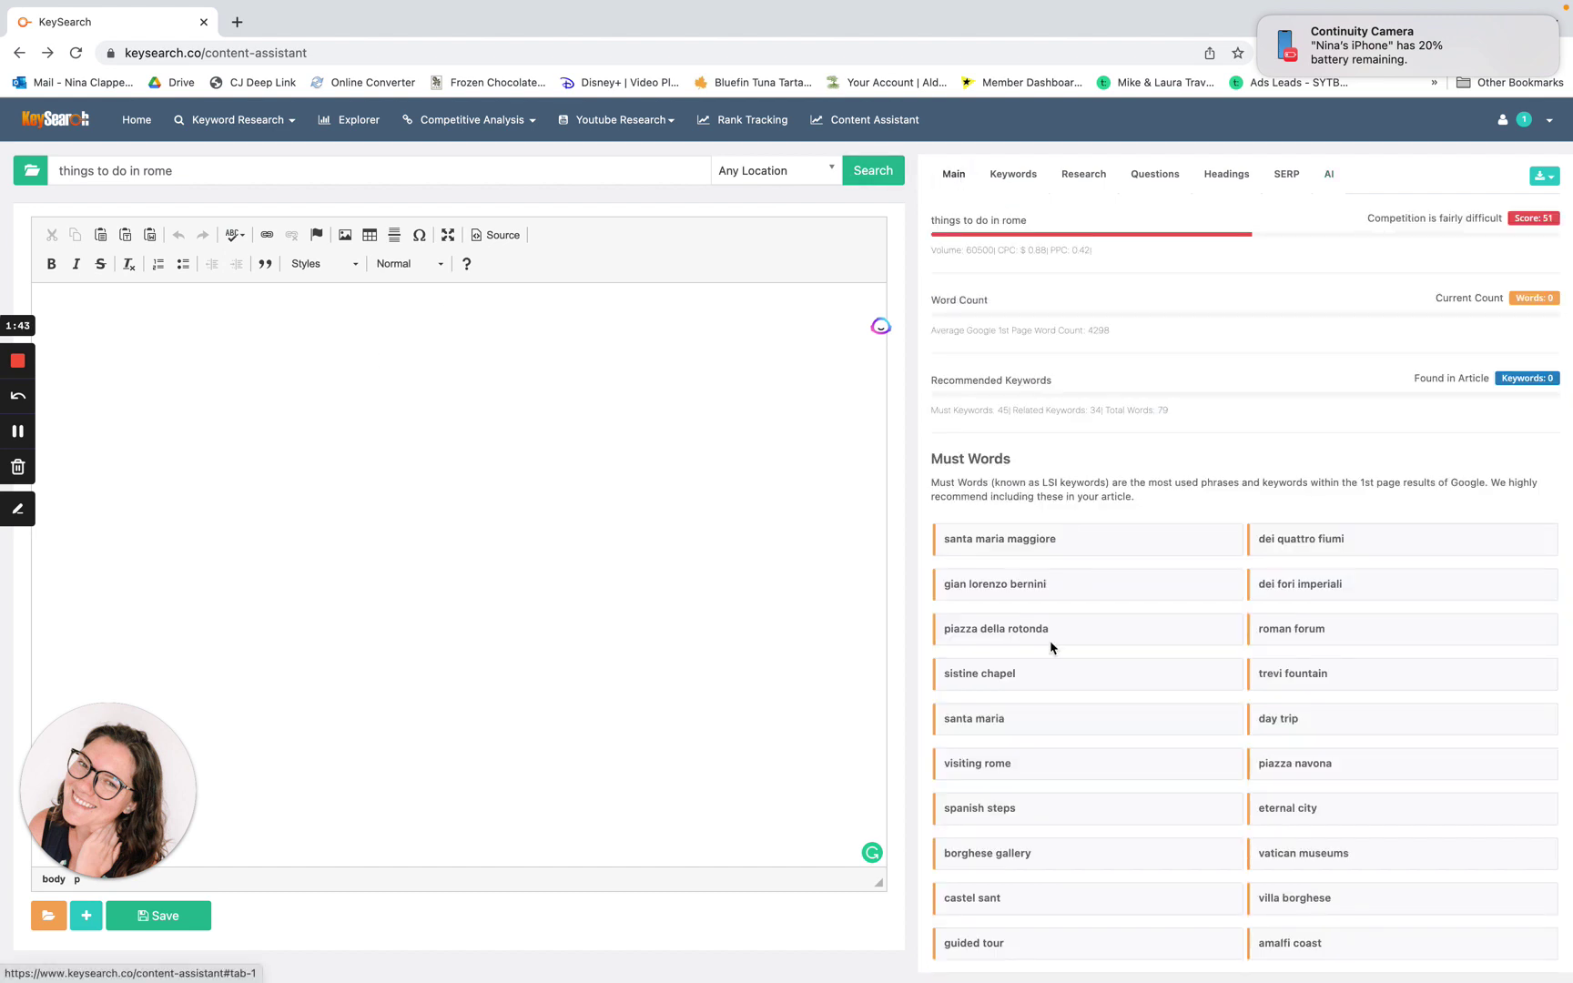
pyautogui.click(1013, 174)
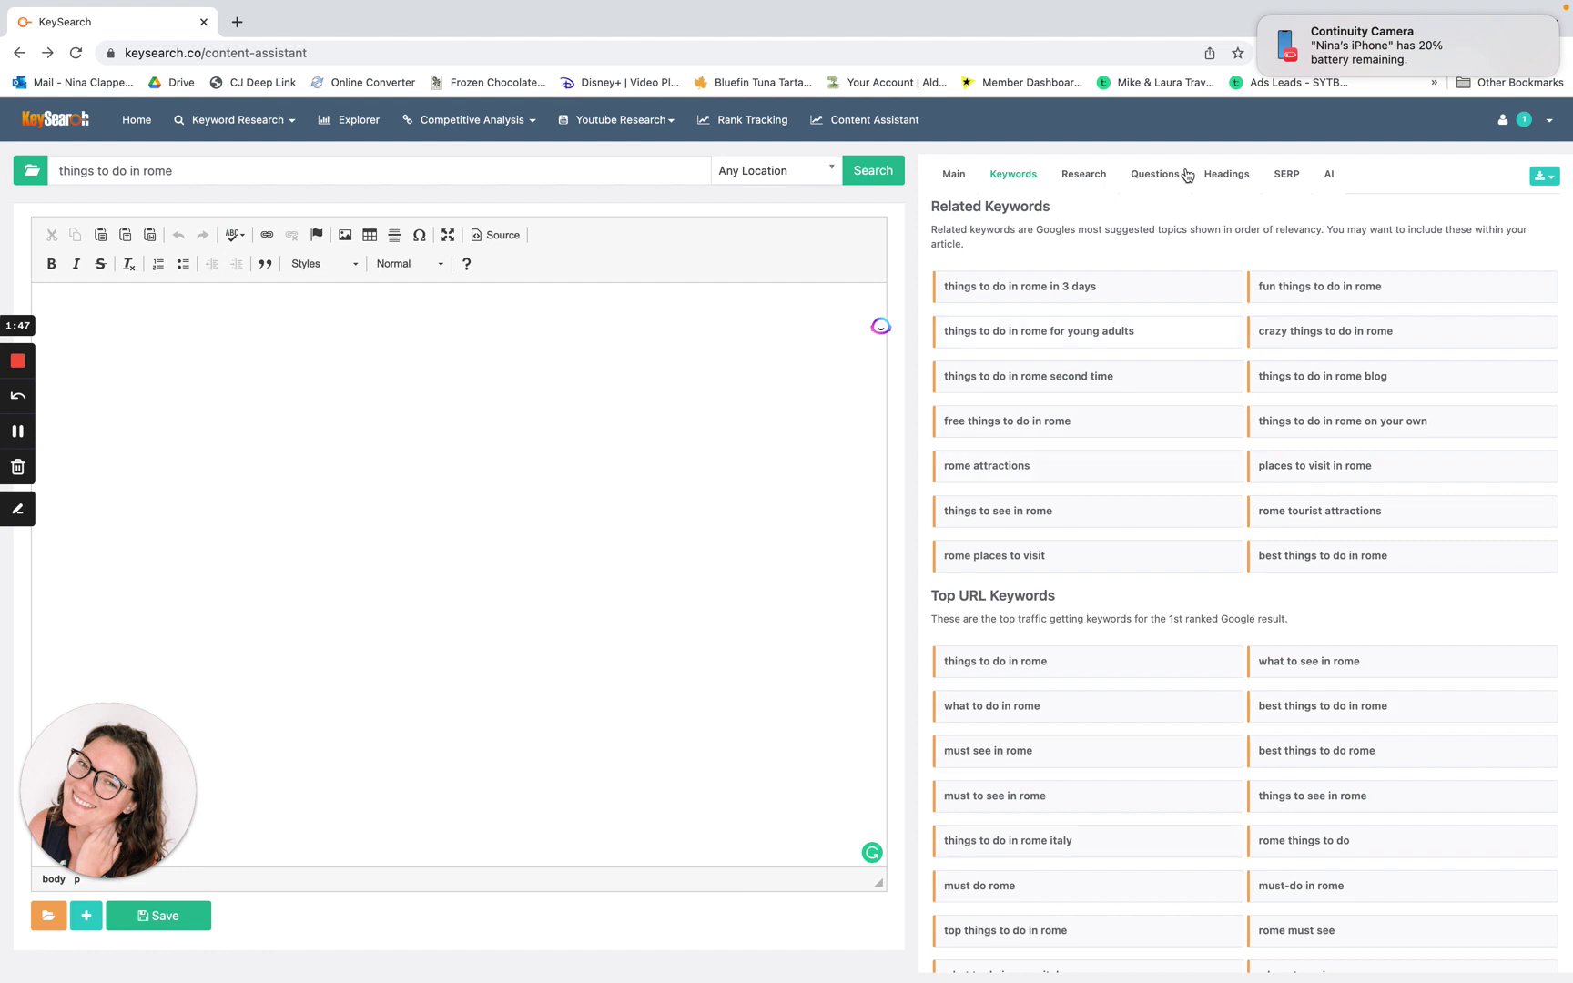
pyautogui.click(1329, 174)
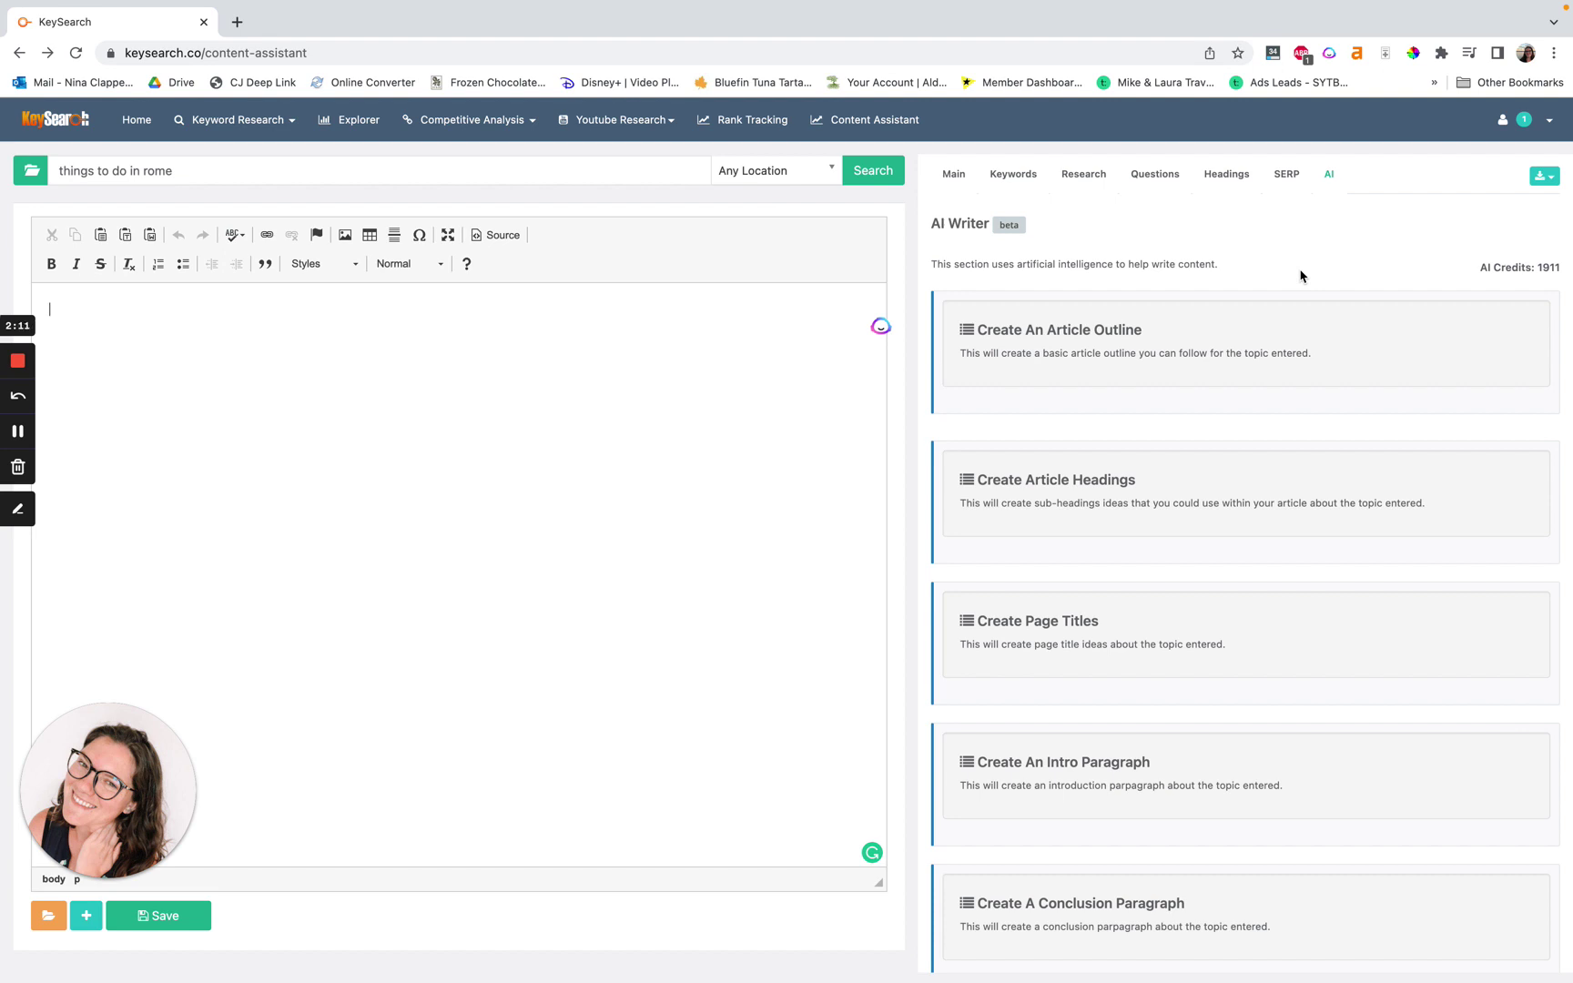
pyautogui.click(1203, 342)
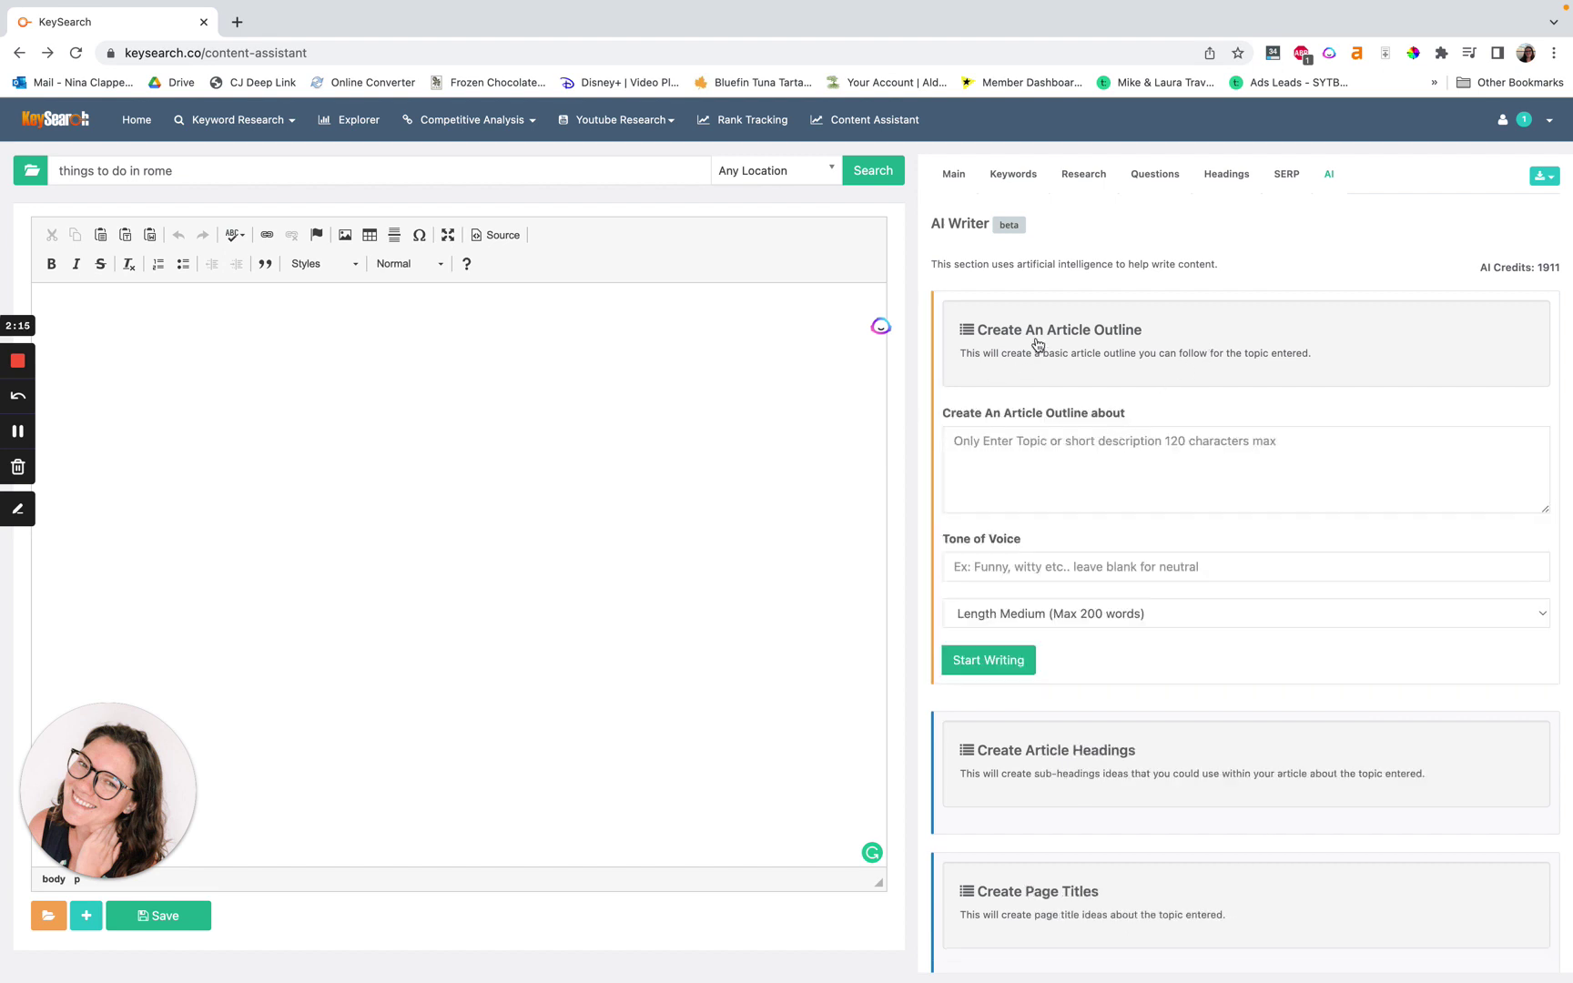
# Generate a Medium outline on things to do in Rome for gen z solo women, engaging casual informative tone.
pyautogui.scroll(-1, 1064, 499)
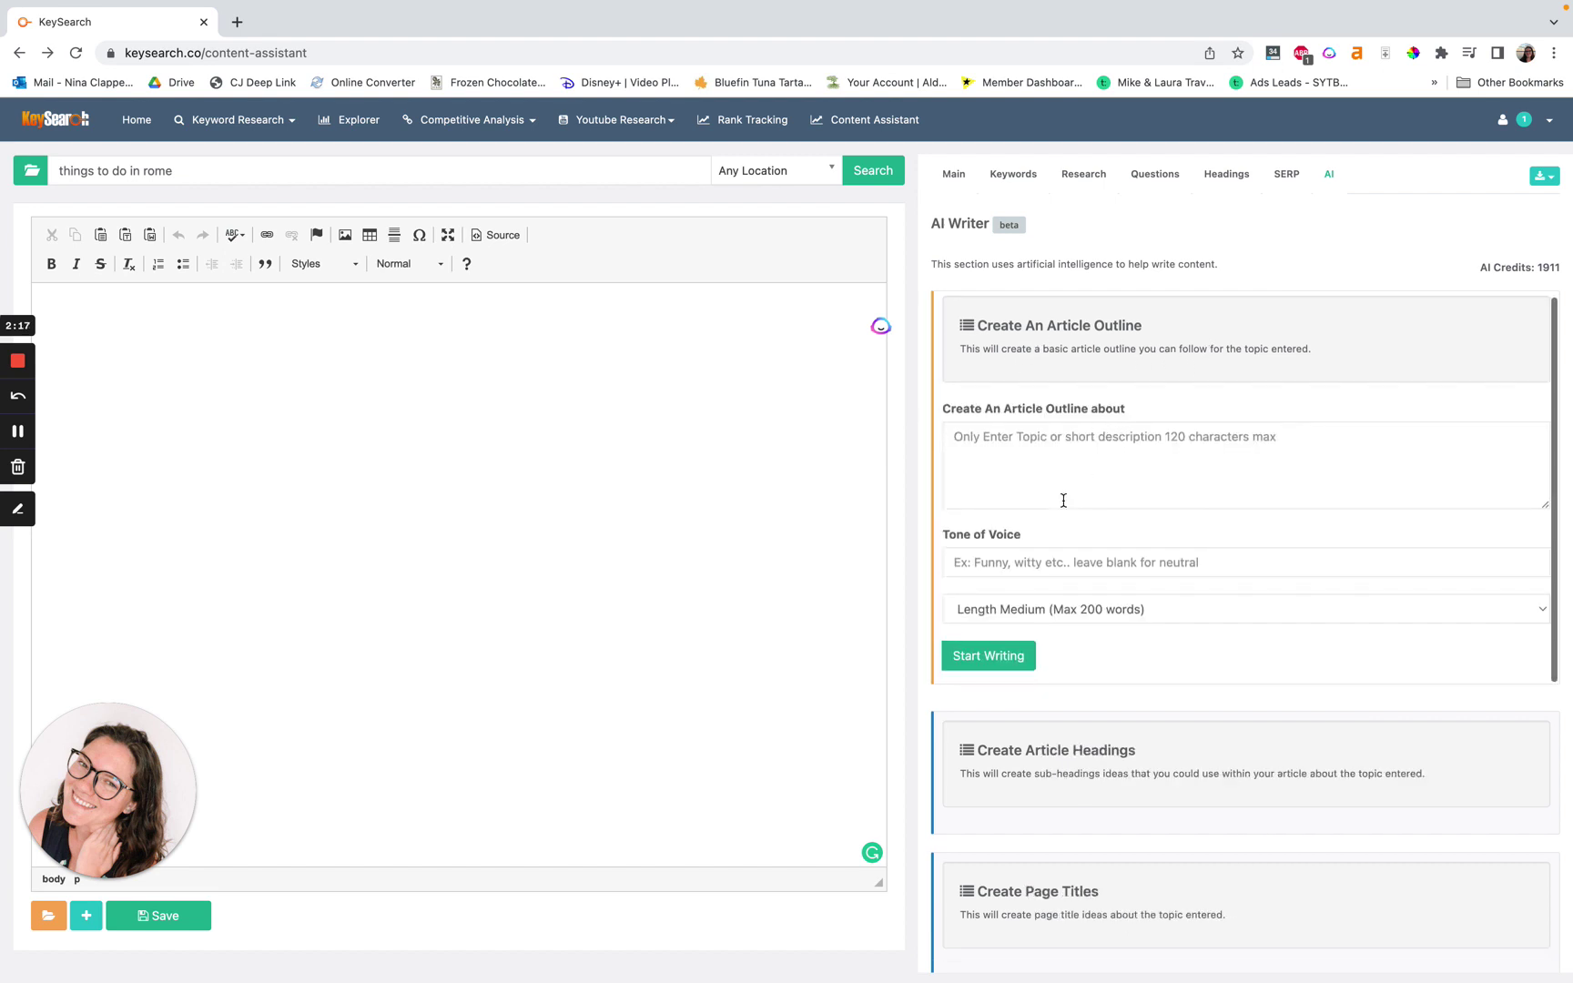
pyautogui.click(1067, 452)
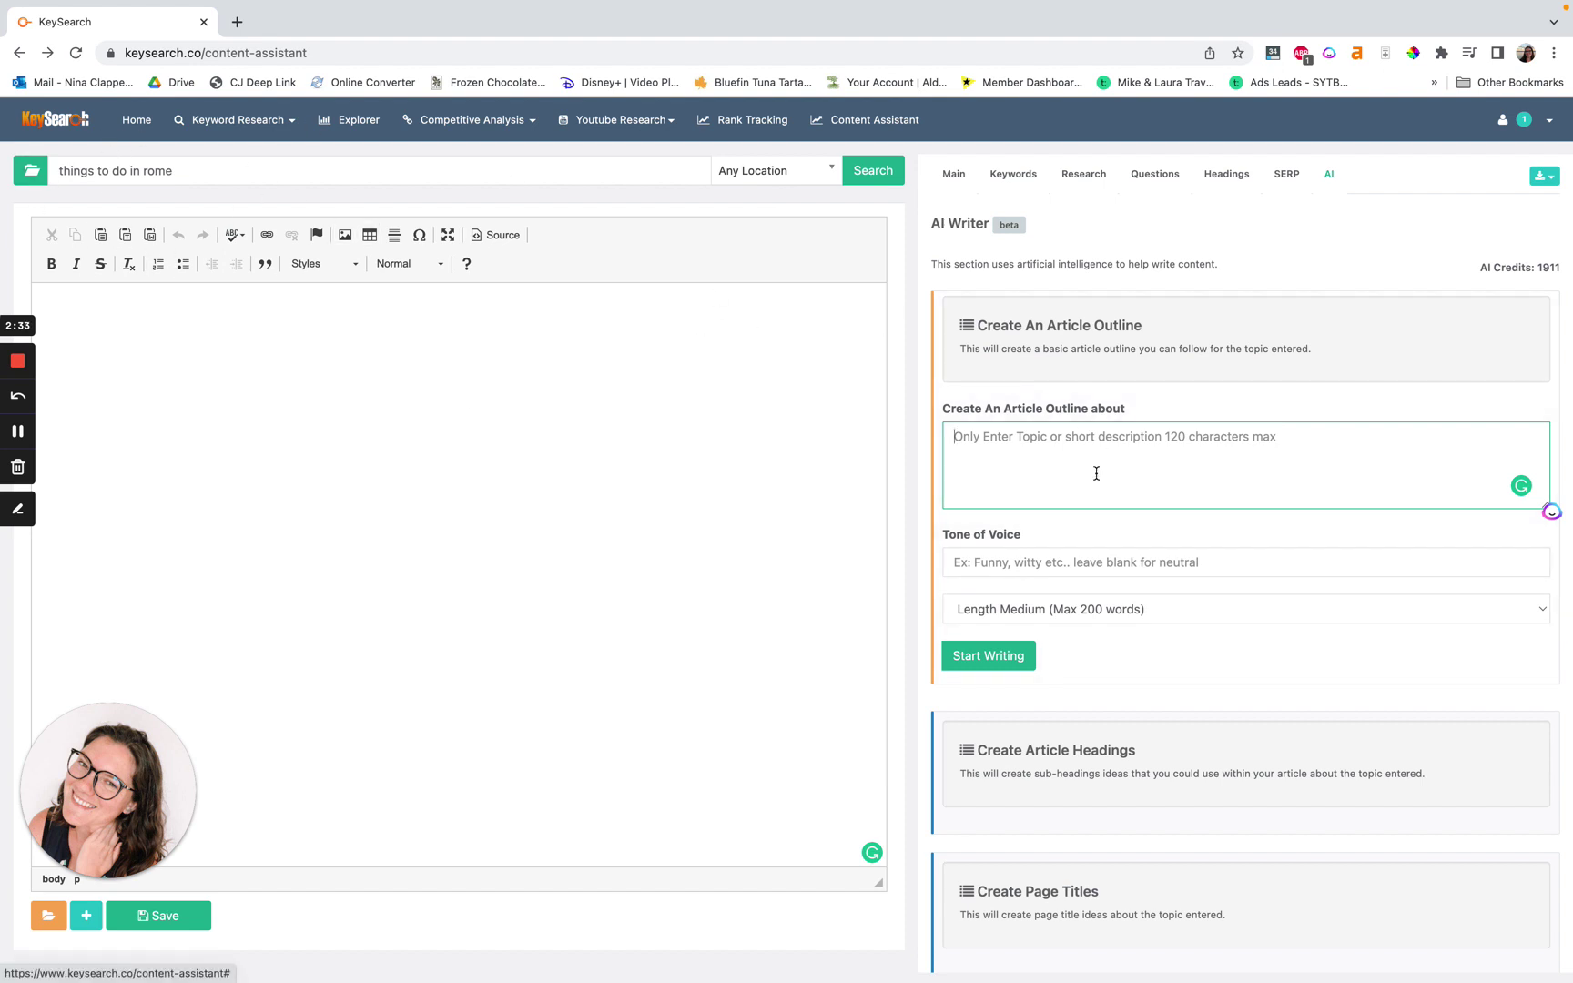
pyautogui.write('Write a blo')
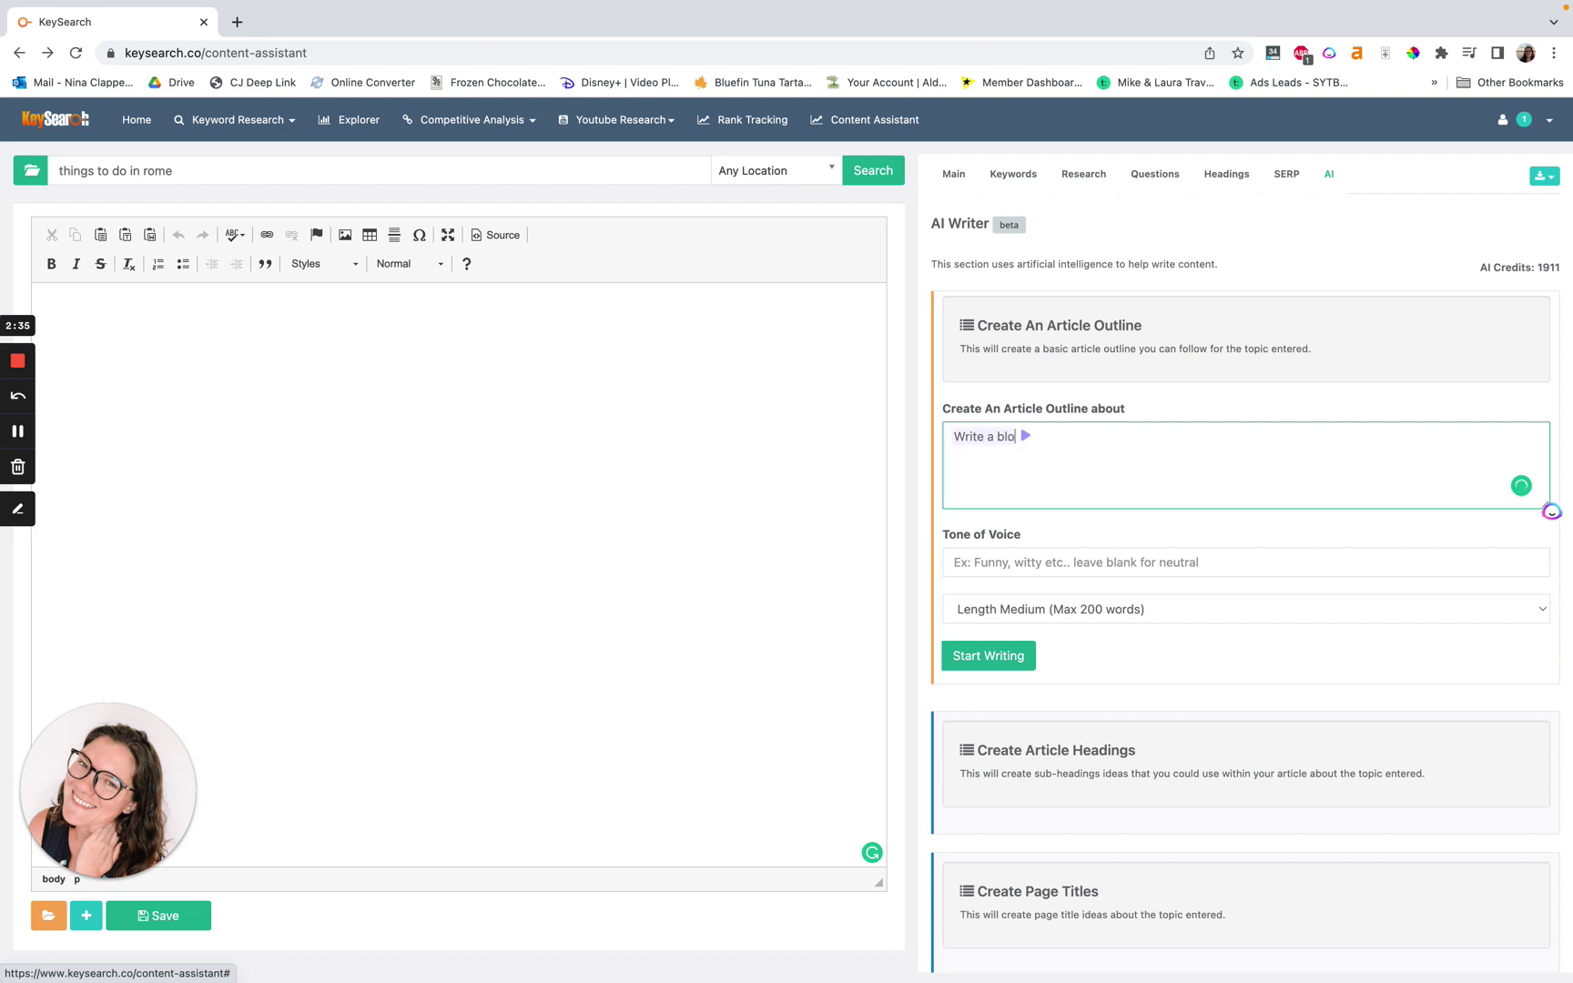
pyautogui.write('g post about')
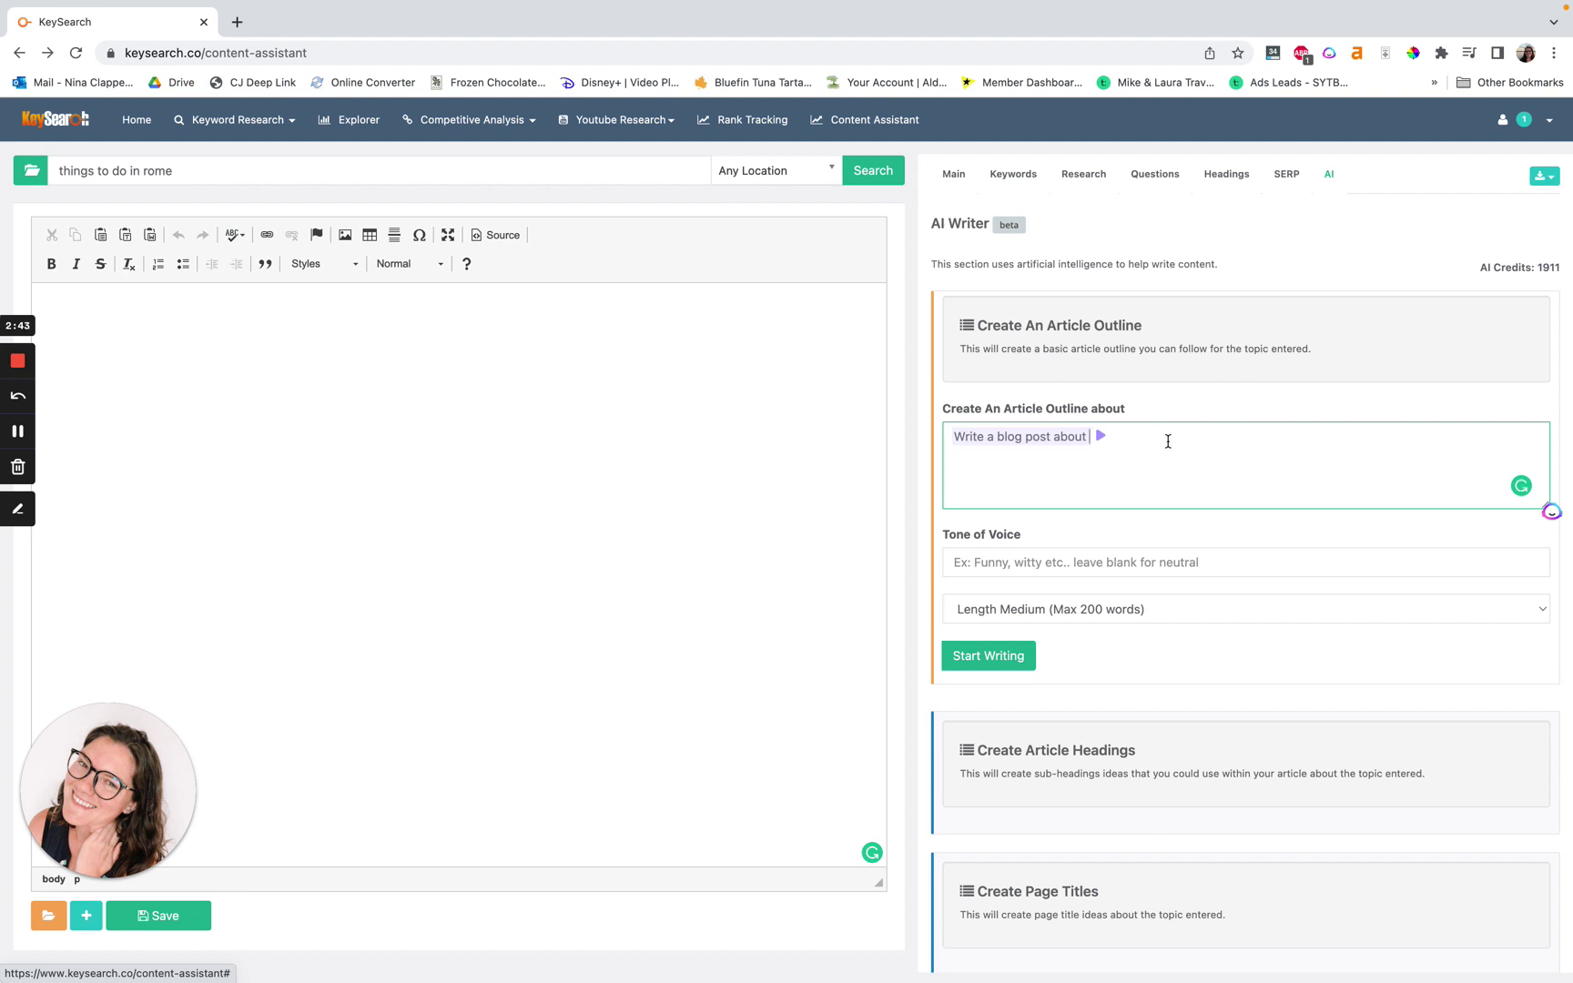
pyautogui.write('things to do i')
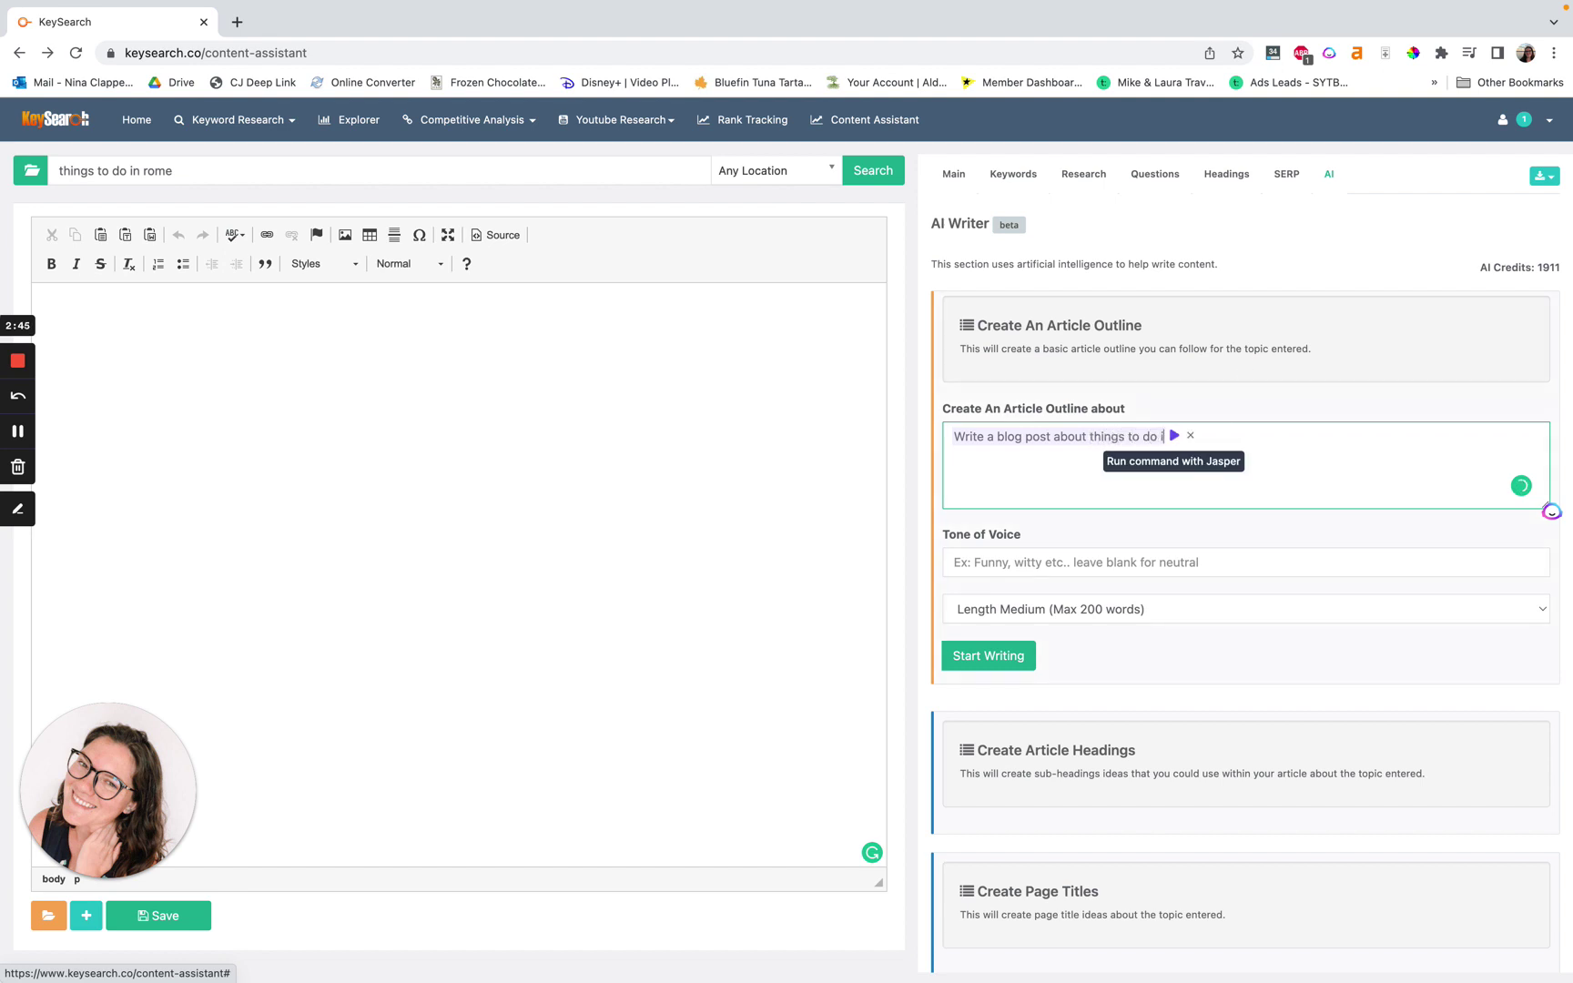
pyautogui.write('n rome. ')
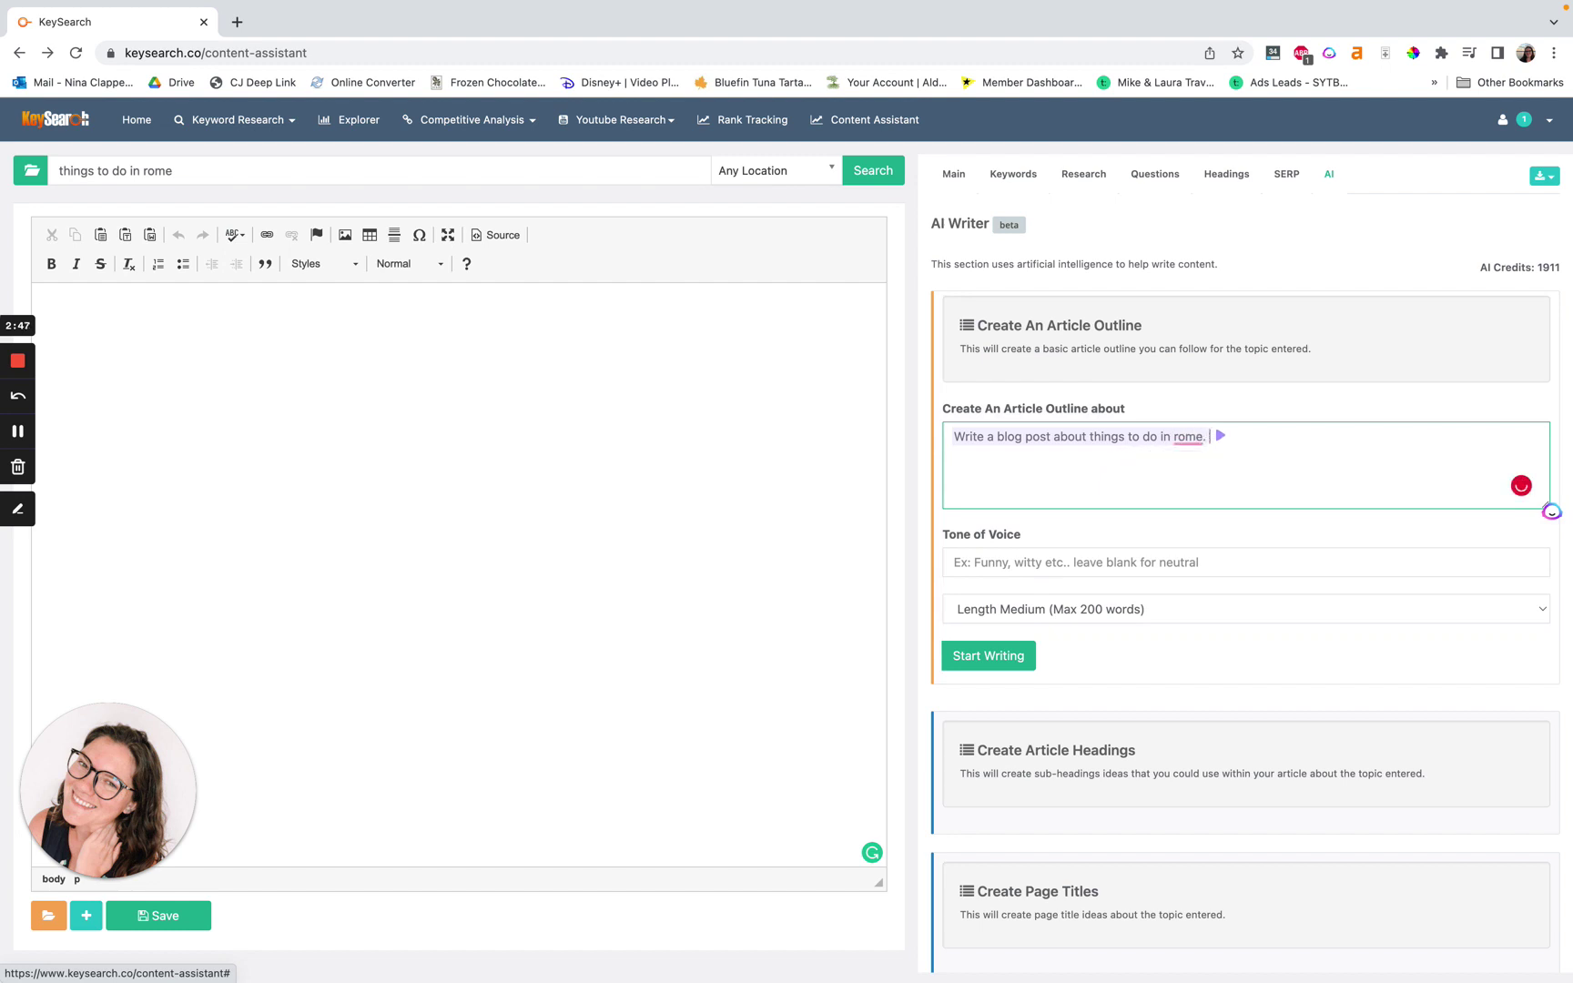
pyautogui.write('Audience are gen')
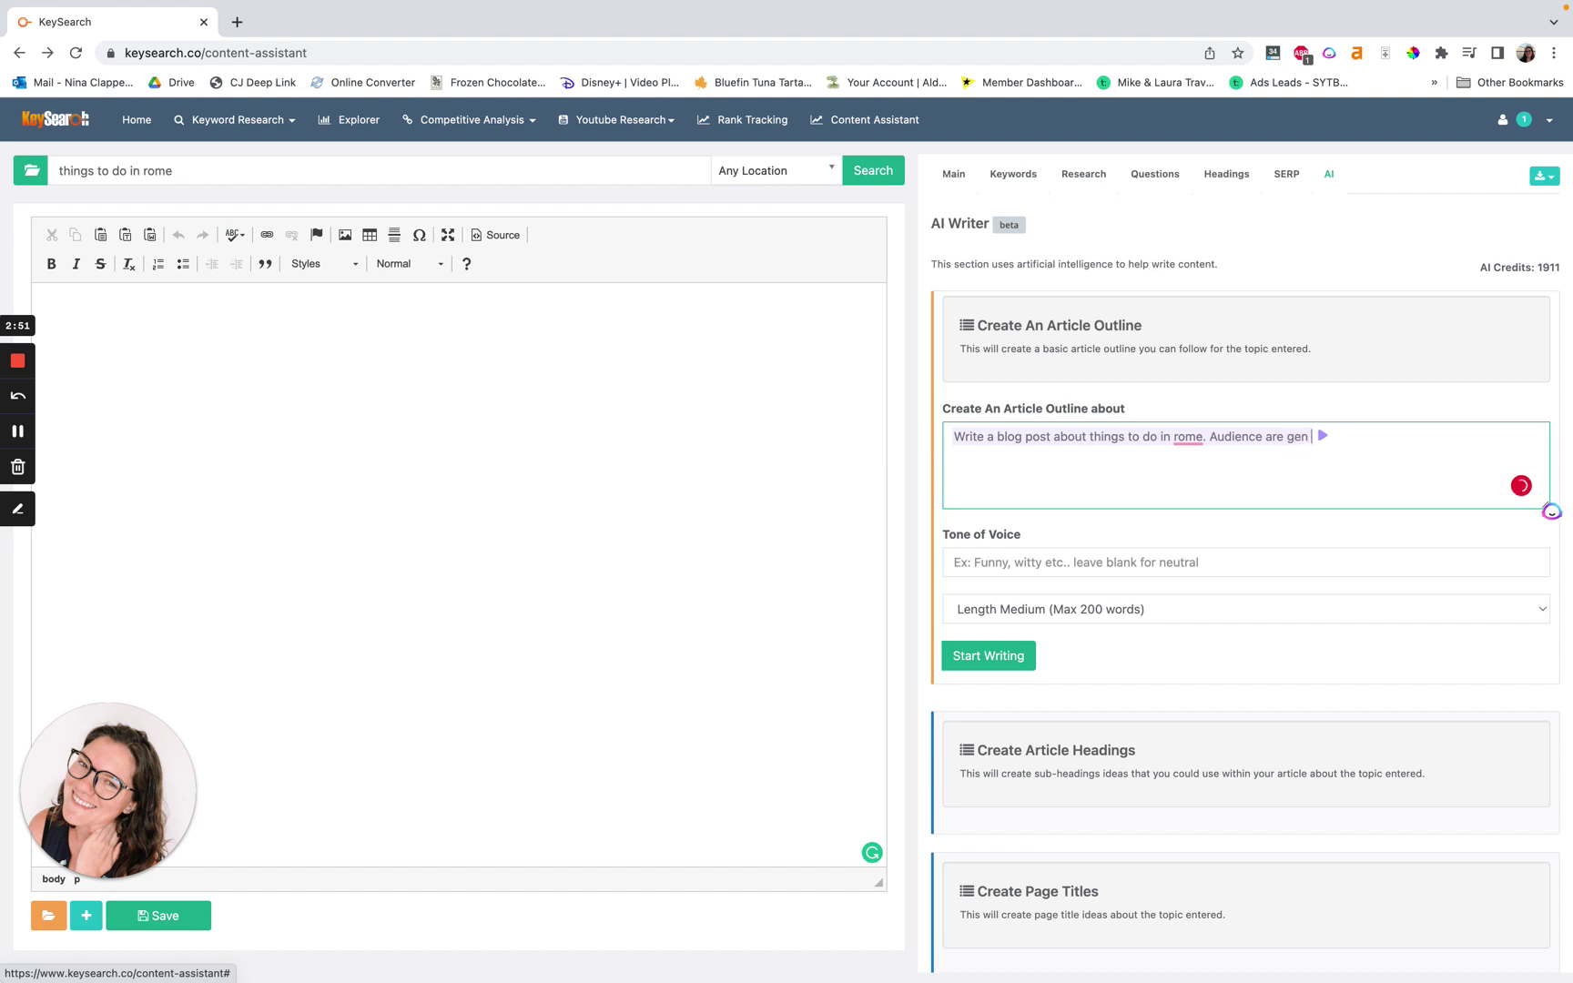
pyautogui.write(' z women solo tr')
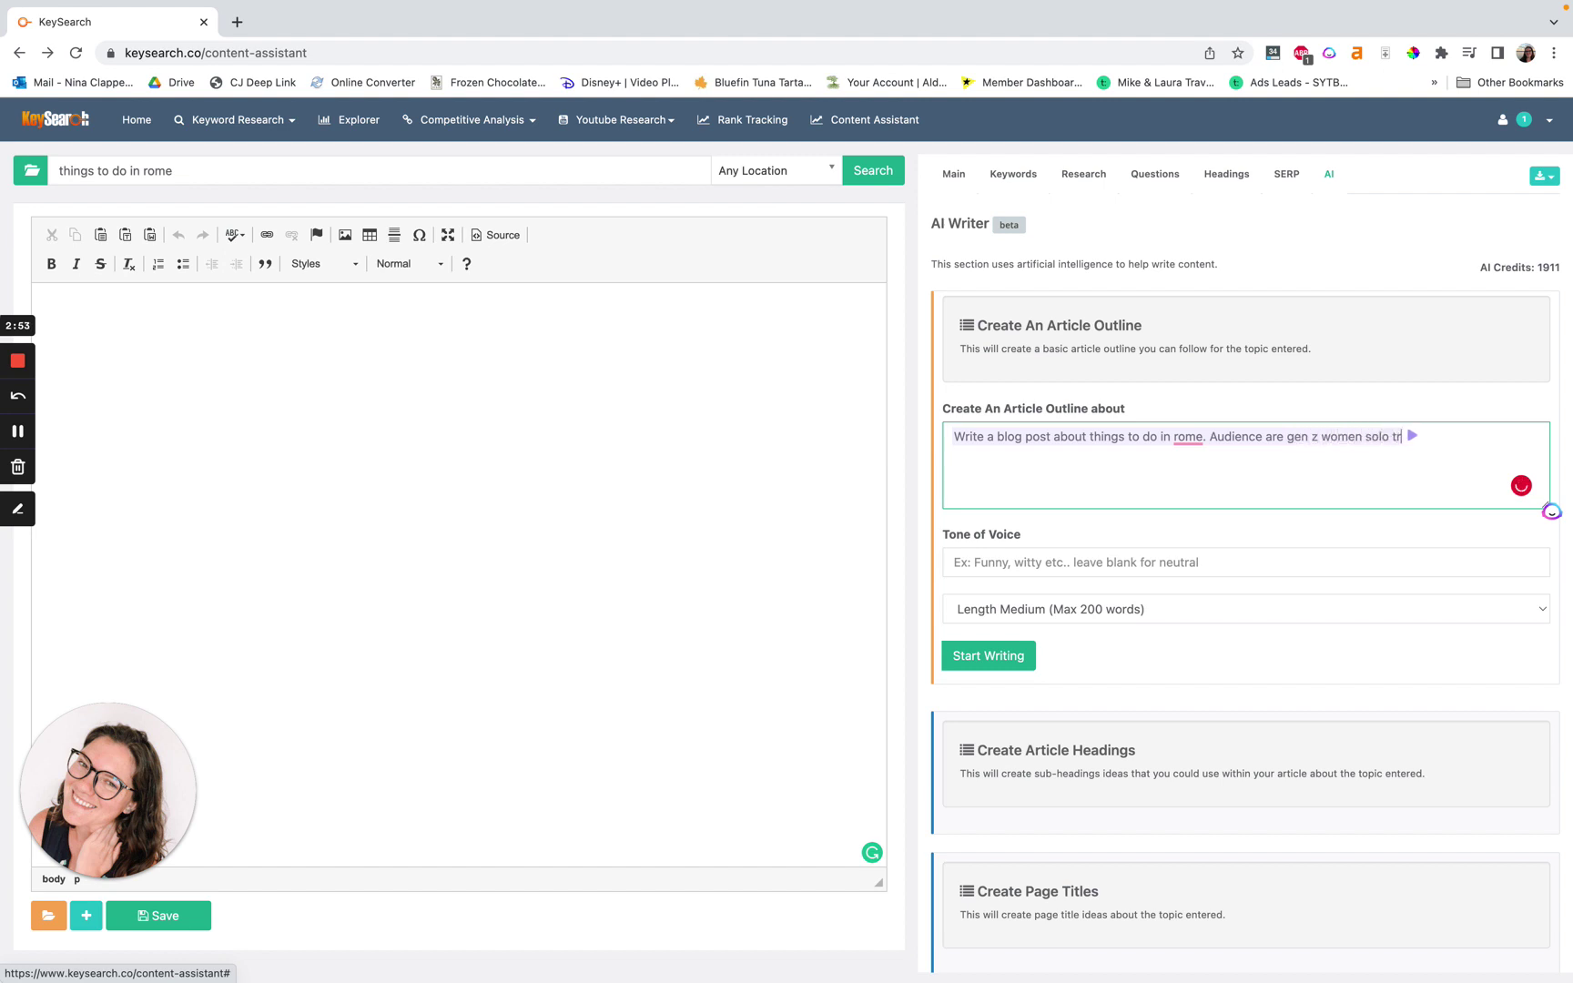
pyautogui.write('aveling.')
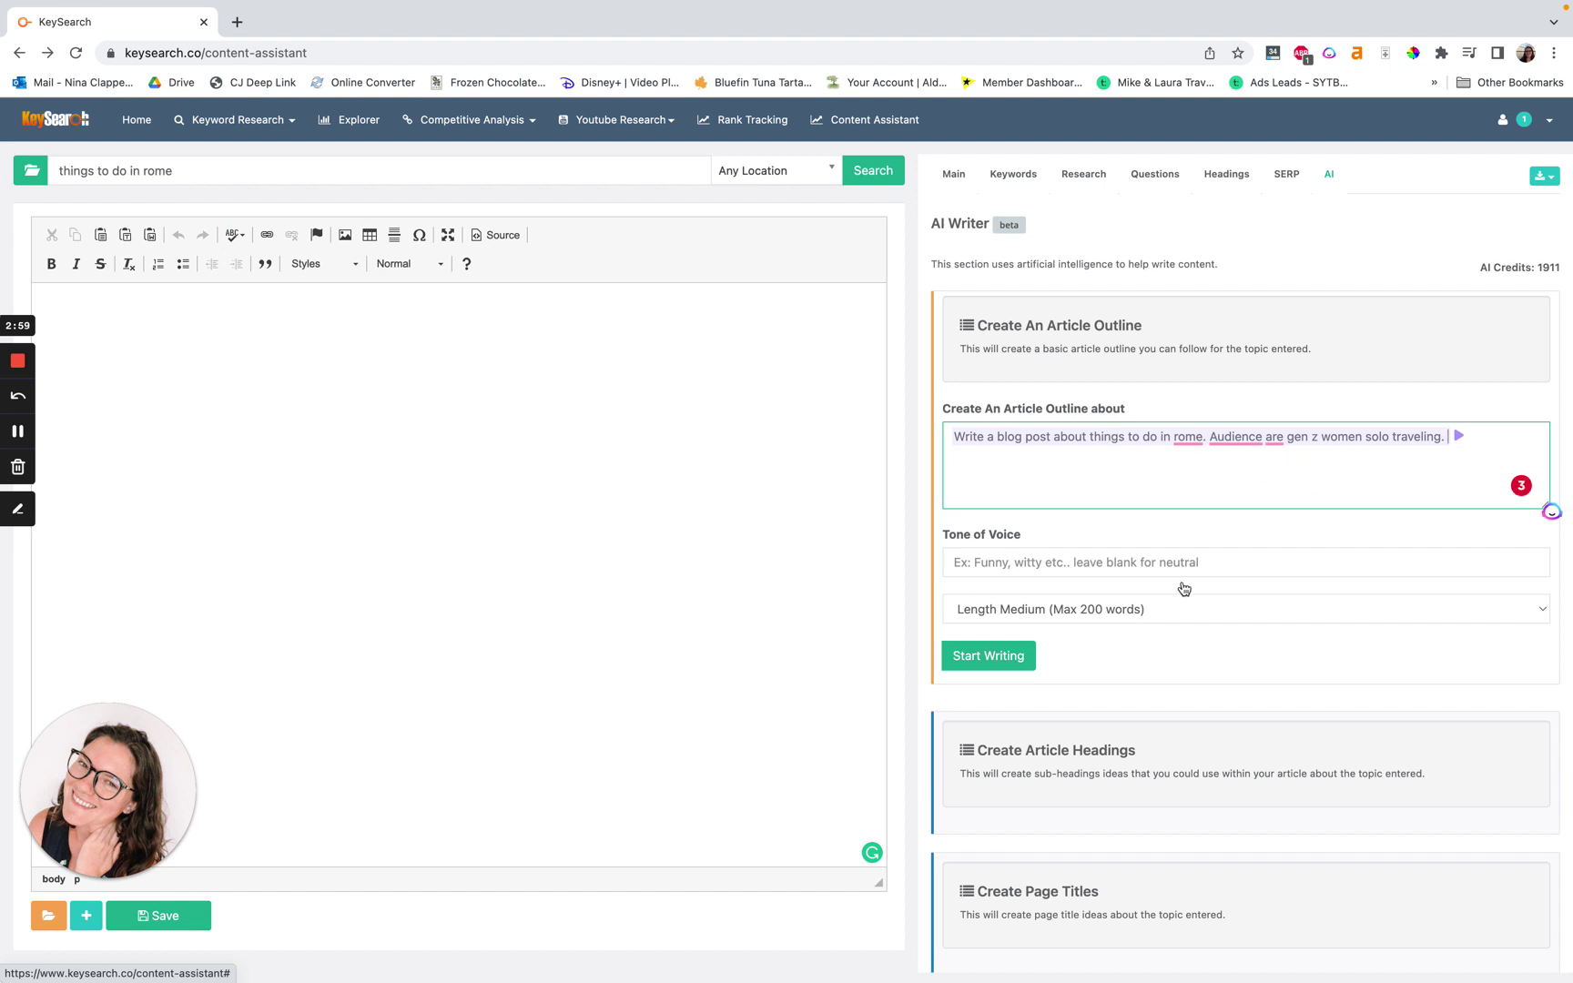
pyautogui.click(1157, 562)
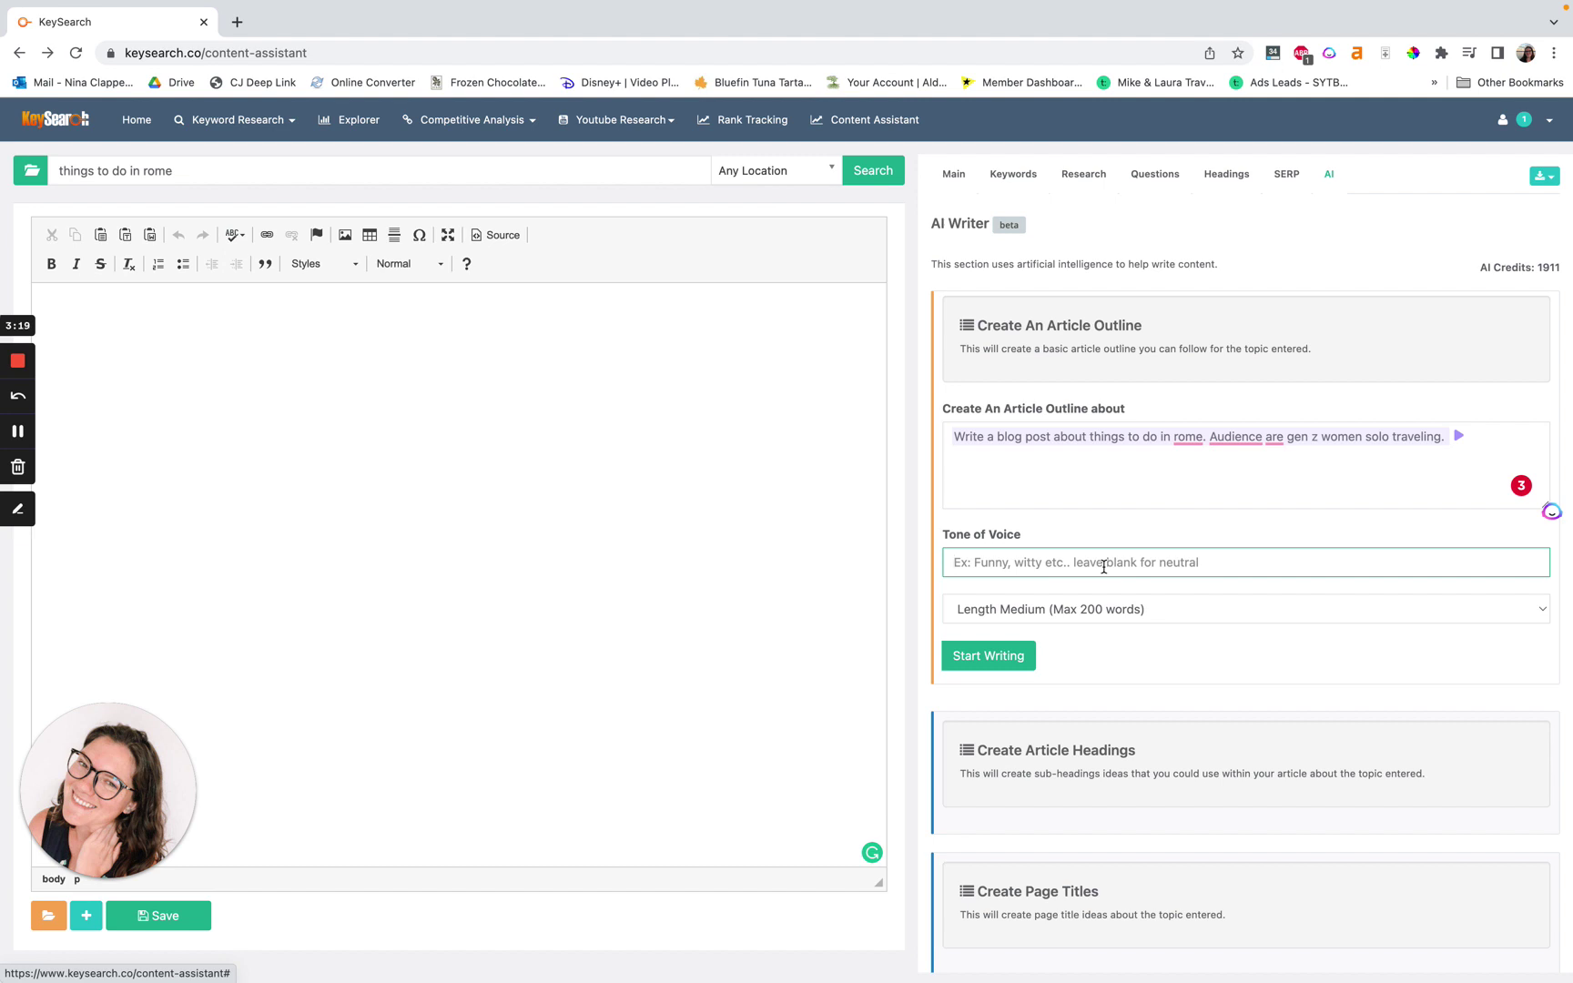
pyautogui.write('engai')
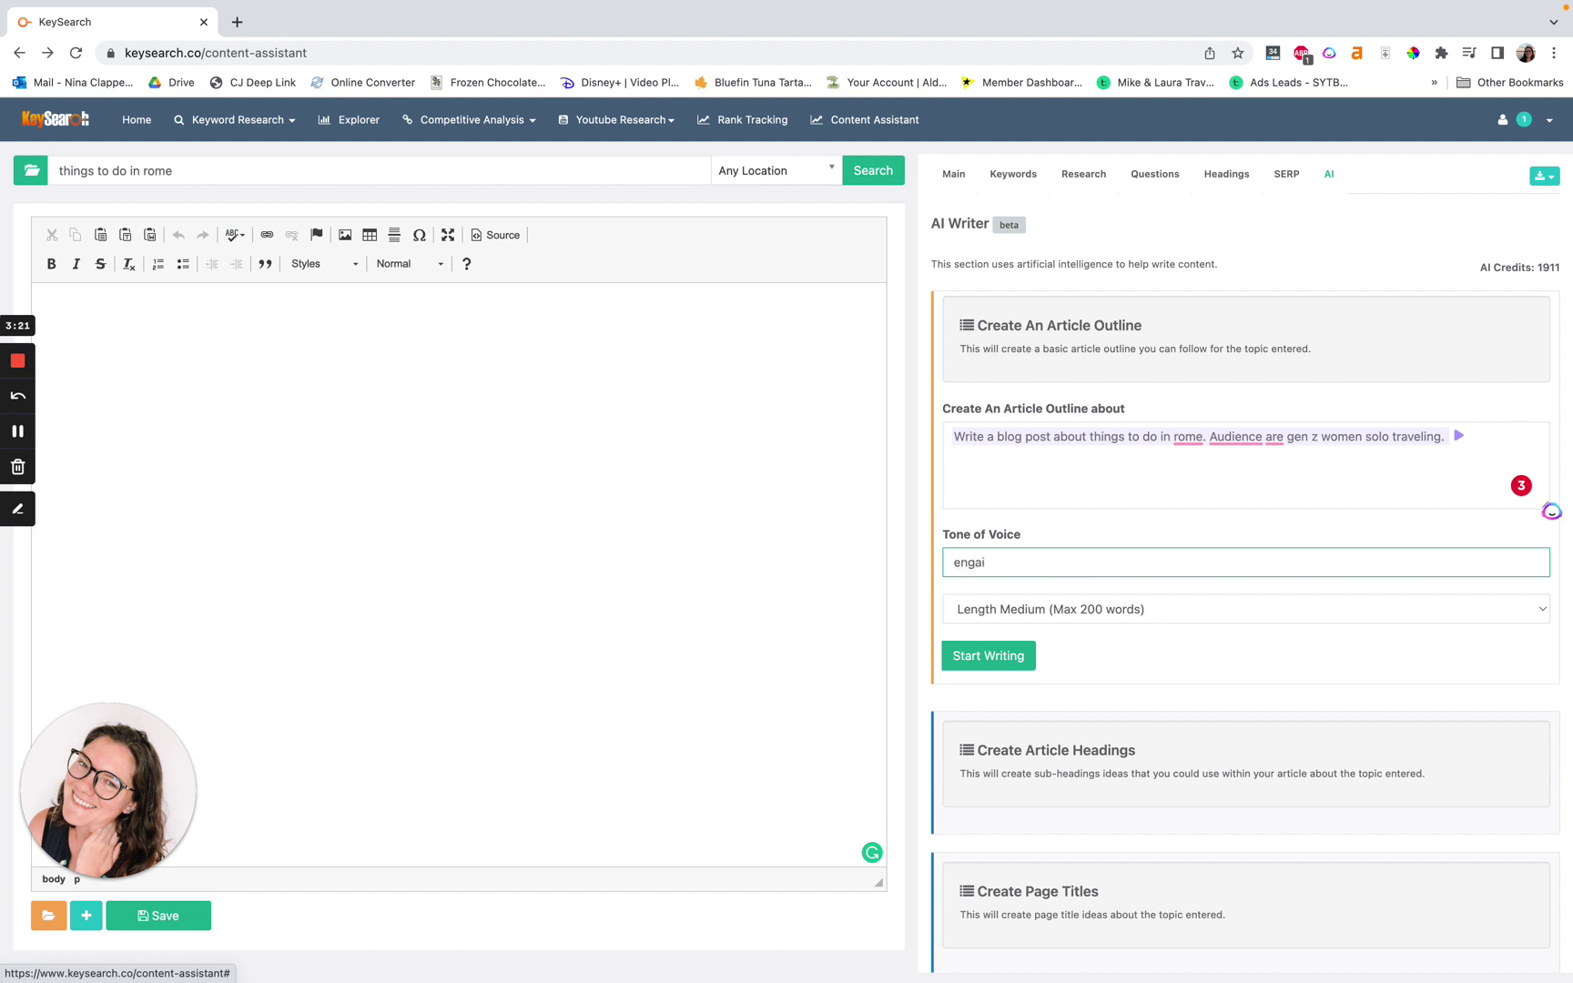
pyautogui.write('ng ging casual informative')
pyautogui.press('BackSpace')
pyautogui.click(1064, 610)
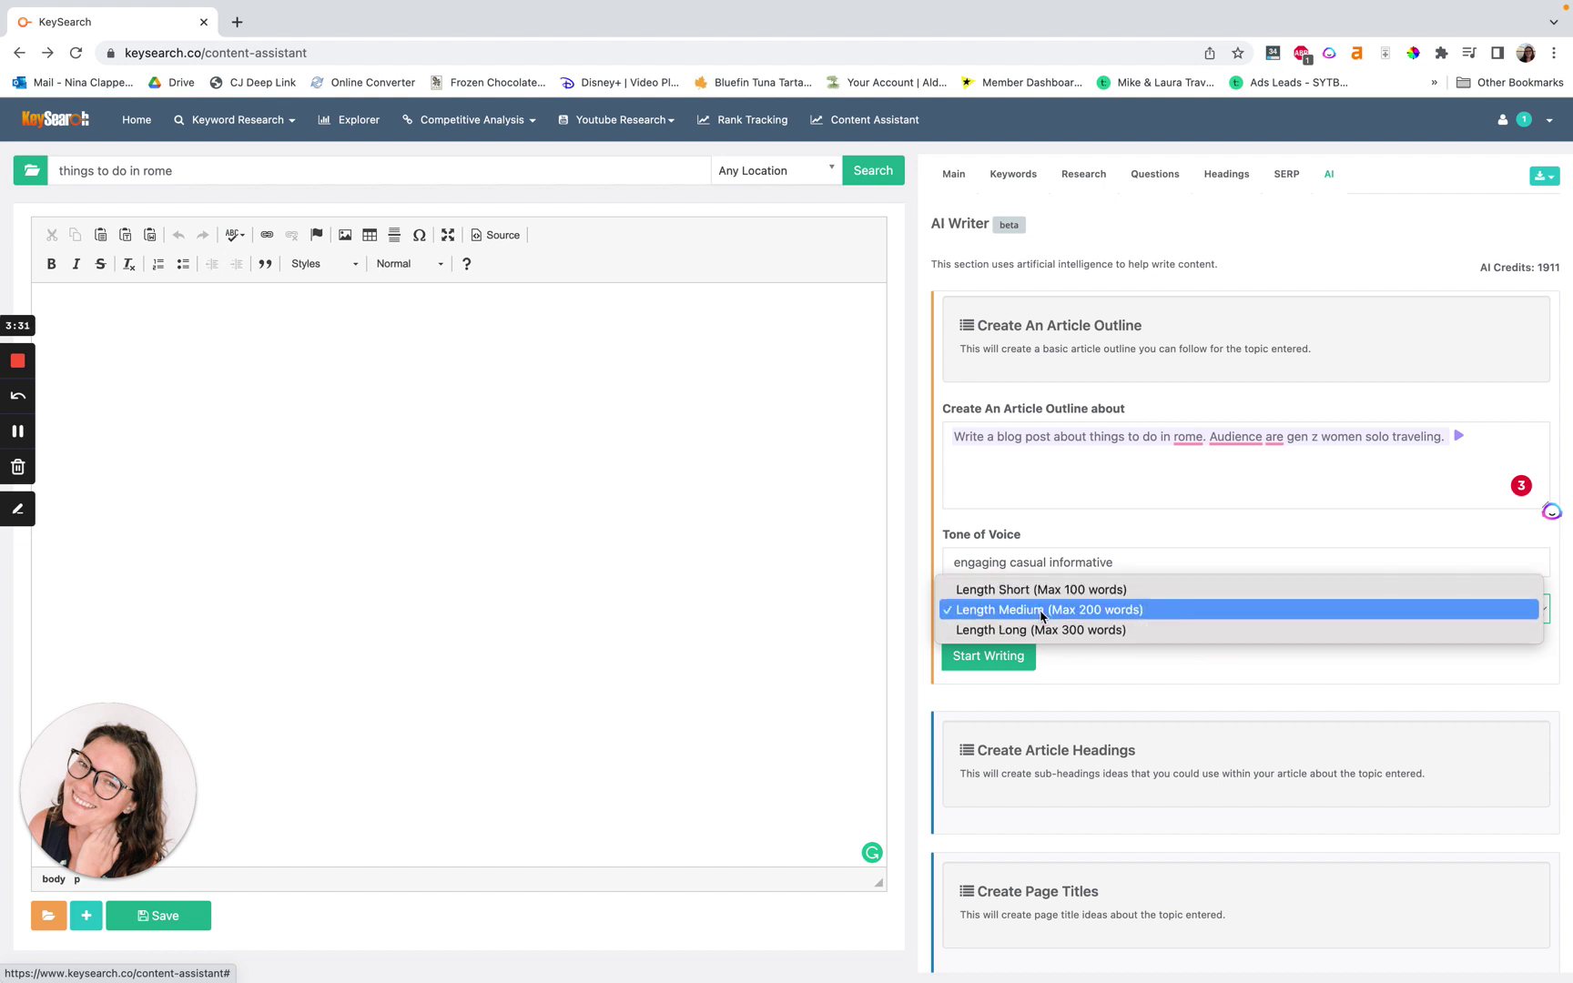
pyautogui.click(1041, 617)
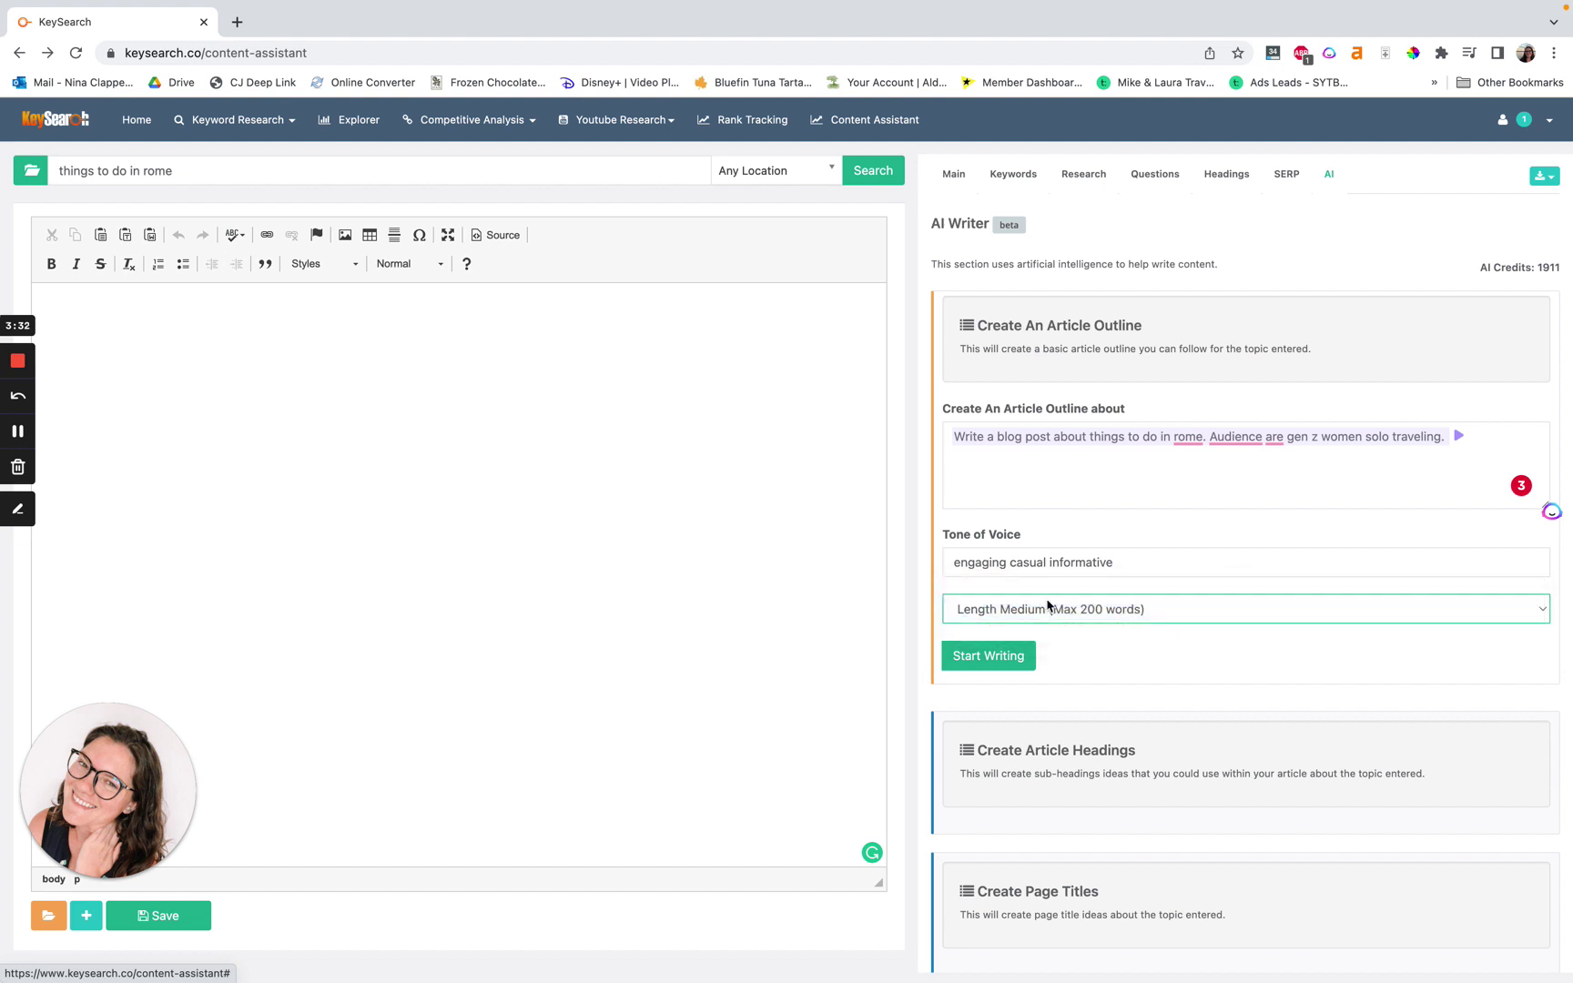
pyautogui.click(1105, 646)
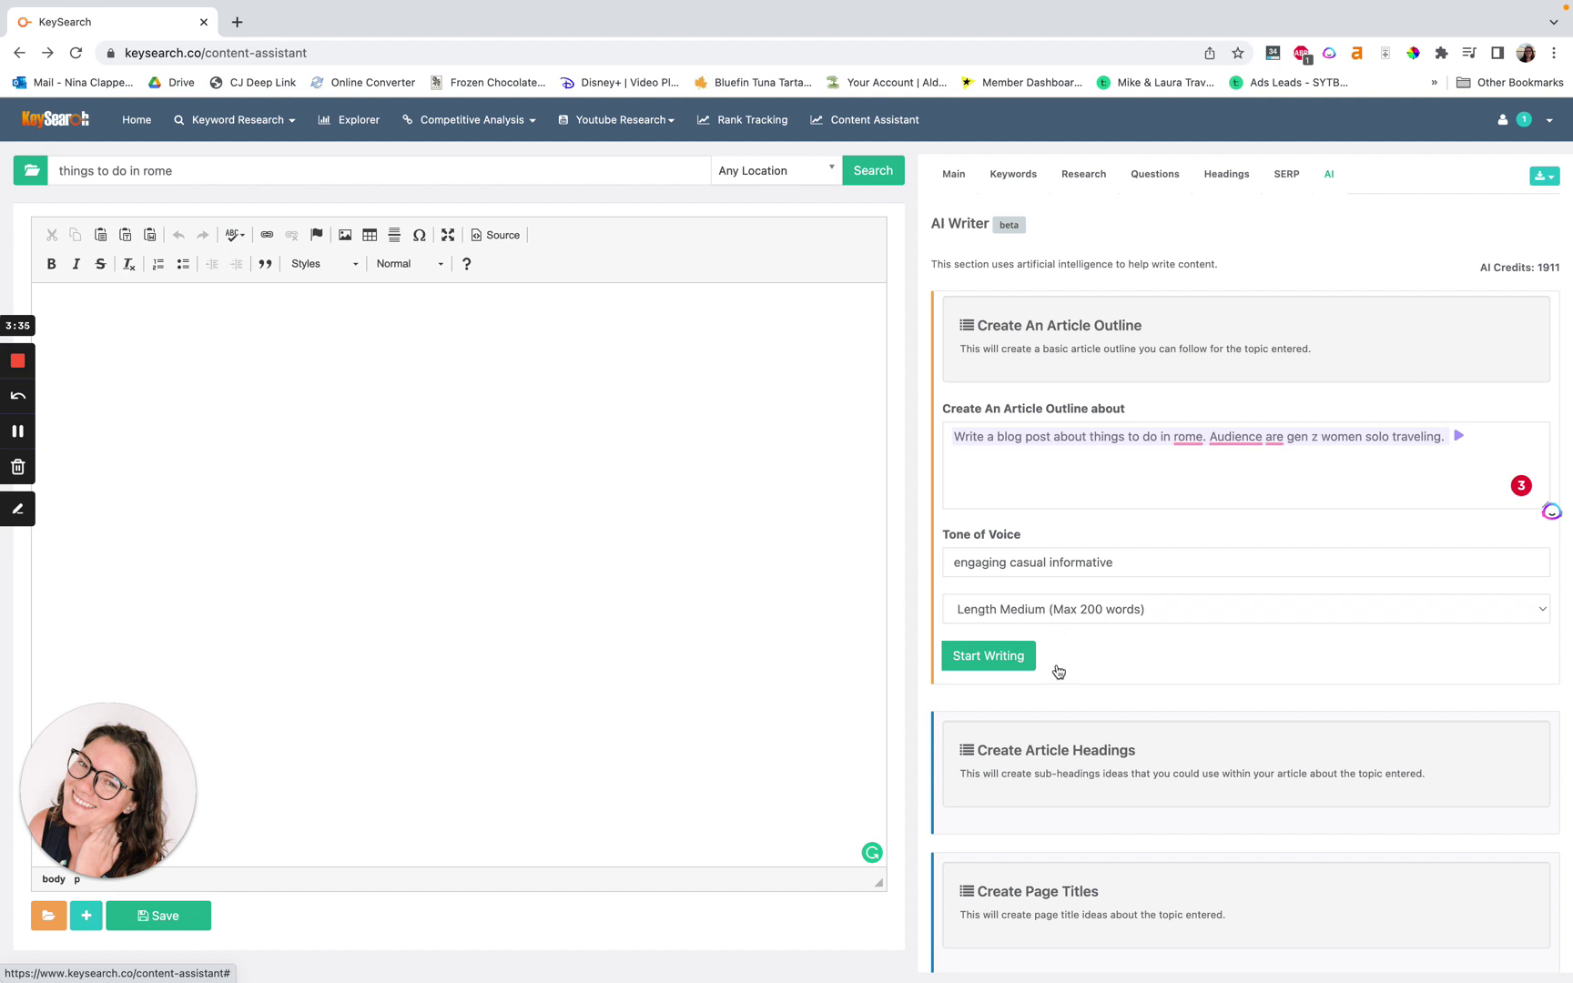
pyautogui.click(982, 660)
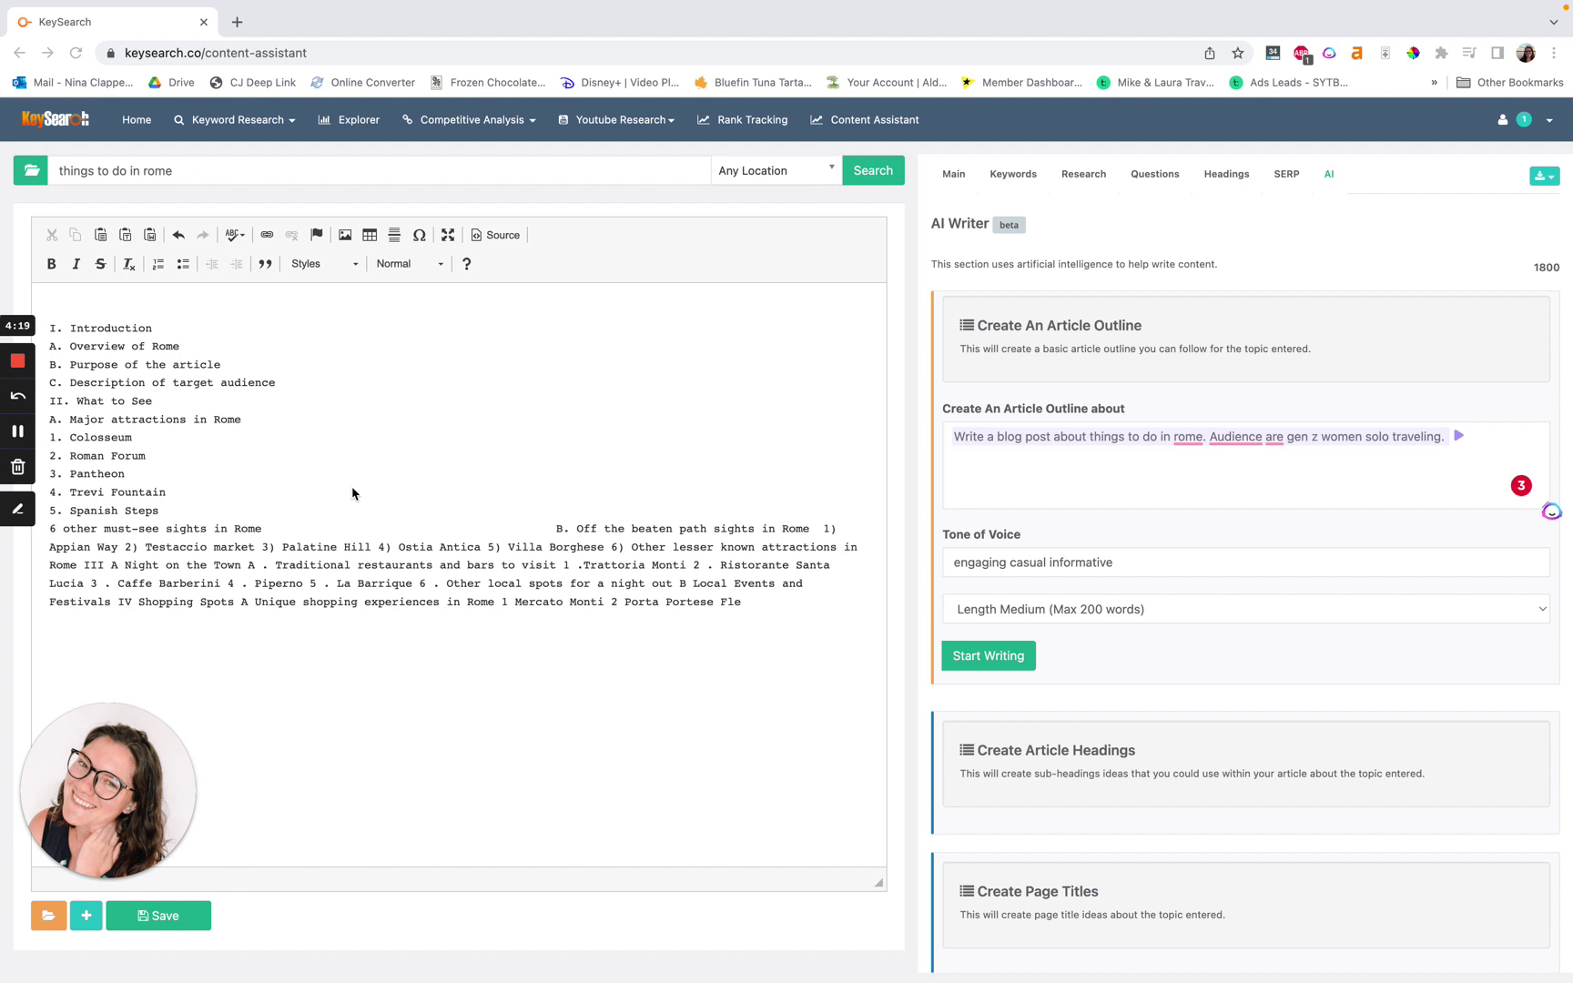
# Lowercase 'spots' and put 'B. Off the beaten path' and 'III A Night on the Town' on separate lines.
pyautogui.doubleClick(531, 585)
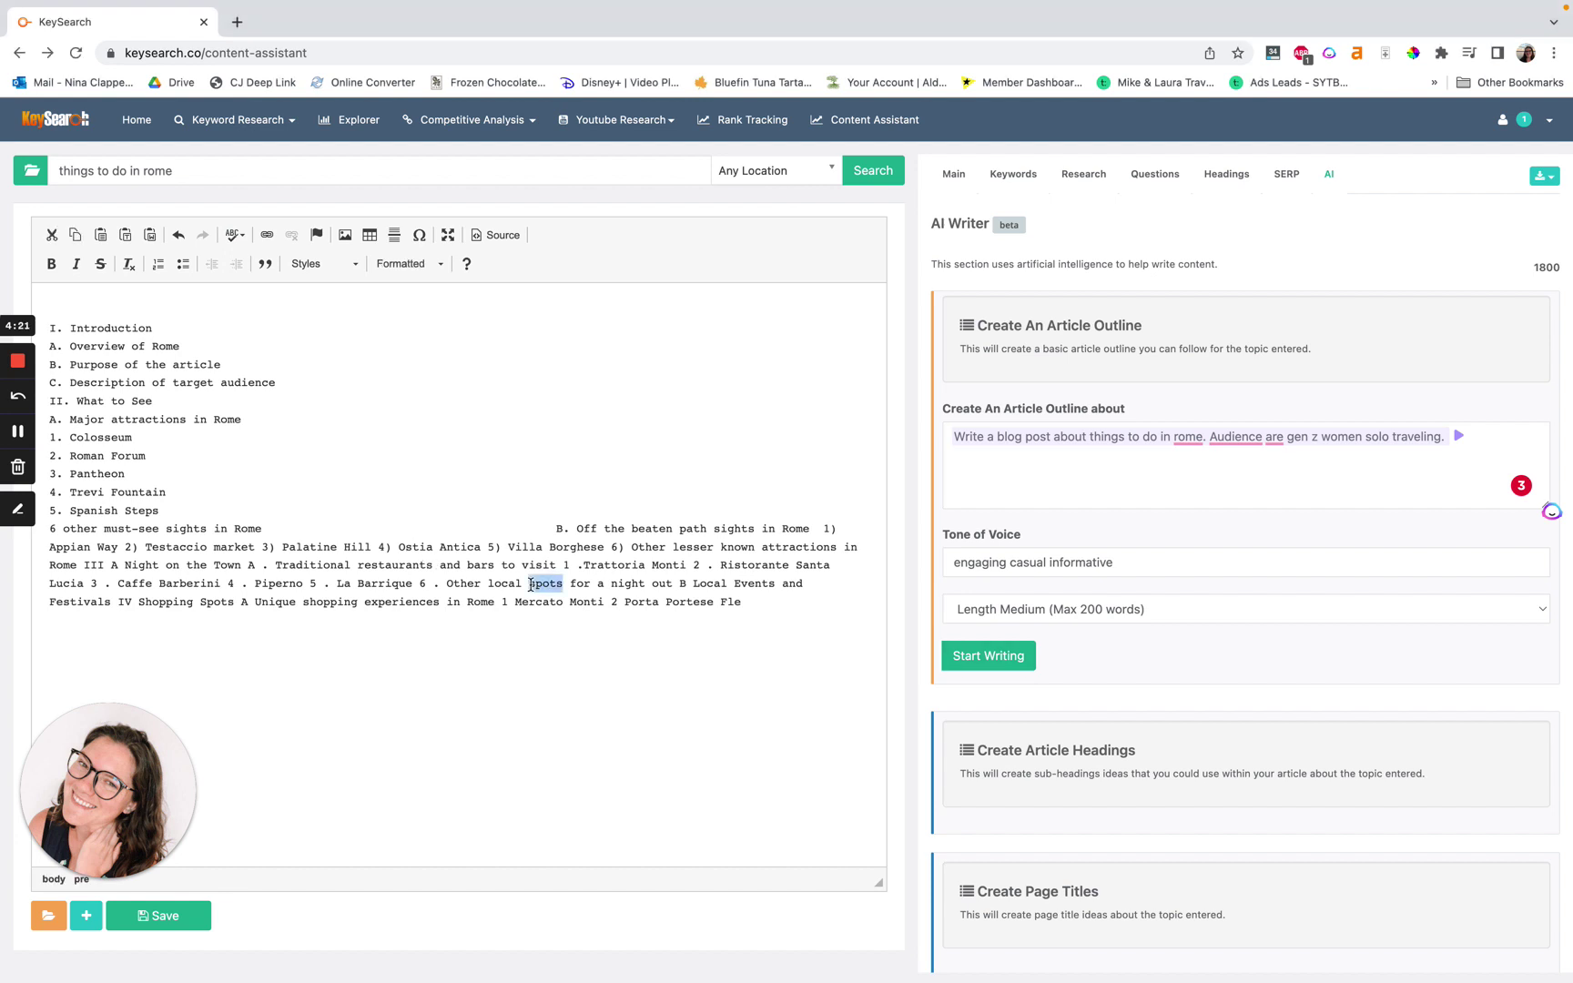
pyautogui.write('spots')
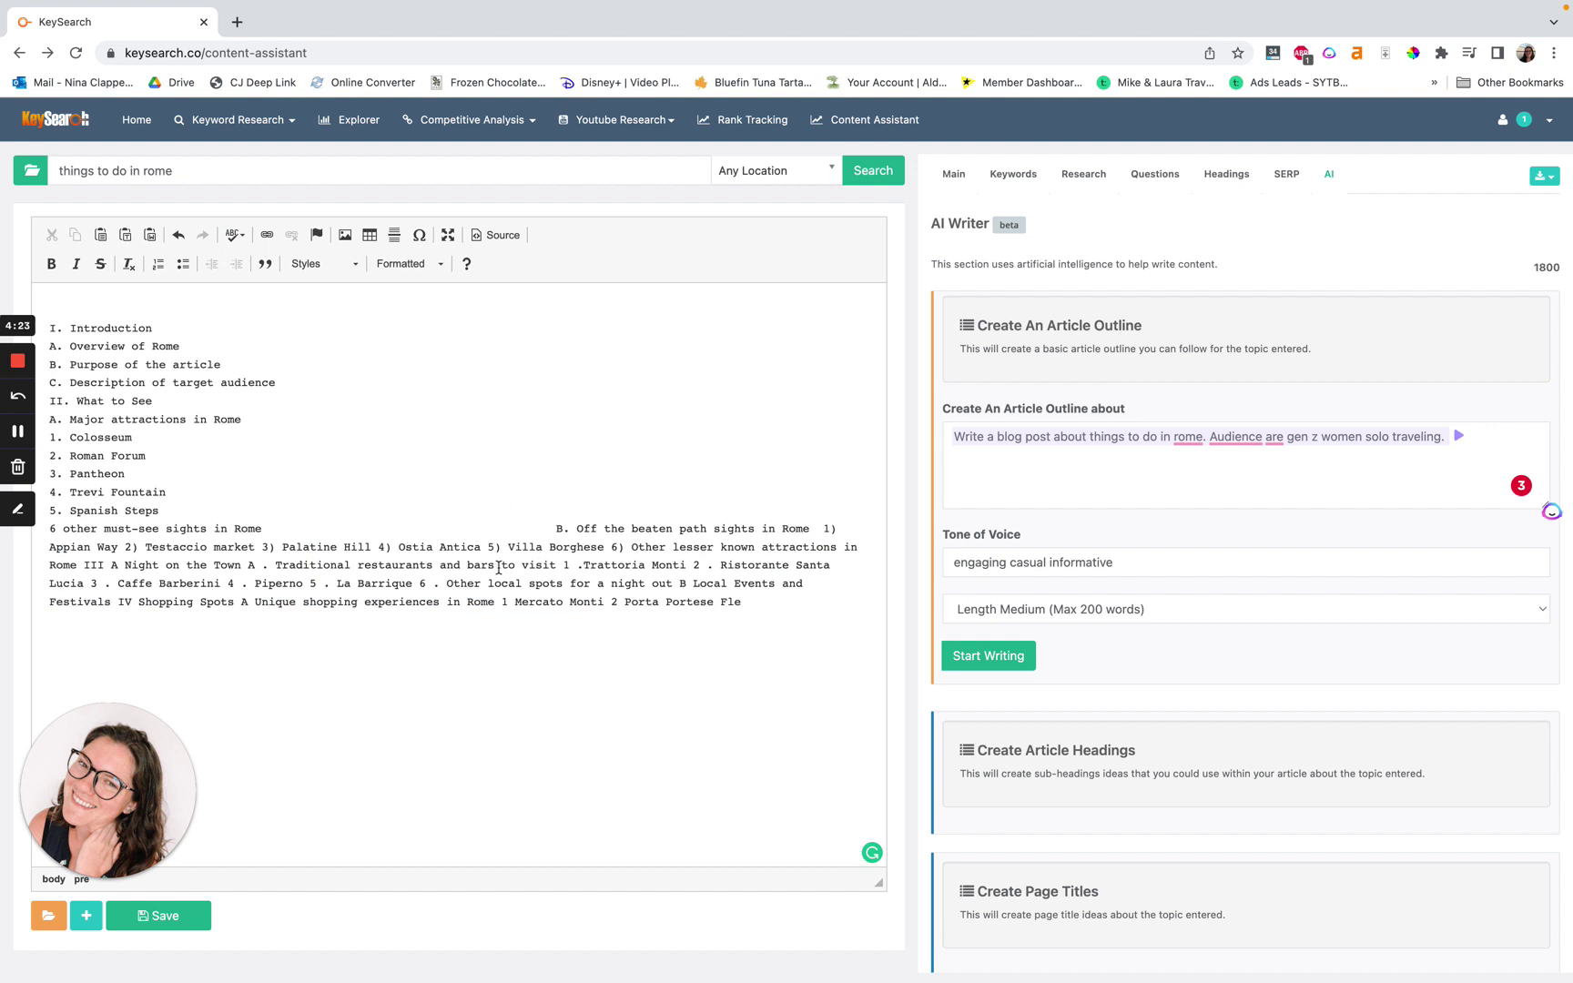
pyautogui.click(551, 530)
pyautogui.press('Return')
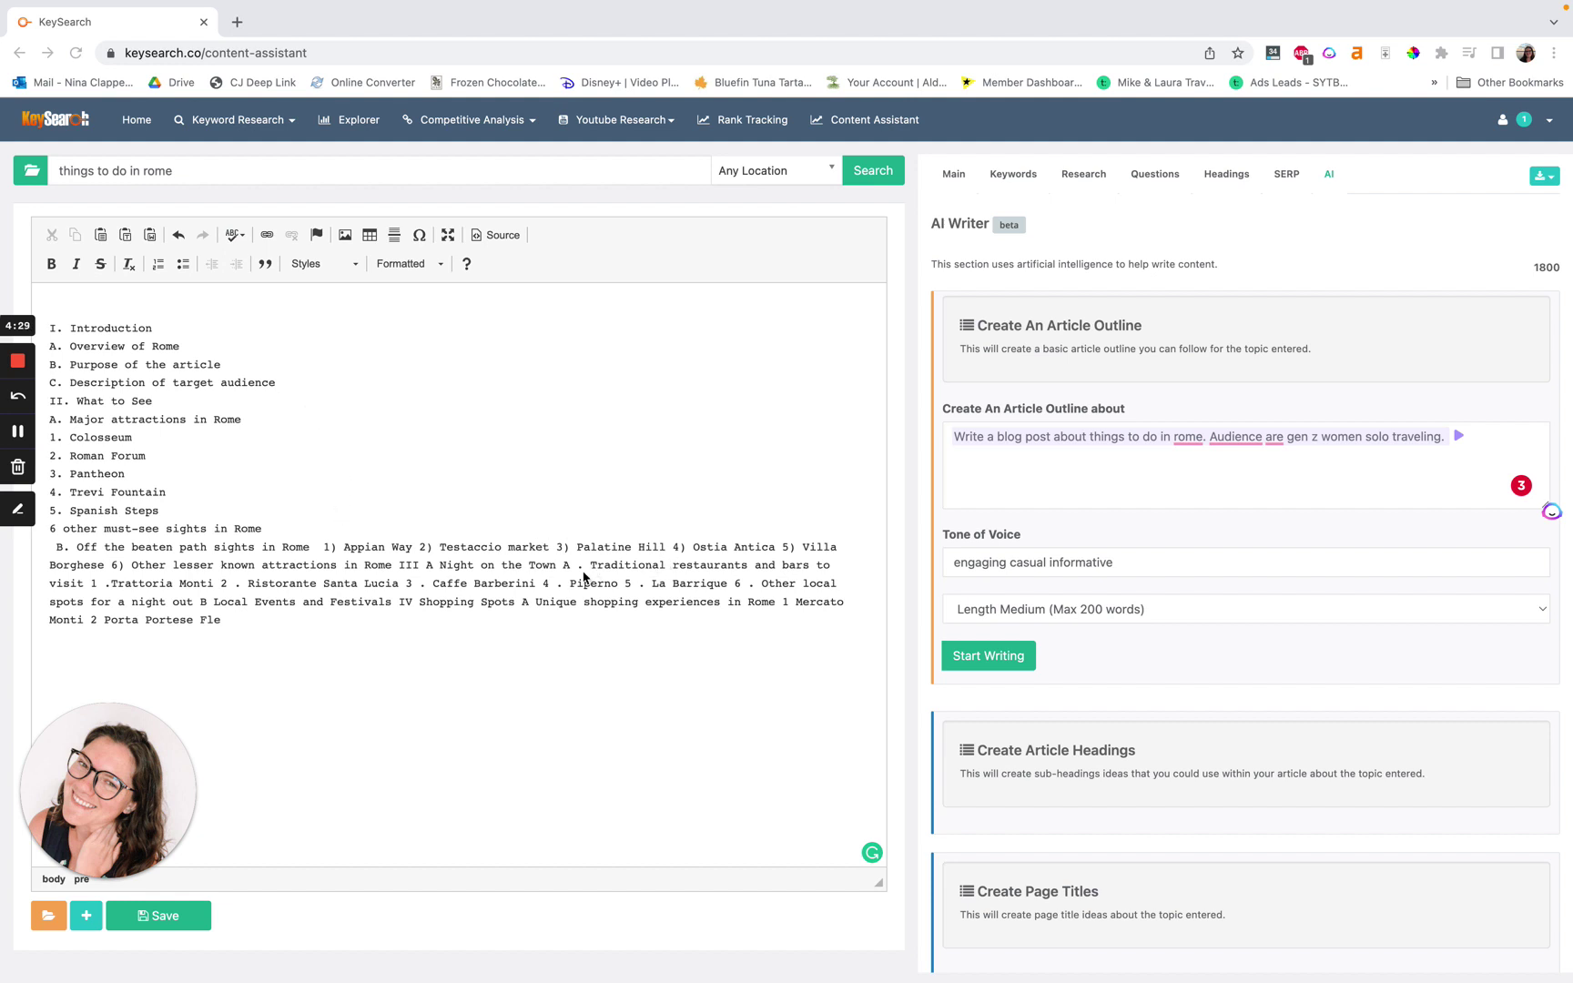
pyautogui.press('Return')
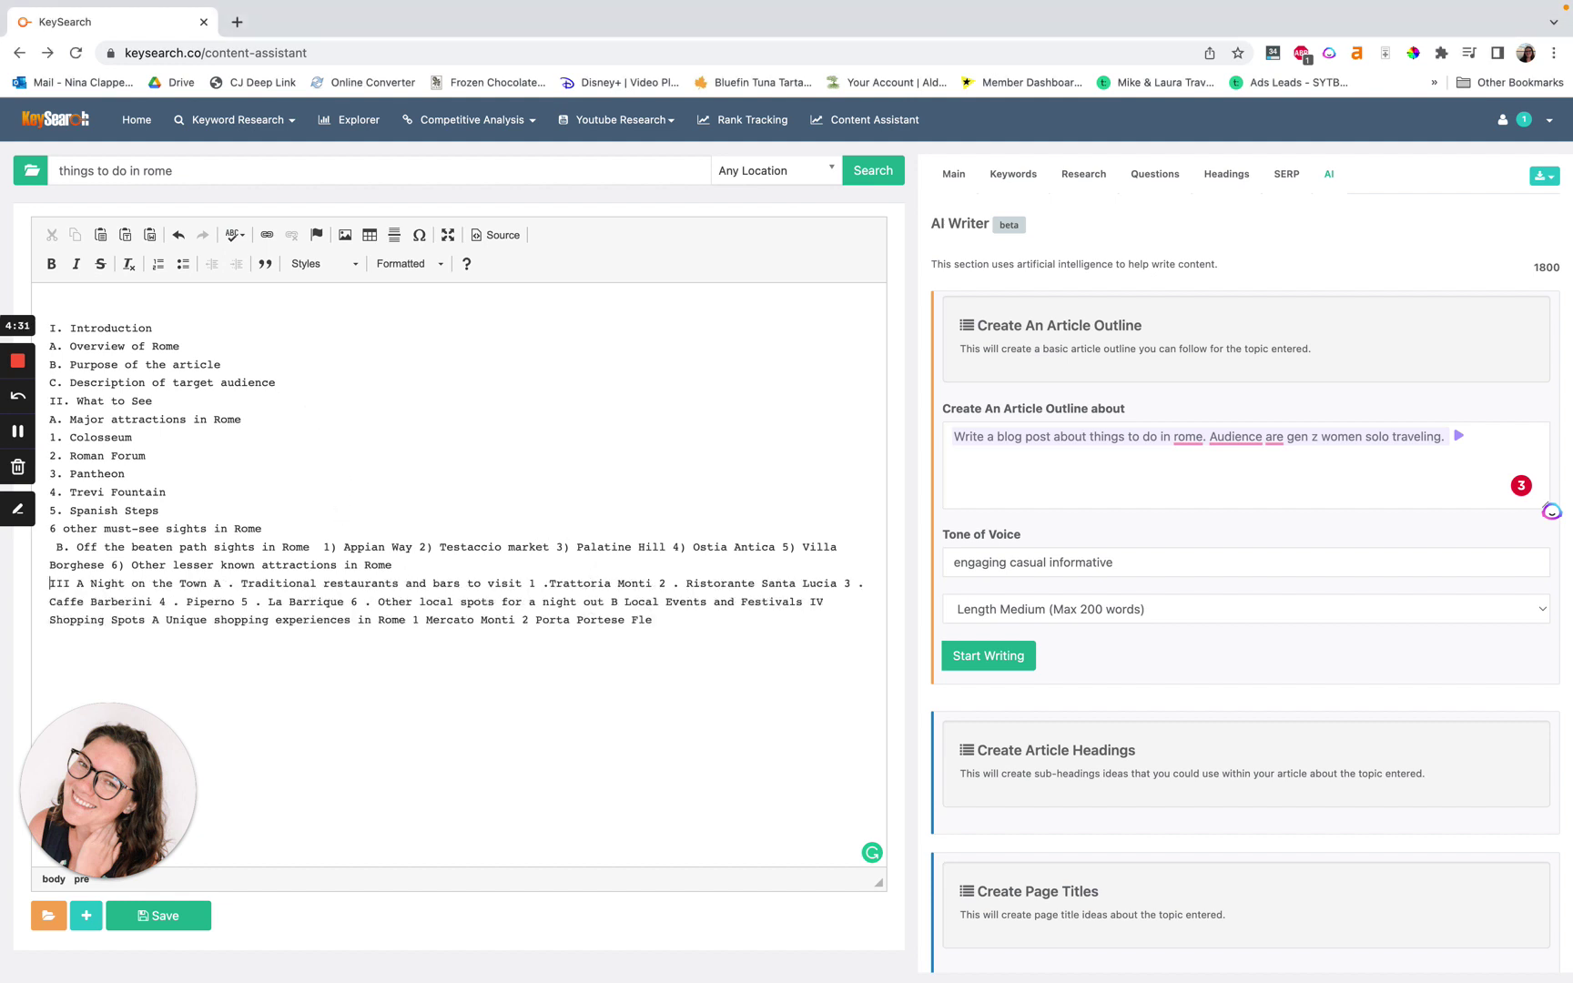
# Review the outline by selecting and deselecting its text, then expand the Create Article Headings form.
pyautogui.tripleClick(364, 583)
pyautogui.click(421, 588)
pyautogui.click(667, 627)
pyautogui.moveTo(517, 625); pyautogui.dragTo(725, 625)
pyautogui.click(691, 624)
pyautogui.scroll(-2, 1014, 575)
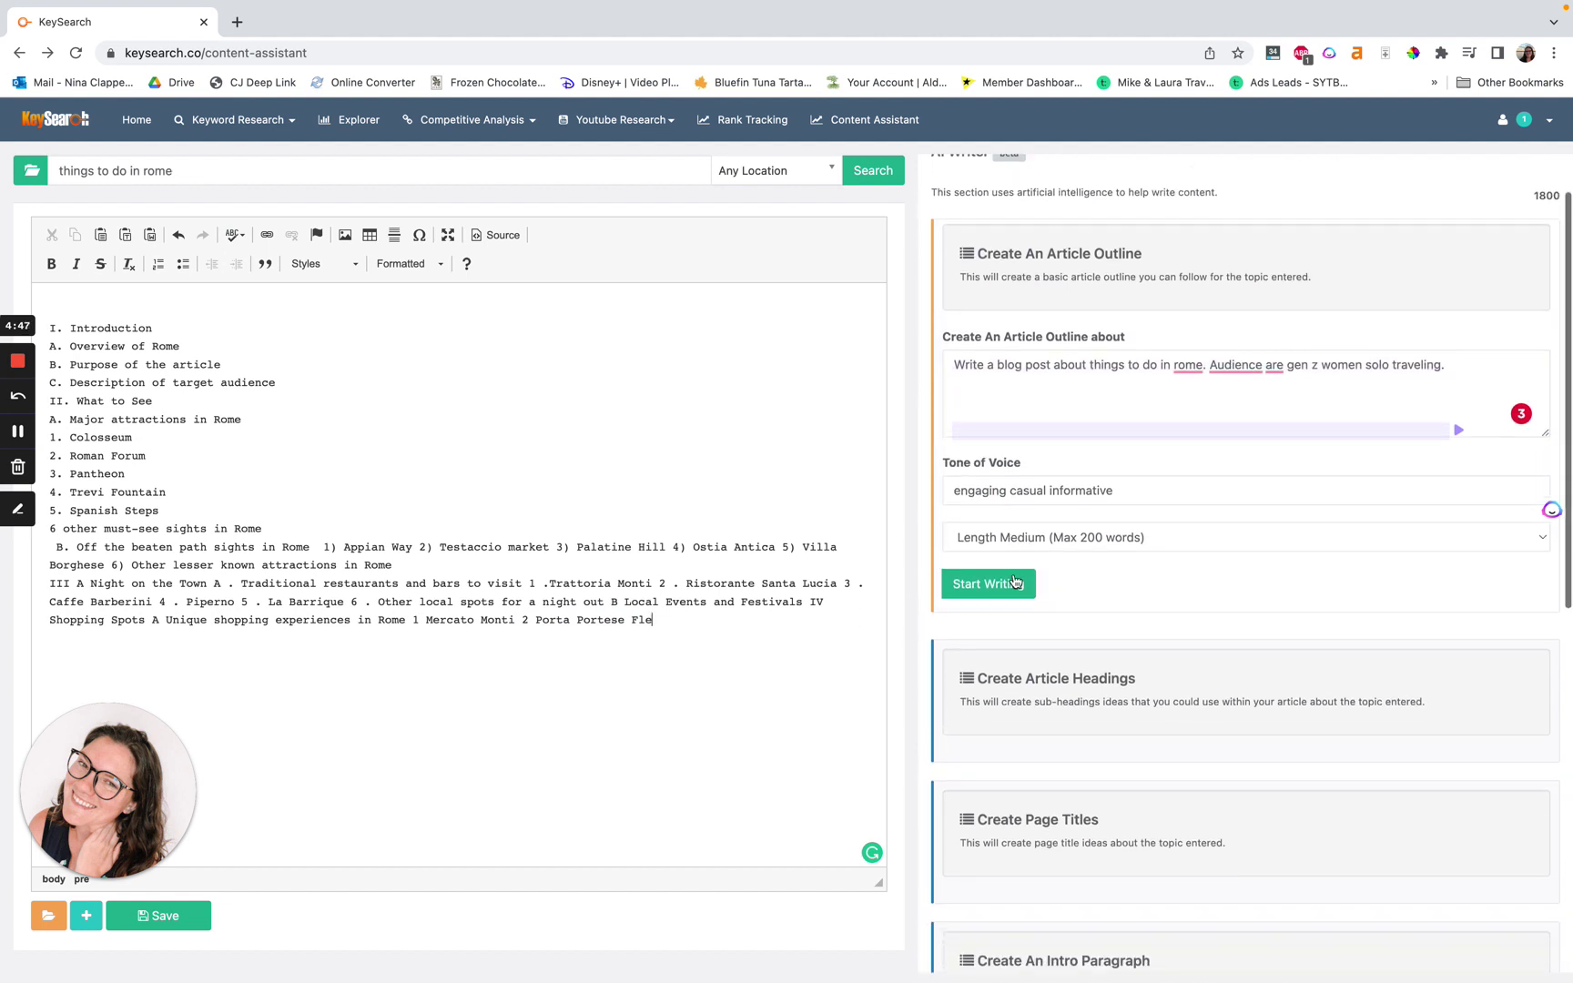
pyautogui.scroll(2, 1014, 575)
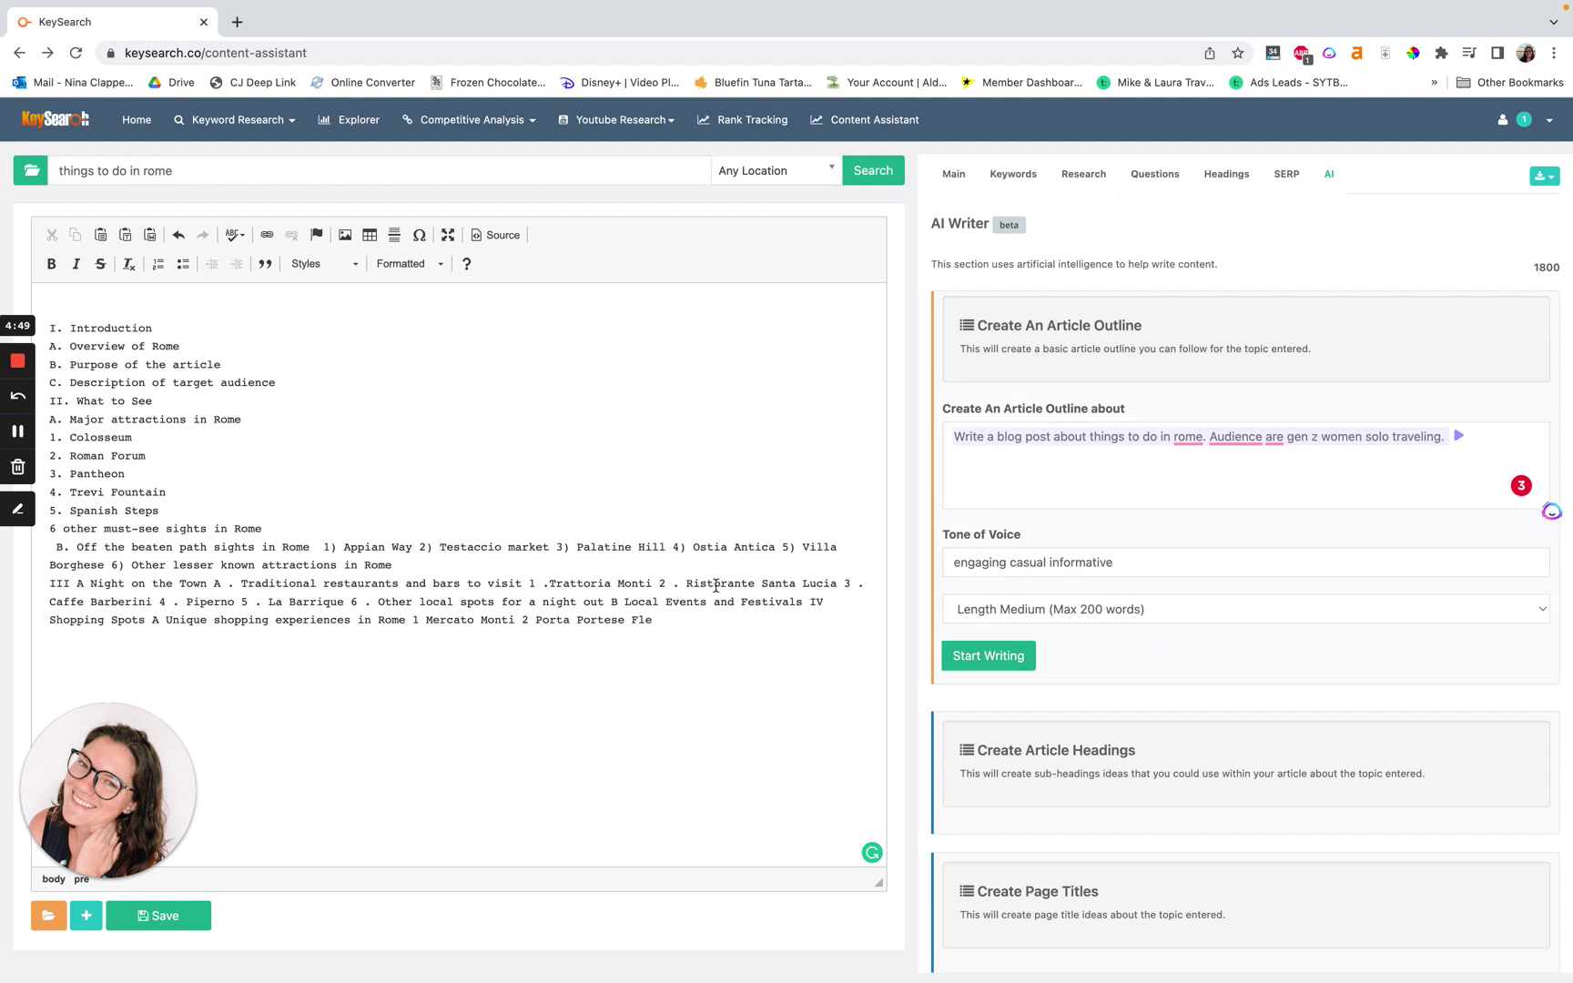
pyautogui.scroll(-1, 716, 585)
pyautogui.scroll(1, 715, 585)
pyautogui.moveTo(725, 630); pyautogui.dragTo(74, 304)
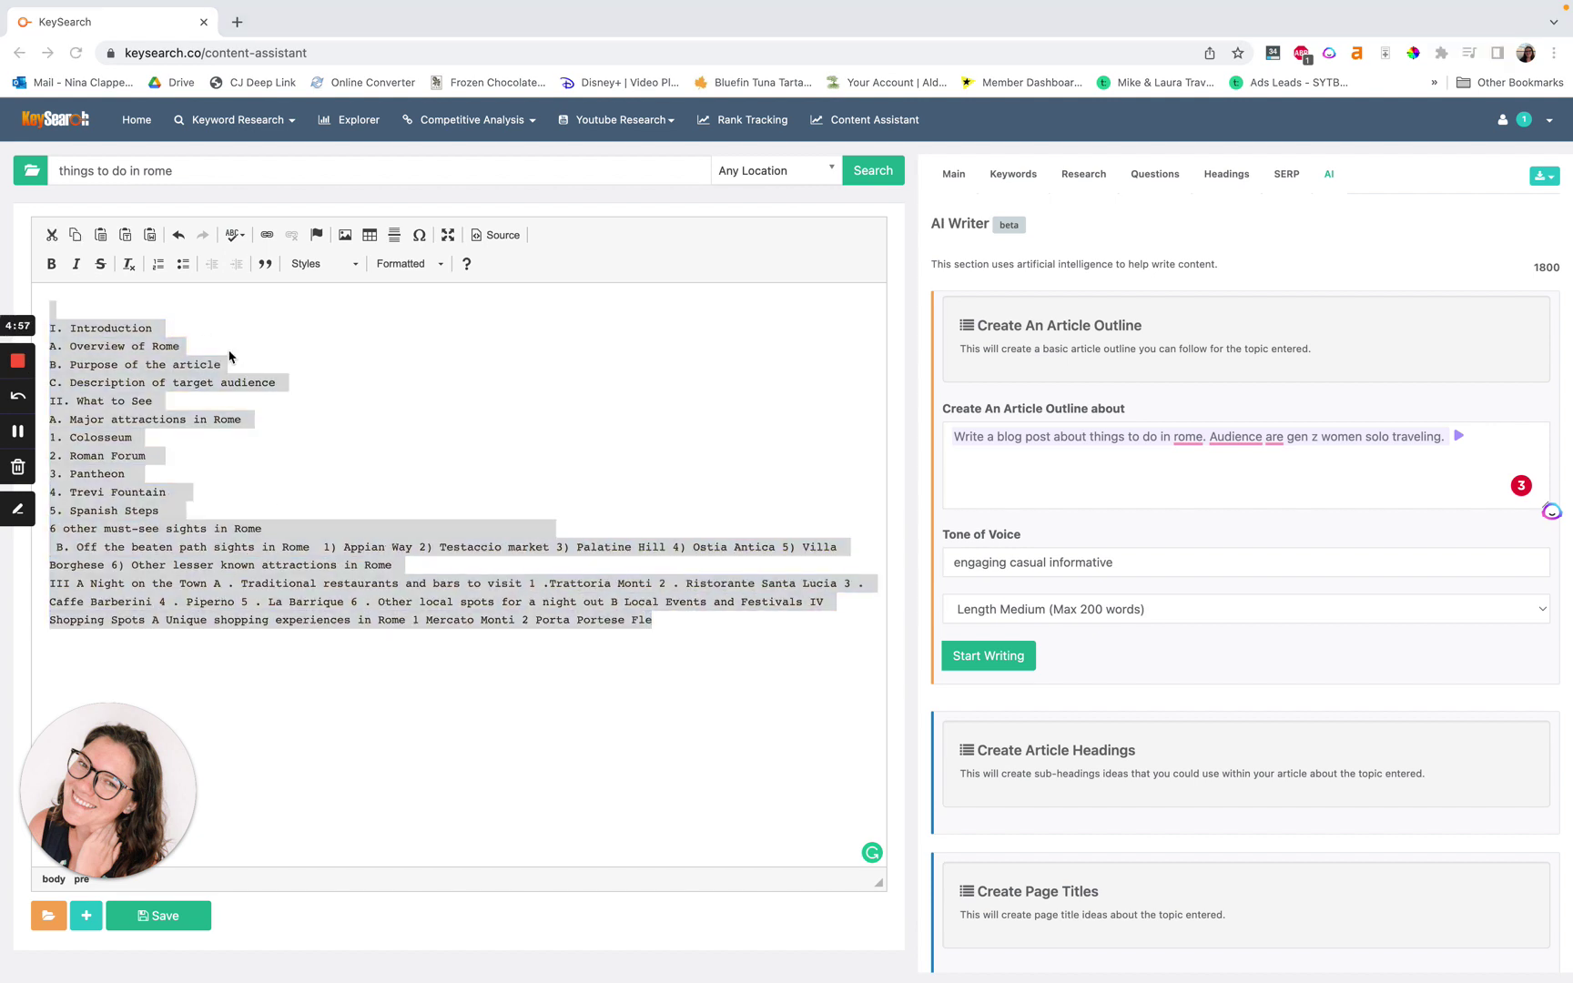
pyautogui.click(439, 529)
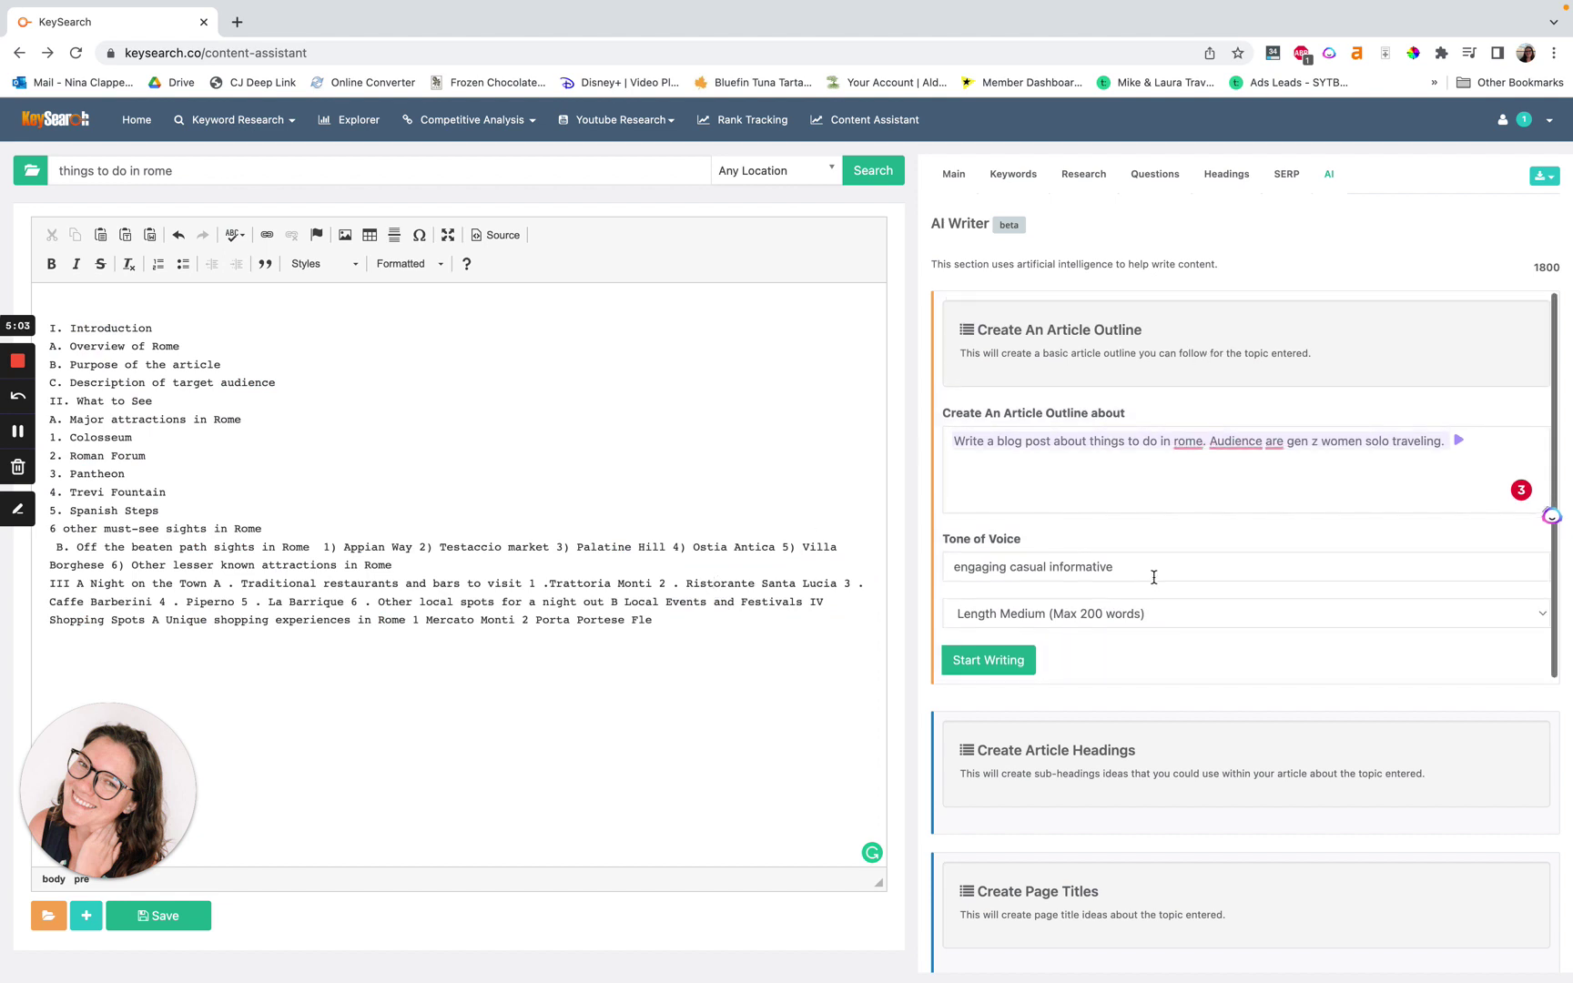
pyautogui.scroll(-3, 1155, 584)
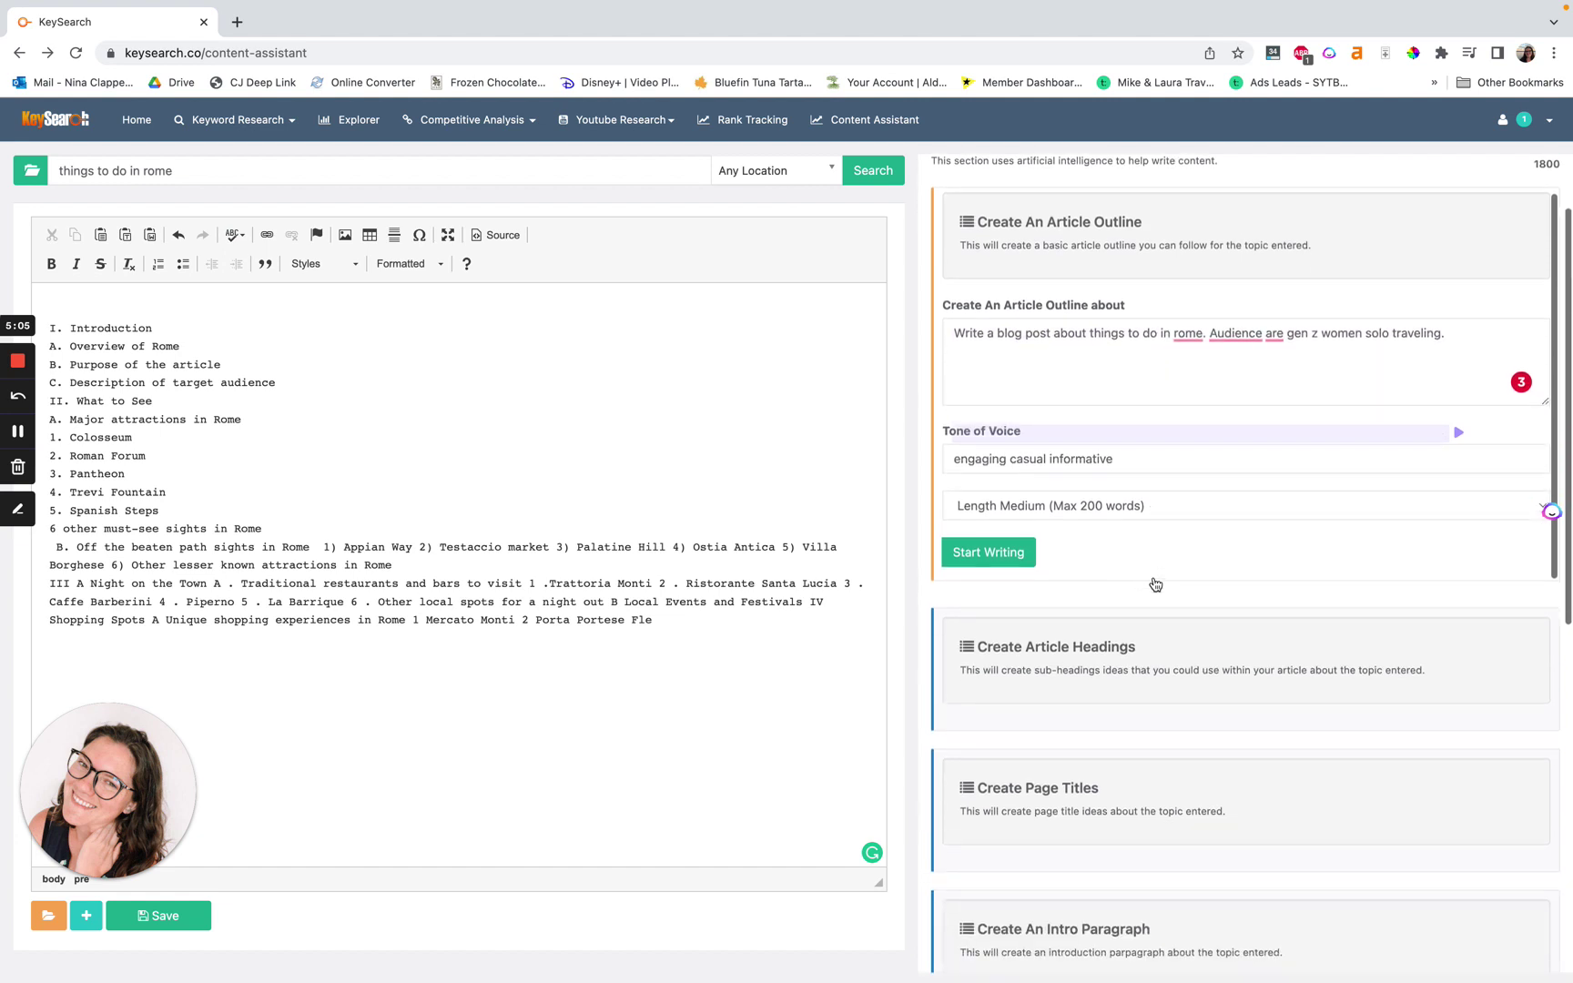
pyautogui.click(1207, 516)
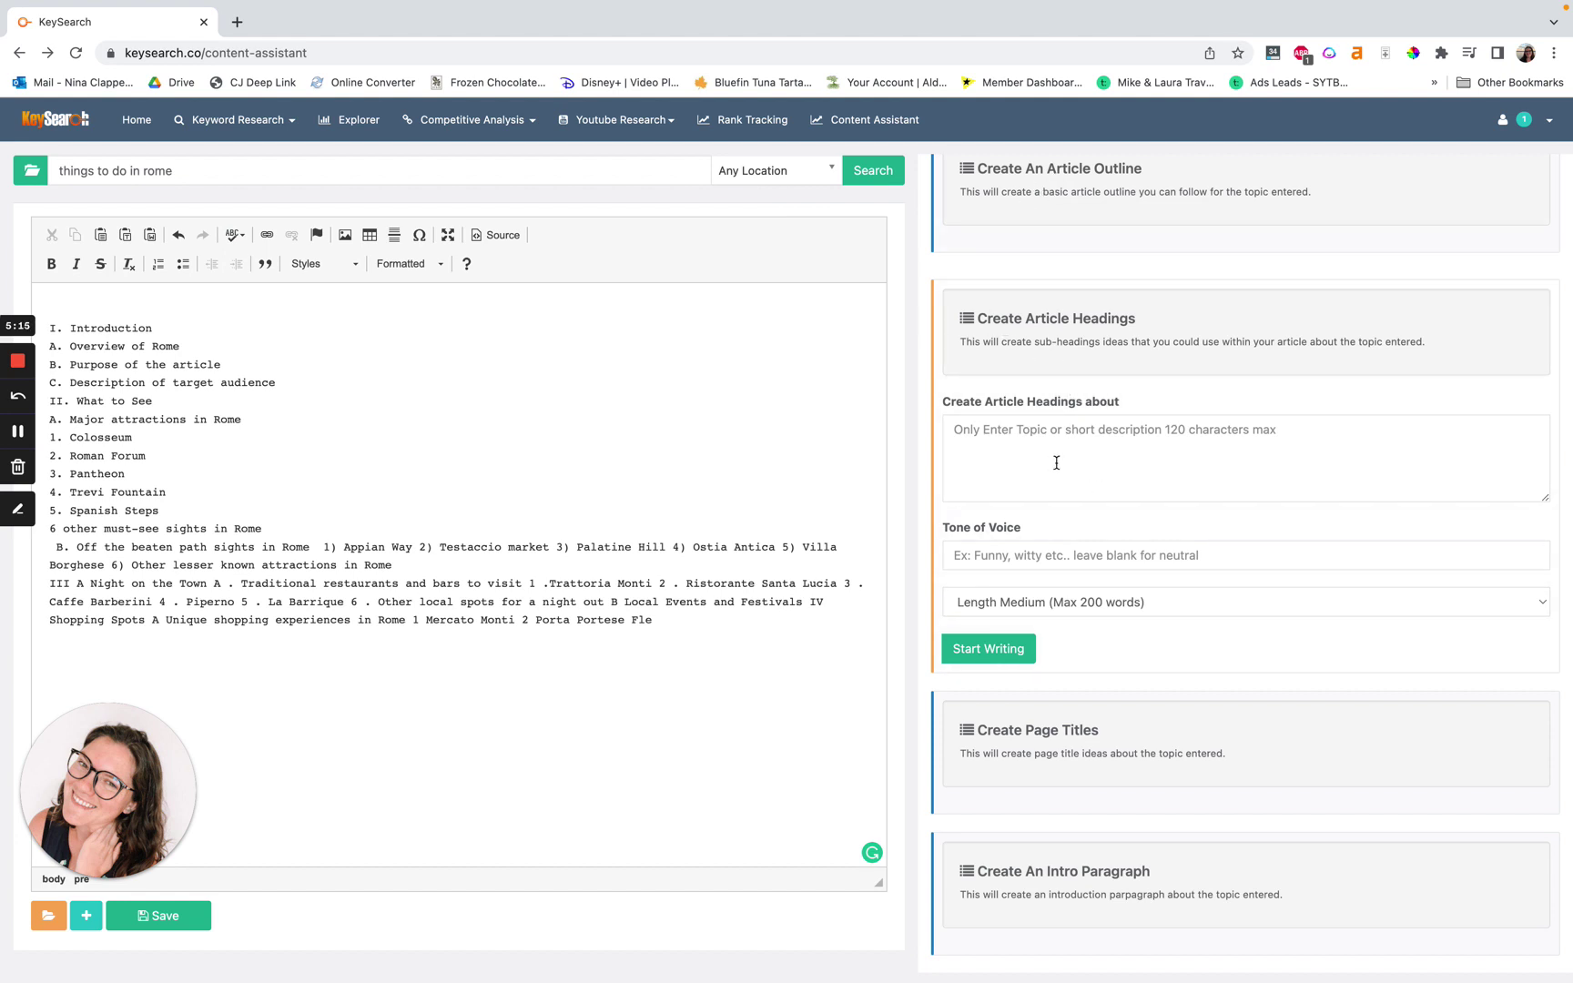
# Copy the Rome prompt from the outline form and paste it into the headings prompt box.
pyautogui.click(1010, 451)
pyautogui.click(1082, 196)
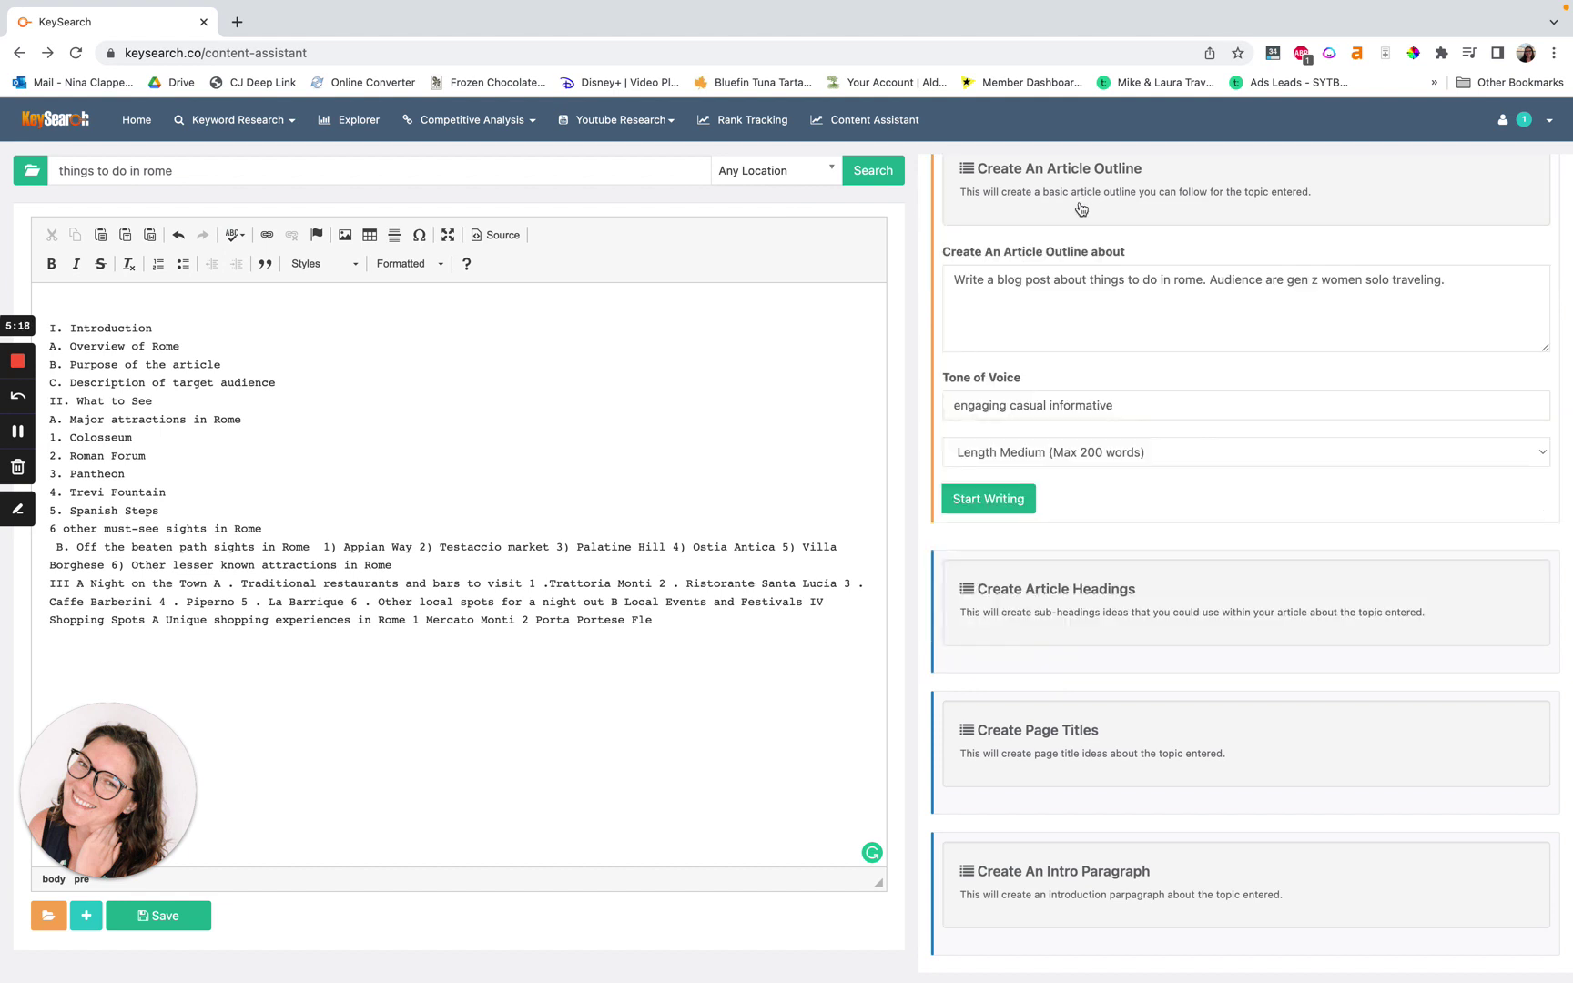
pyautogui.click(1058, 305)
pyautogui.hotkey('ctrl', 'a')
pyautogui.hotkey('ctrl', 'c')
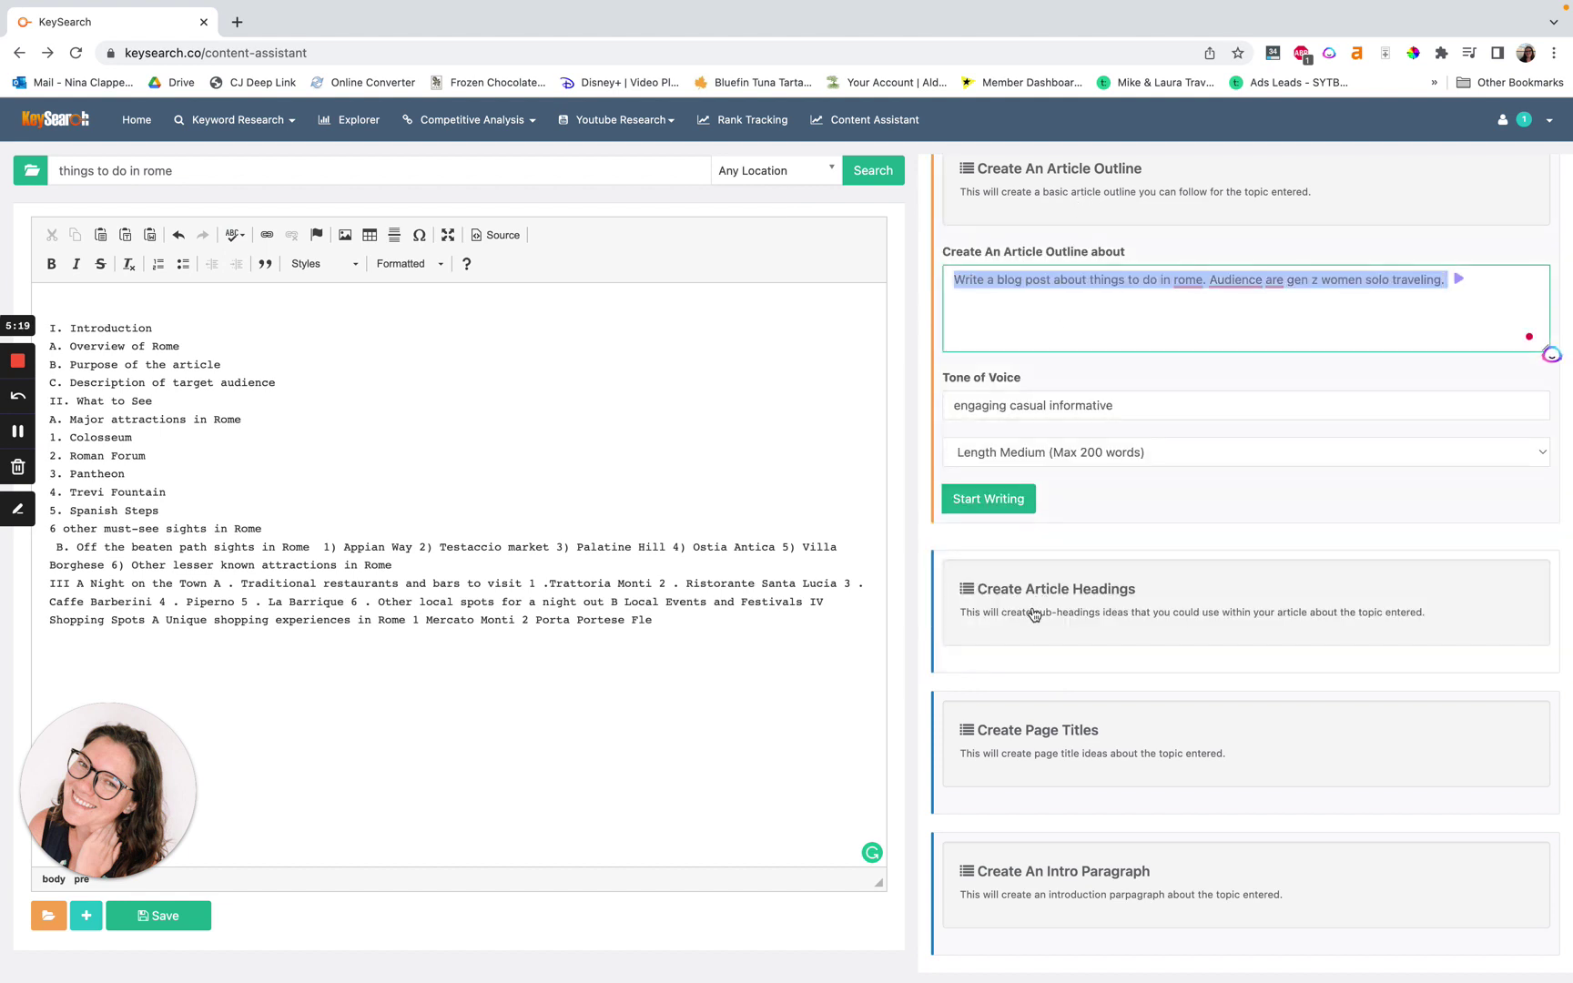
pyautogui.click(1031, 612)
pyautogui.click(1021, 442)
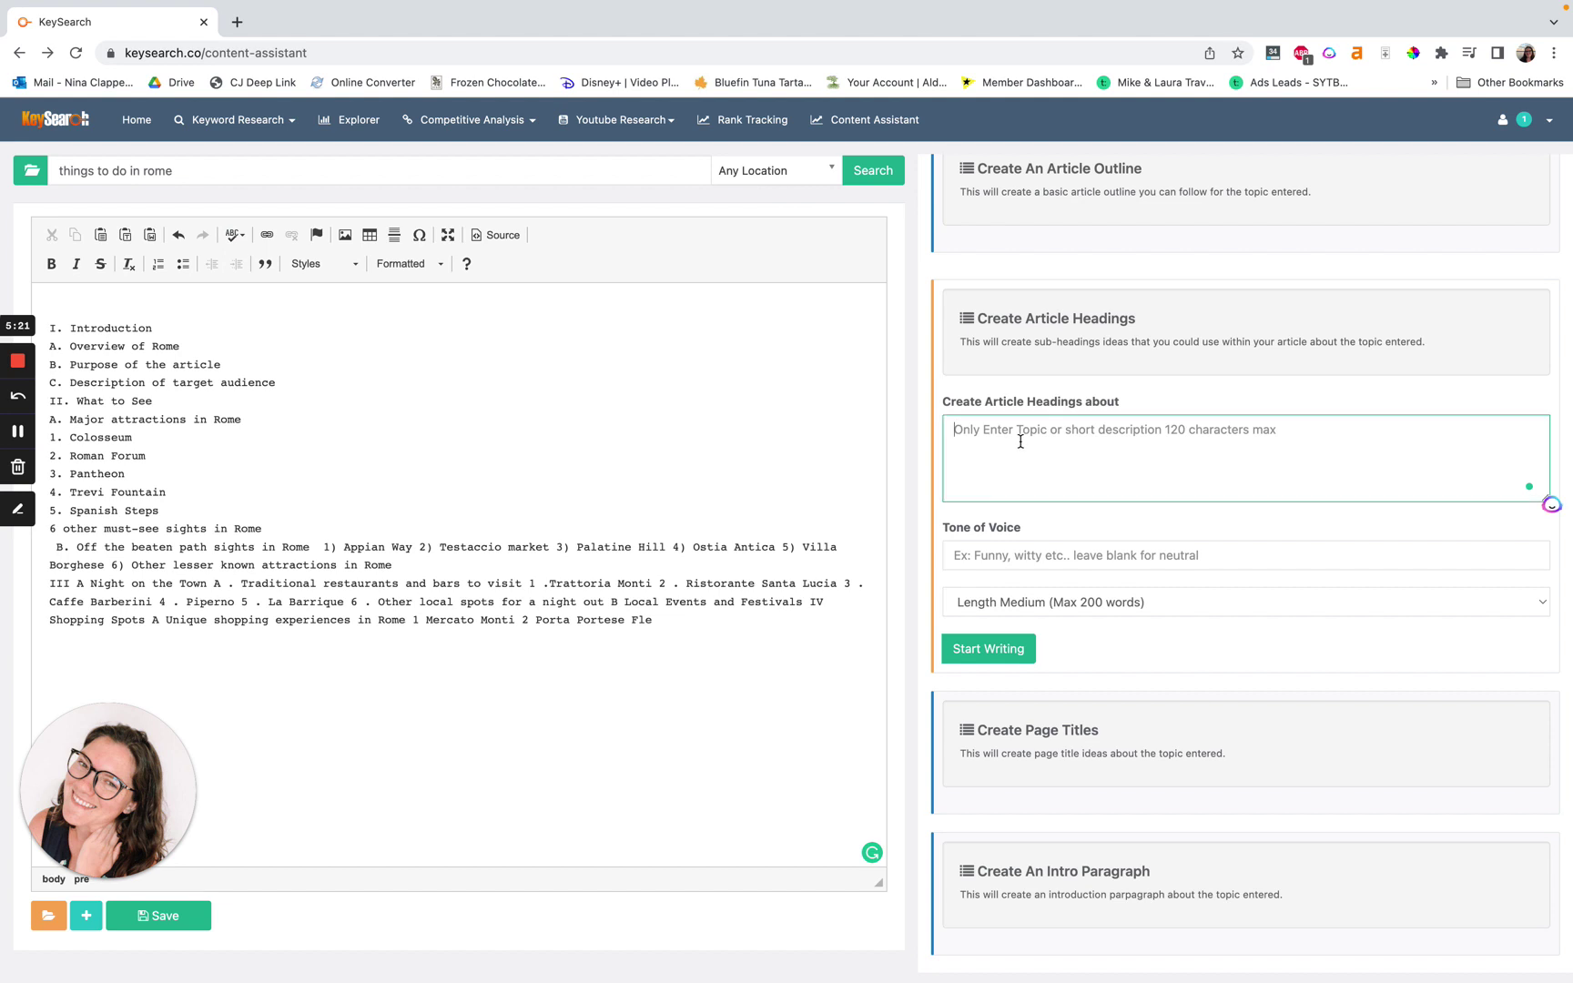
pyautogui.hotkey('ctrl', 'v')
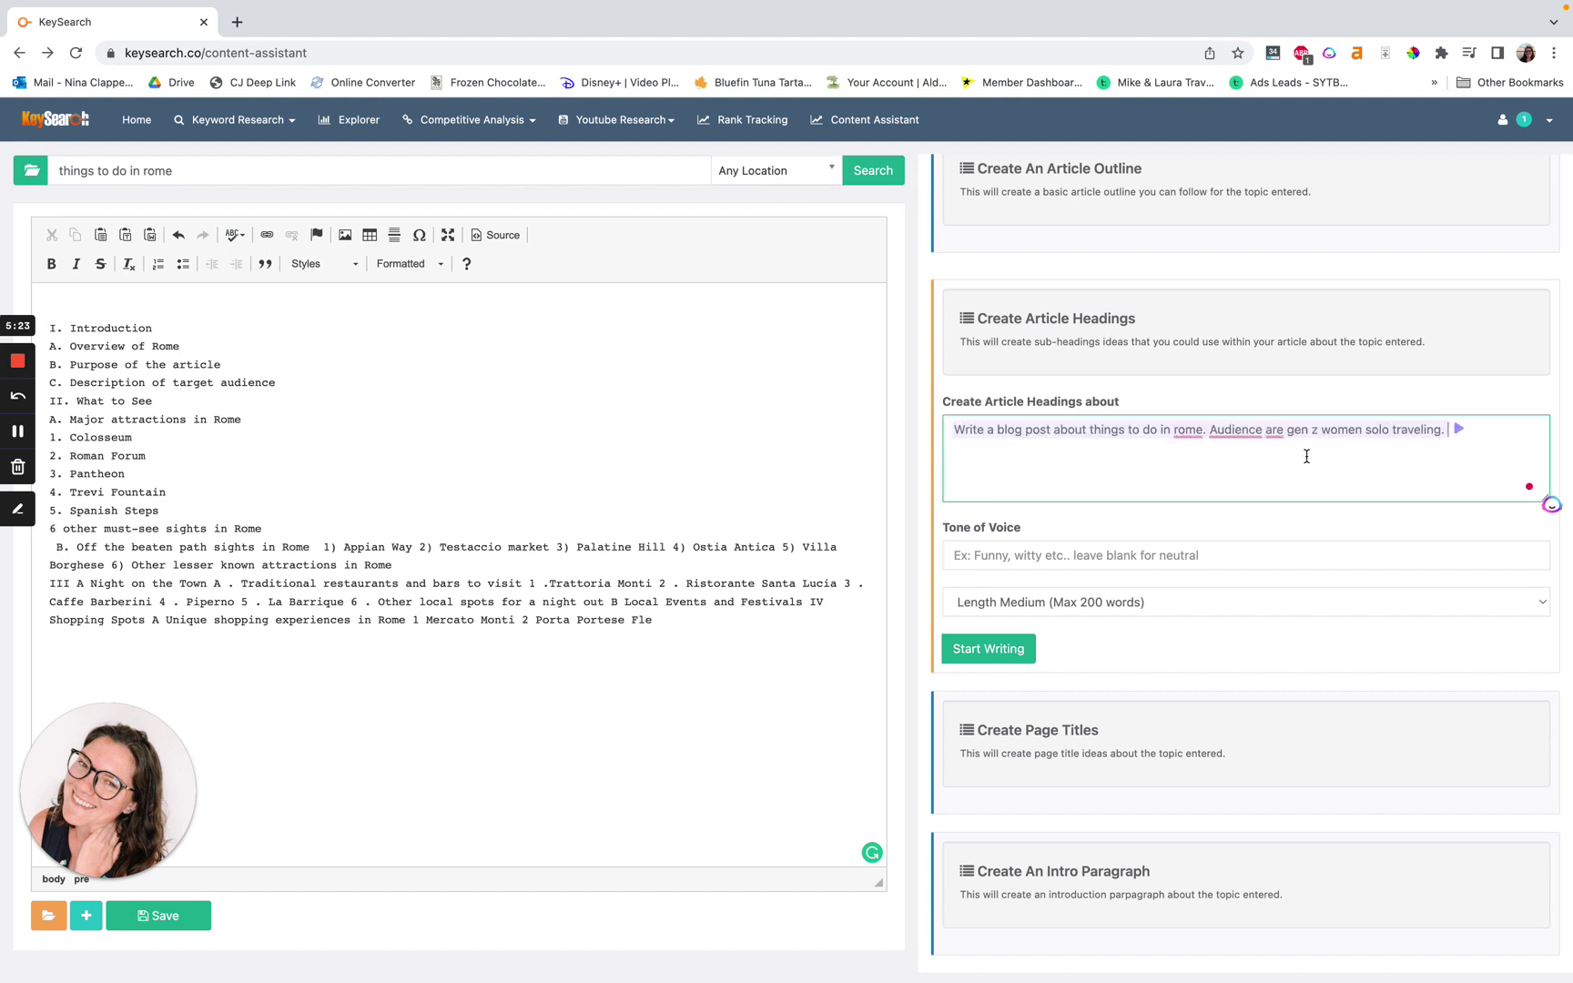
# Add 'Include the trevi fountain', set engaging casual informative tone and Short length, and generate headings.
pyautogui.write('Include the t')
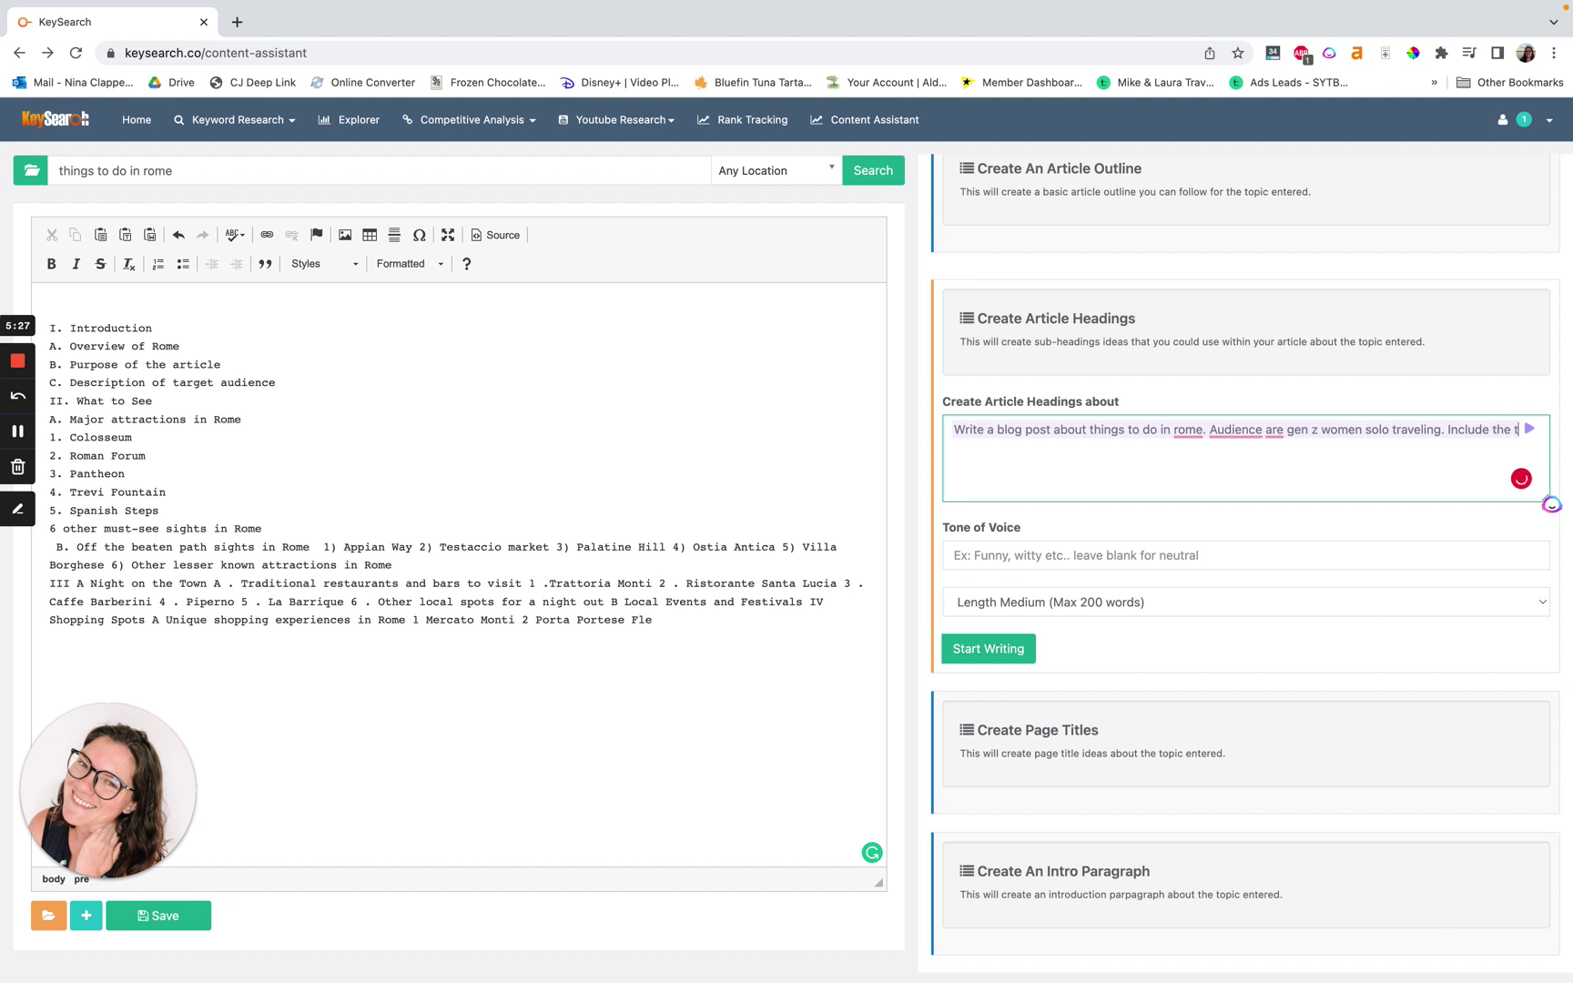
pyautogui.write('revi fountain')
pyautogui.click(790, 652)
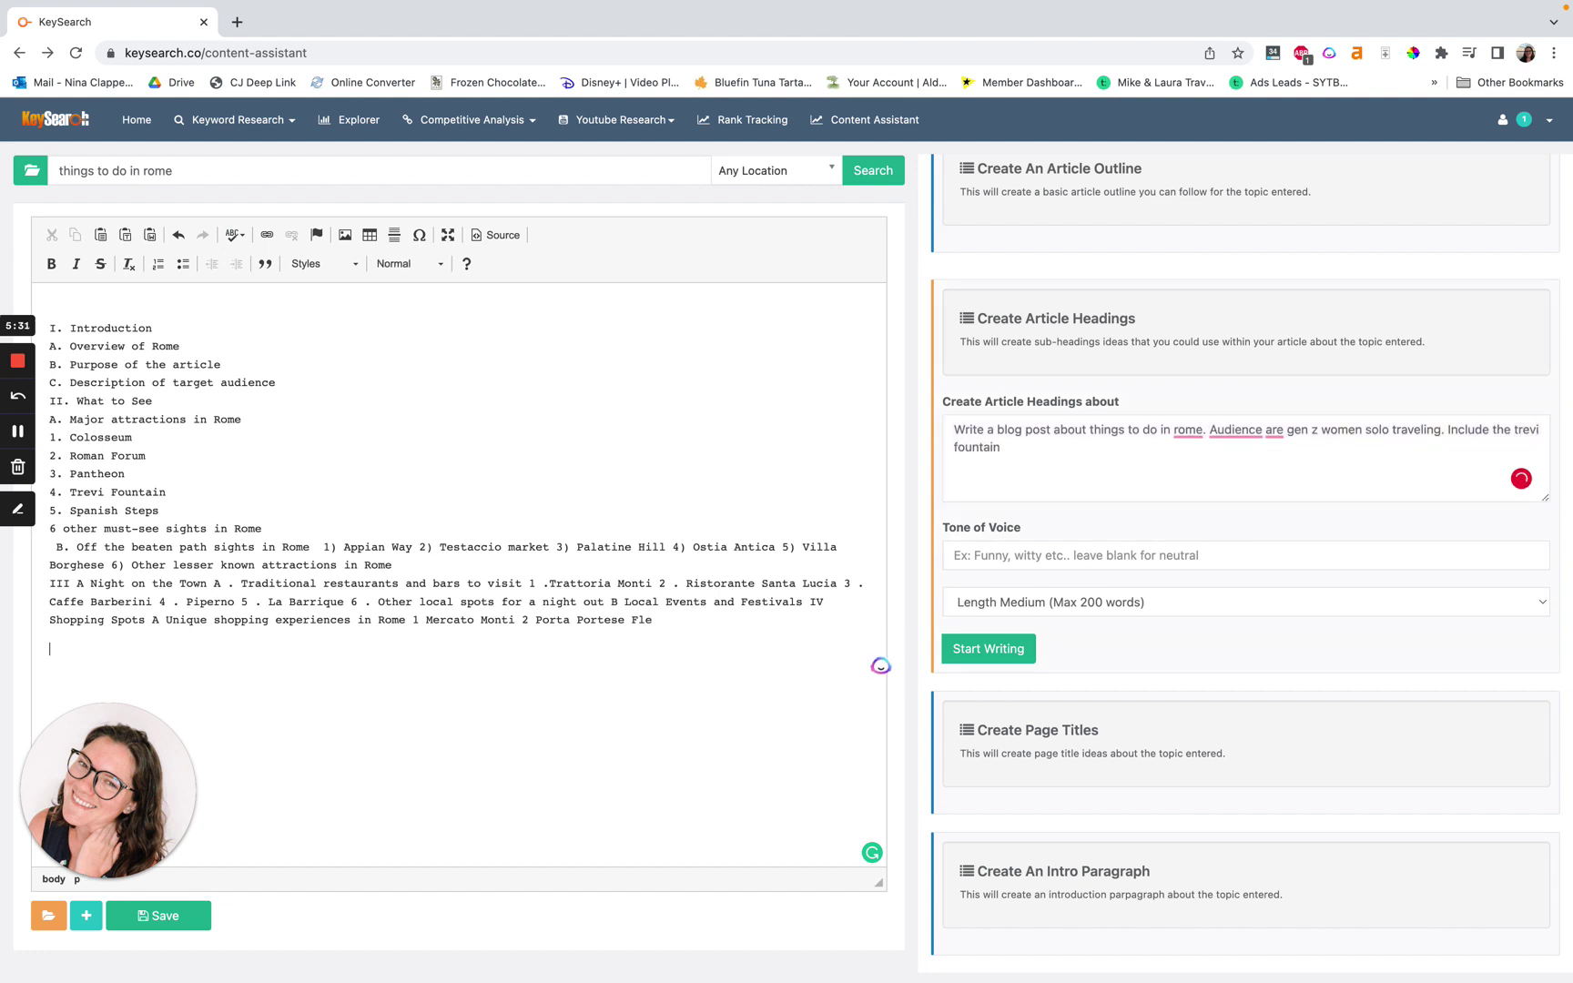
pyautogui.click(1062, 556)
pyautogui.click(1056, 599)
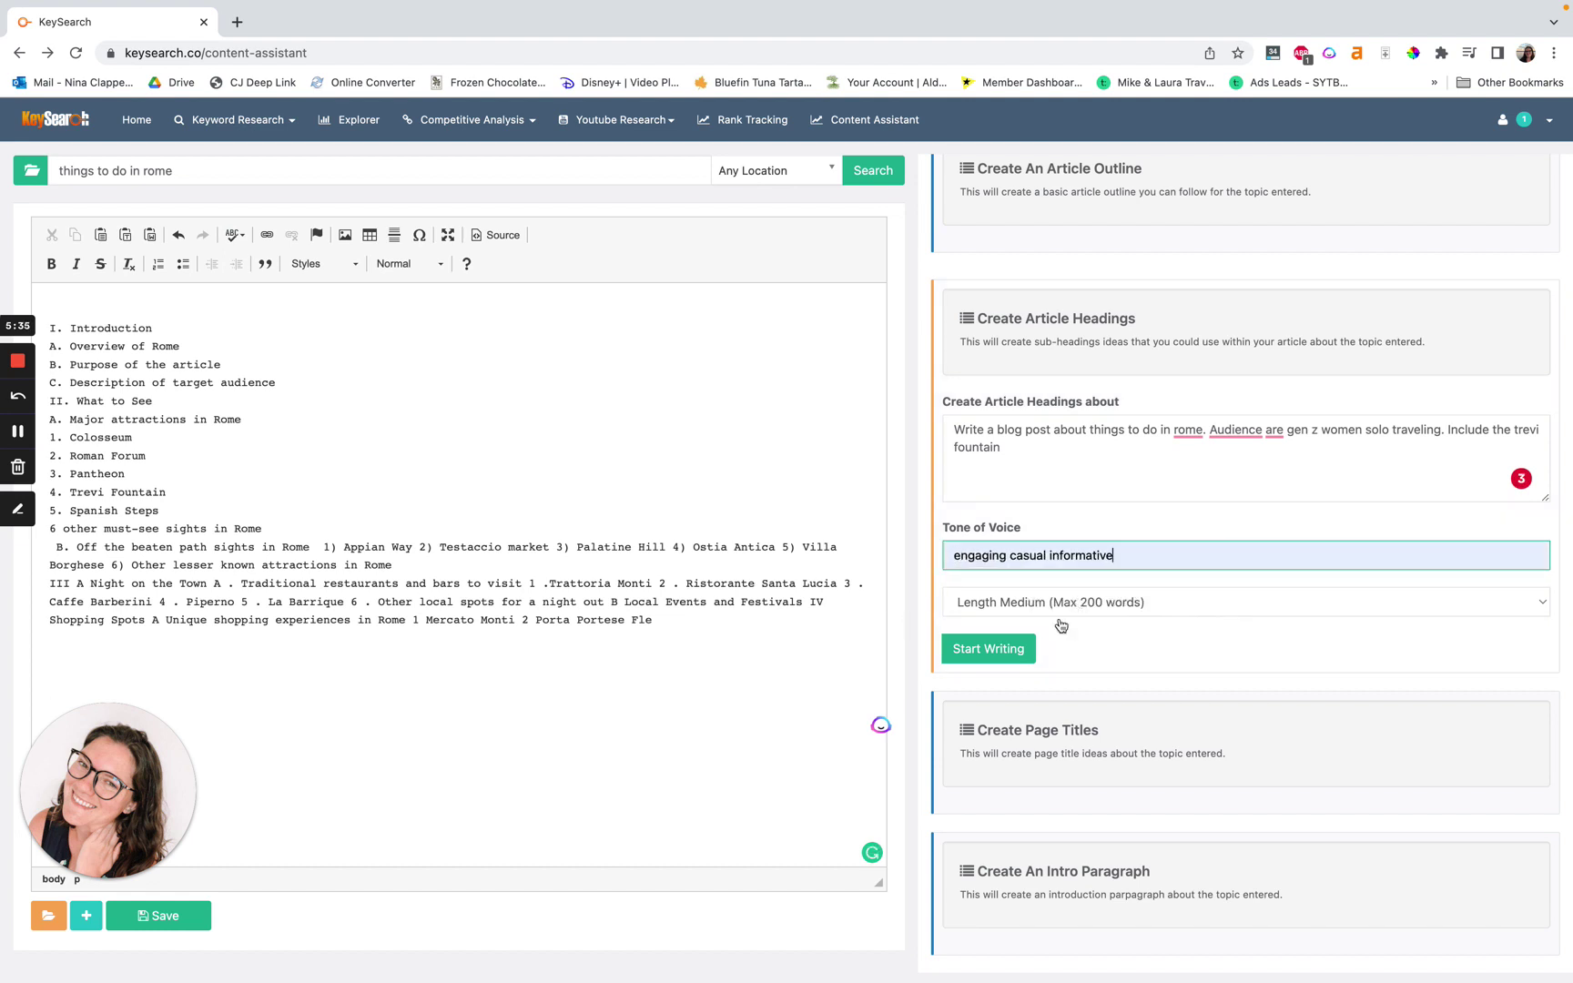
pyautogui.click(1055, 605)
pyautogui.click(1061, 582)
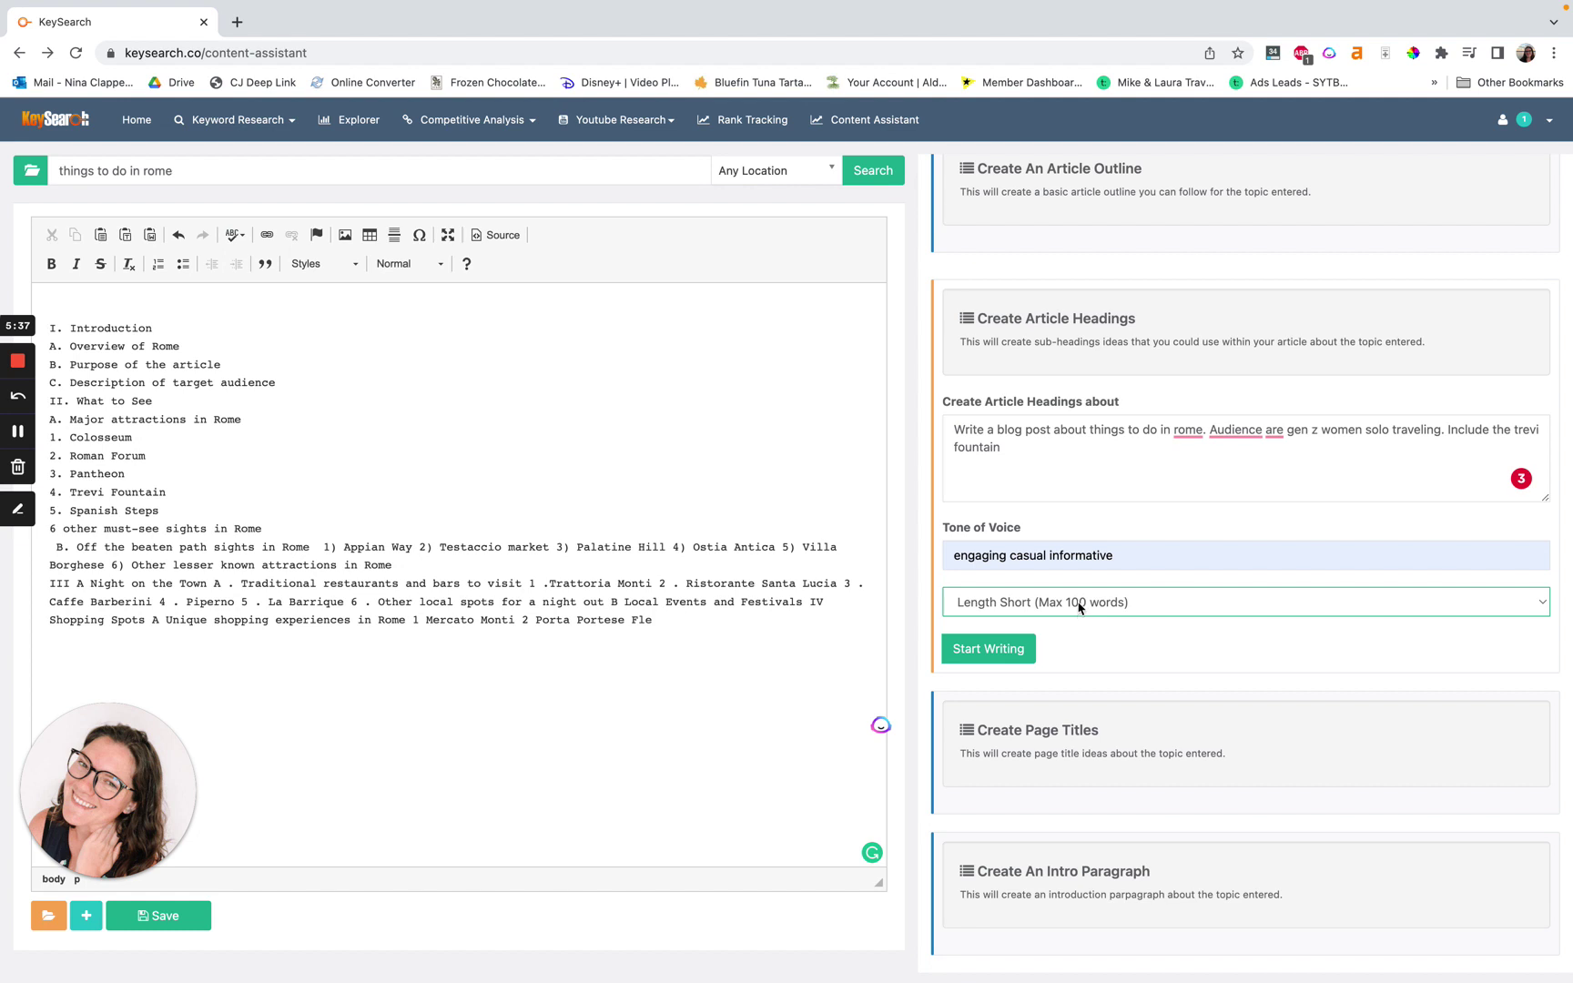
pyautogui.scroll(-1, 581, 675)
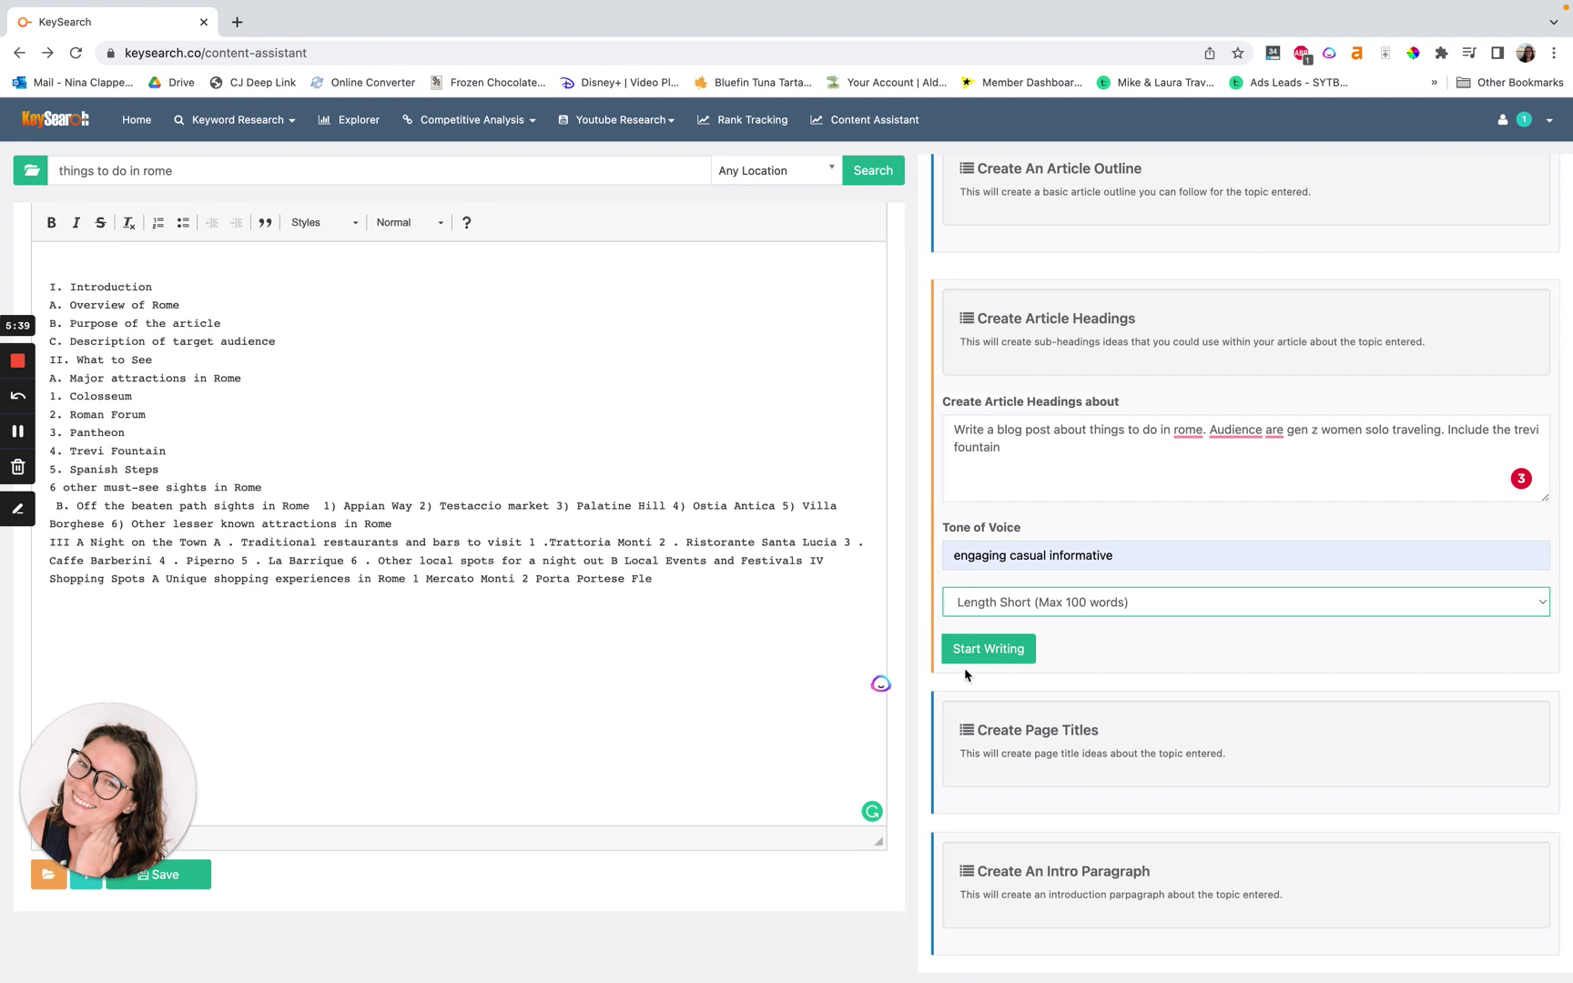
pyautogui.click(987, 653)
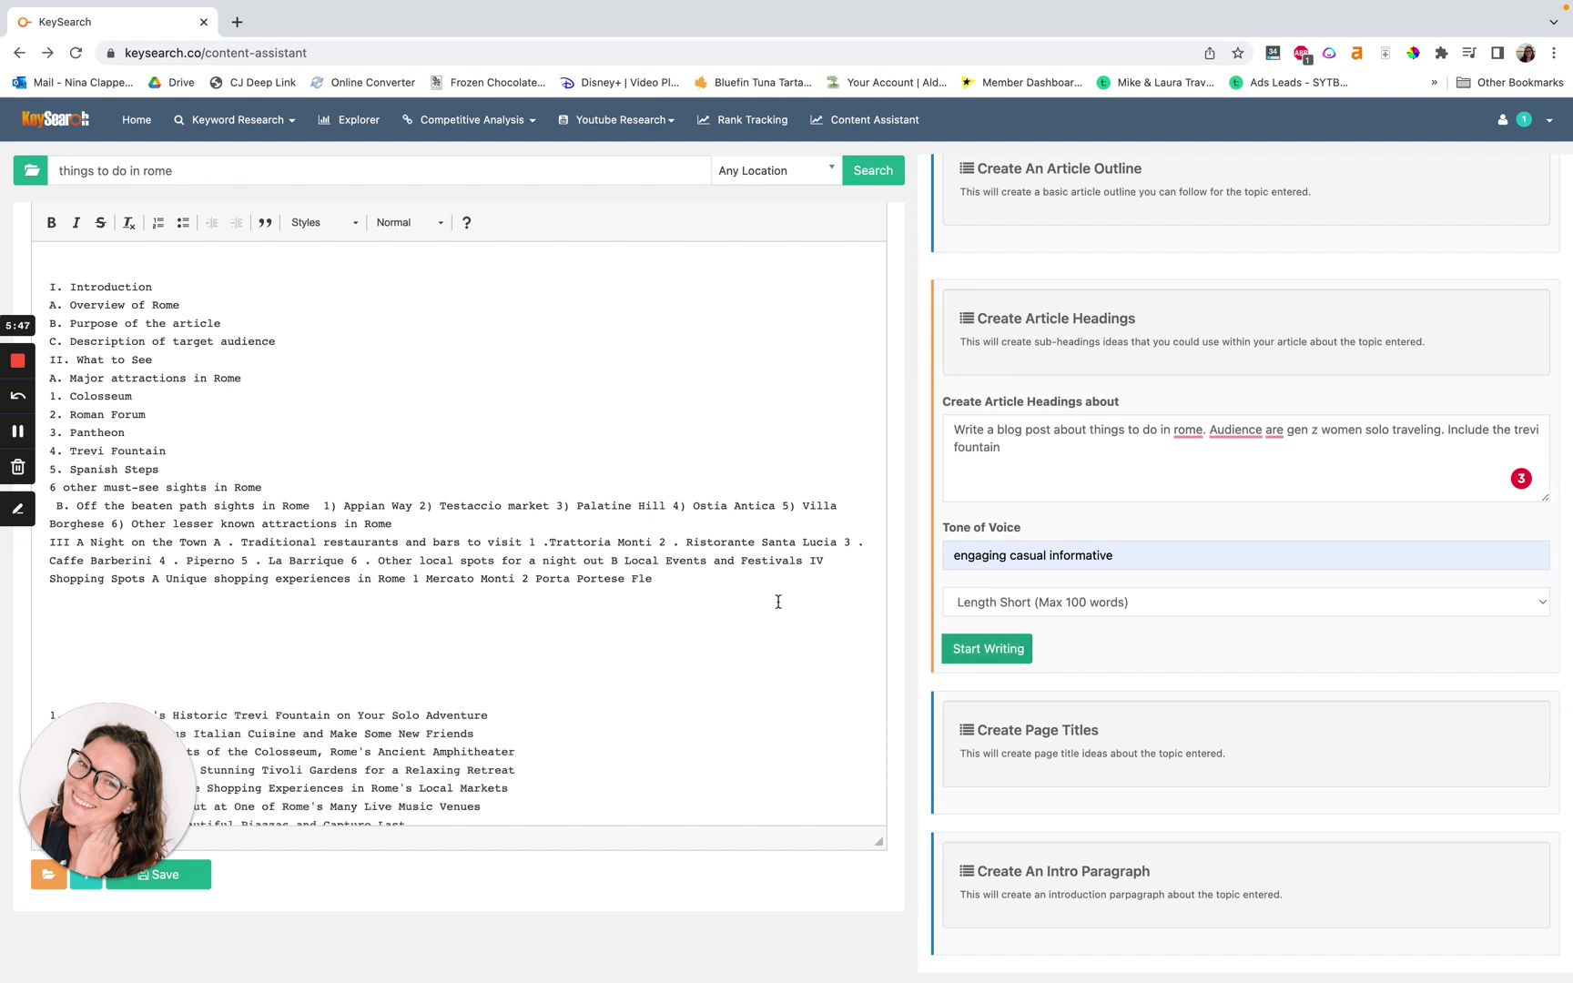
pyautogui.scroll(-1, 799, 598)
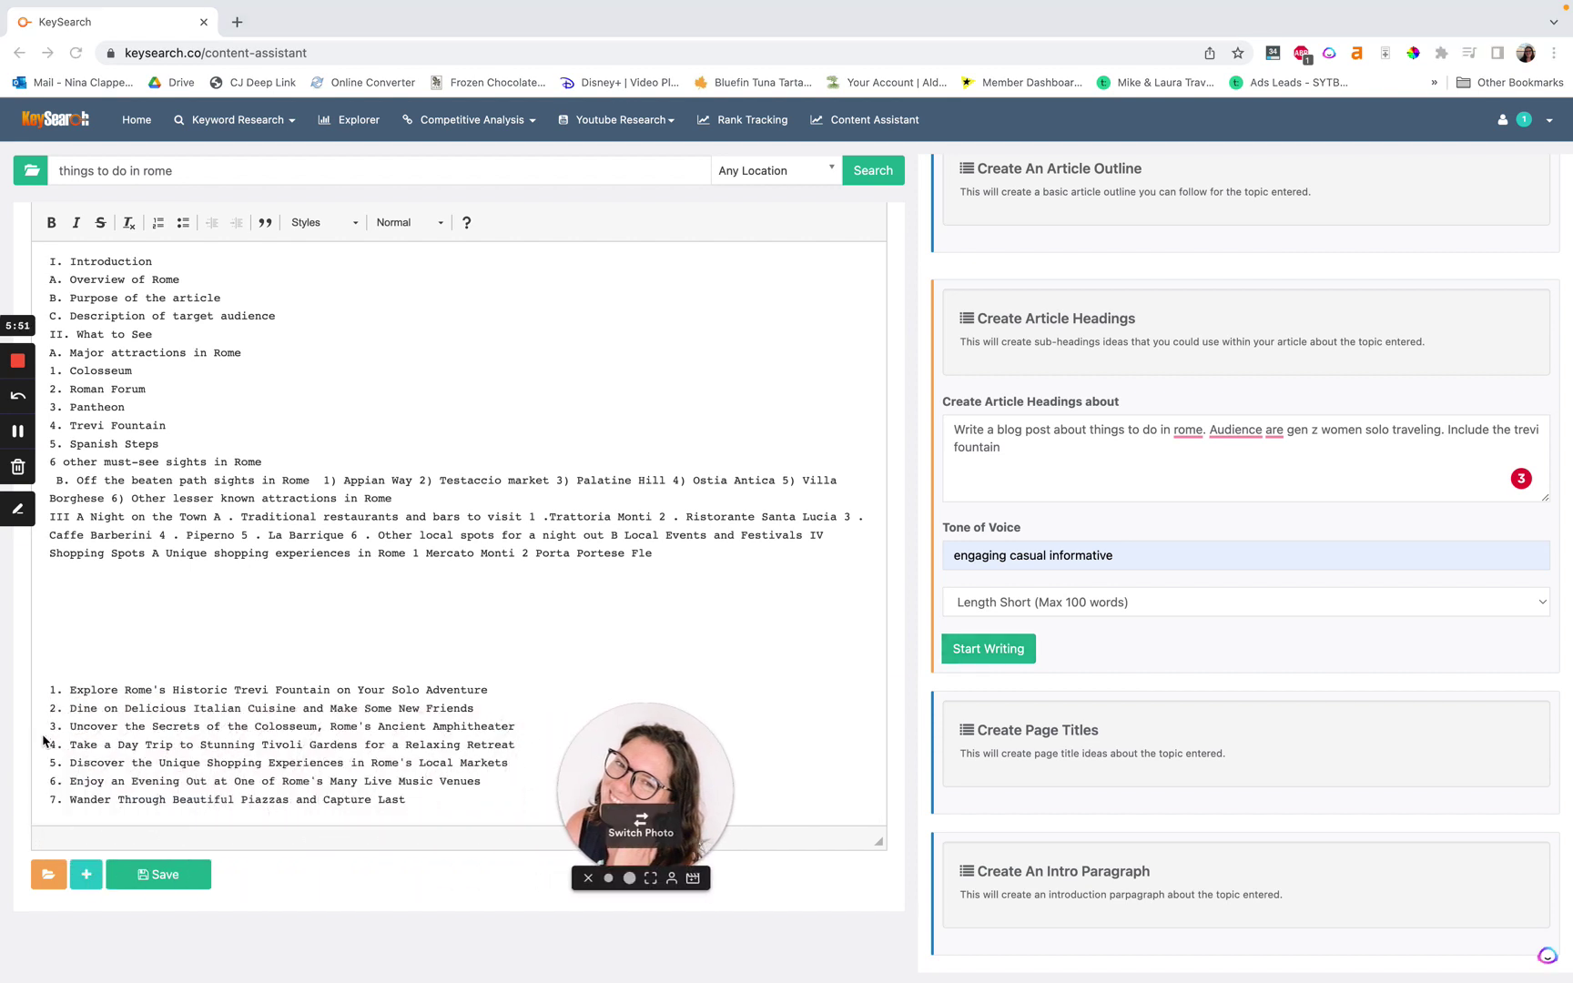
pyautogui.doubleClick(202, 690)
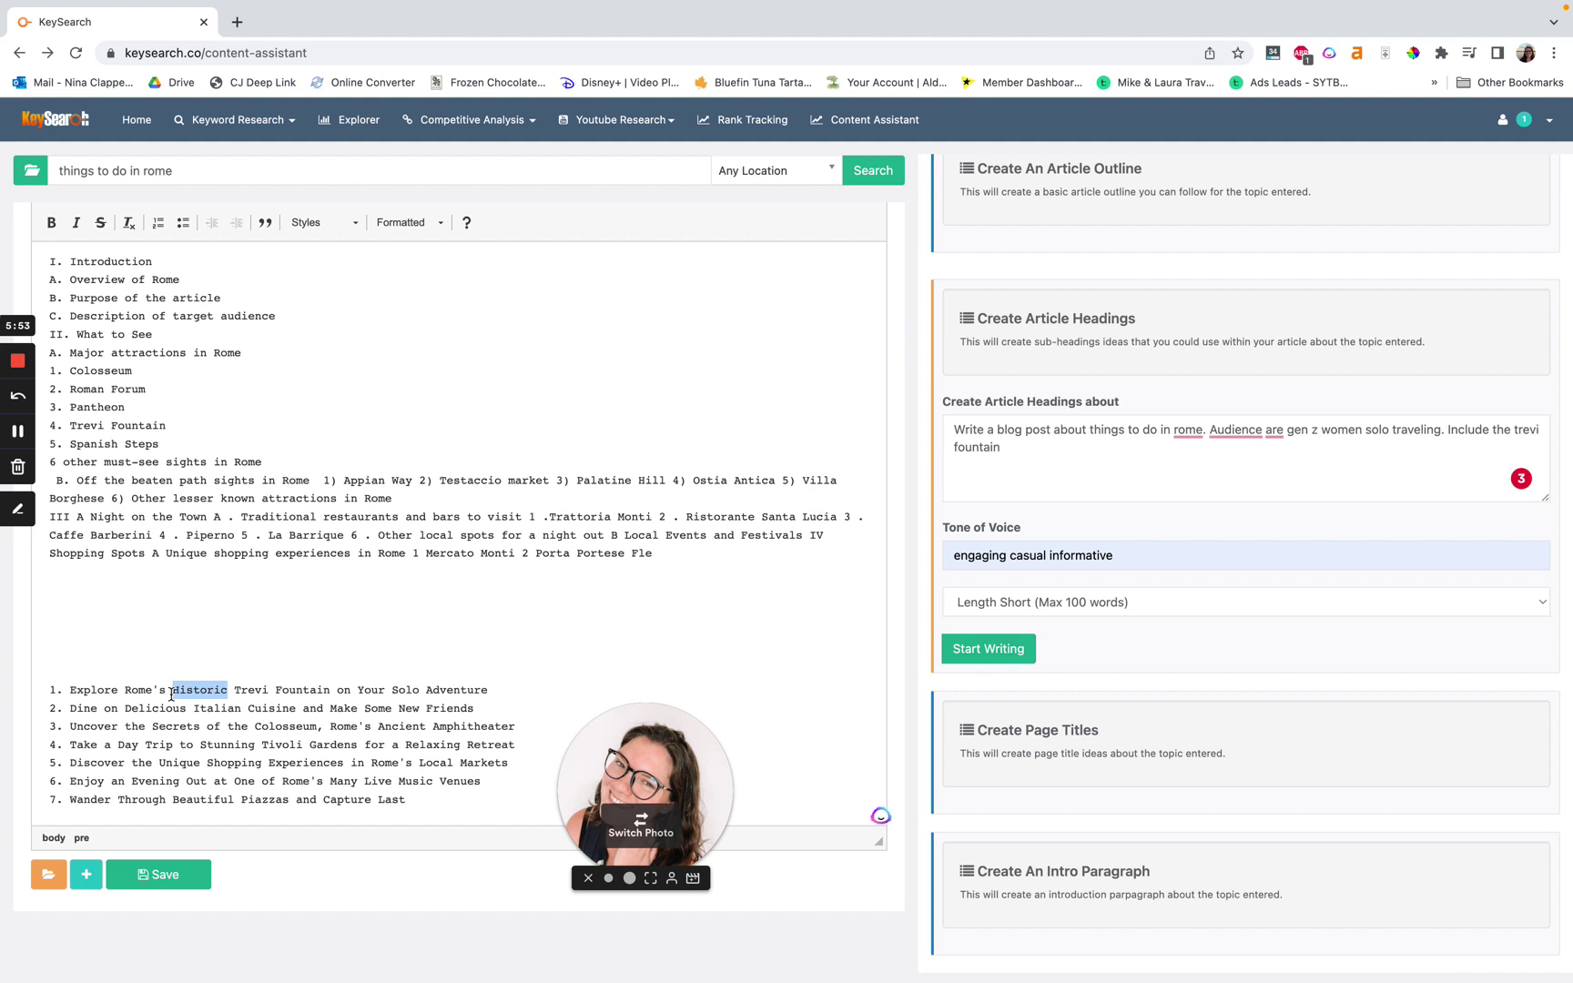
pyautogui.click(220, 692)
pyautogui.tripleClick(220, 692)
pyautogui.click(220, 692)
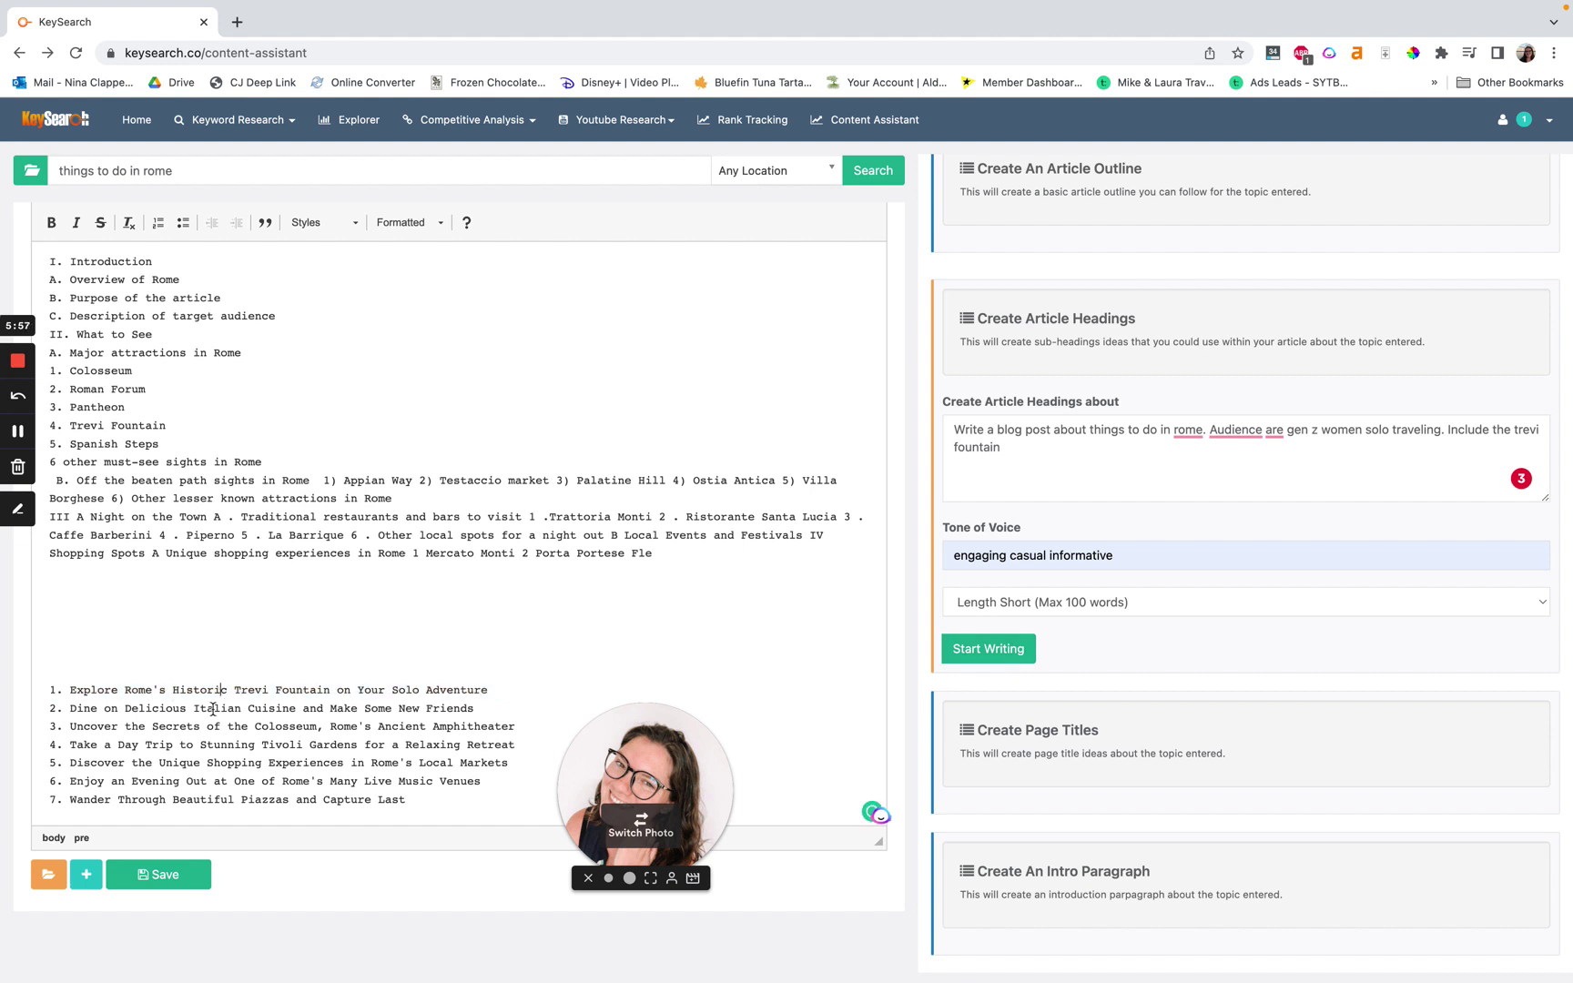
pyautogui.moveTo(58, 687); pyautogui.dragTo(432, 799)
pyautogui.click(447, 800)
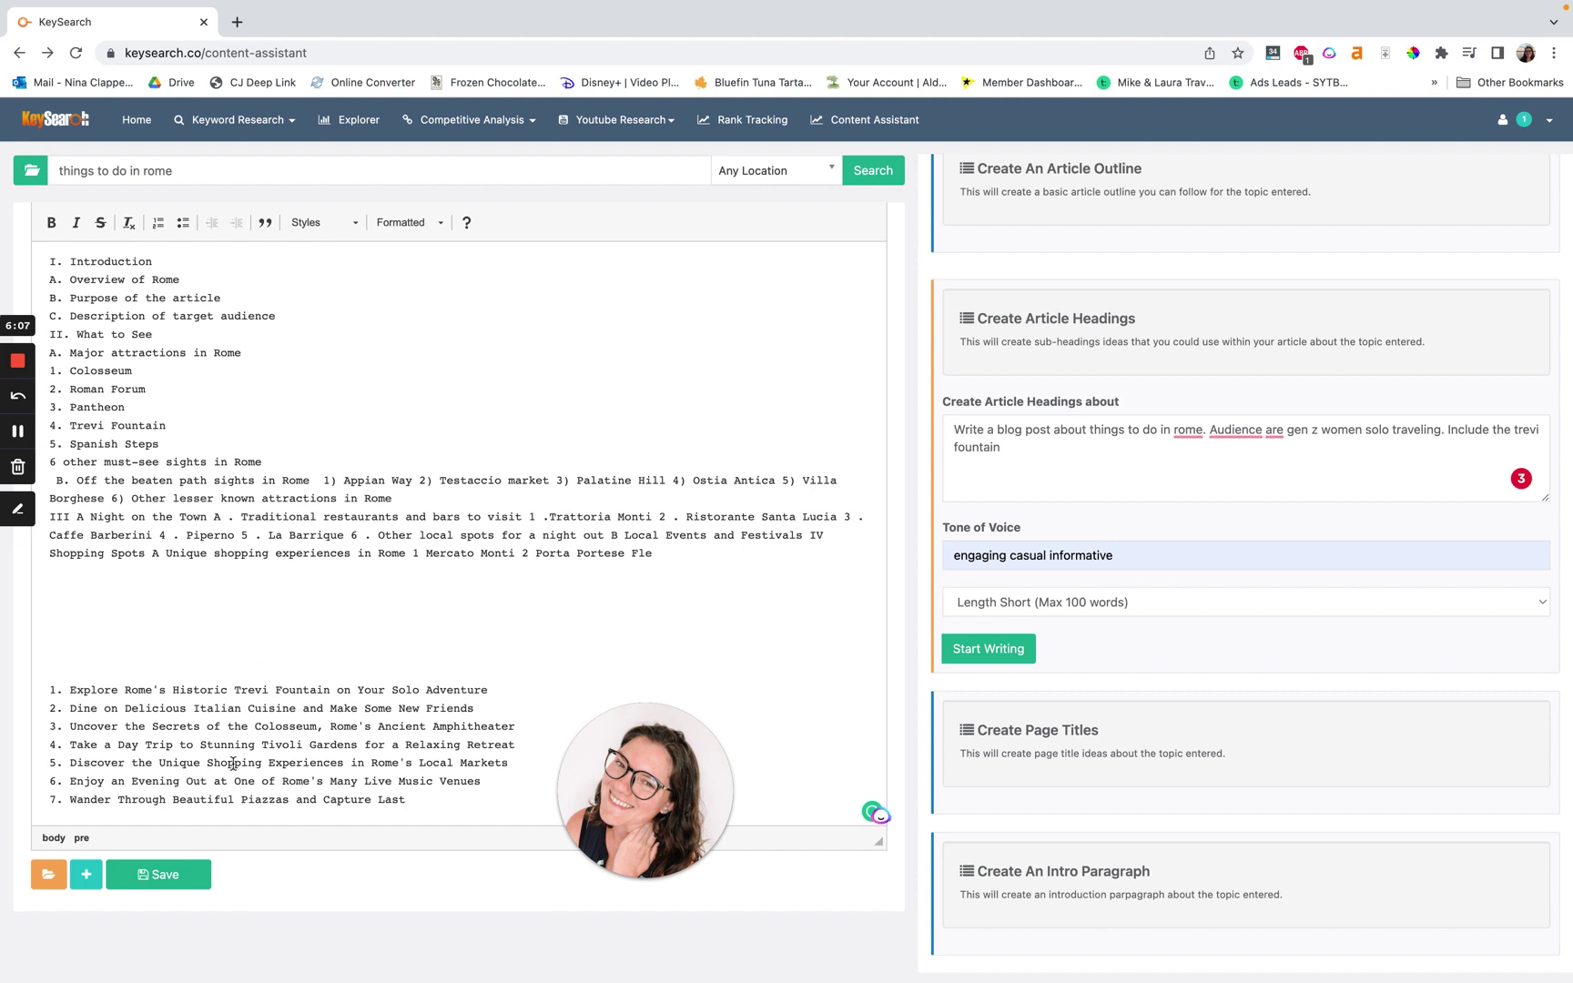
pyautogui.tripleClick(1011, 464)
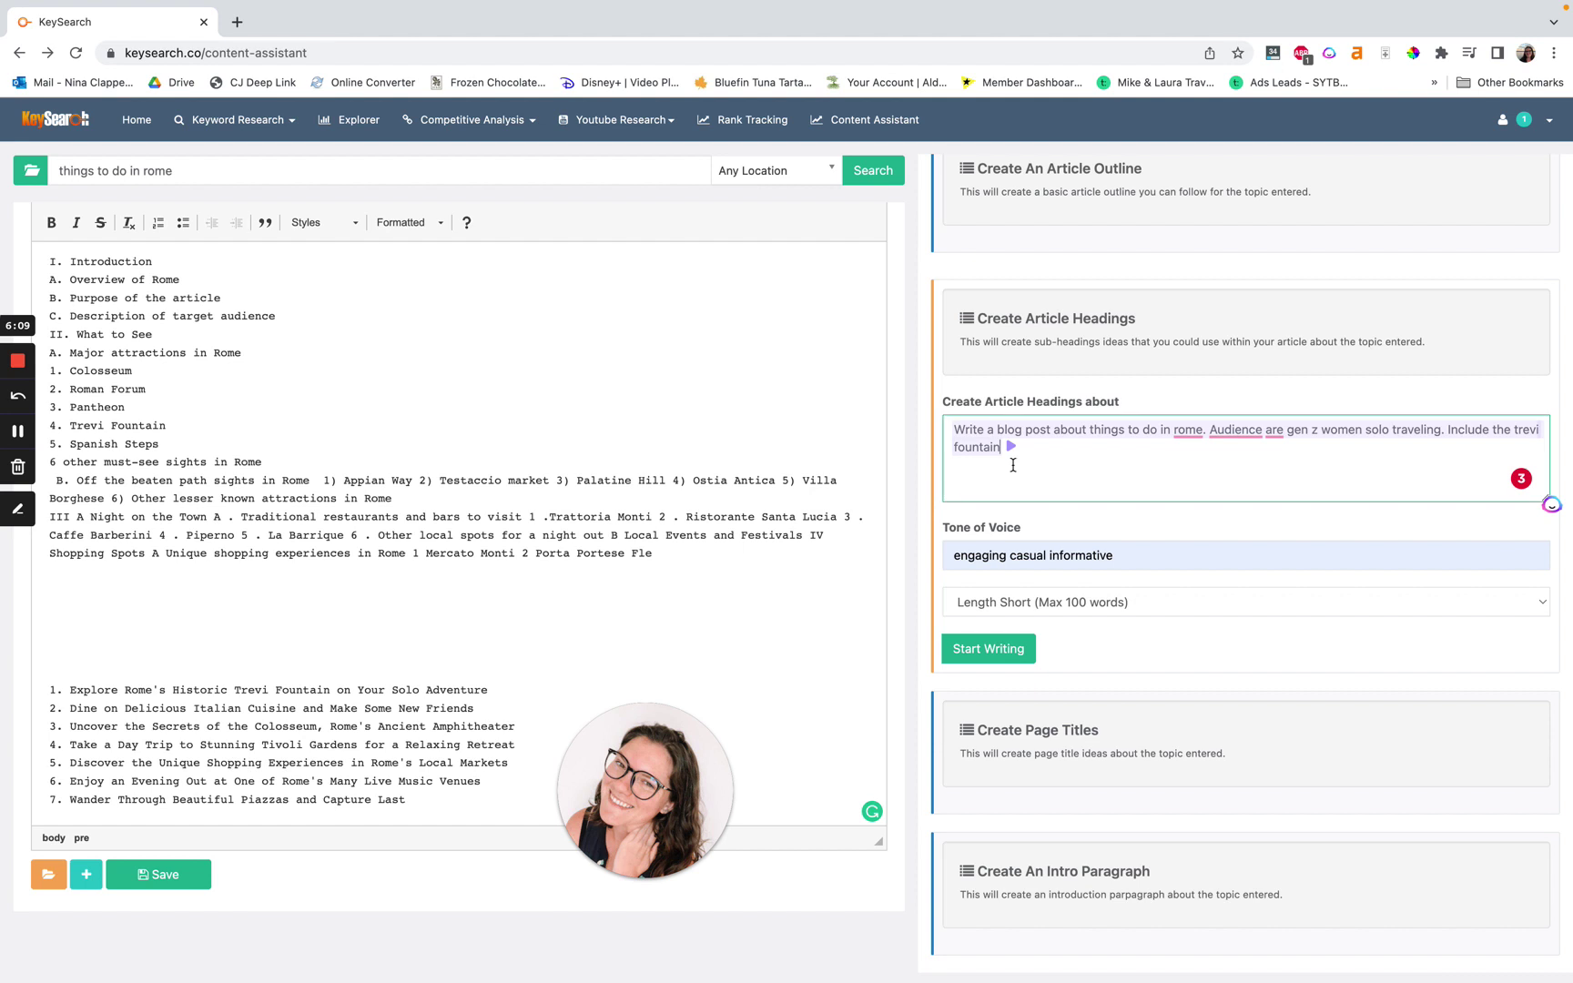
pyautogui.tripleClick(1047, 465)
pyautogui.click(1040, 465)
pyautogui.click(1139, 316)
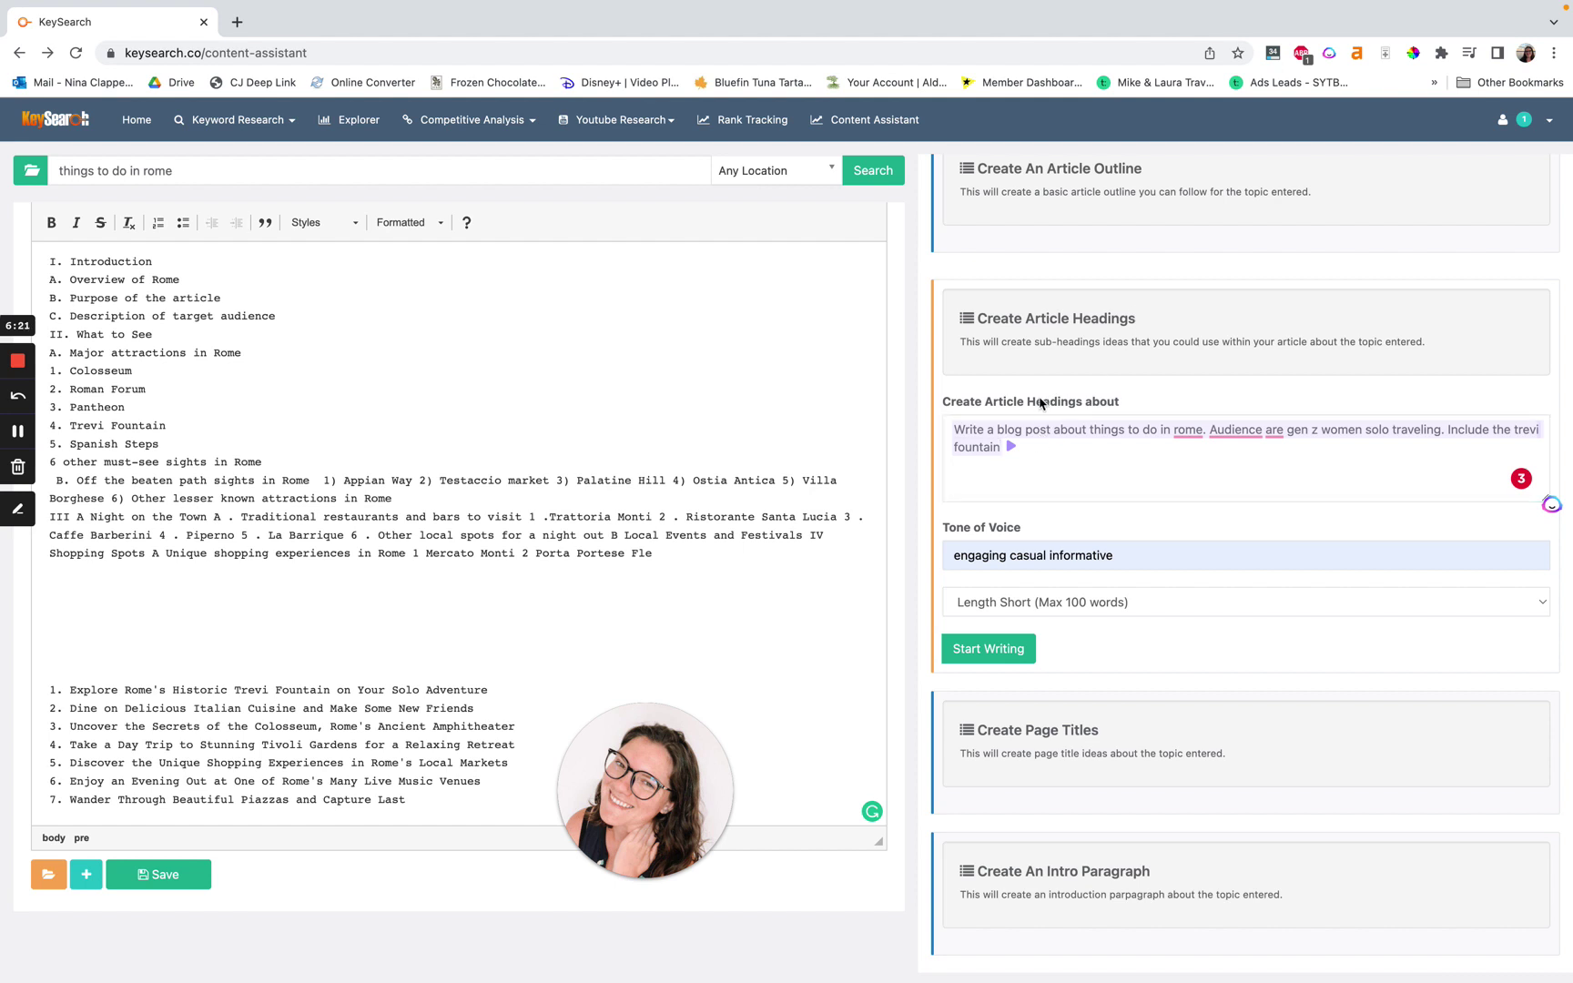
pyautogui.scroll(-1, 1022, 416)
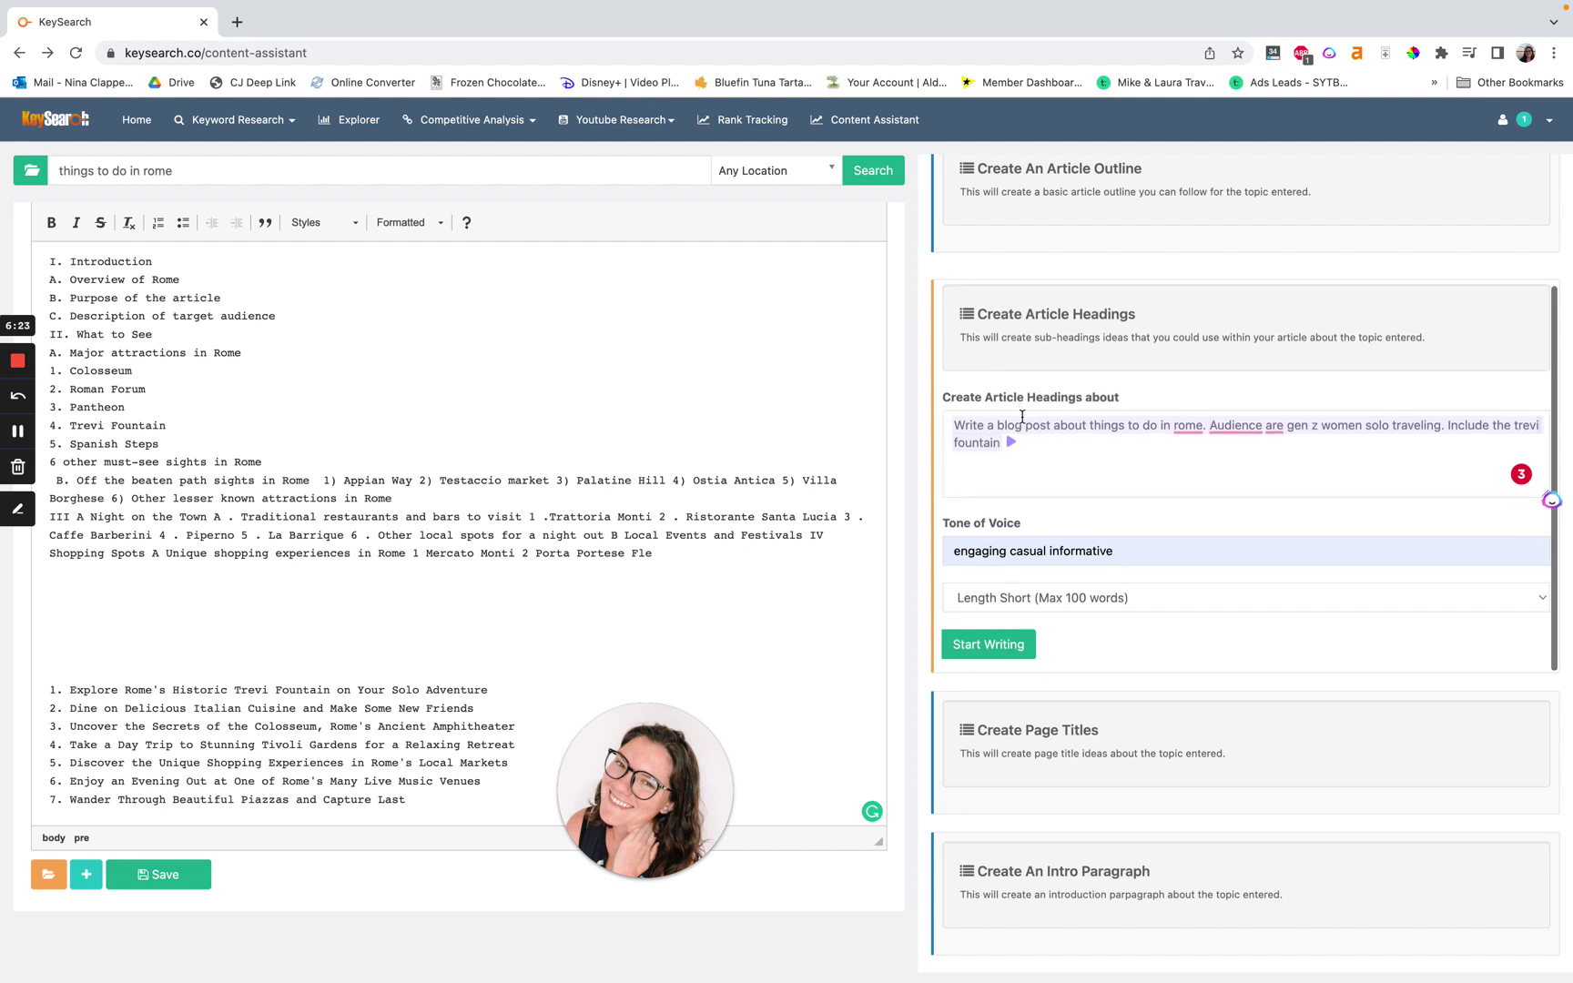
pyautogui.click(1087, 724)
# Add blank lines below the headings list in the editor.
pyautogui.scroll(-2, 1060, 355)
pyautogui.click(1058, 352)
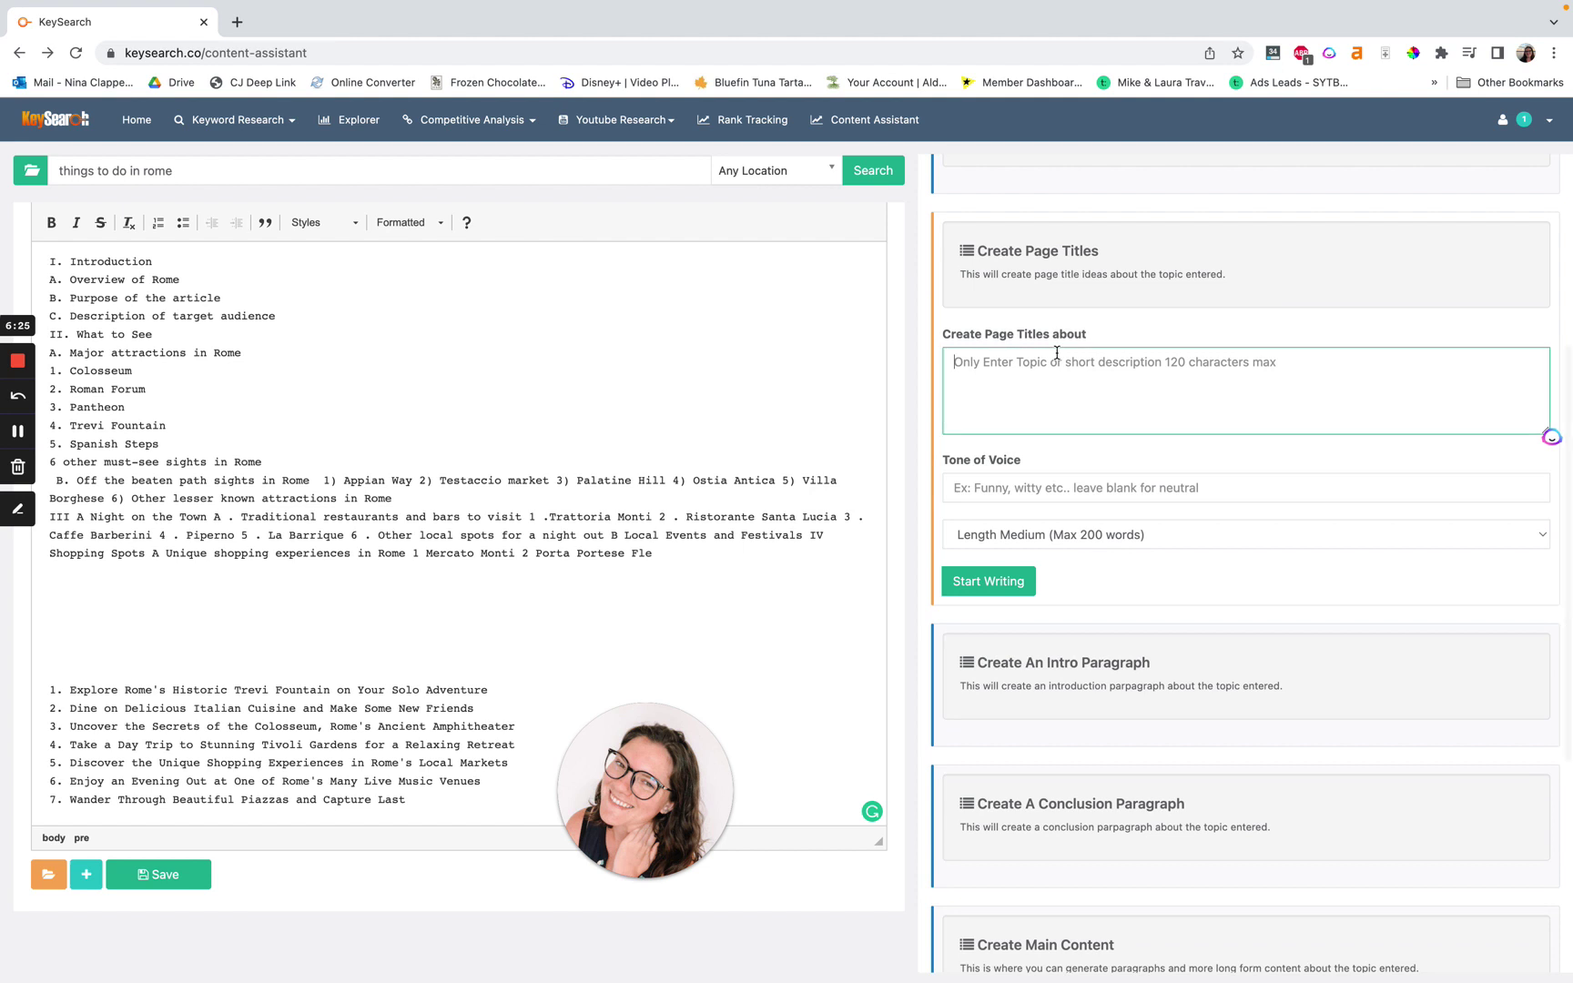
pyautogui.click(464, 801)
pyautogui.press('Return')
pyautogui.press('Return')
pyautogui.press('Return')
pyautogui.press('Return')
pyautogui.press('Return')
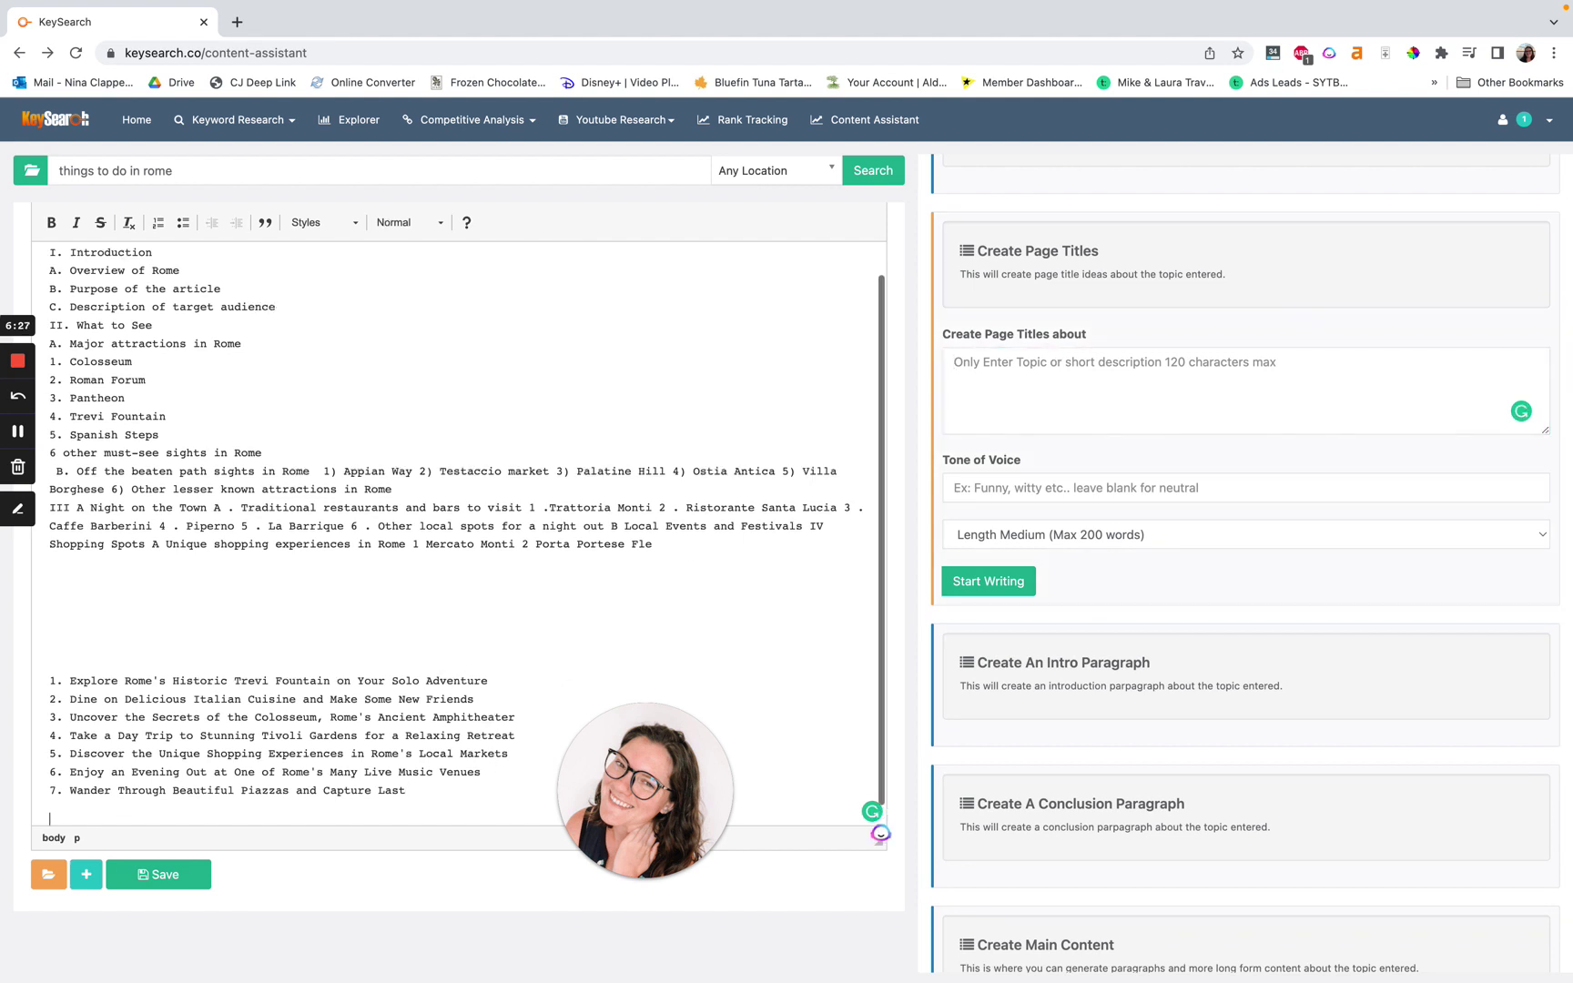
# Paste the Rome prompt into Create Page Titles and generate Short (Max 100 words) title ideas.
pyautogui.click(1061, 404)
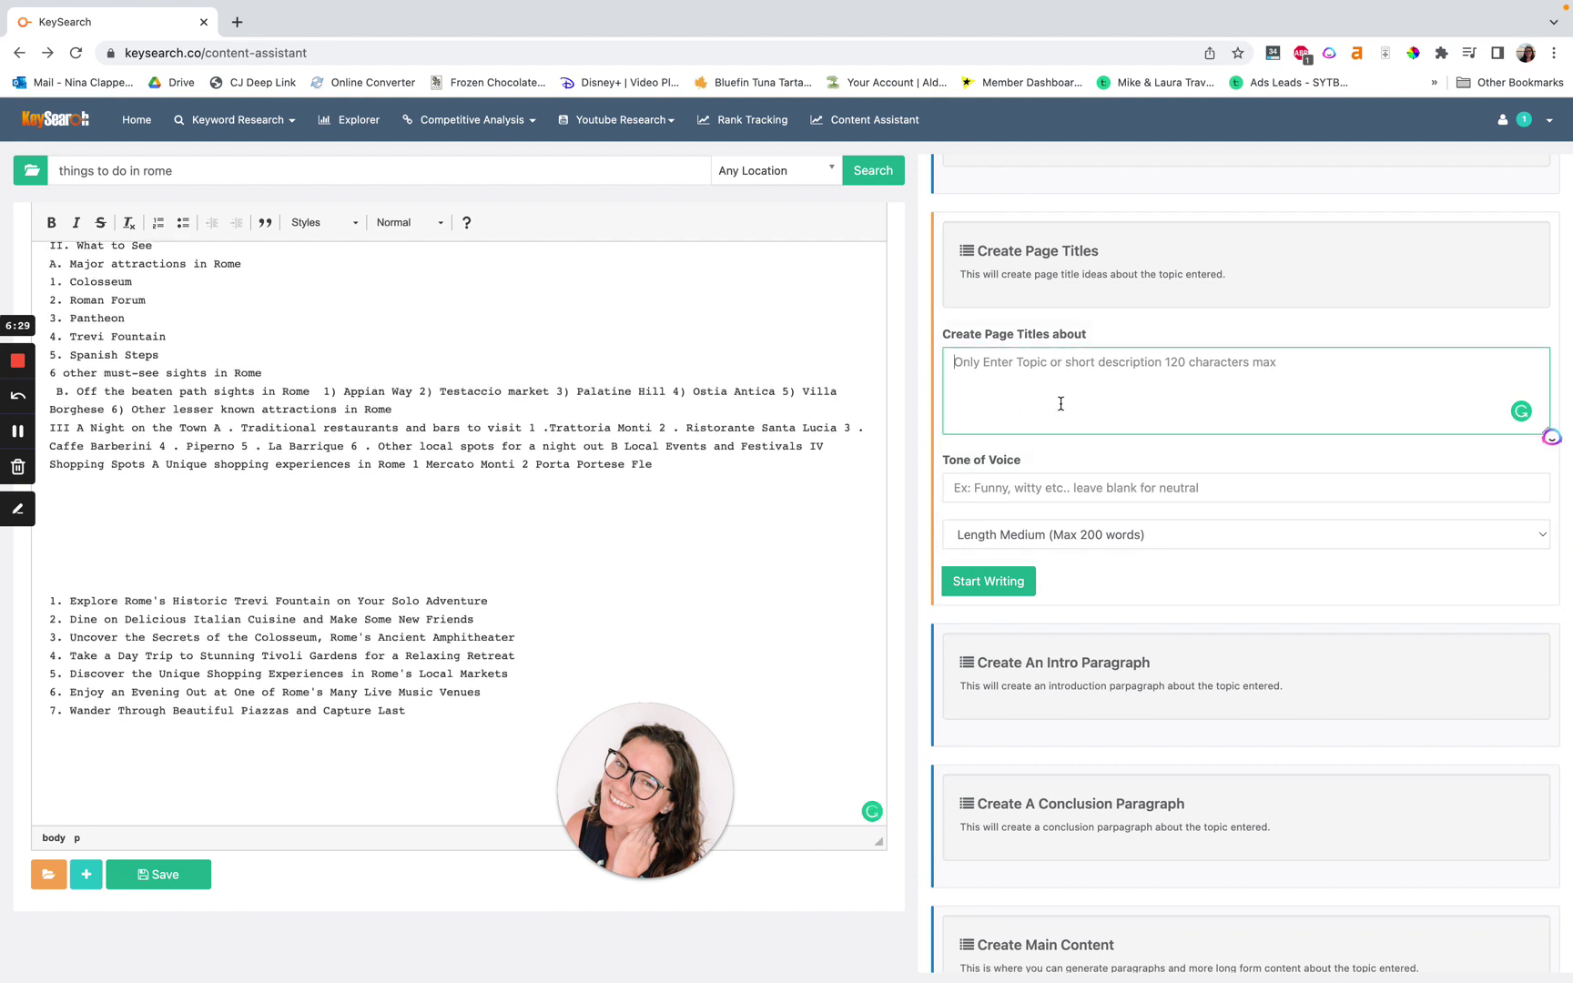
pyautogui.write('Write a blog post about things to do in rome. Audience are gen z women solo traveling.')
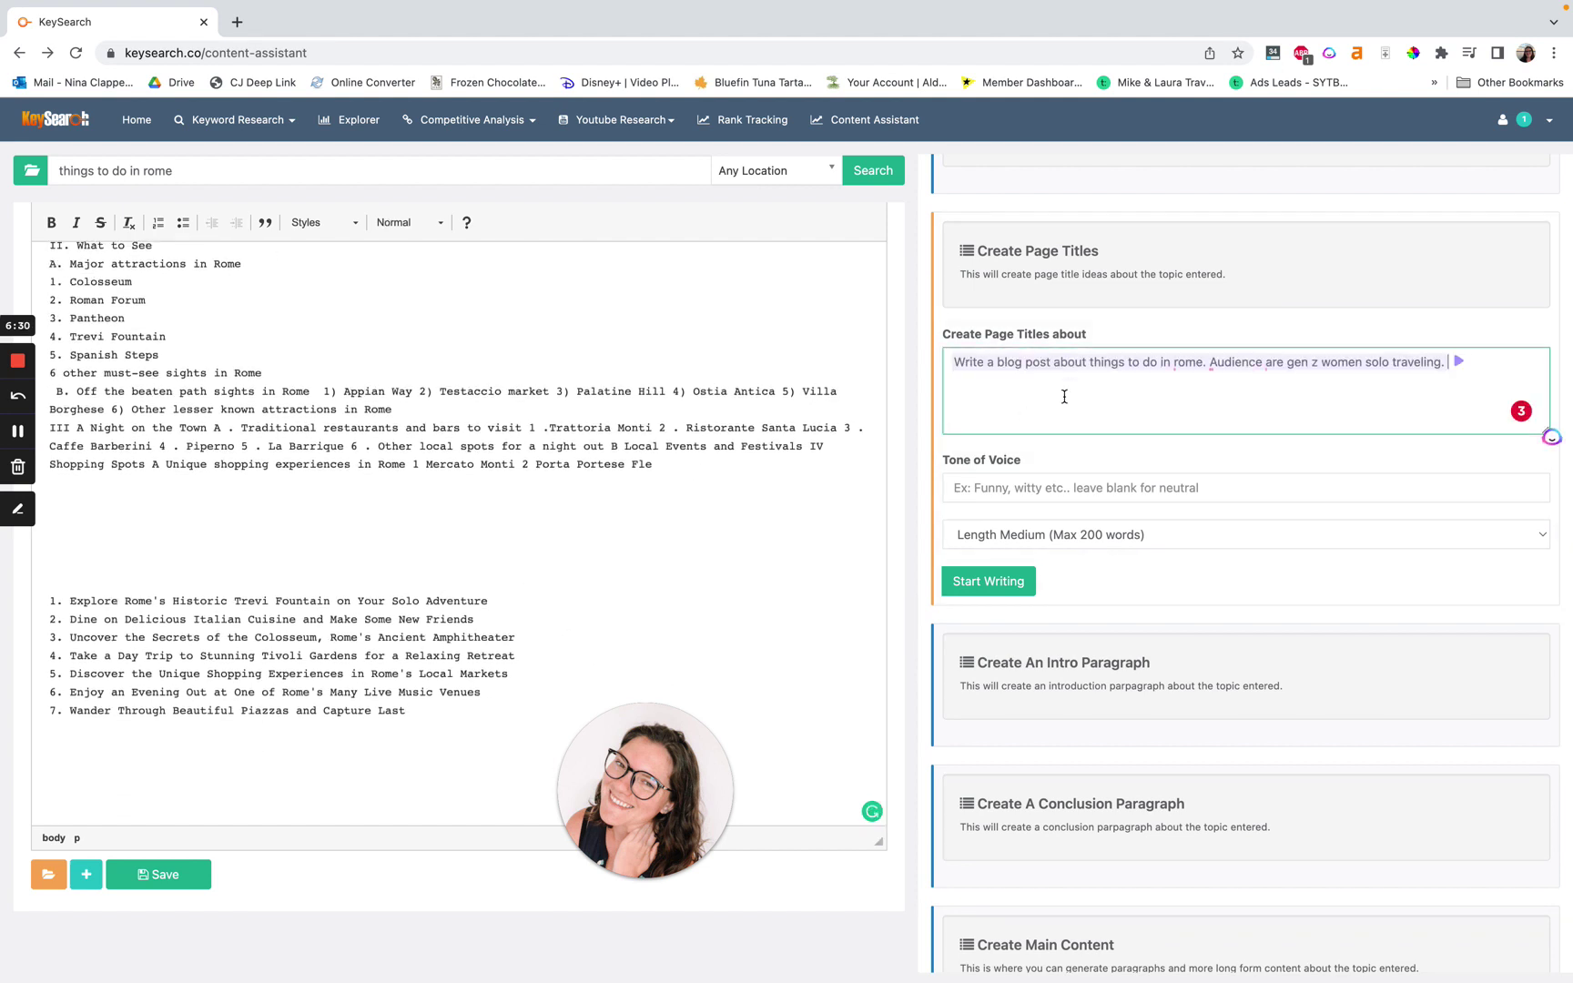
pyautogui.click(1020, 536)
pyautogui.click(1047, 514)
pyautogui.click(1004, 588)
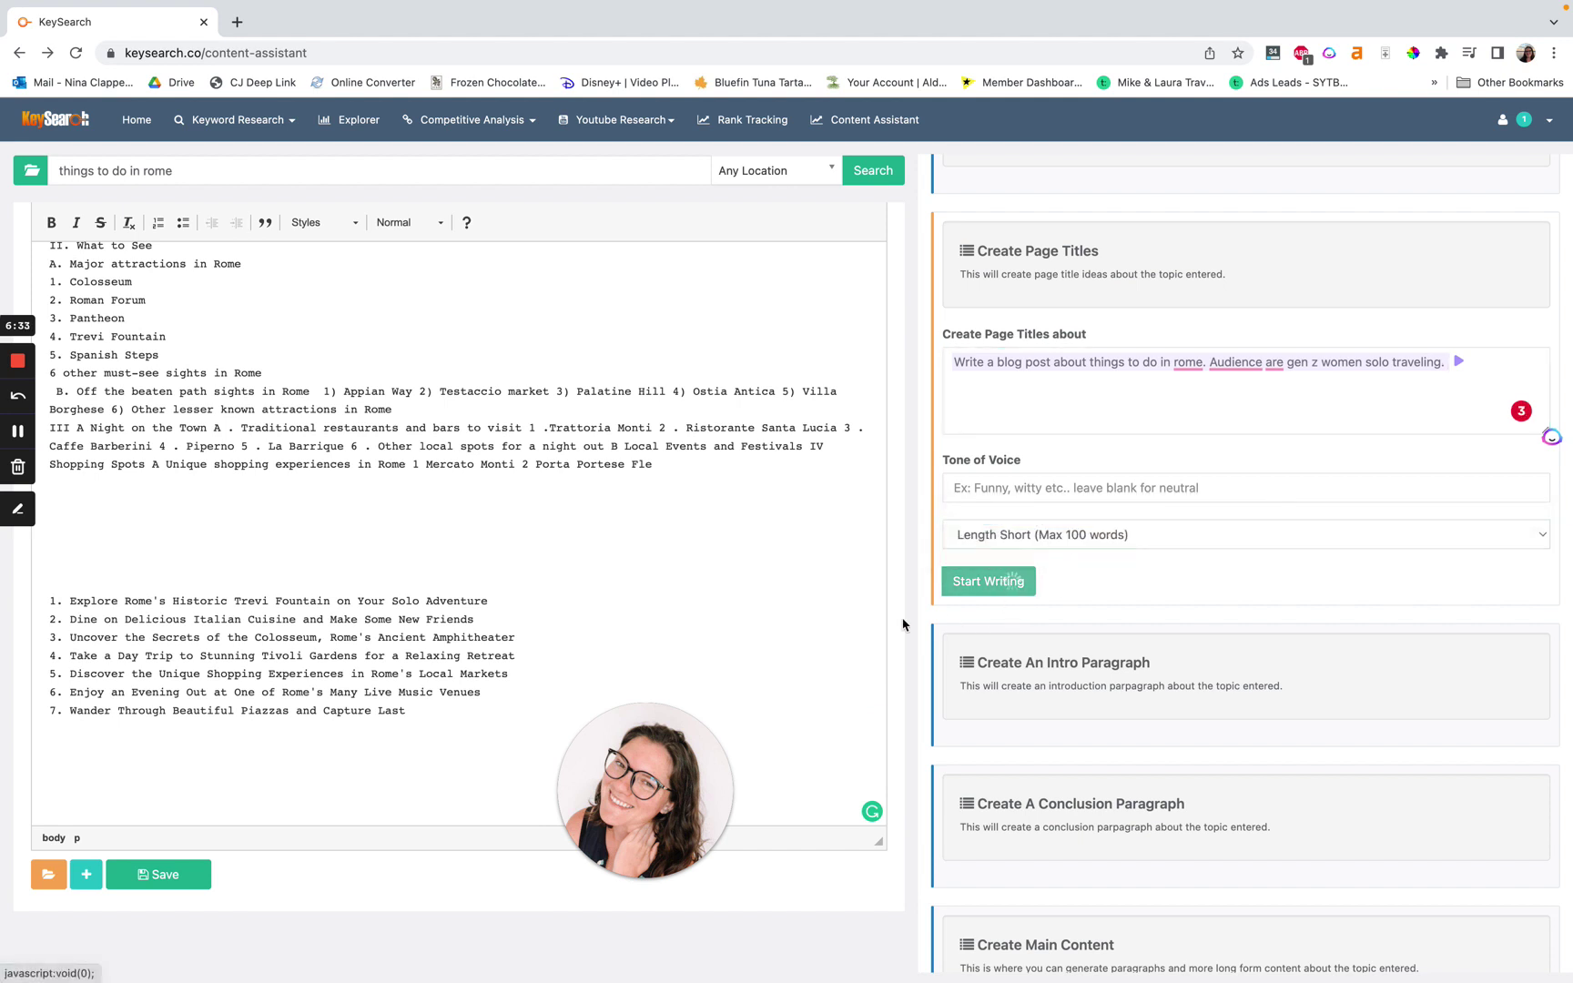
pyautogui.click(270, 797)
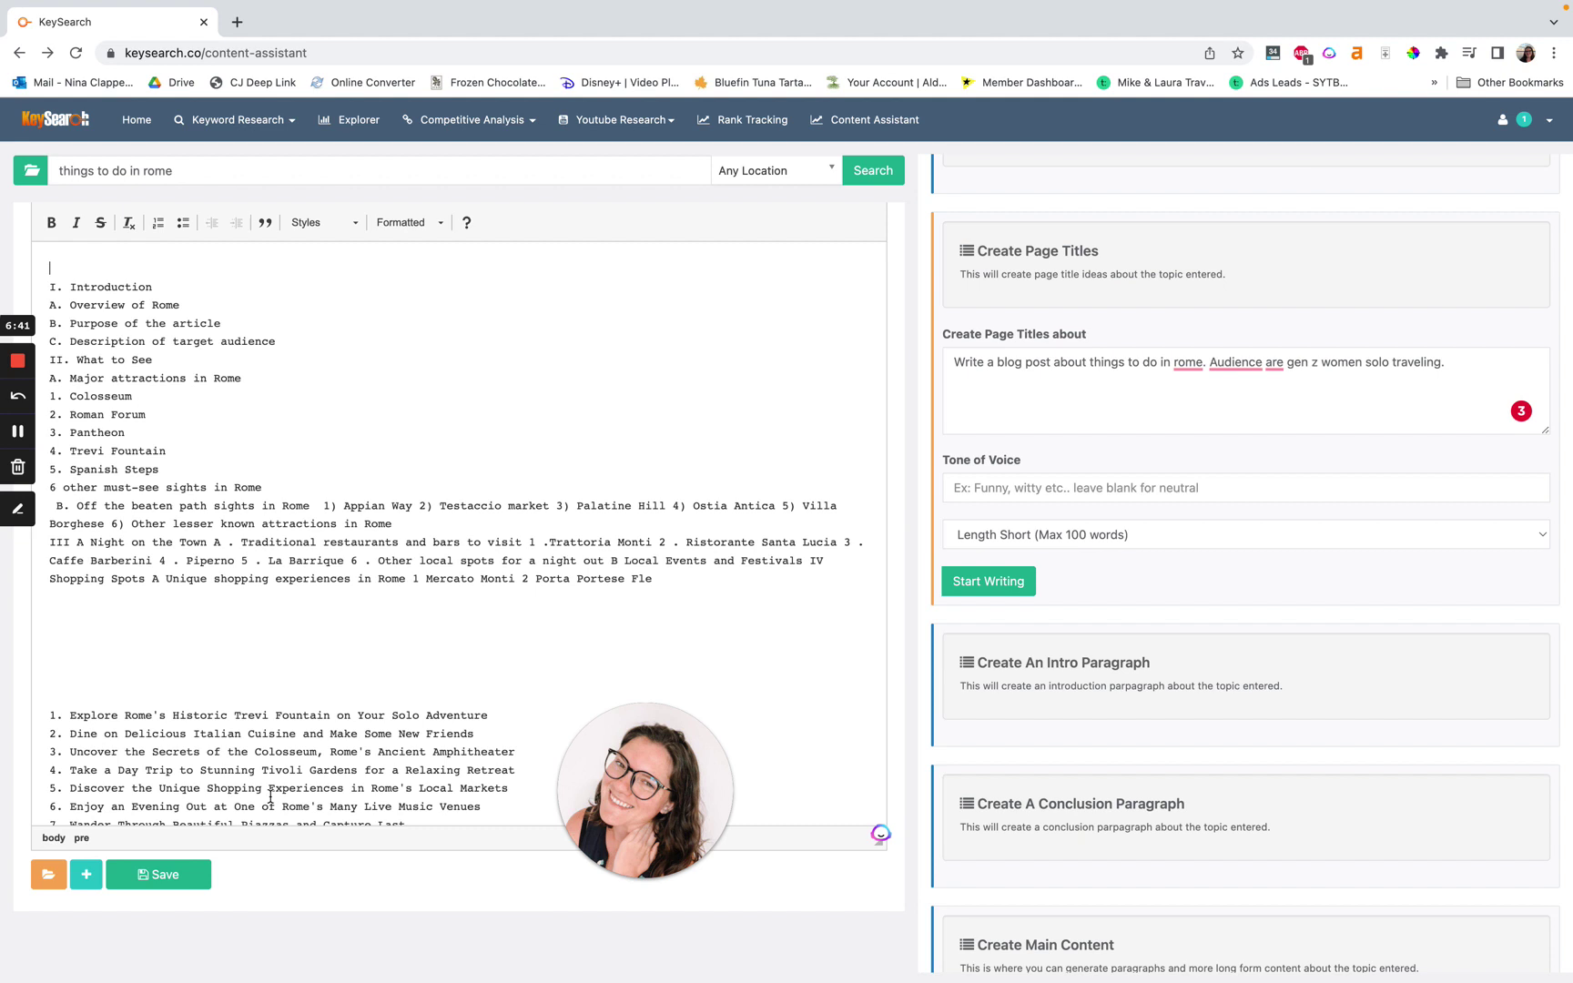
pyautogui.scroll(-5, 314, 613)
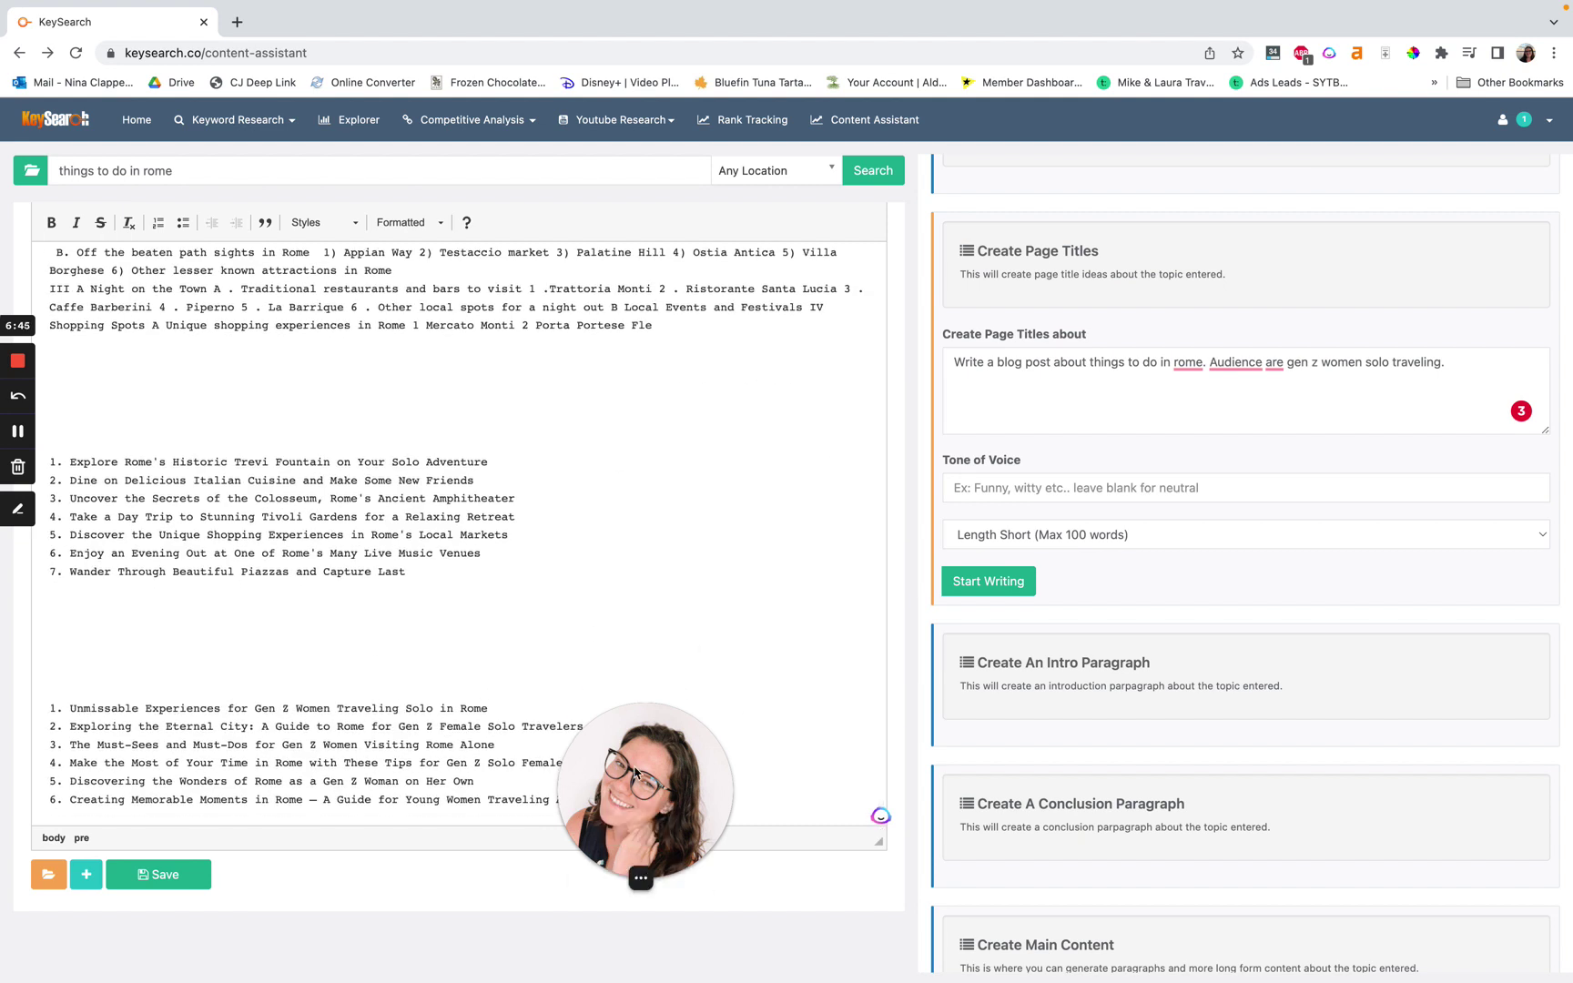
# Review the six page titles and add an empty paragraph below them.
pyautogui.moveTo(635, 780); pyautogui.dragTo(801, 783)
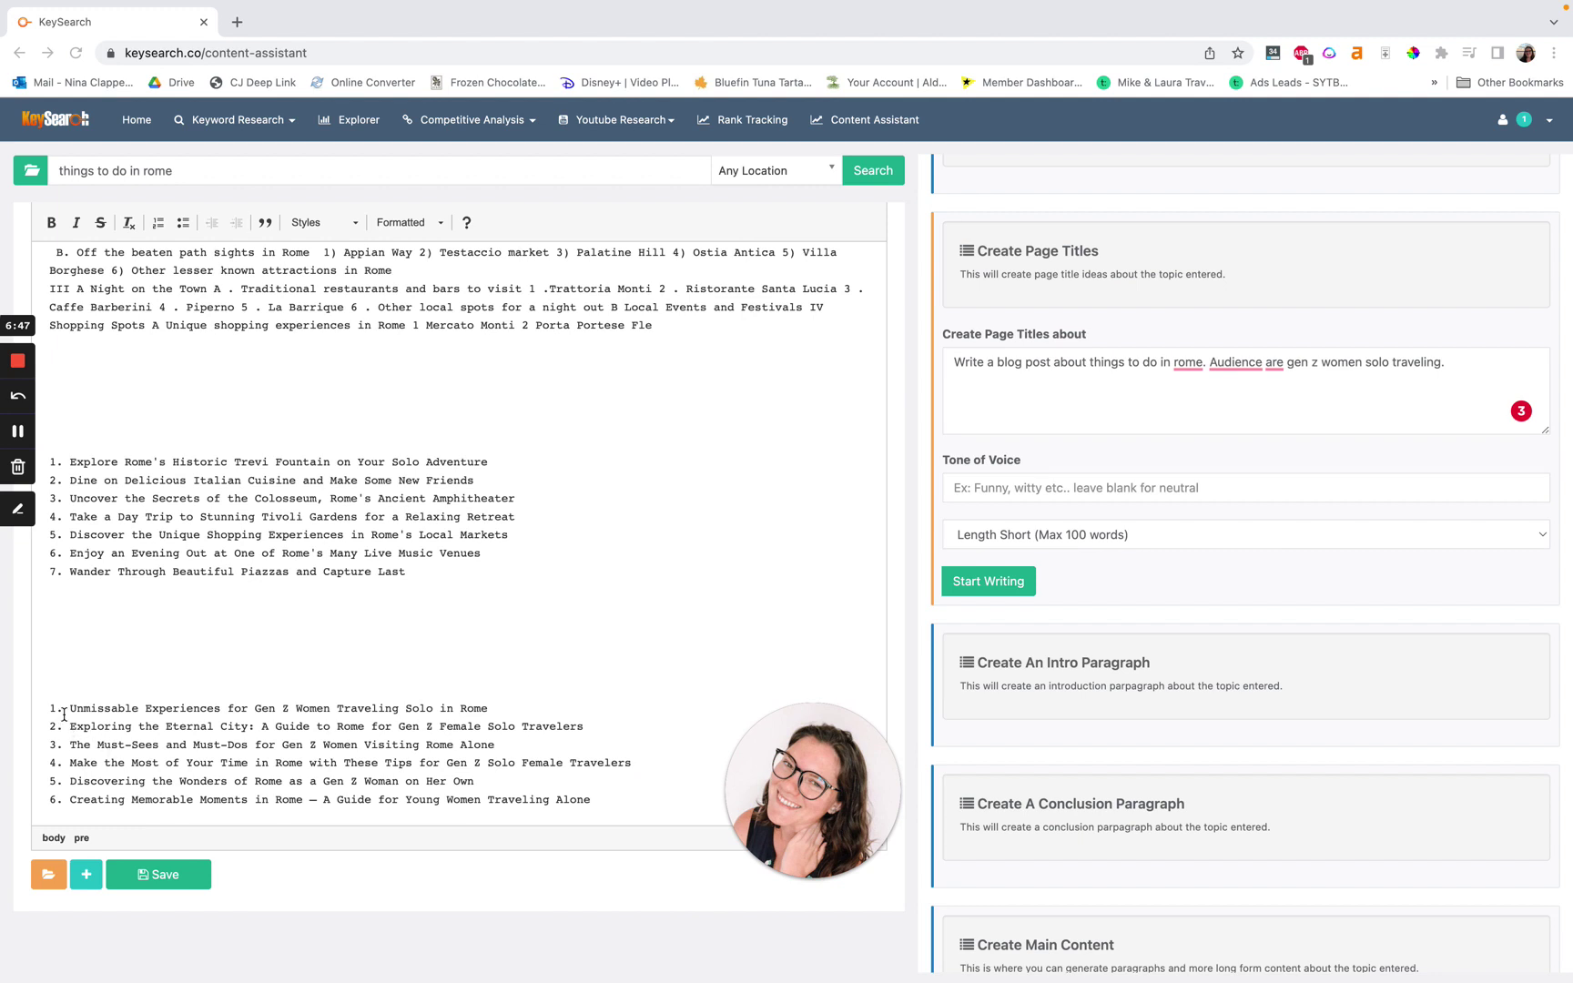
pyautogui.moveTo(53, 709); pyautogui.dragTo(613, 813)
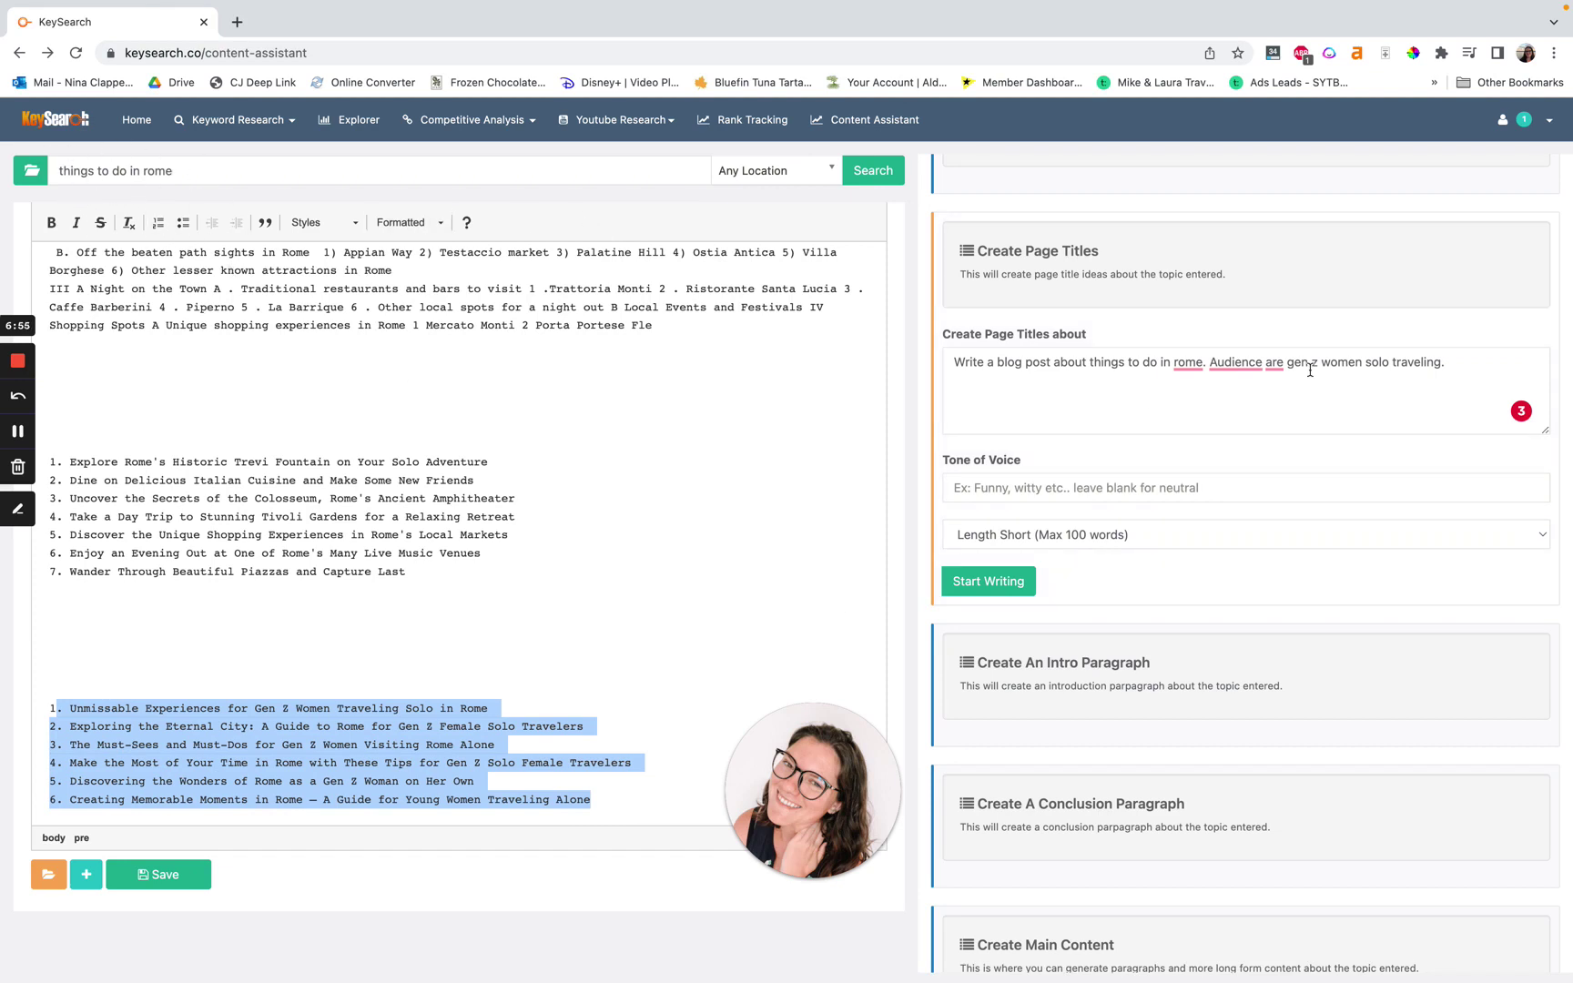
pyautogui.click(1245, 376)
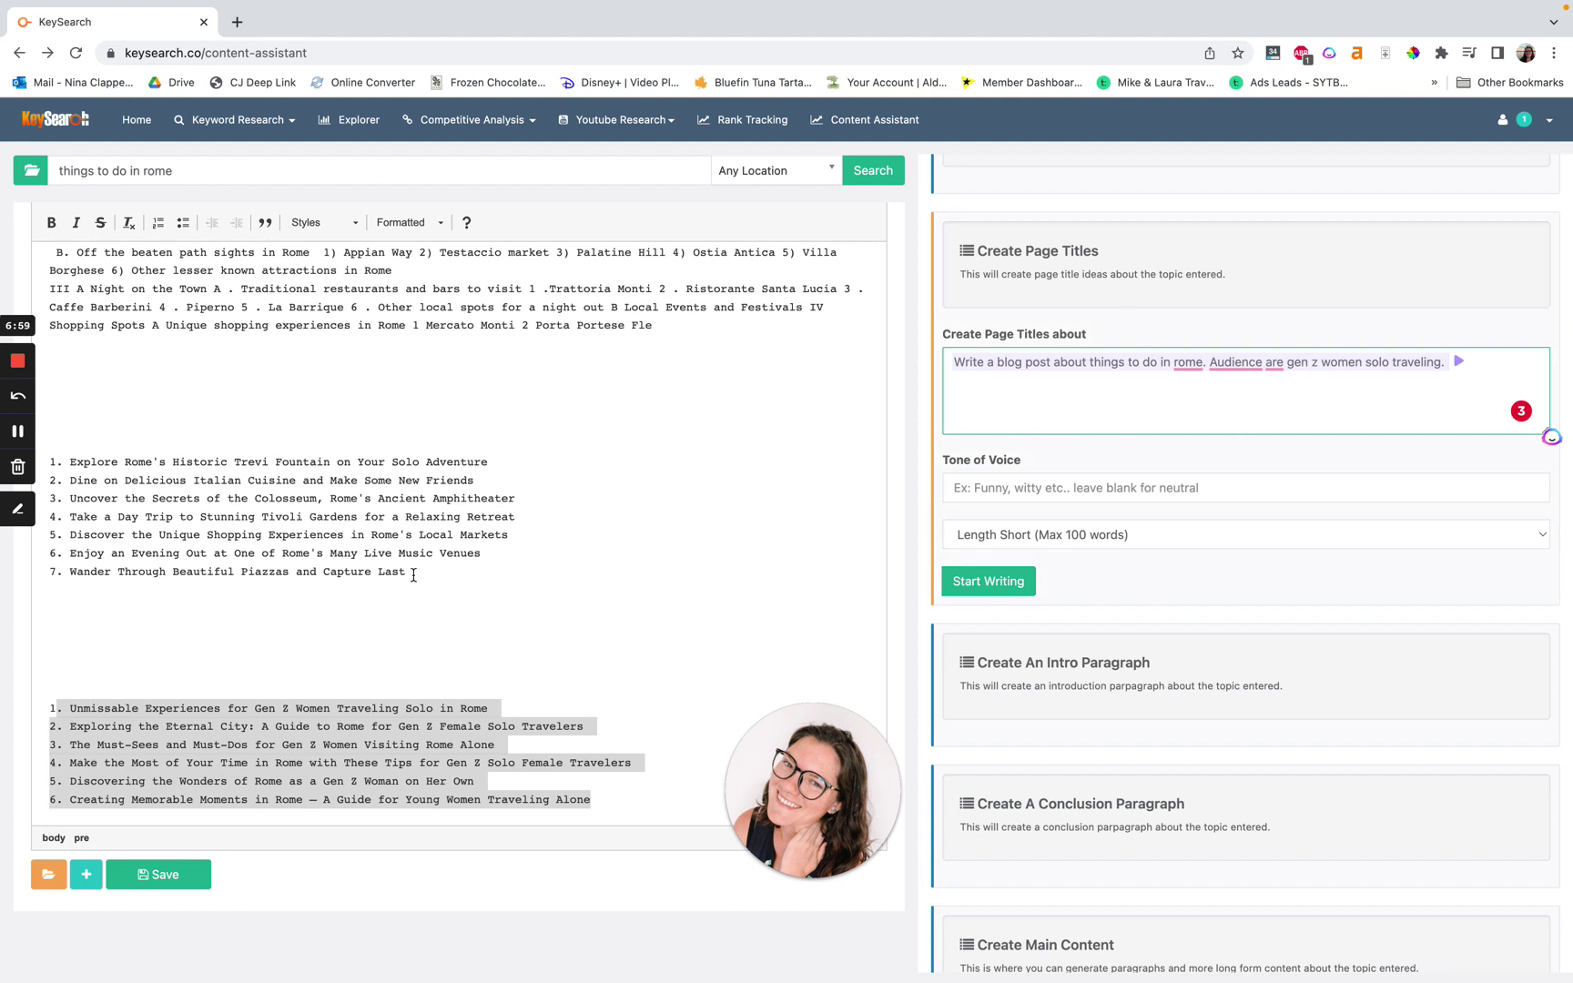
pyautogui.click(508, 684)
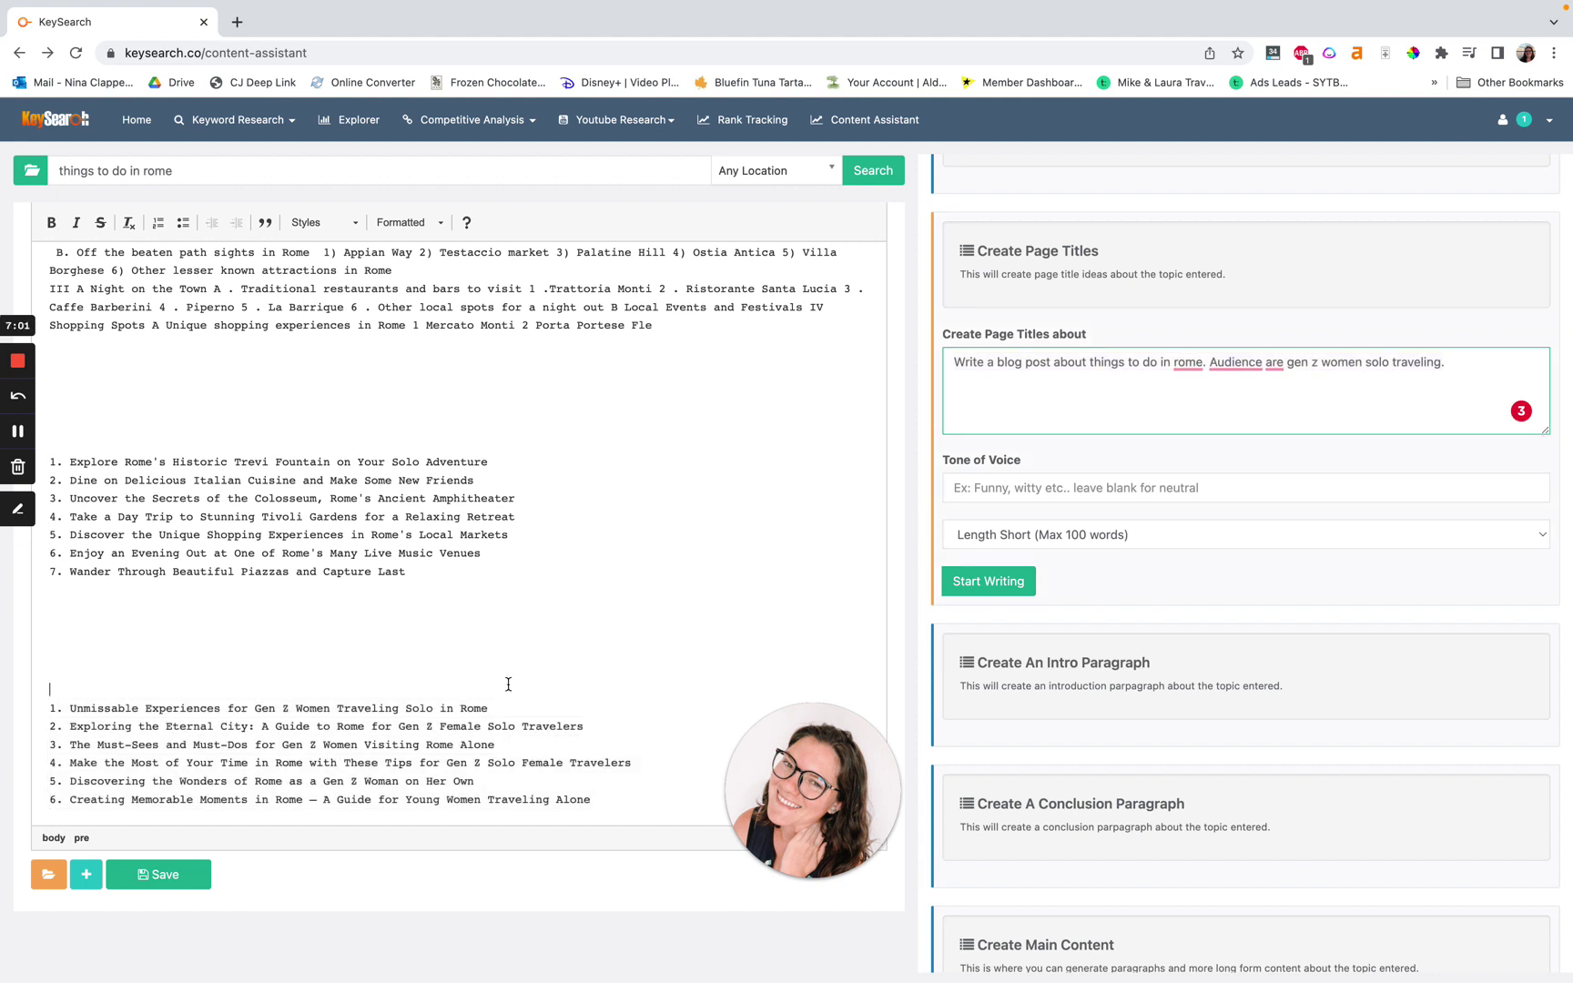
pyautogui.click(618, 802)
pyautogui.press('Return')
pyautogui.press('Return')
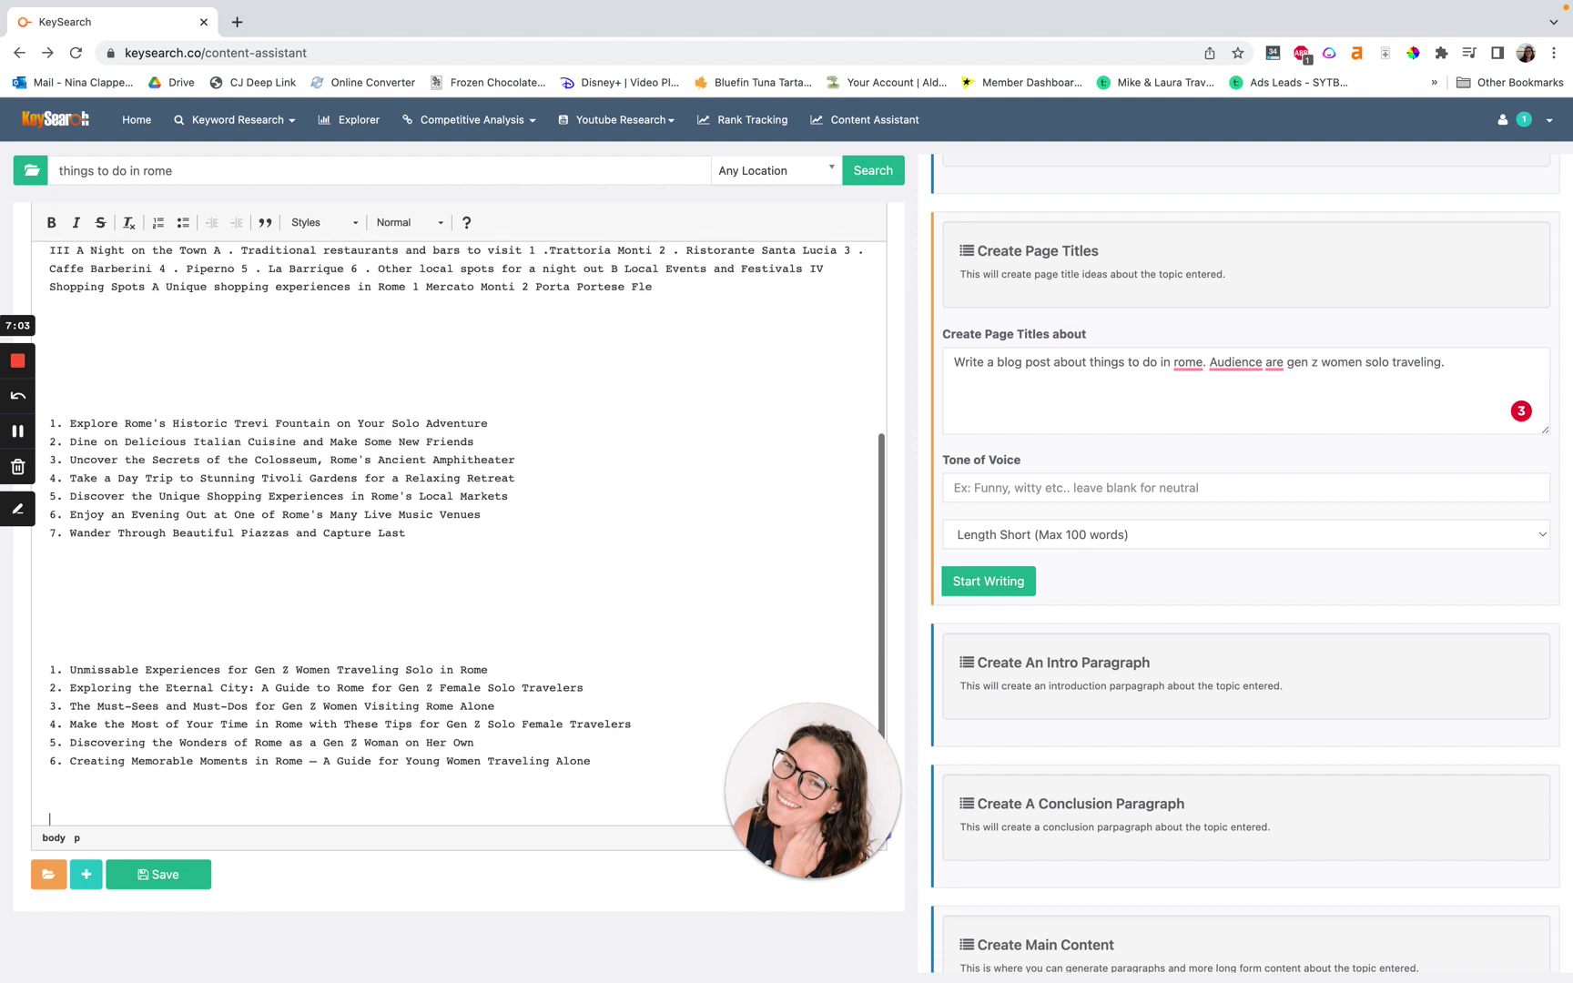
# Insert a blank line after the first page title.
pyautogui.scroll(-2, 610, 637)
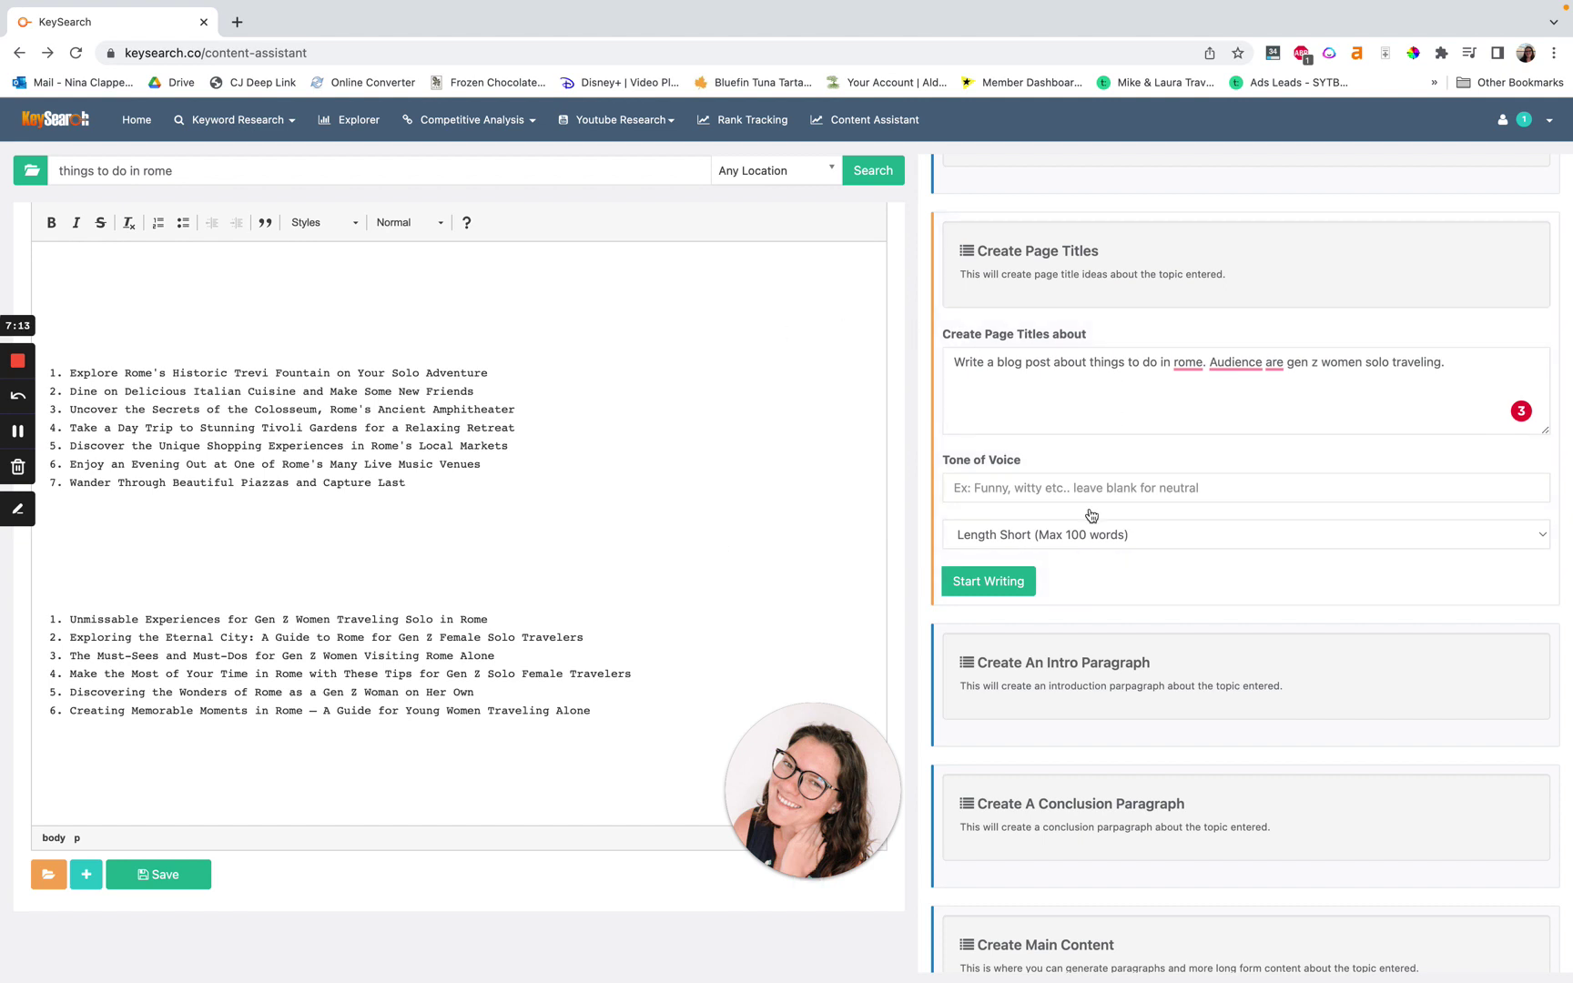
pyautogui.scroll(-5, 1274, 699)
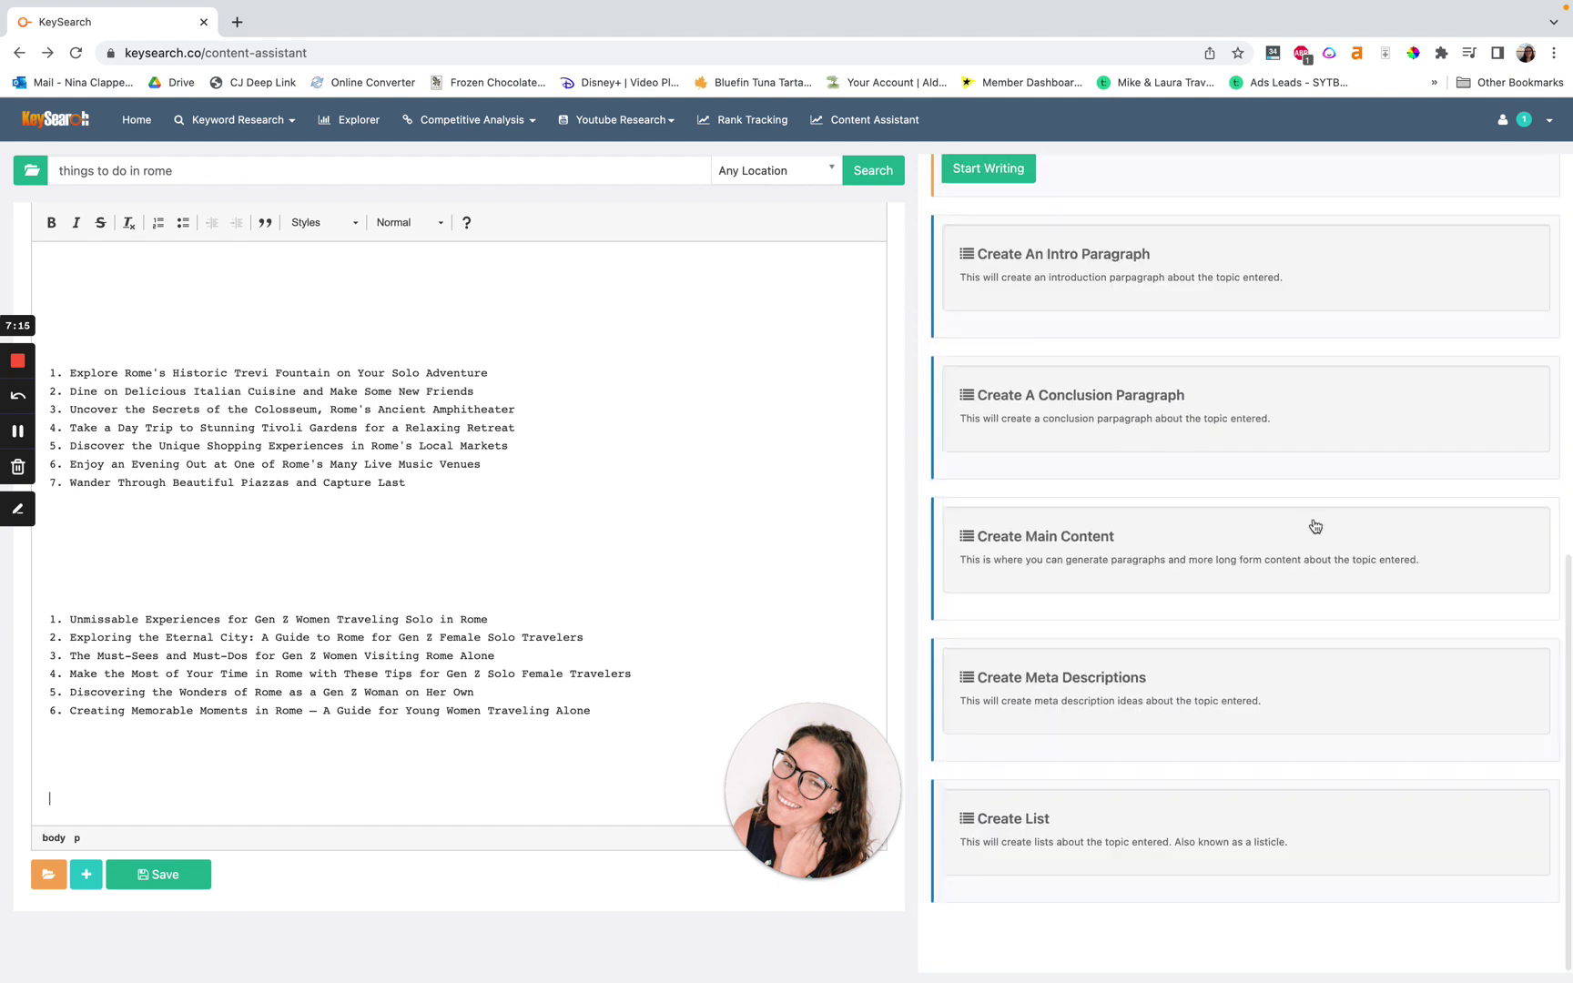
pyautogui.scroll(1, 1265, 619)
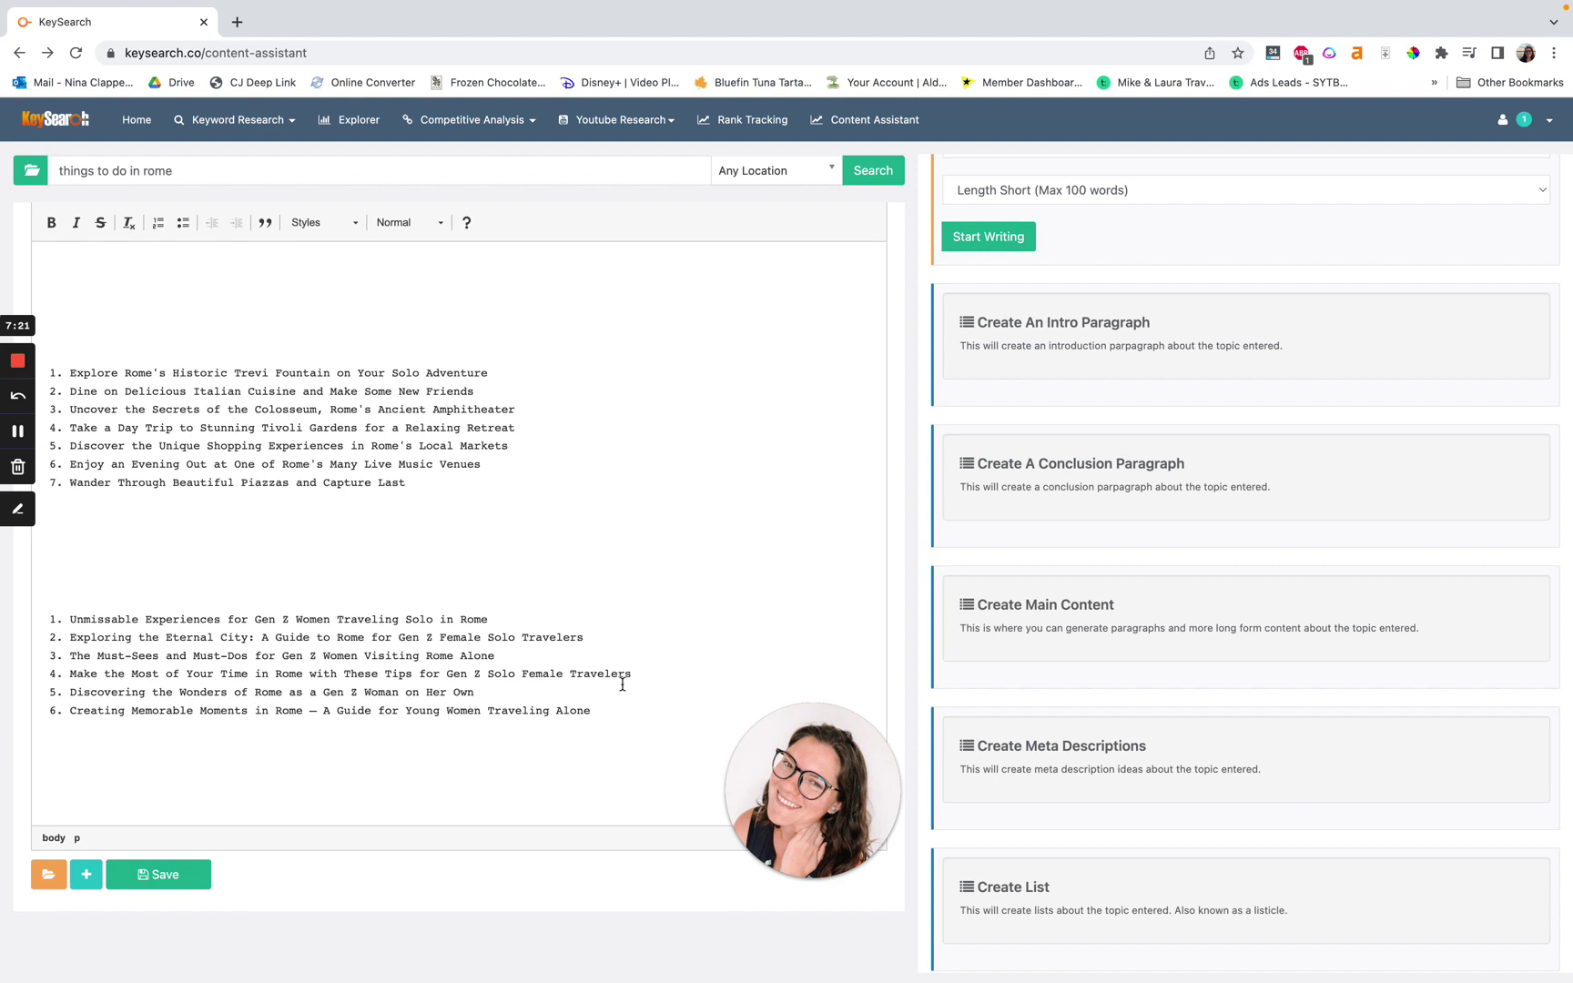
pyautogui.click(590, 623)
pyautogui.press('Return')
pyautogui.press('Return')
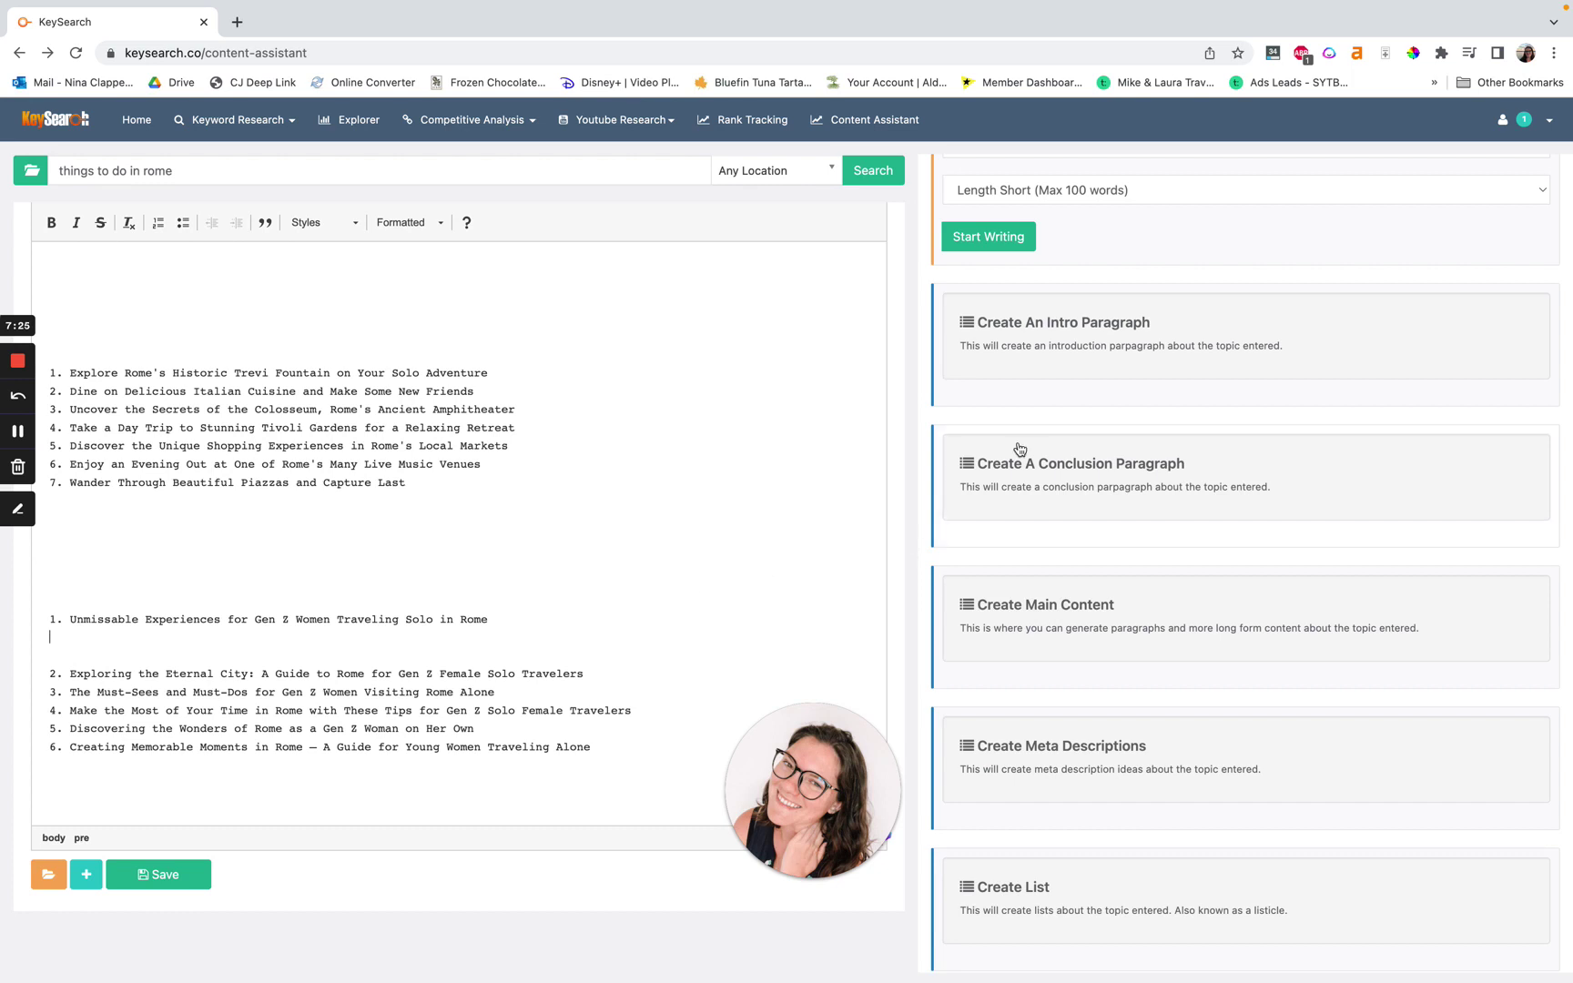
pyautogui.click(1090, 355)
# Paste the Rome prompt as the intro topic and generate a Short (Max 100 words) intro.
pyautogui.click(1051, 310)
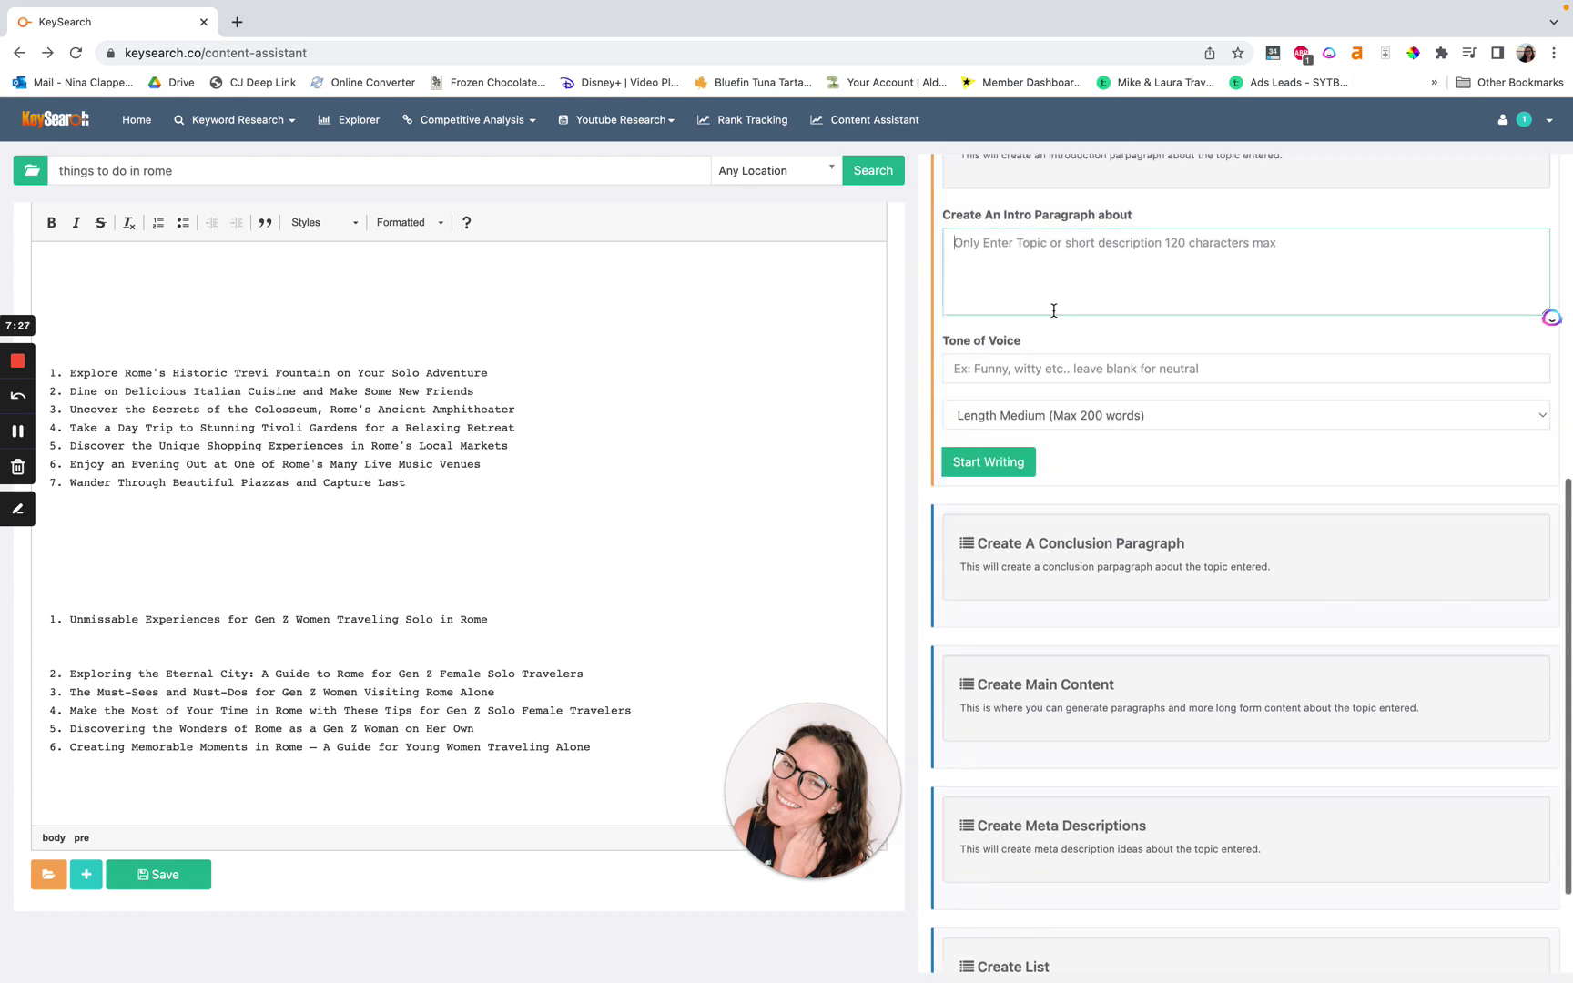
pyautogui.write('Write a blog post about things to do in rome. Audience are gen z women solo traveling.')
pyautogui.scroll(1, 1055, 259)
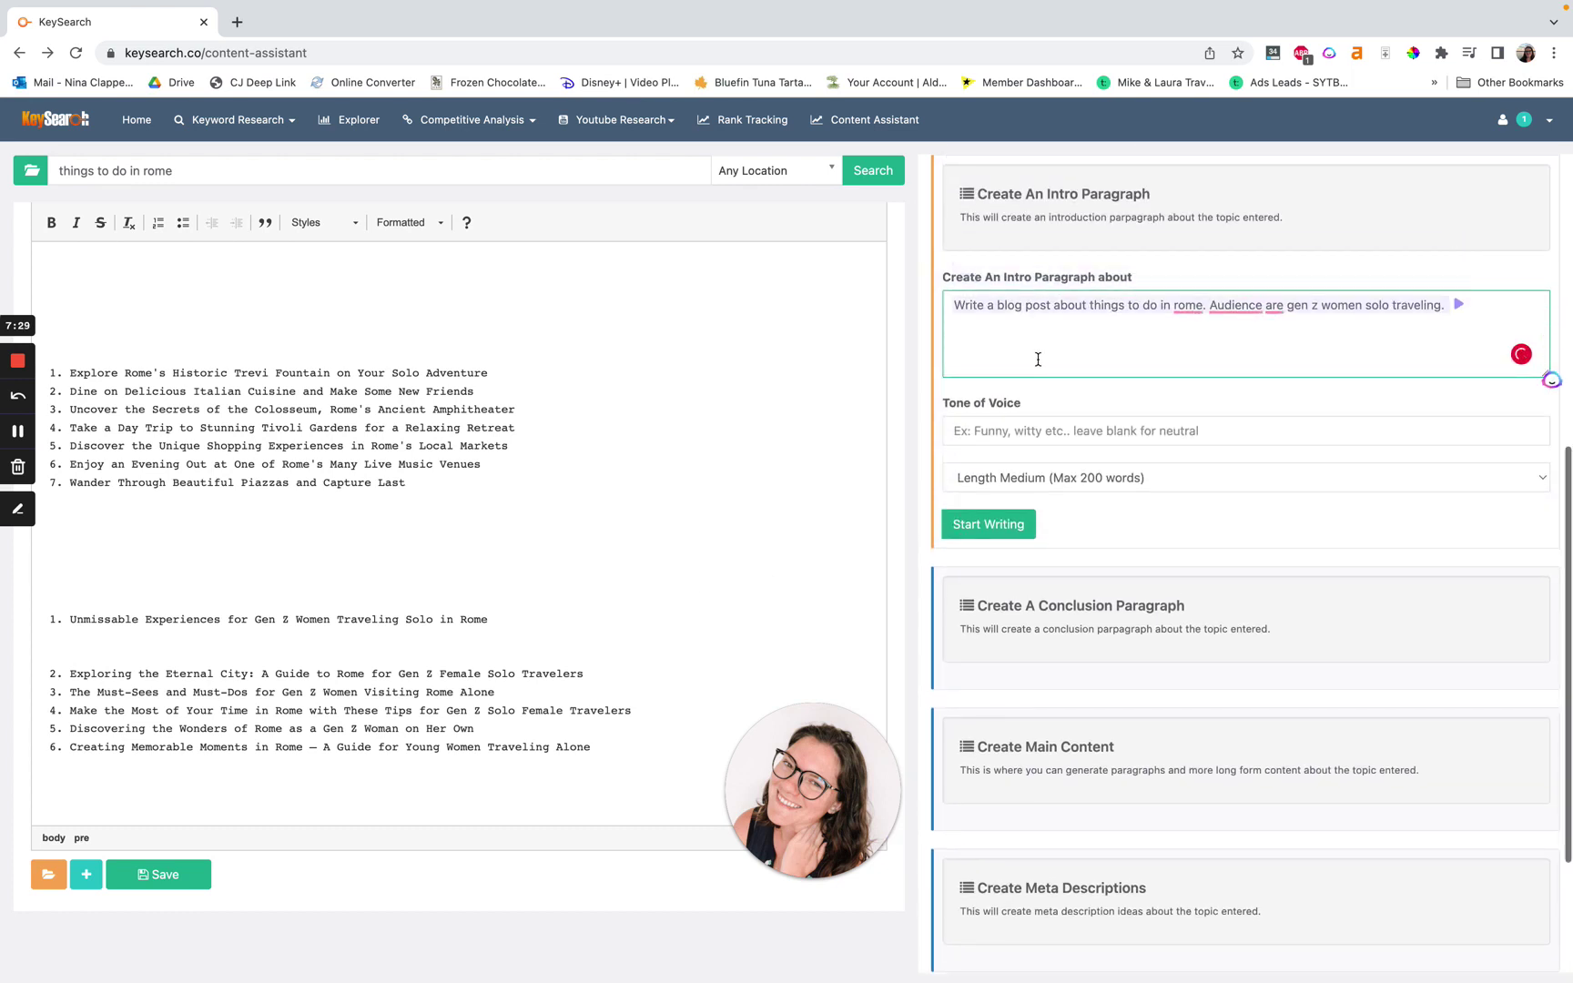
pyautogui.scroll(1, 1047, 355)
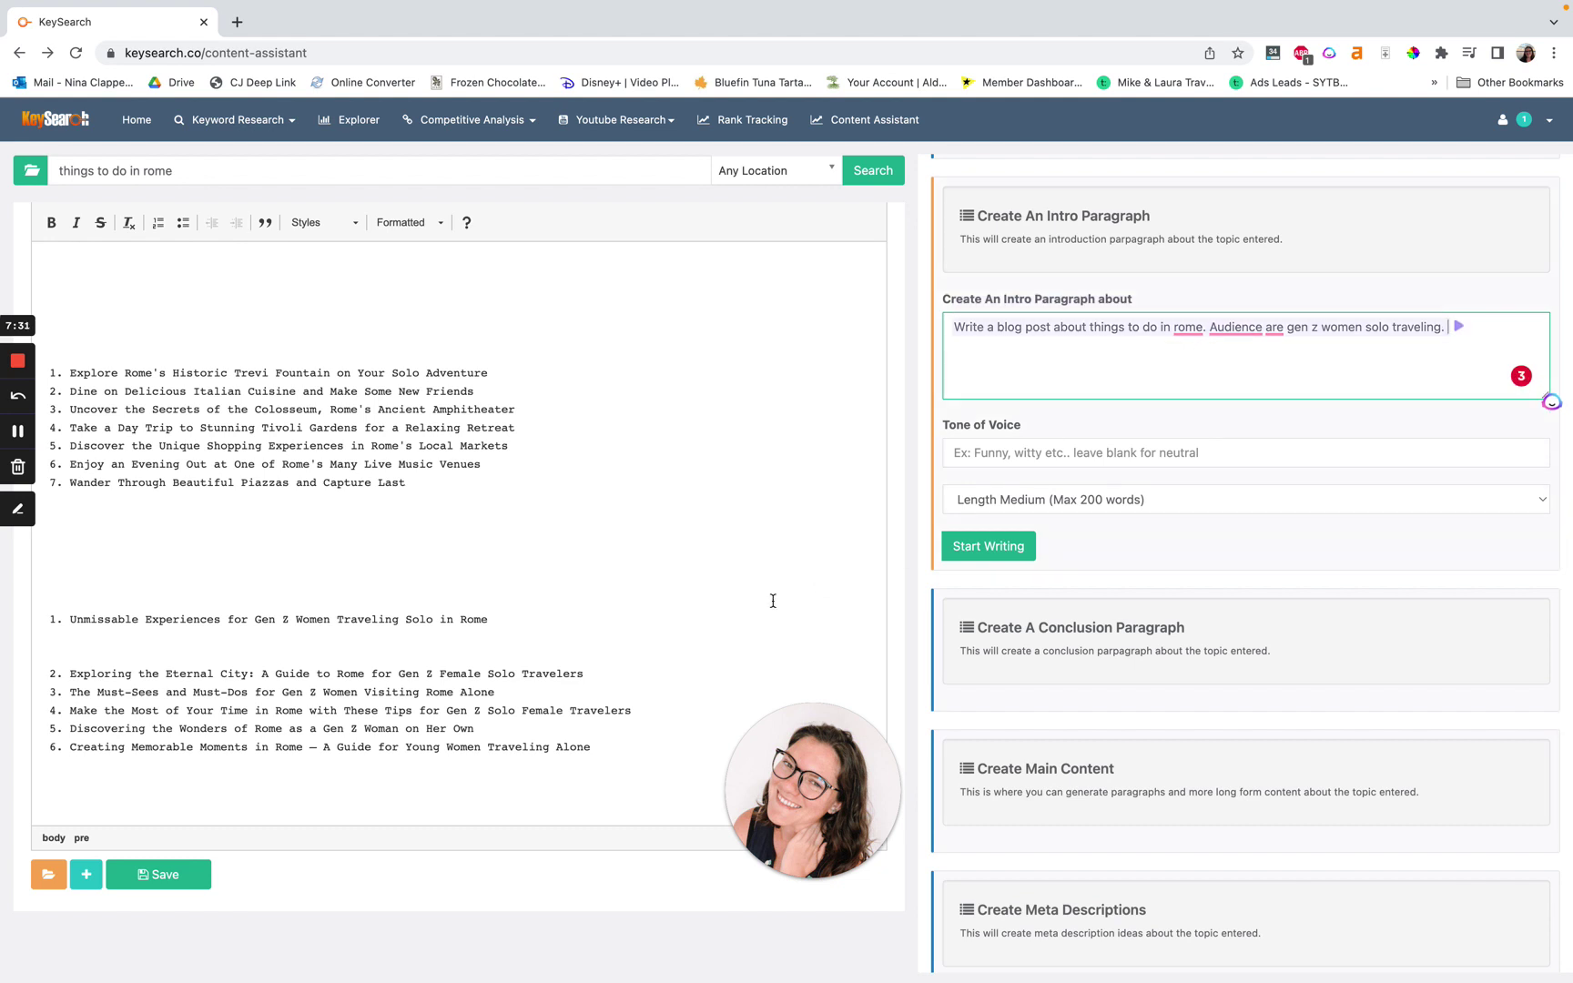
pyautogui.click(364, 651)
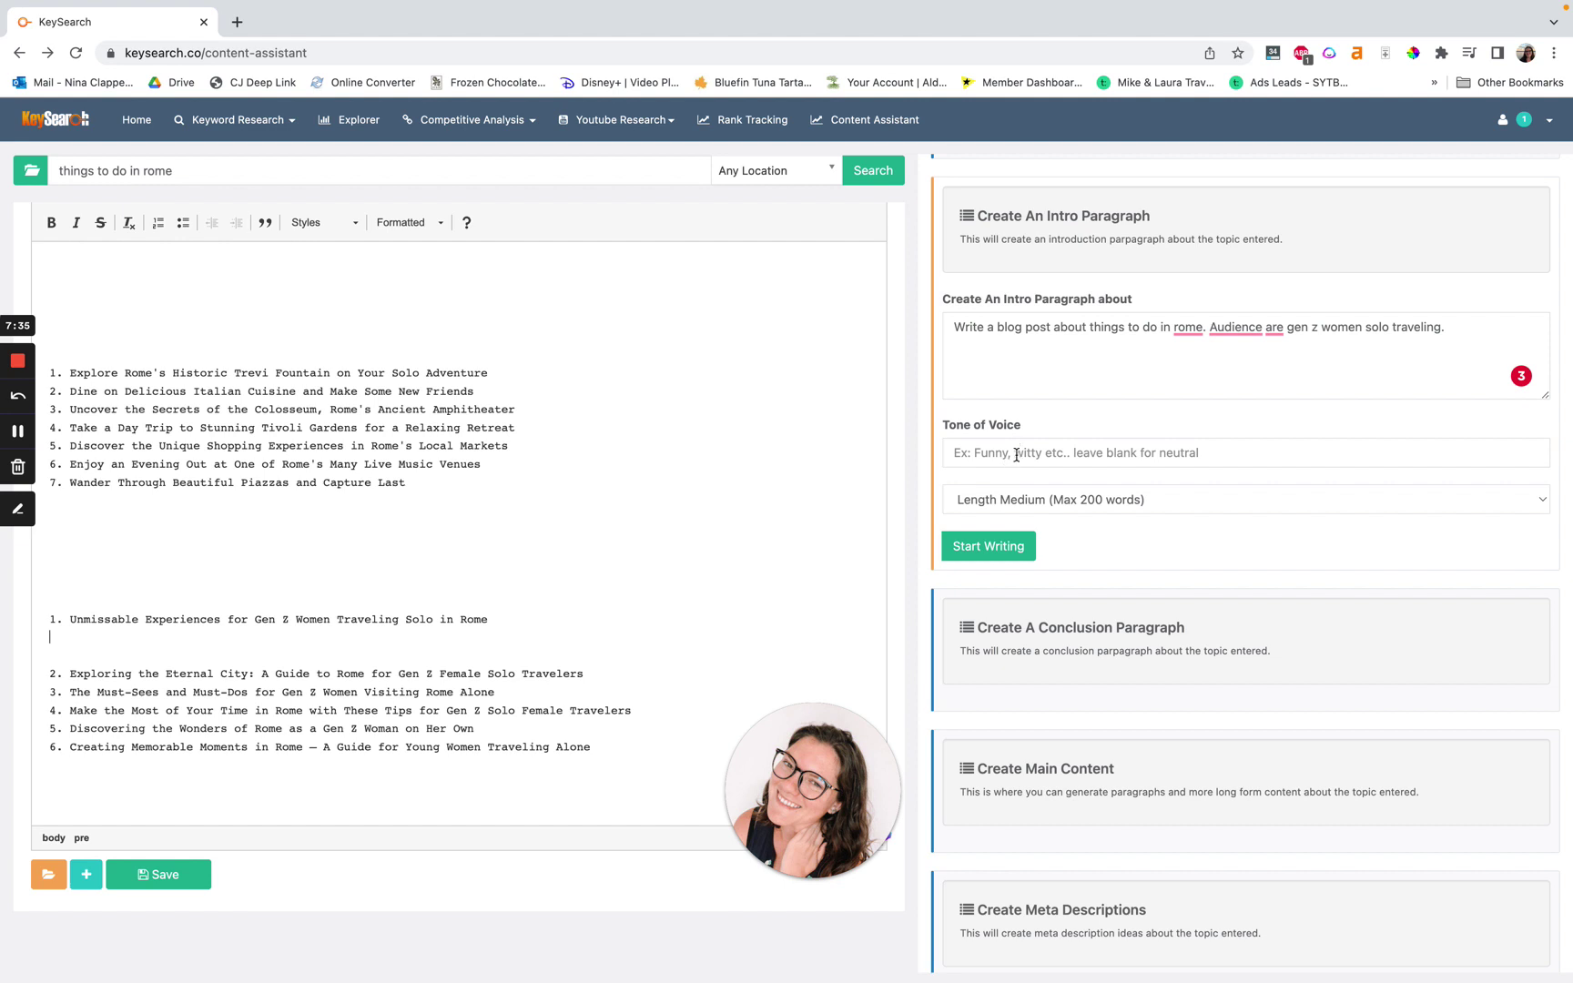
pyautogui.click(1045, 499)
pyautogui.click(1046, 489)
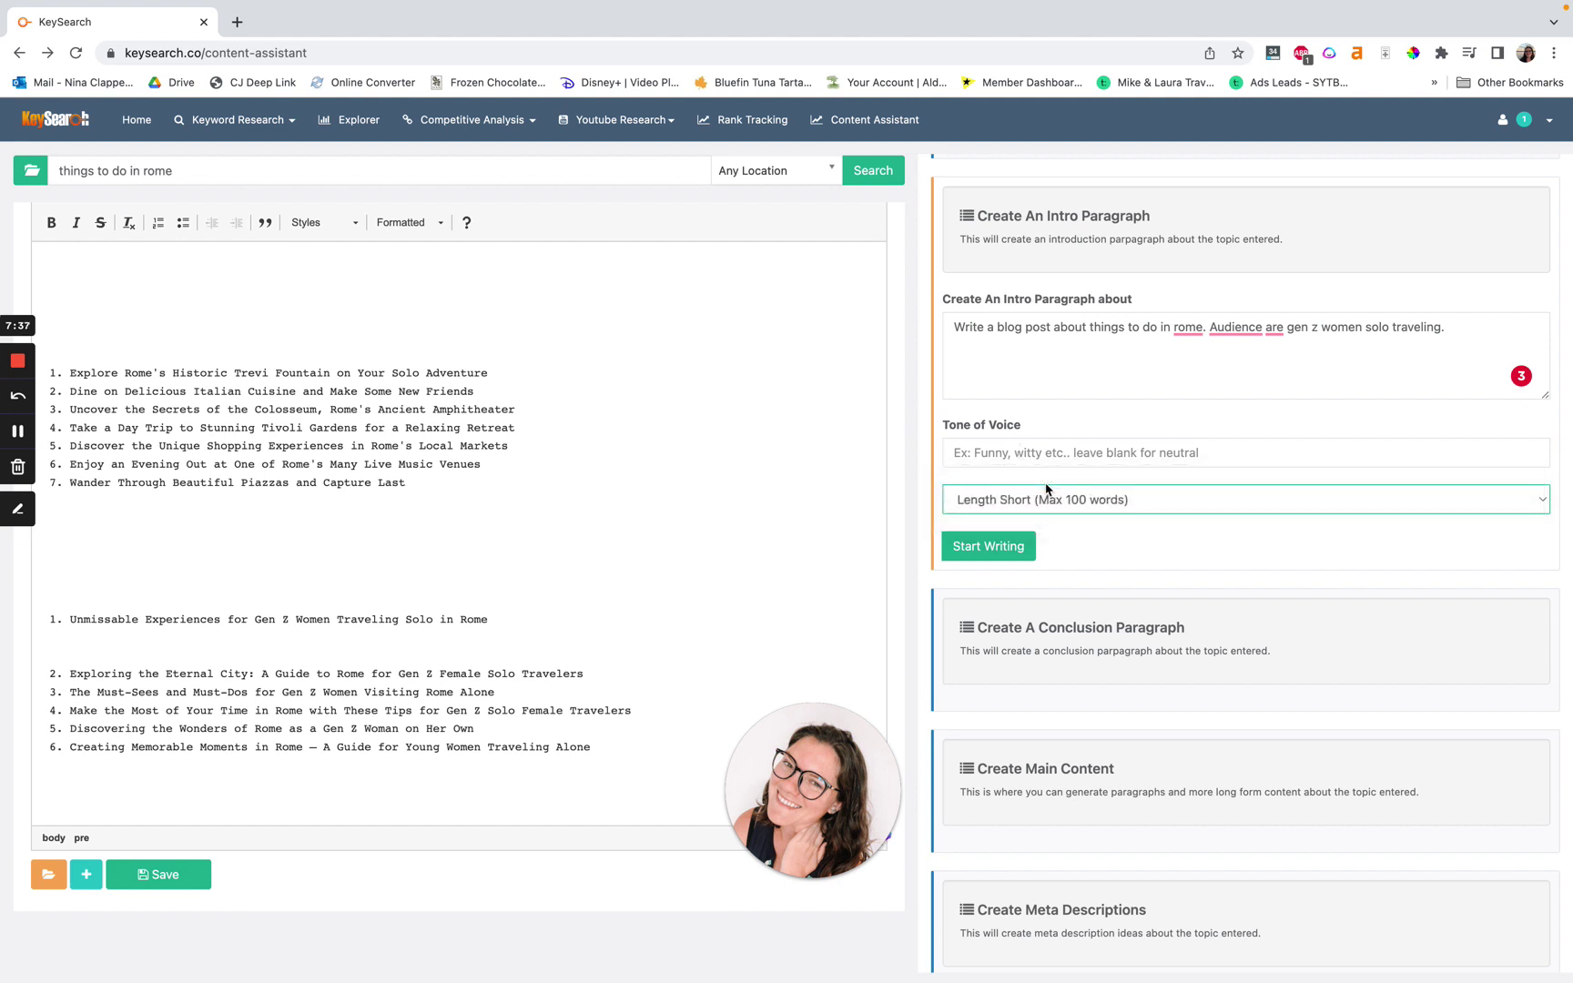
pyautogui.click(1003, 547)
# Review the generated intro paragraph by selecting and deselecting it.
pyautogui.scroll(-1, 703, 555)
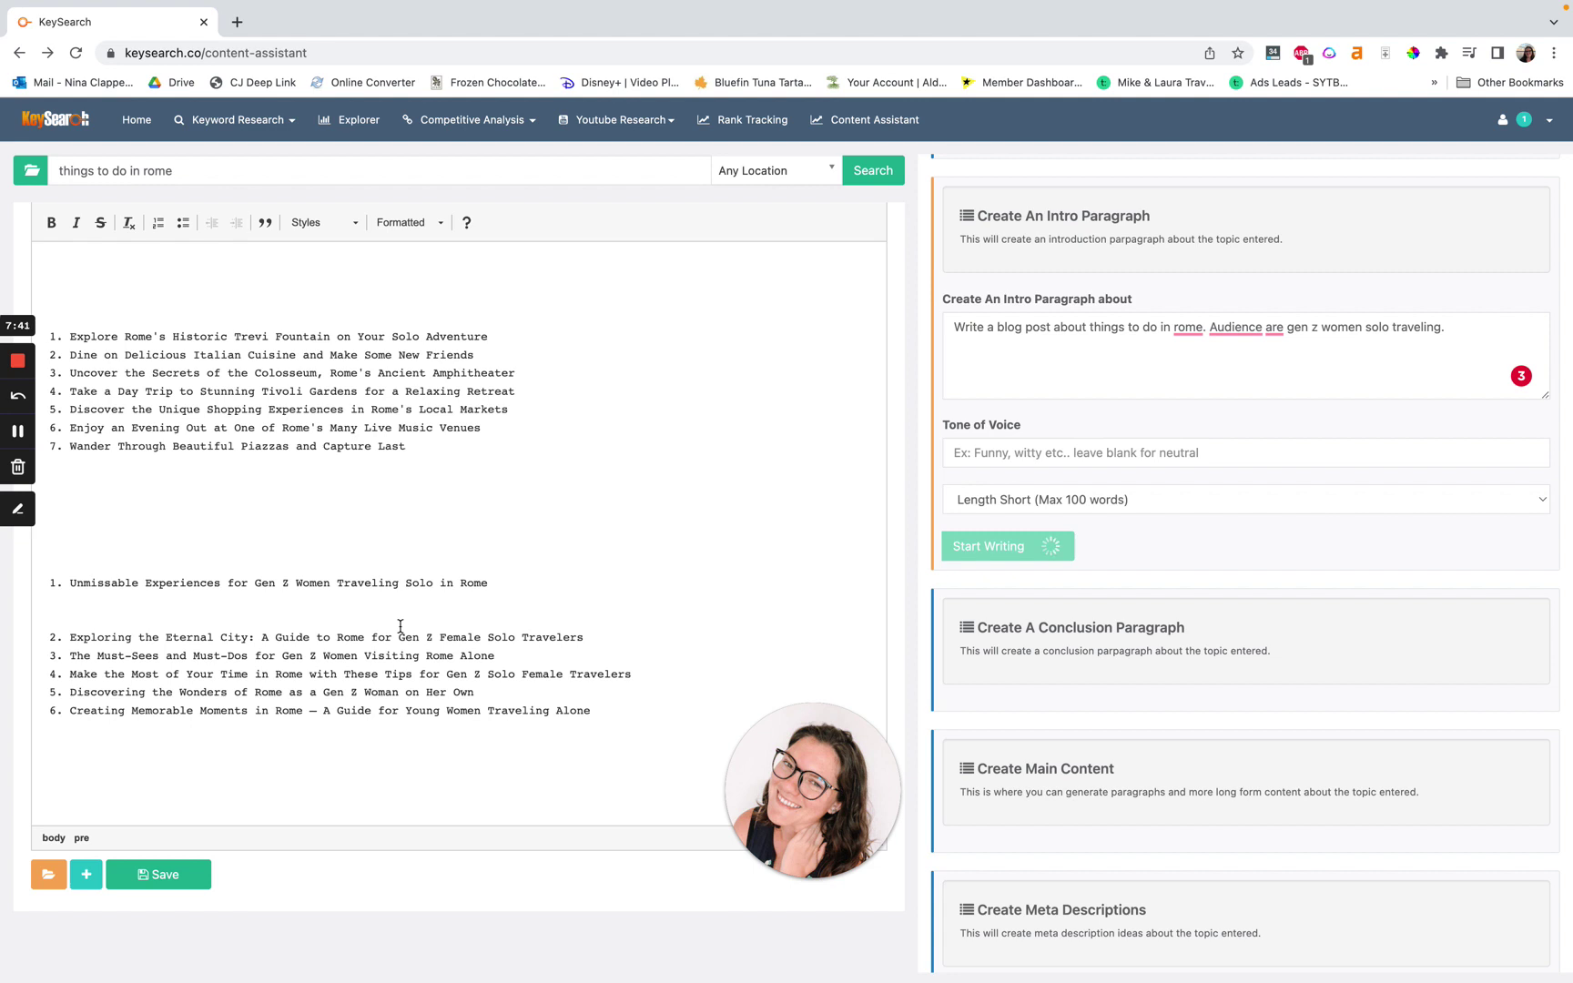
pyautogui.scroll(5, 1011, 233)
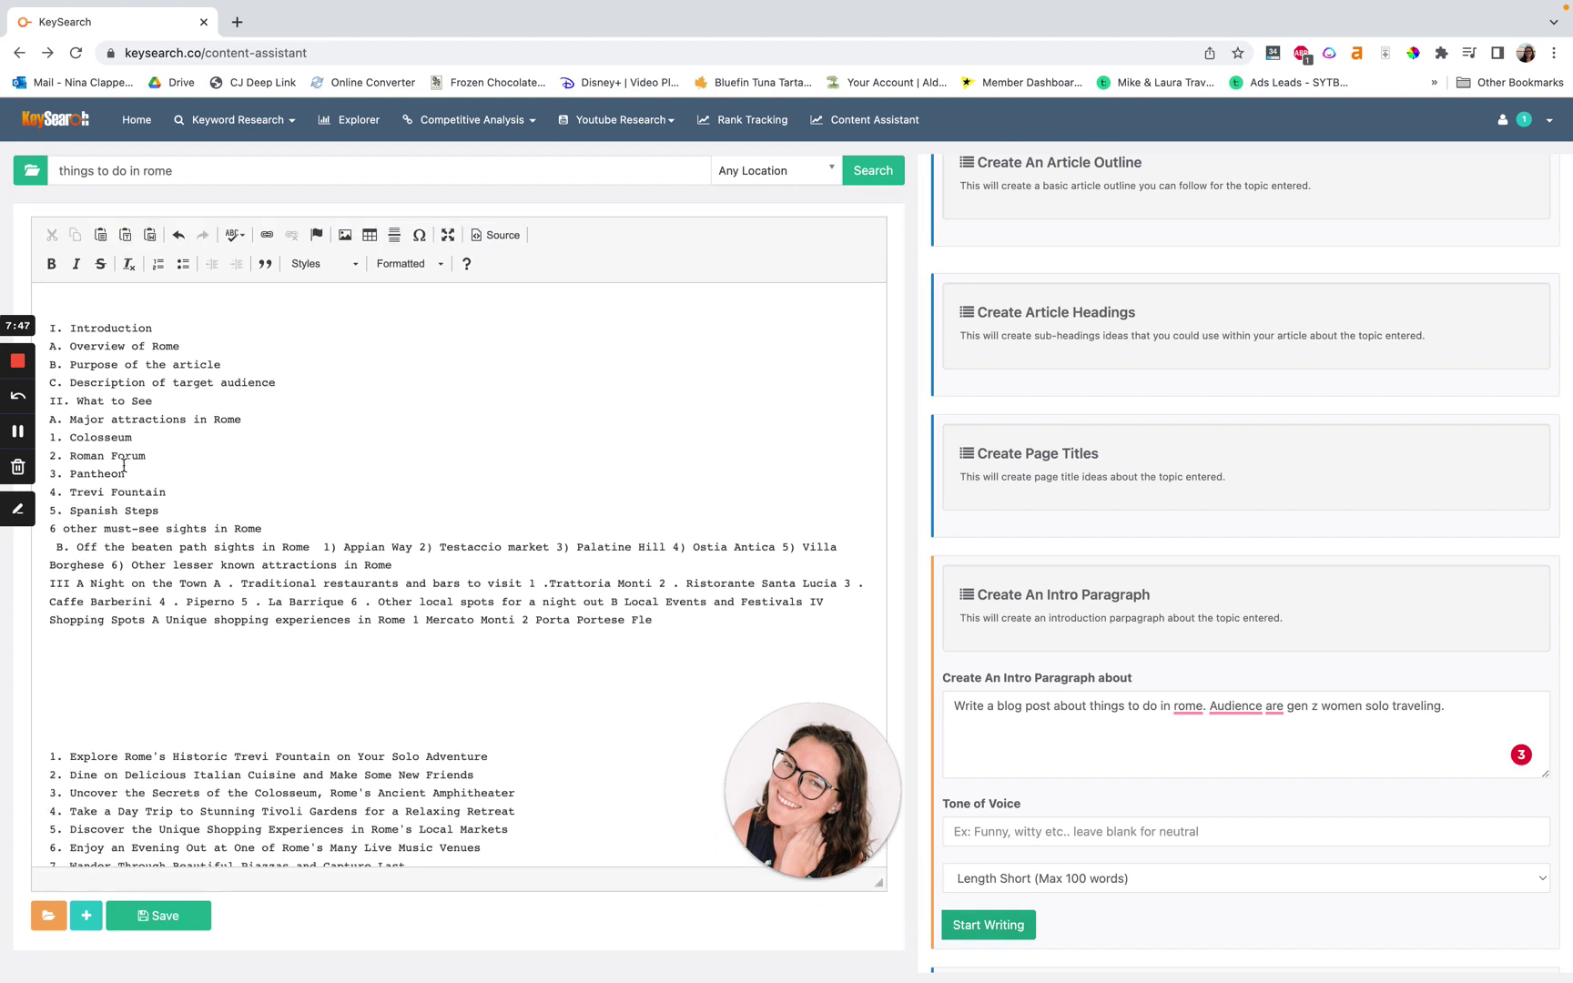
pyautogui.scroll(-5, 137, 468)
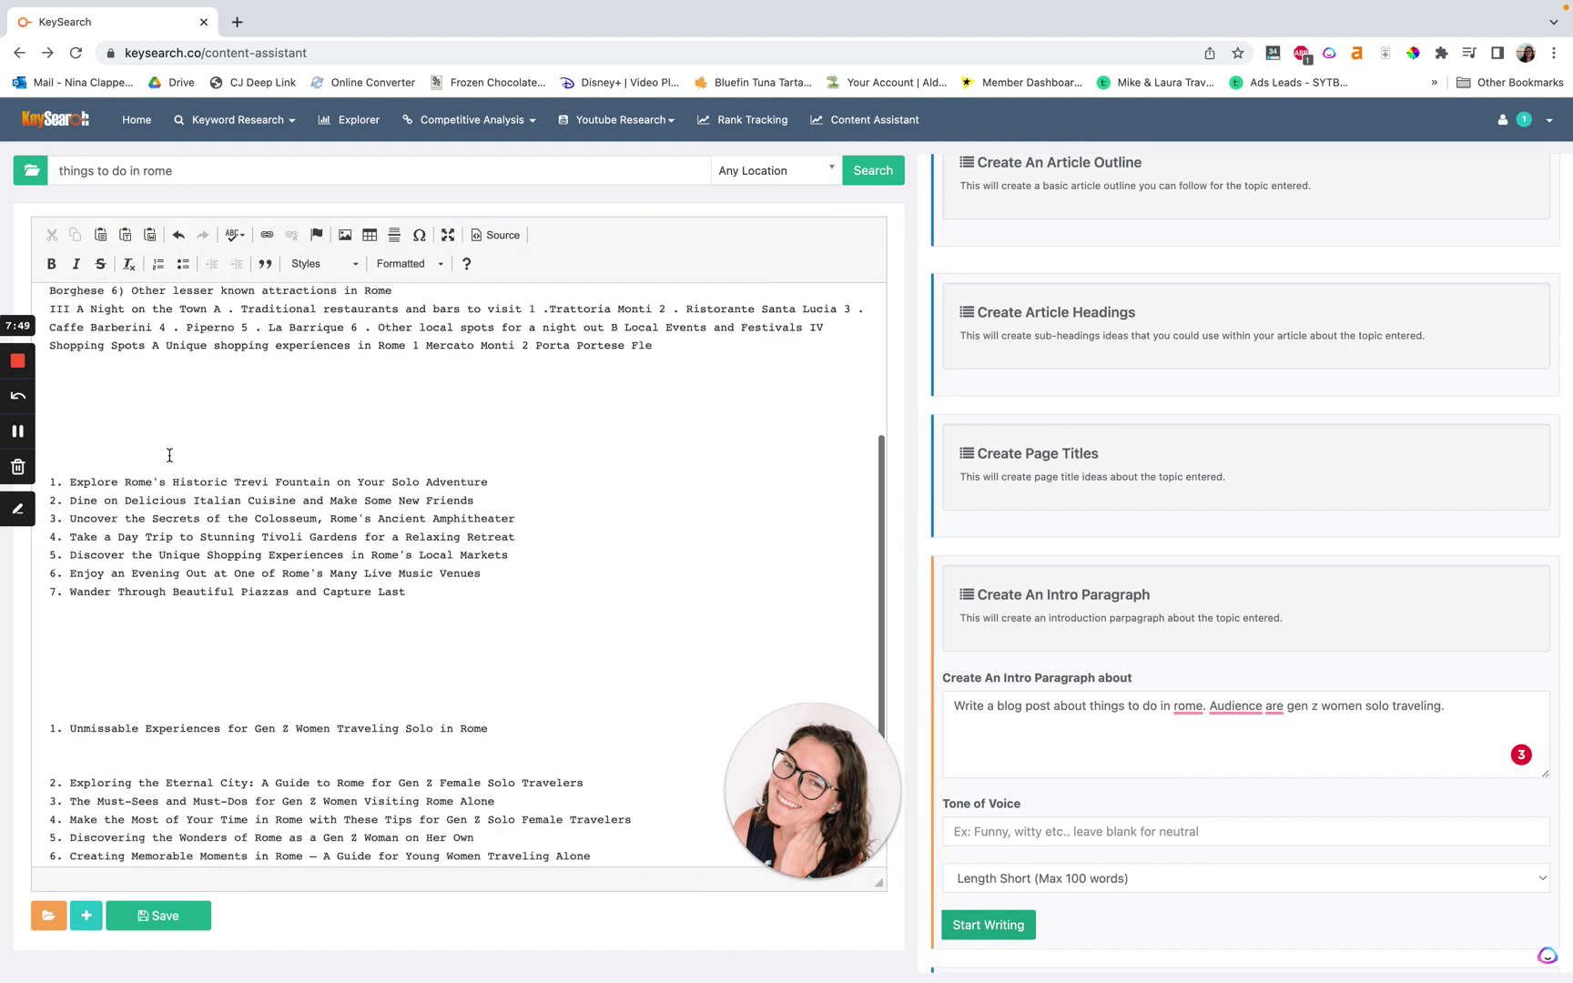
pyautogui.scroll(-5, 307, 678)
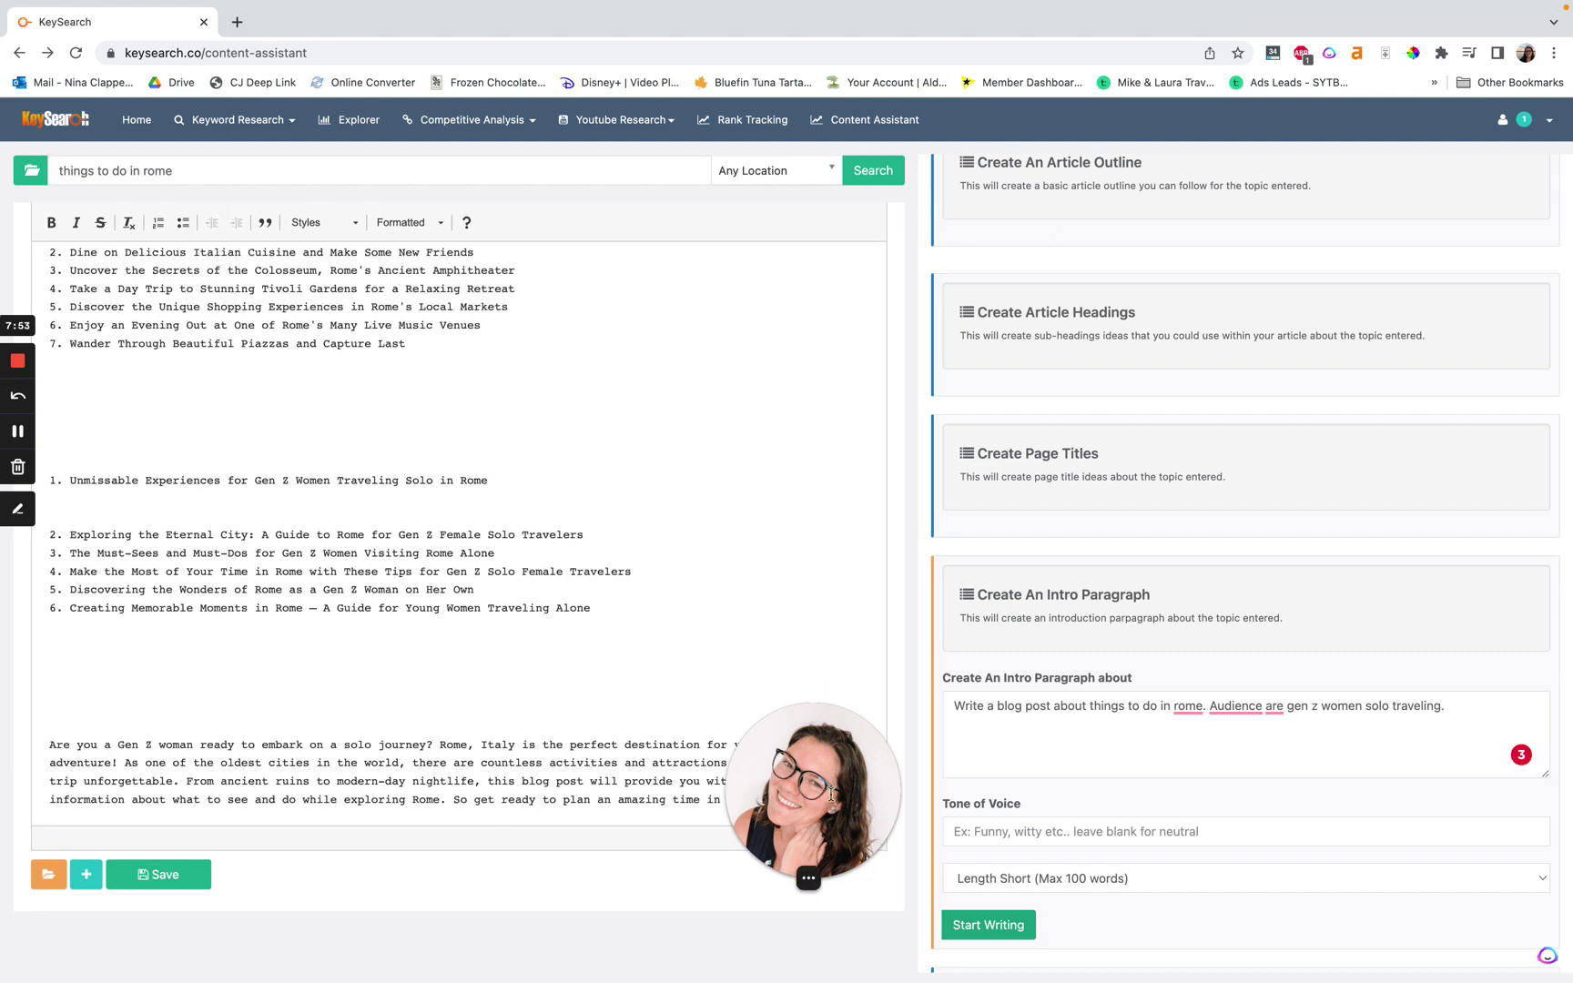
pyautogui.moveTo(802, 801); pyautogui.dragTo(1454, 803)
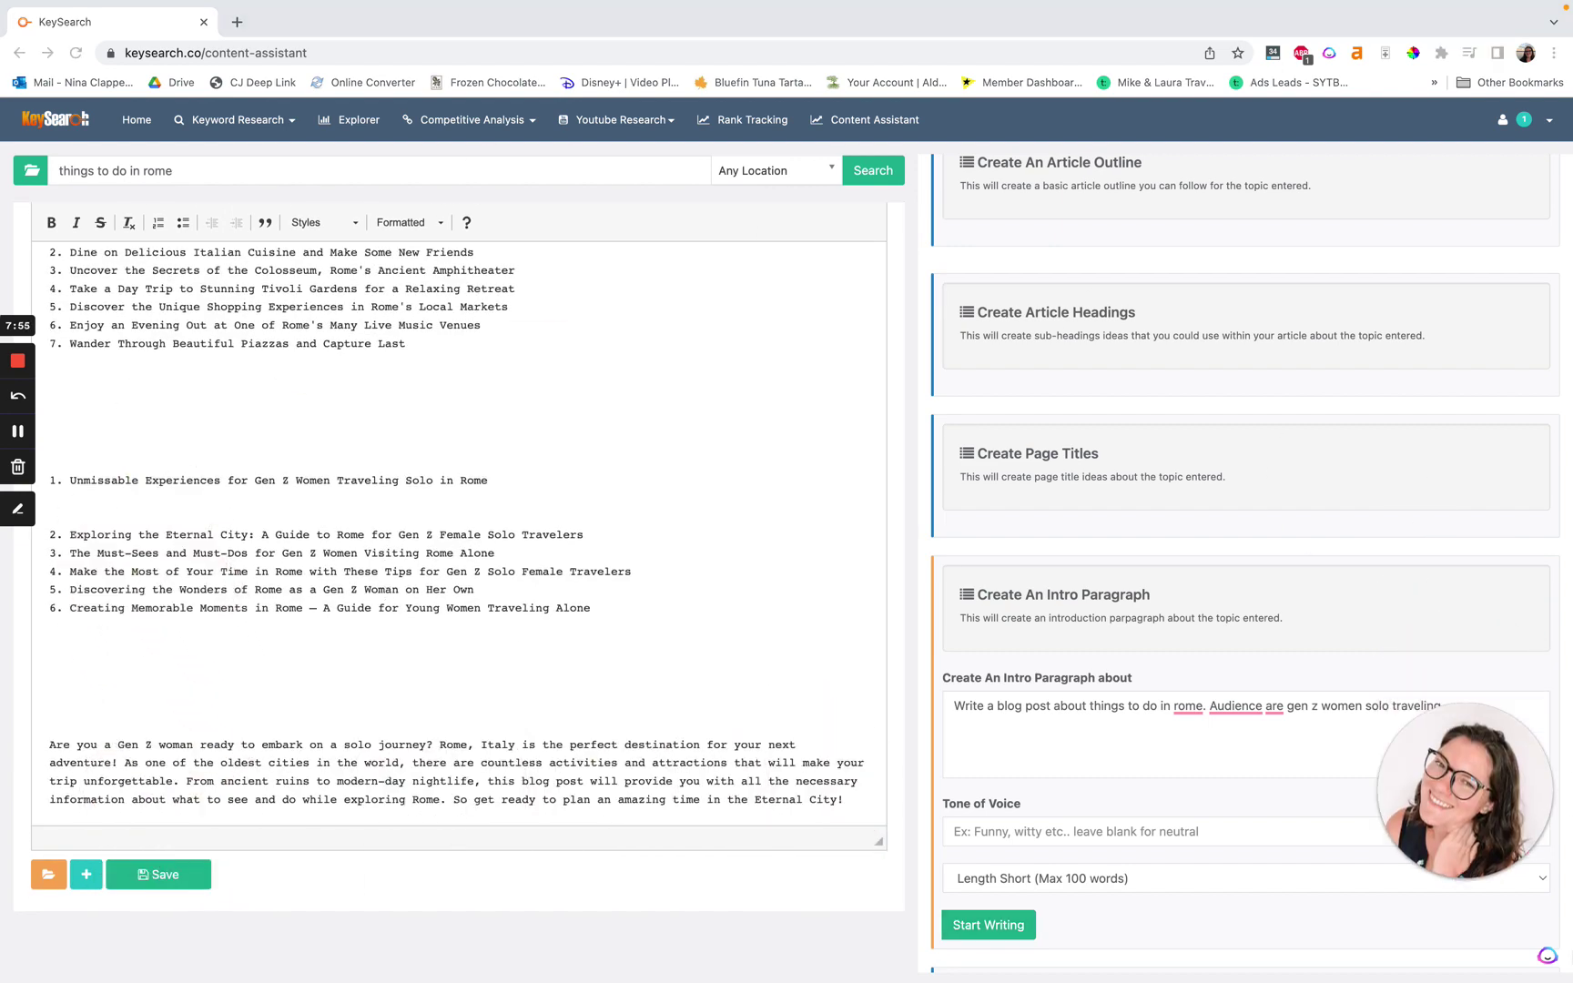
pyautogui.click(265, 770)
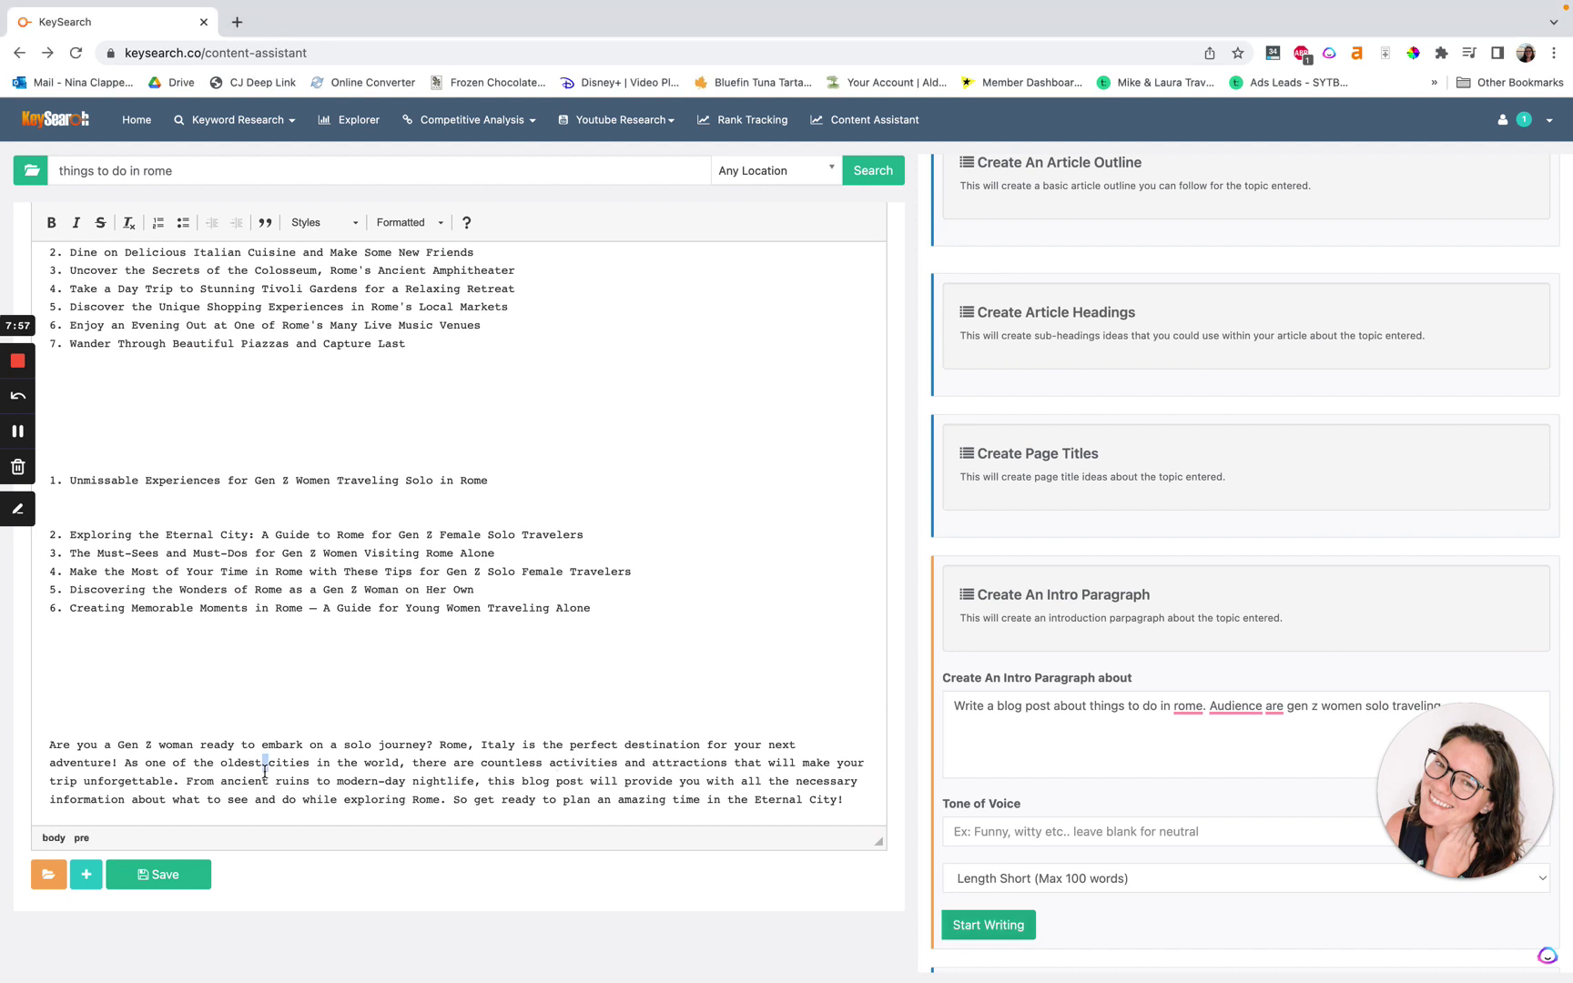
pyautogui.tripleClick(266, 765)
pyautogui.click(313, 765)
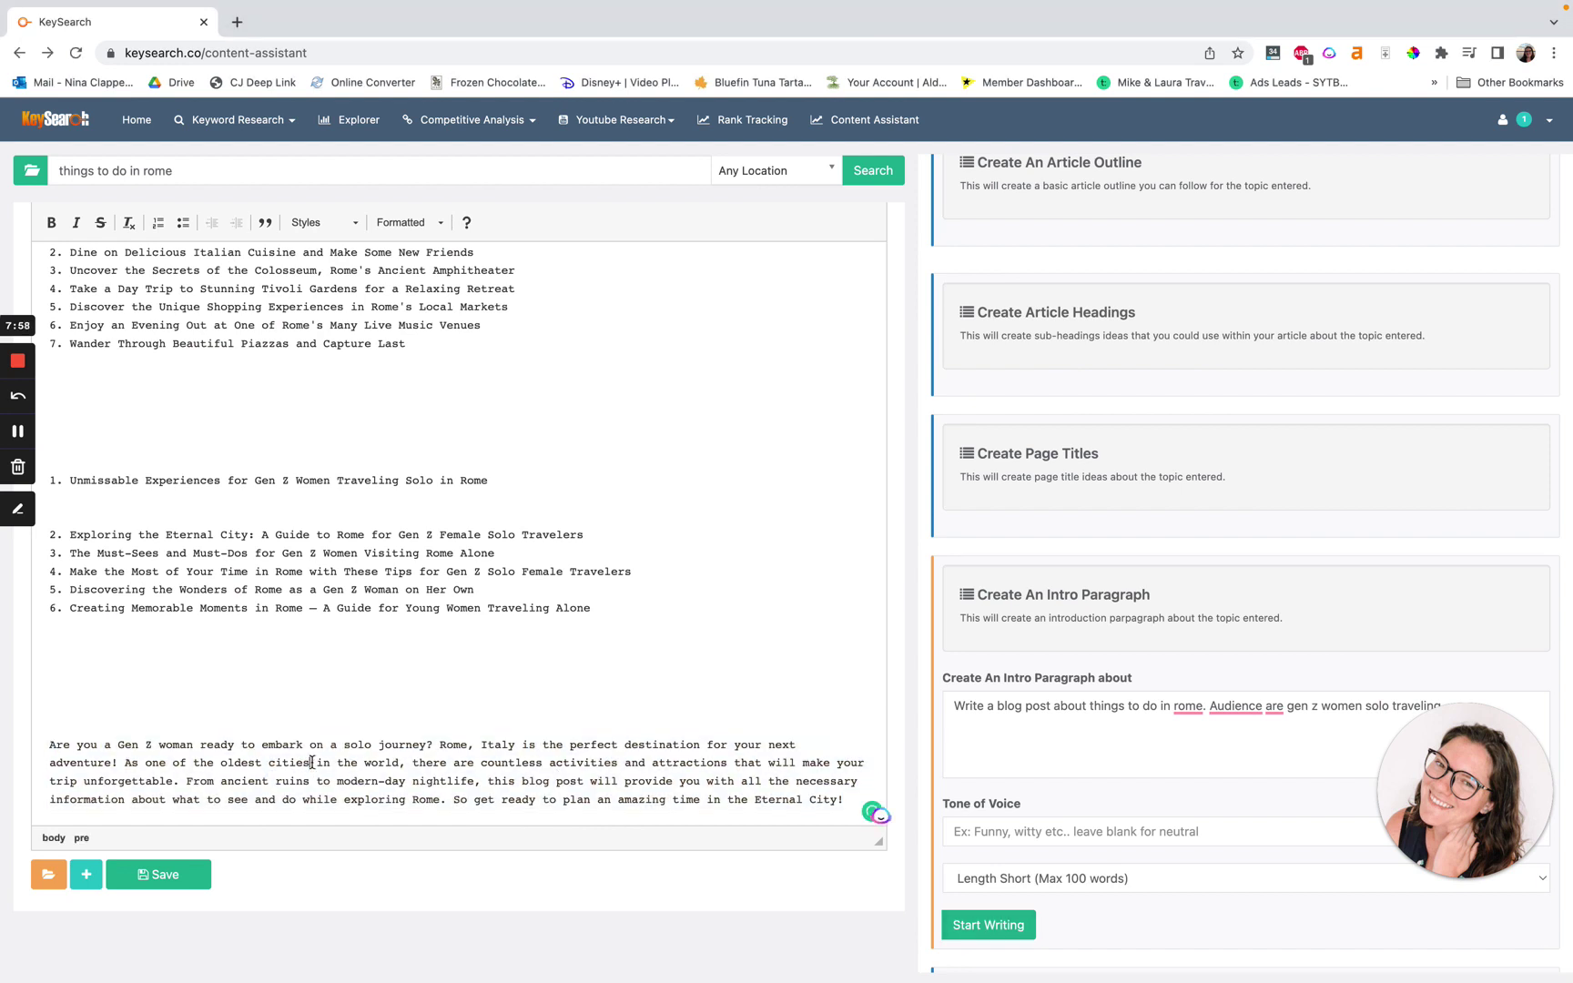
pyautogui.tripleClick(387, 763)
pyautogui.click(463, 763)
# Add two empty paragraphs below the intro.
pyautogui.scroll(-1, 1011, 619)
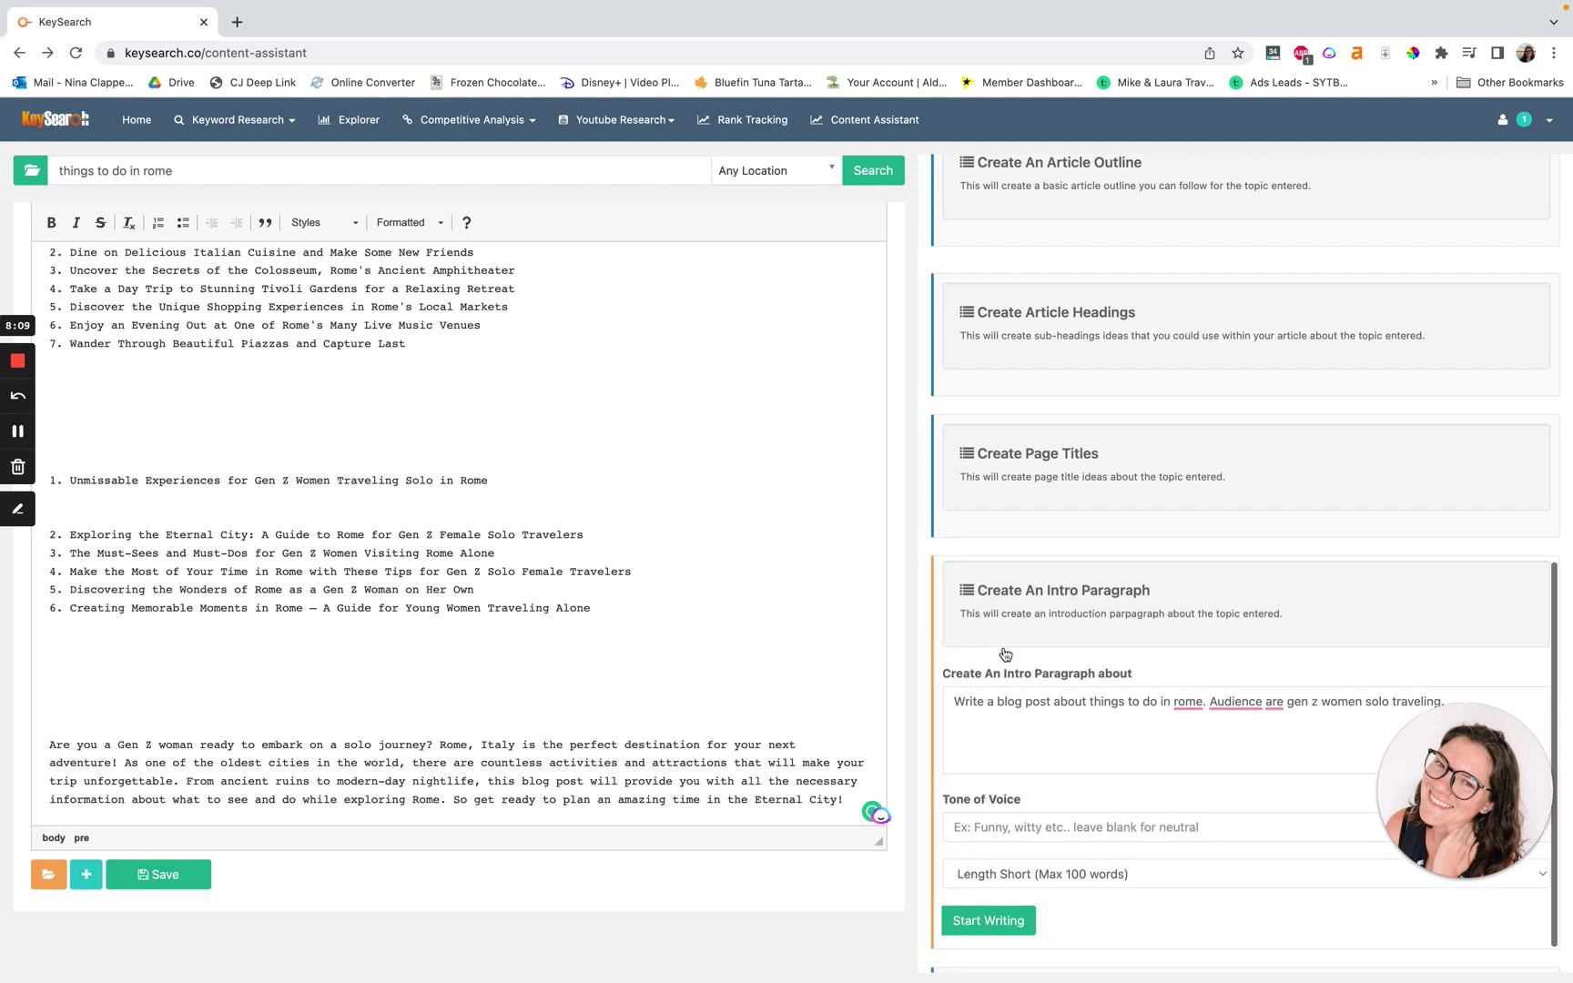
pyautogui.scroll(-5, 988, 423)
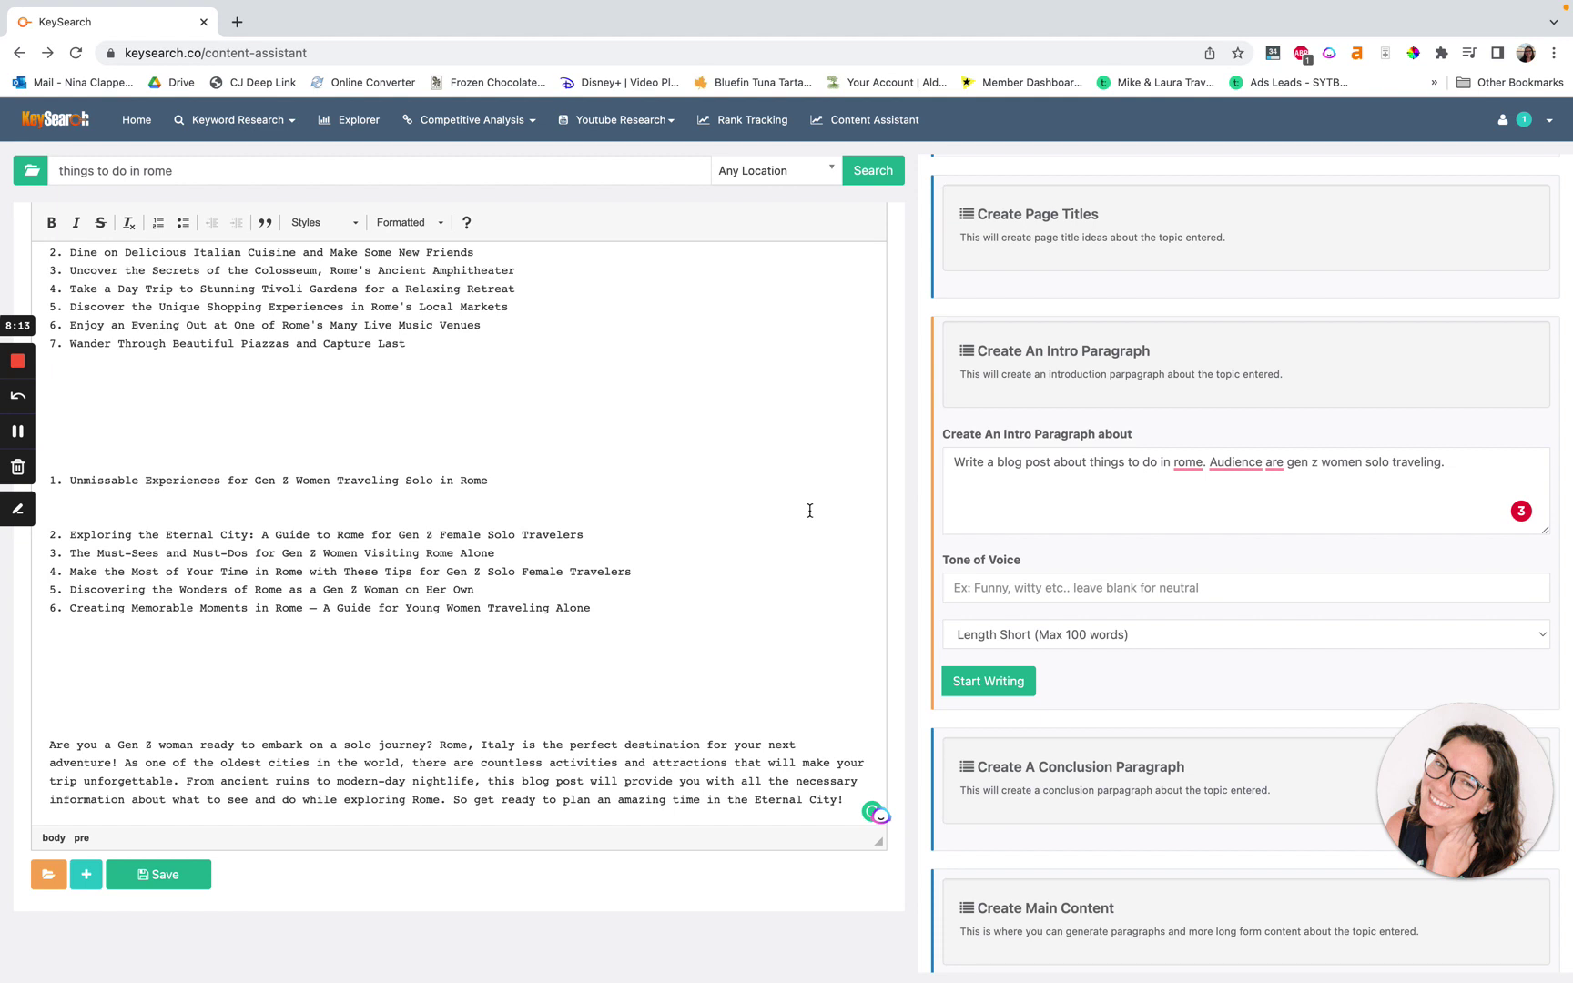
pyautogui.scroll(-5, 1229, 699)
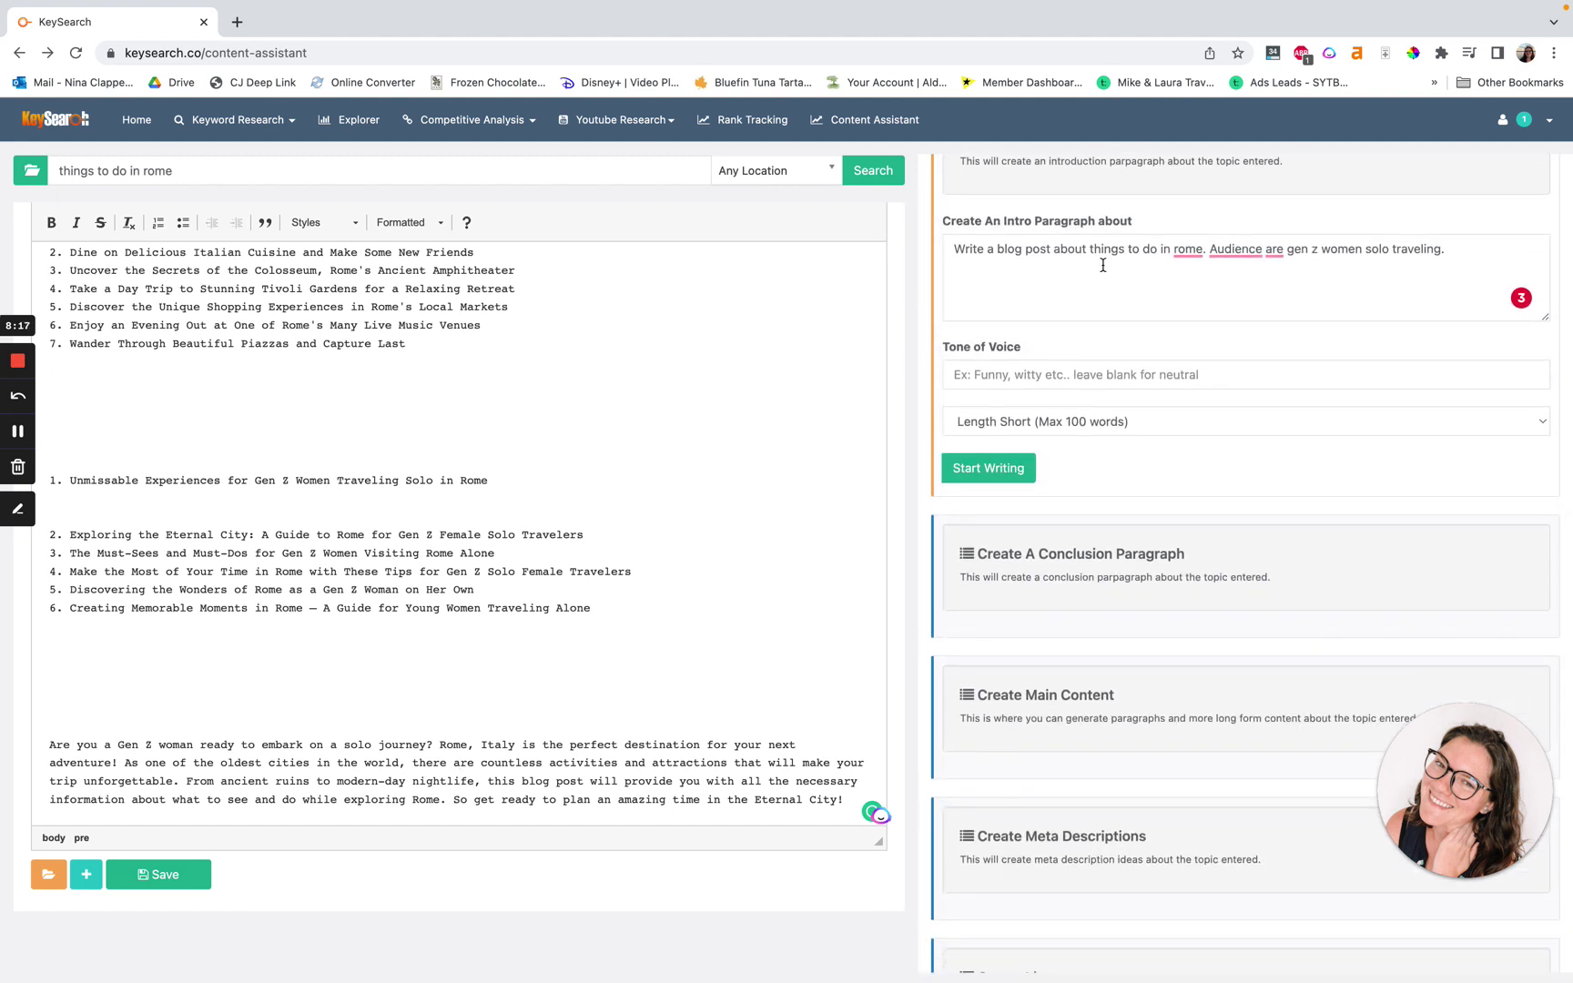
pyautogui.scroll(1, 1079, 278)
pyautogui.scroll(2, 1077, 275)
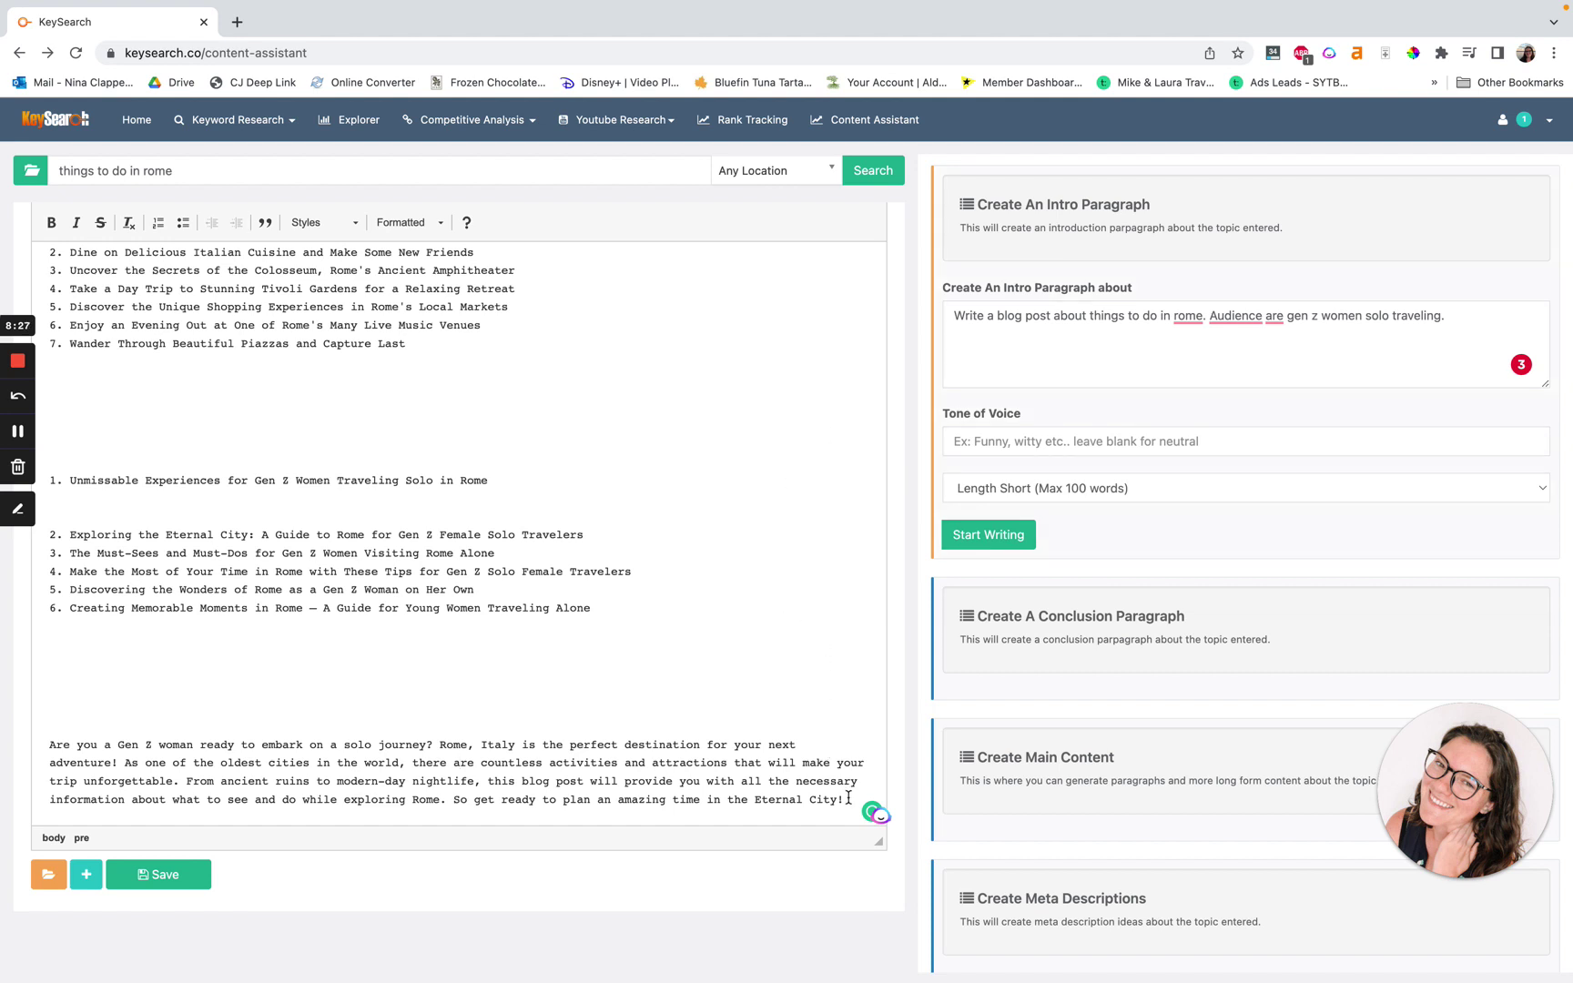
pyautogui.scroll(6, 1120, 668)
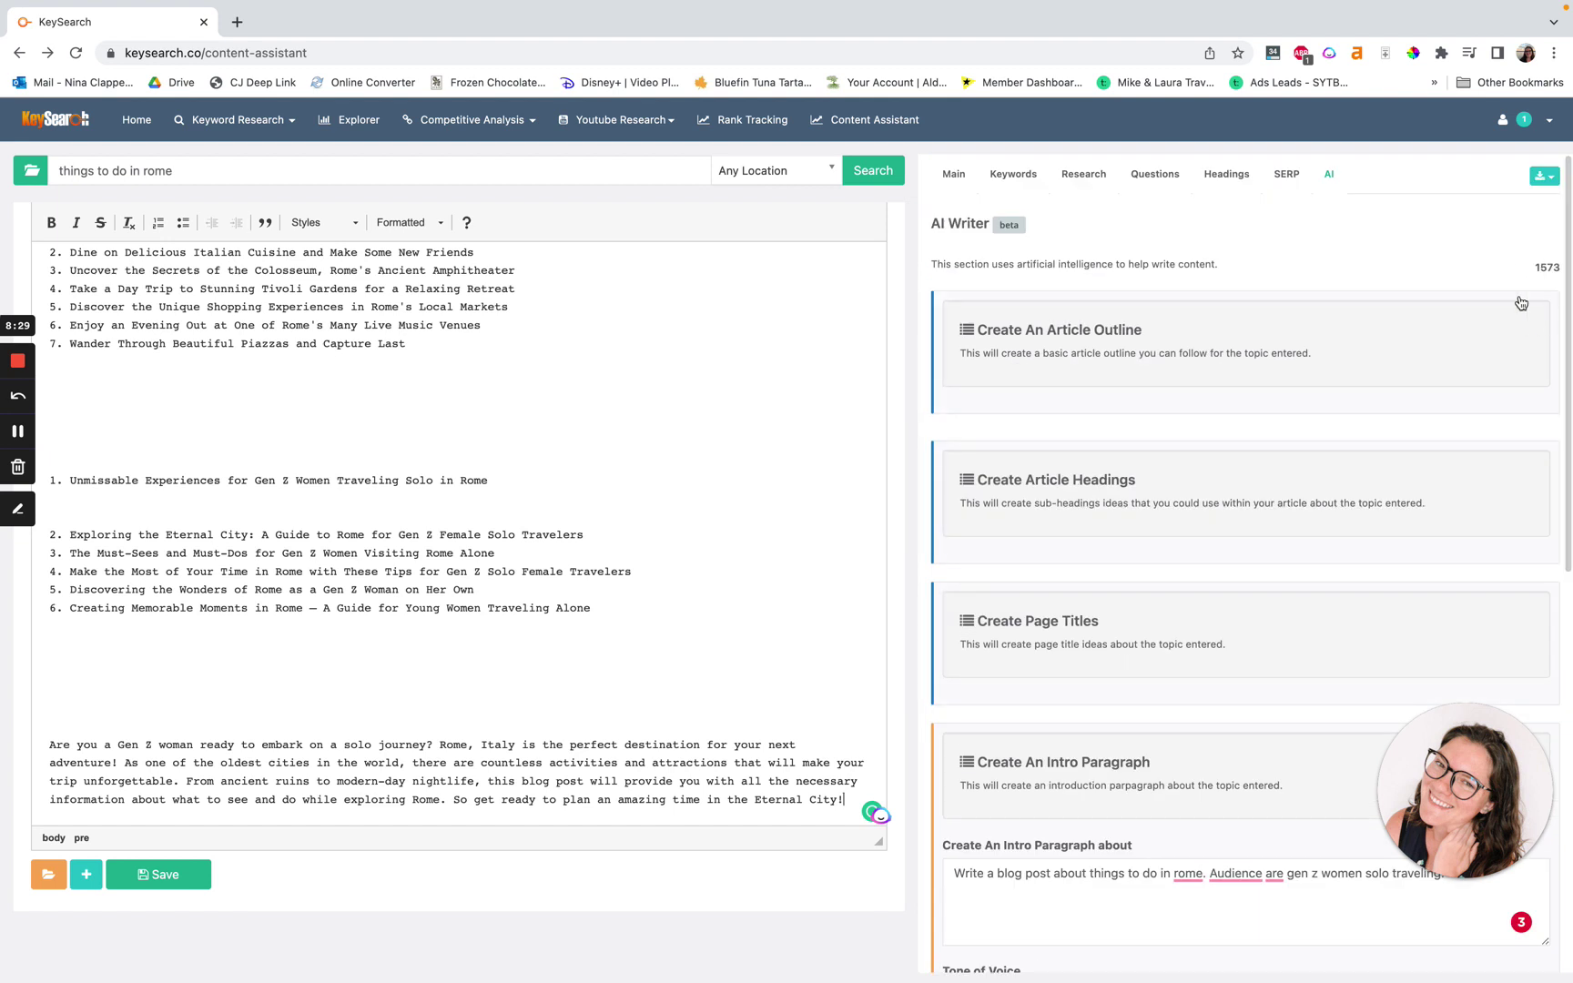
pyautogui.scroll(-8, 1405, 325)
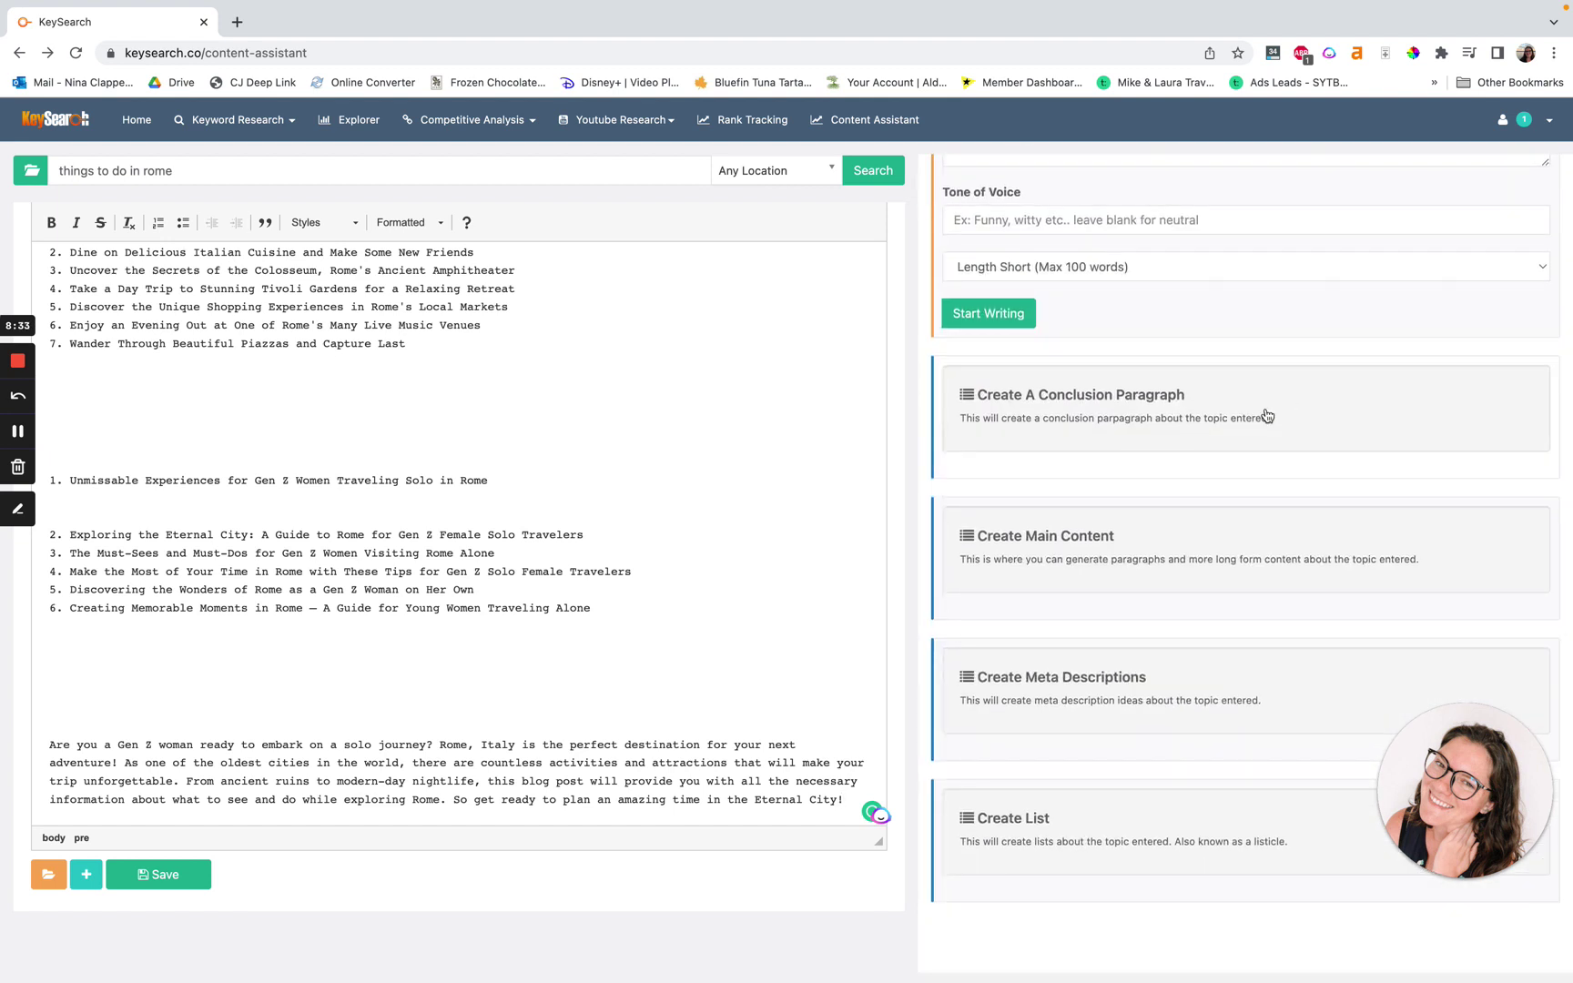
pyautogui.press('Return')
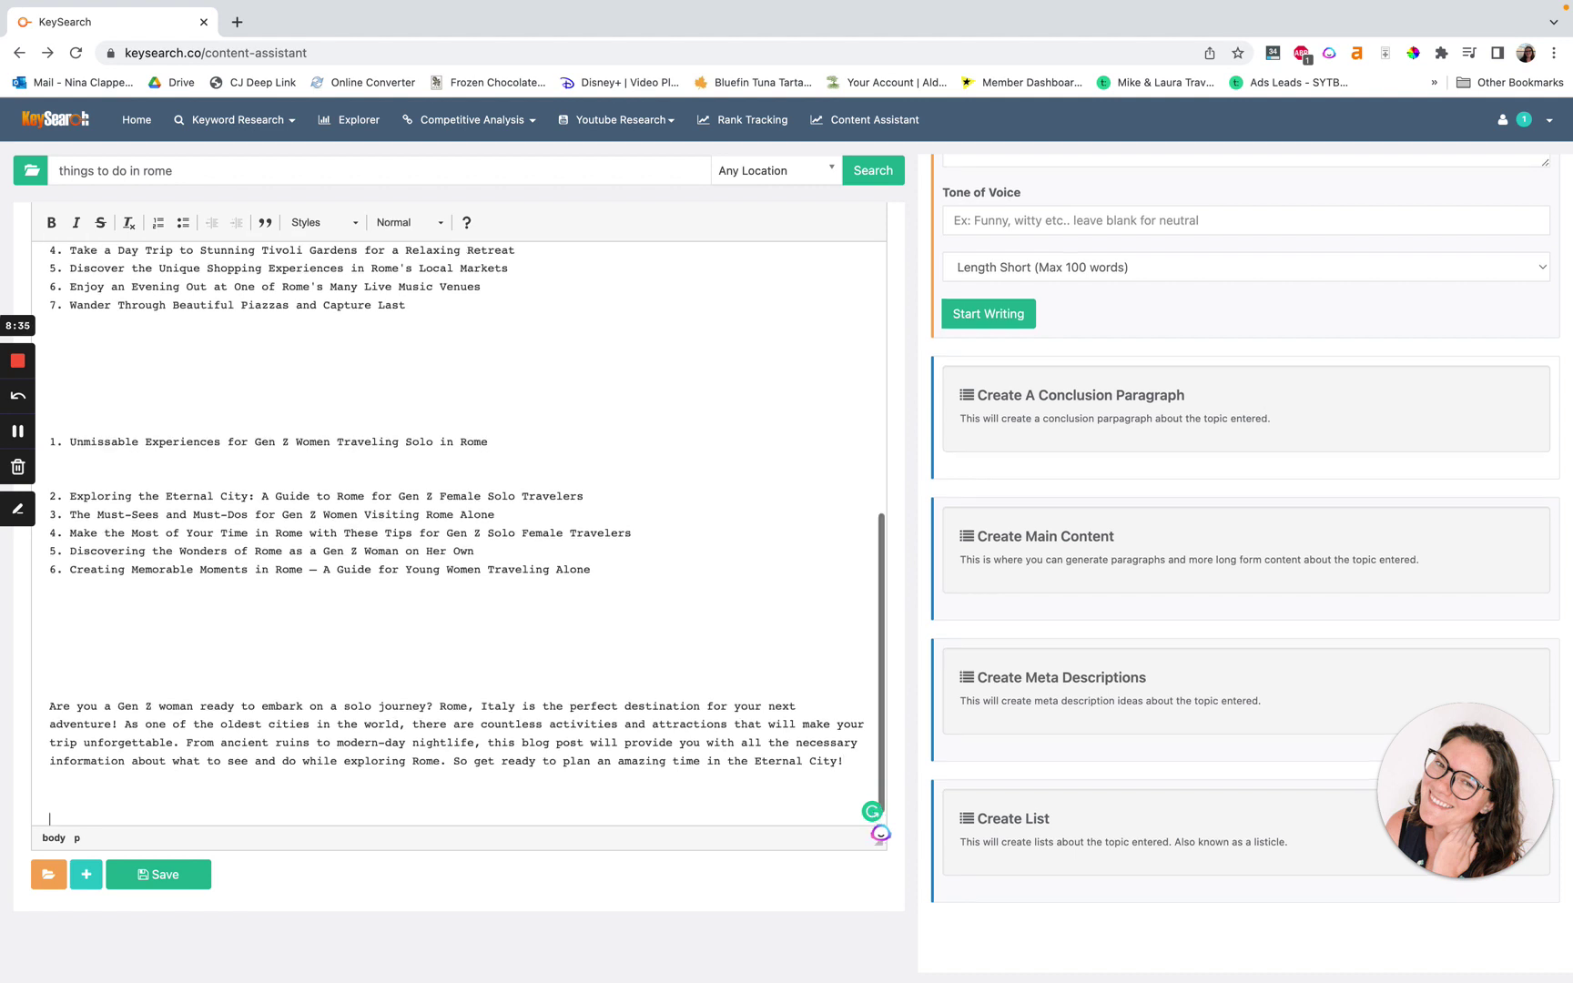
pyautogui.press('Return')
# Paste the Rome prompt into the conclusion topic, adding quotation marks around the keyword.
pyautogui.scroll(2, 1204, 545)
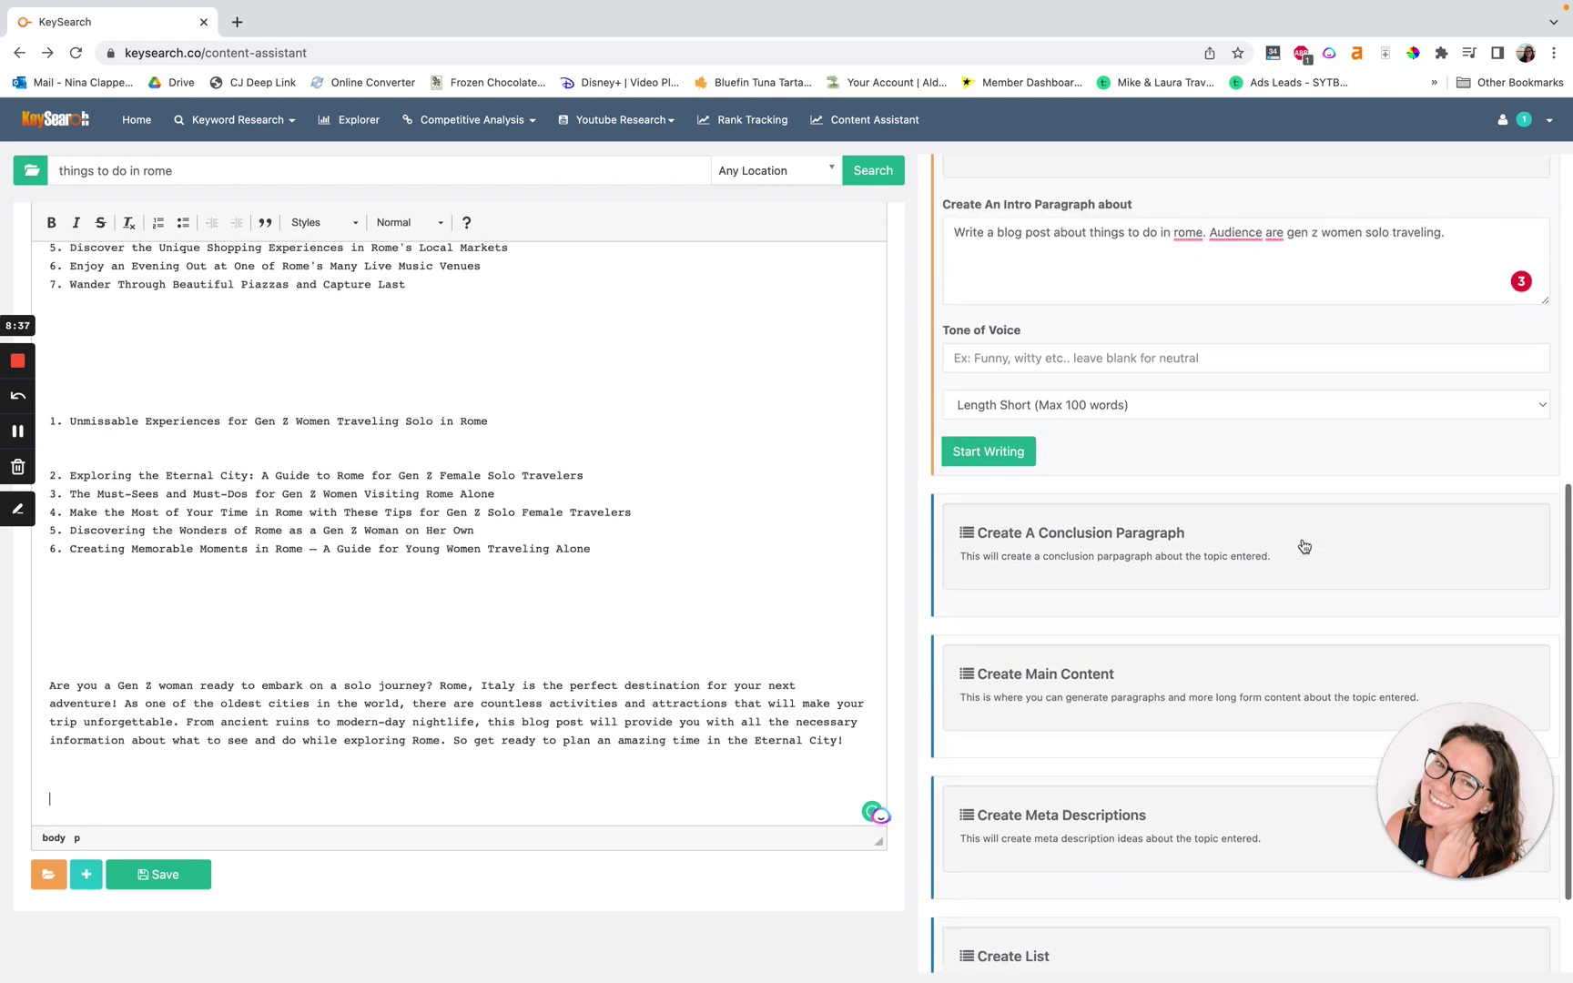
pyautogui.click(1167, 528)
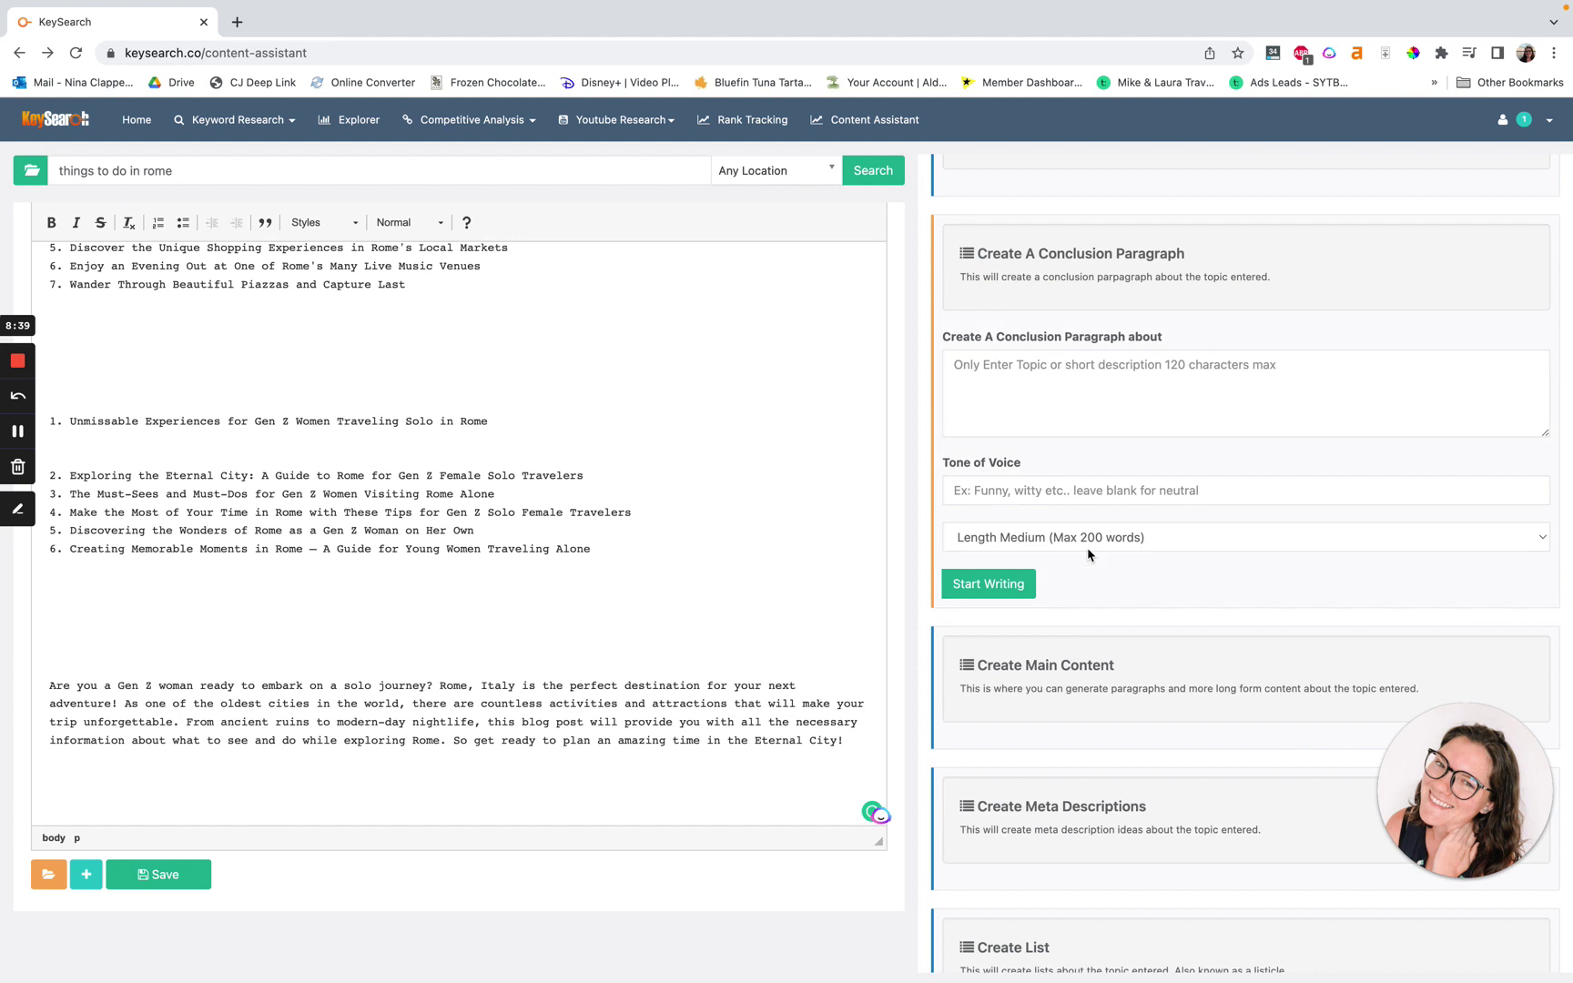
pyautogui.click(1087, 386)
pyautogui.write('Write a blog post about things to do in rome. Audience are gen z women solo traveling.')
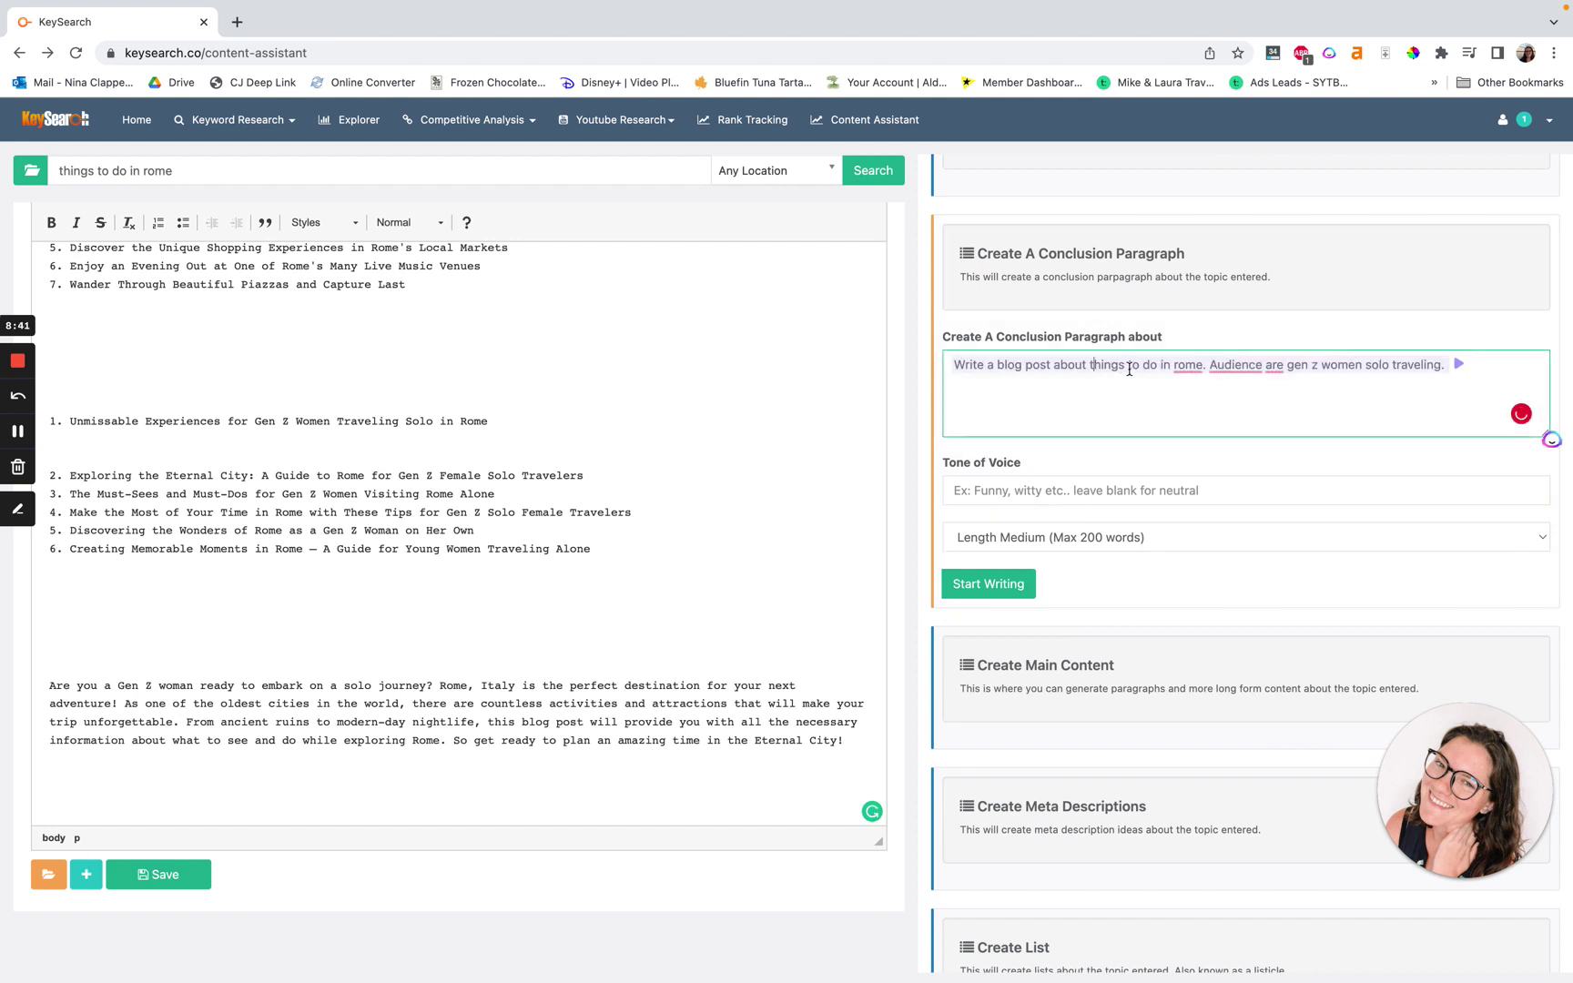
pyautogui.write('"')
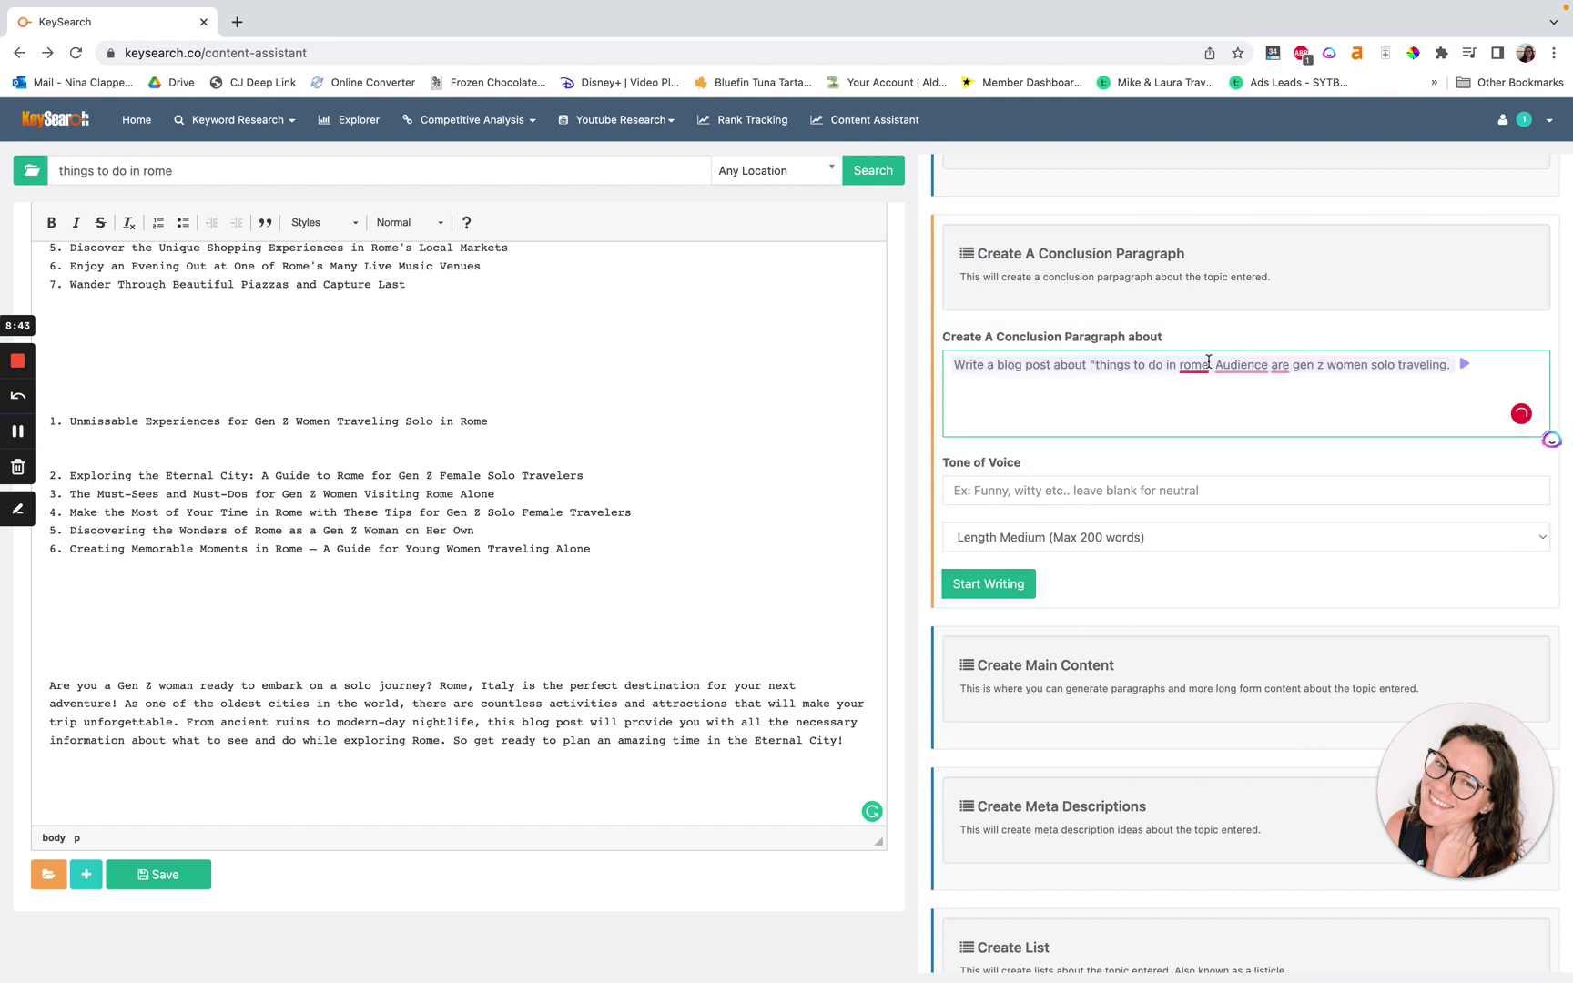
pyautogui.click(1210, 364)
pyautogui.write('"')
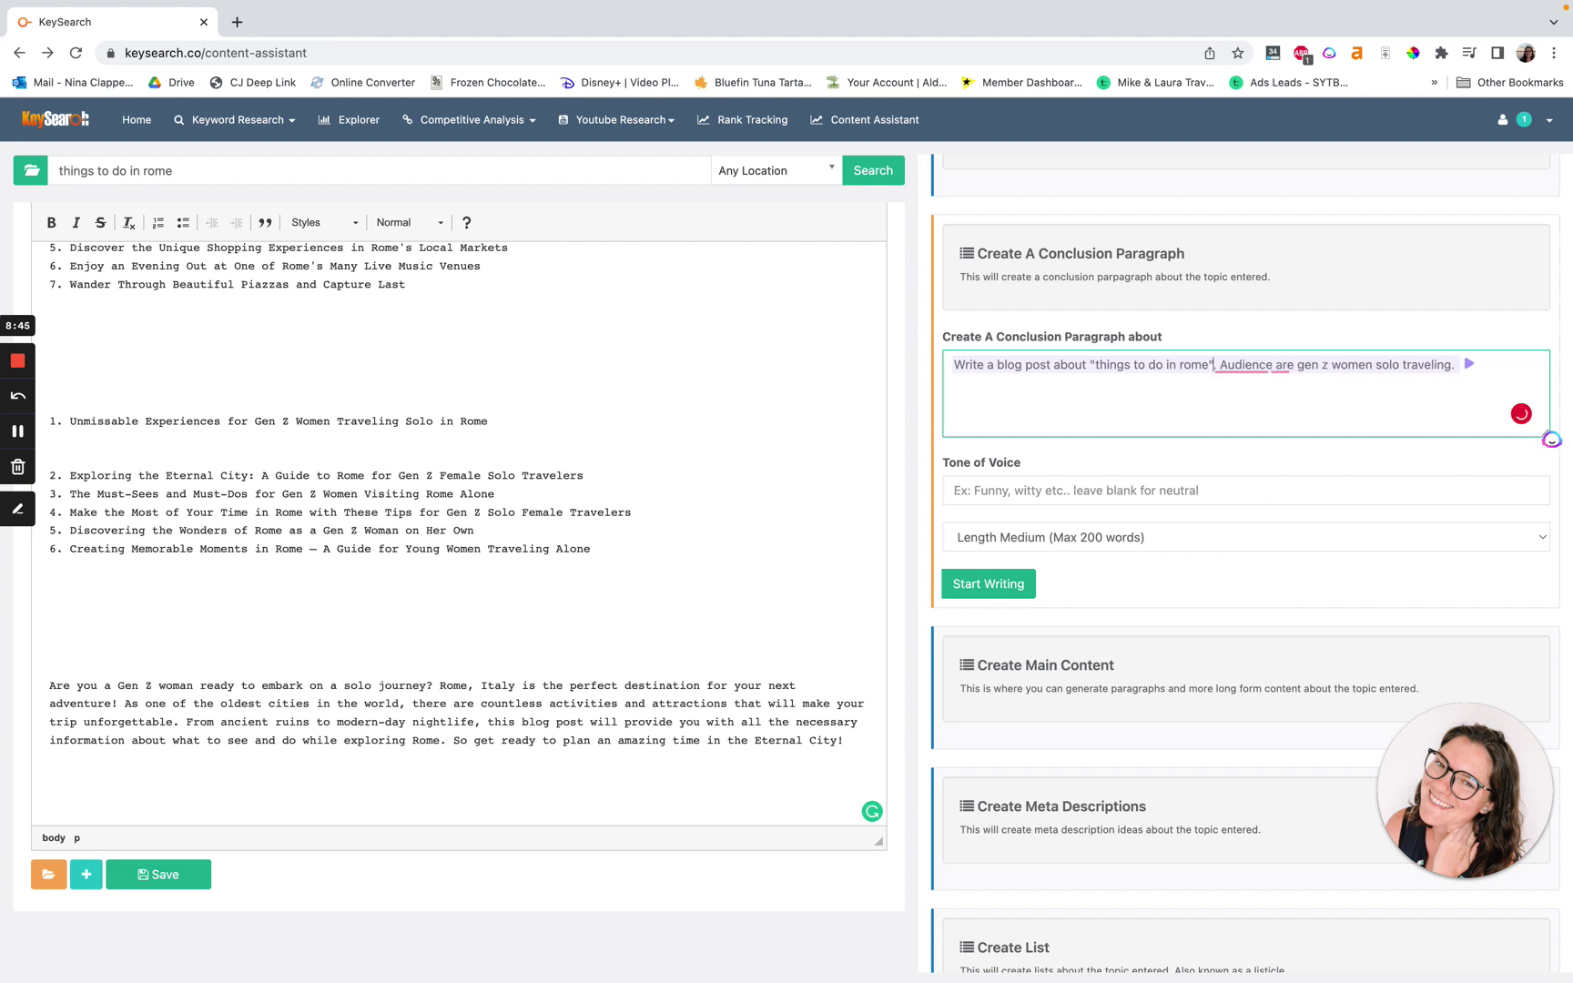
# Generate a Short engaging casual informative conclusion and format it as preformatted text.
pyautogui.click(1061, 494)
pyautogui.click(1083, 537)
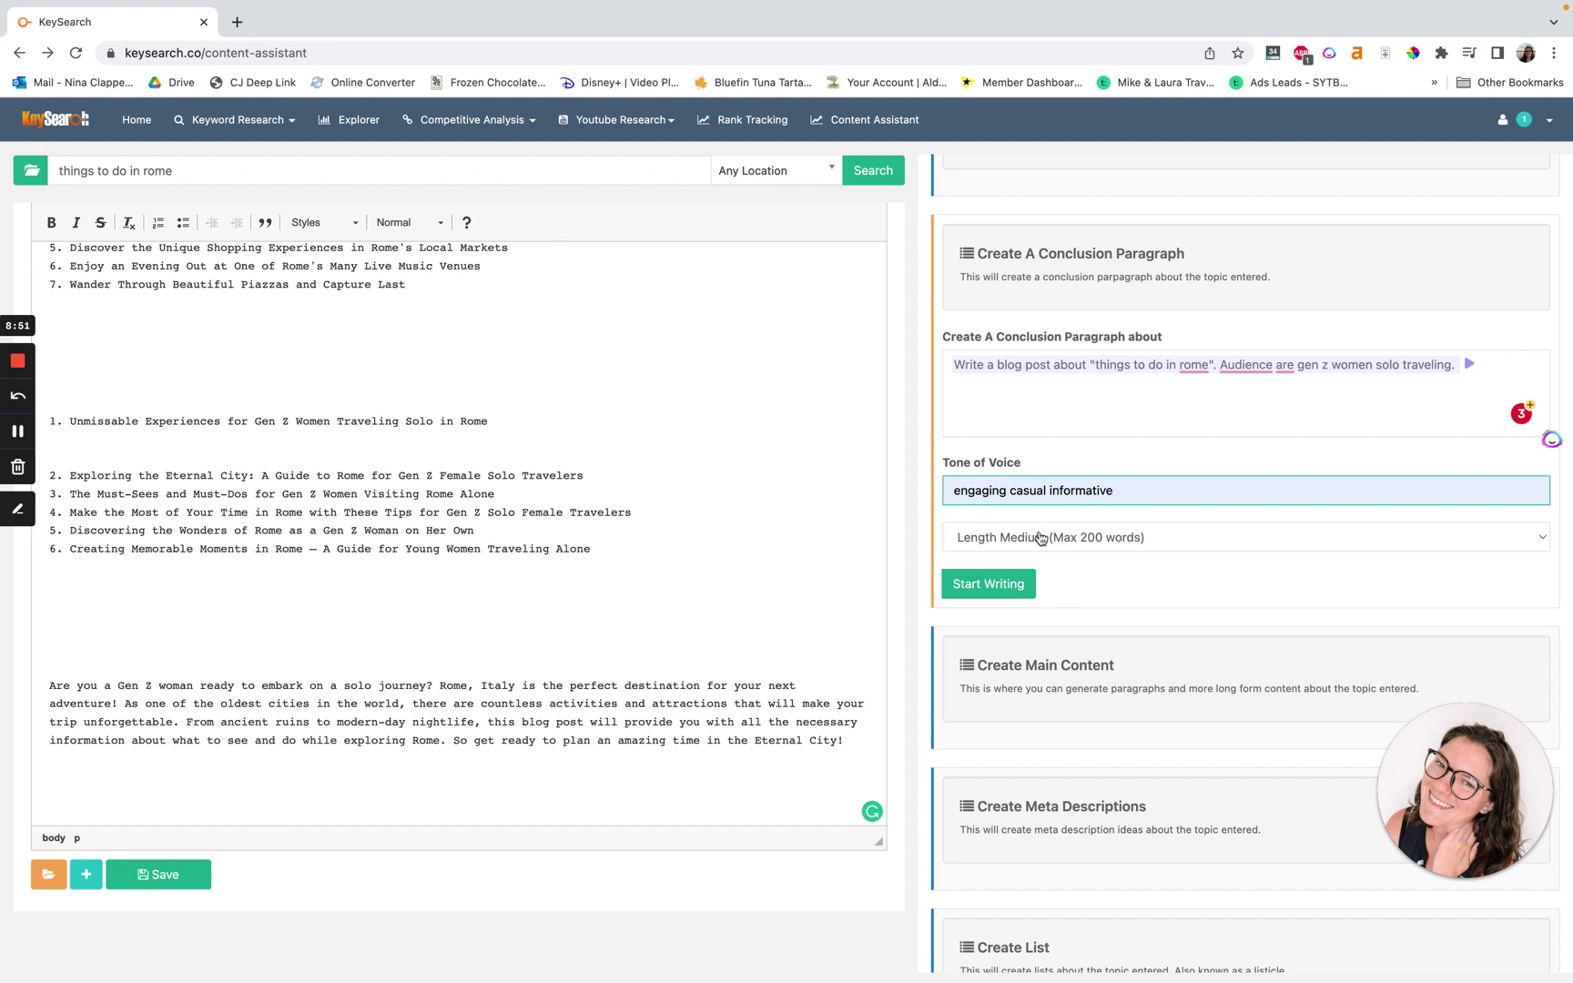
pyautogui.click(1043, 538)
pyautogui.click(1049, 519)
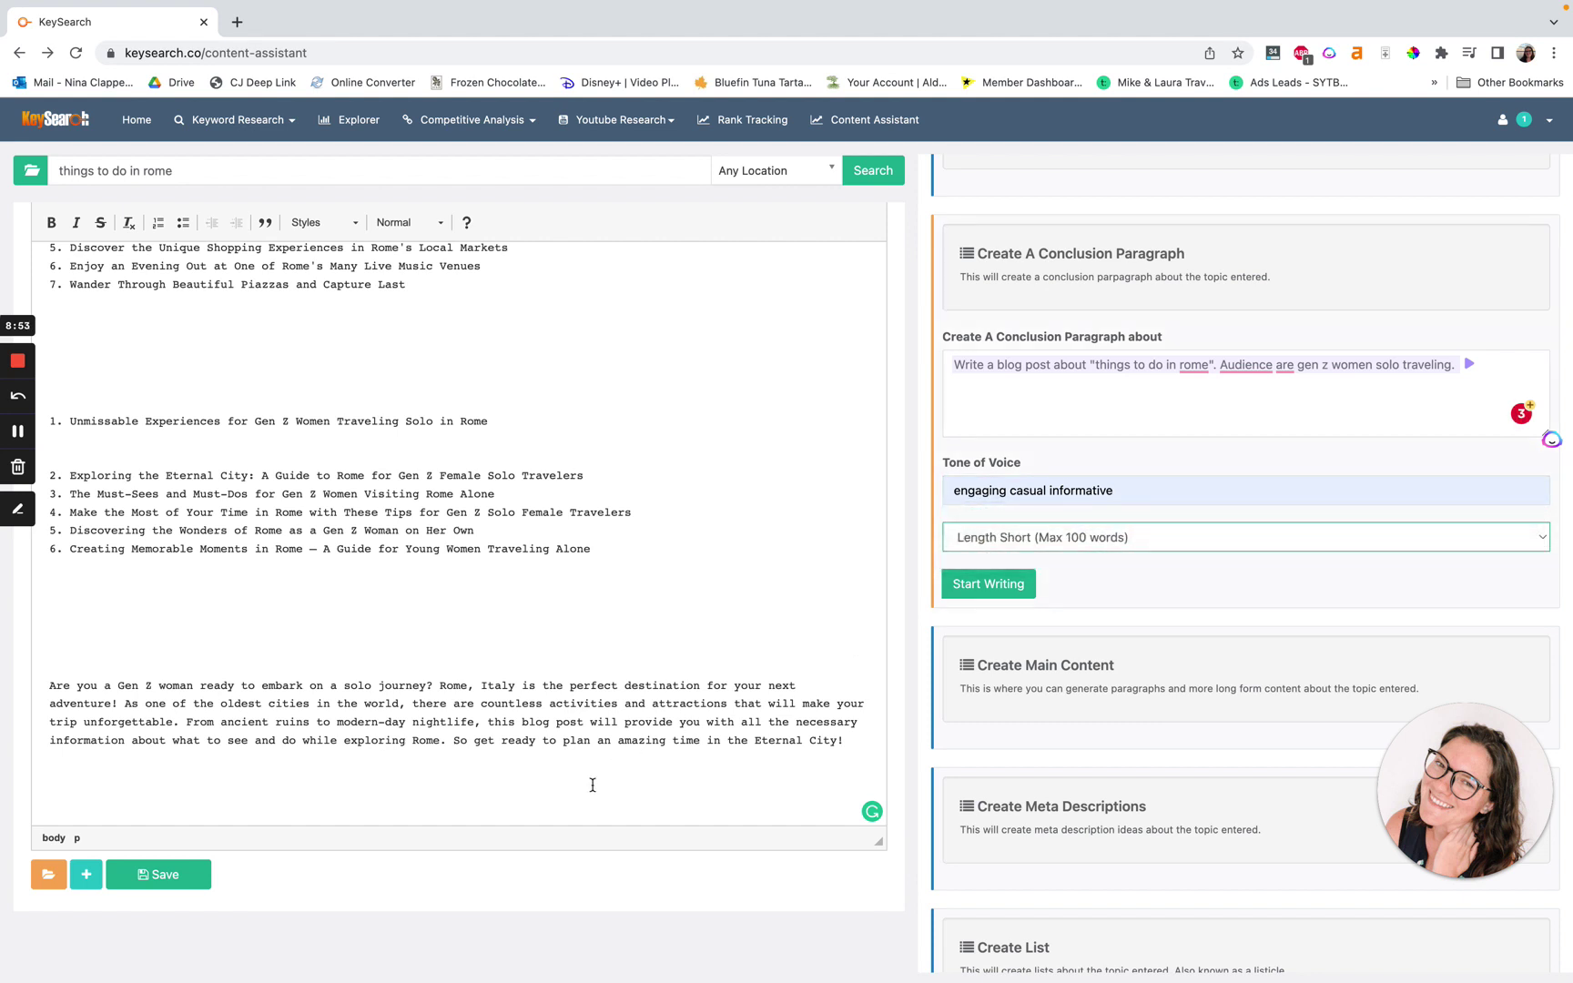
pyautogui.click(1019, 587)
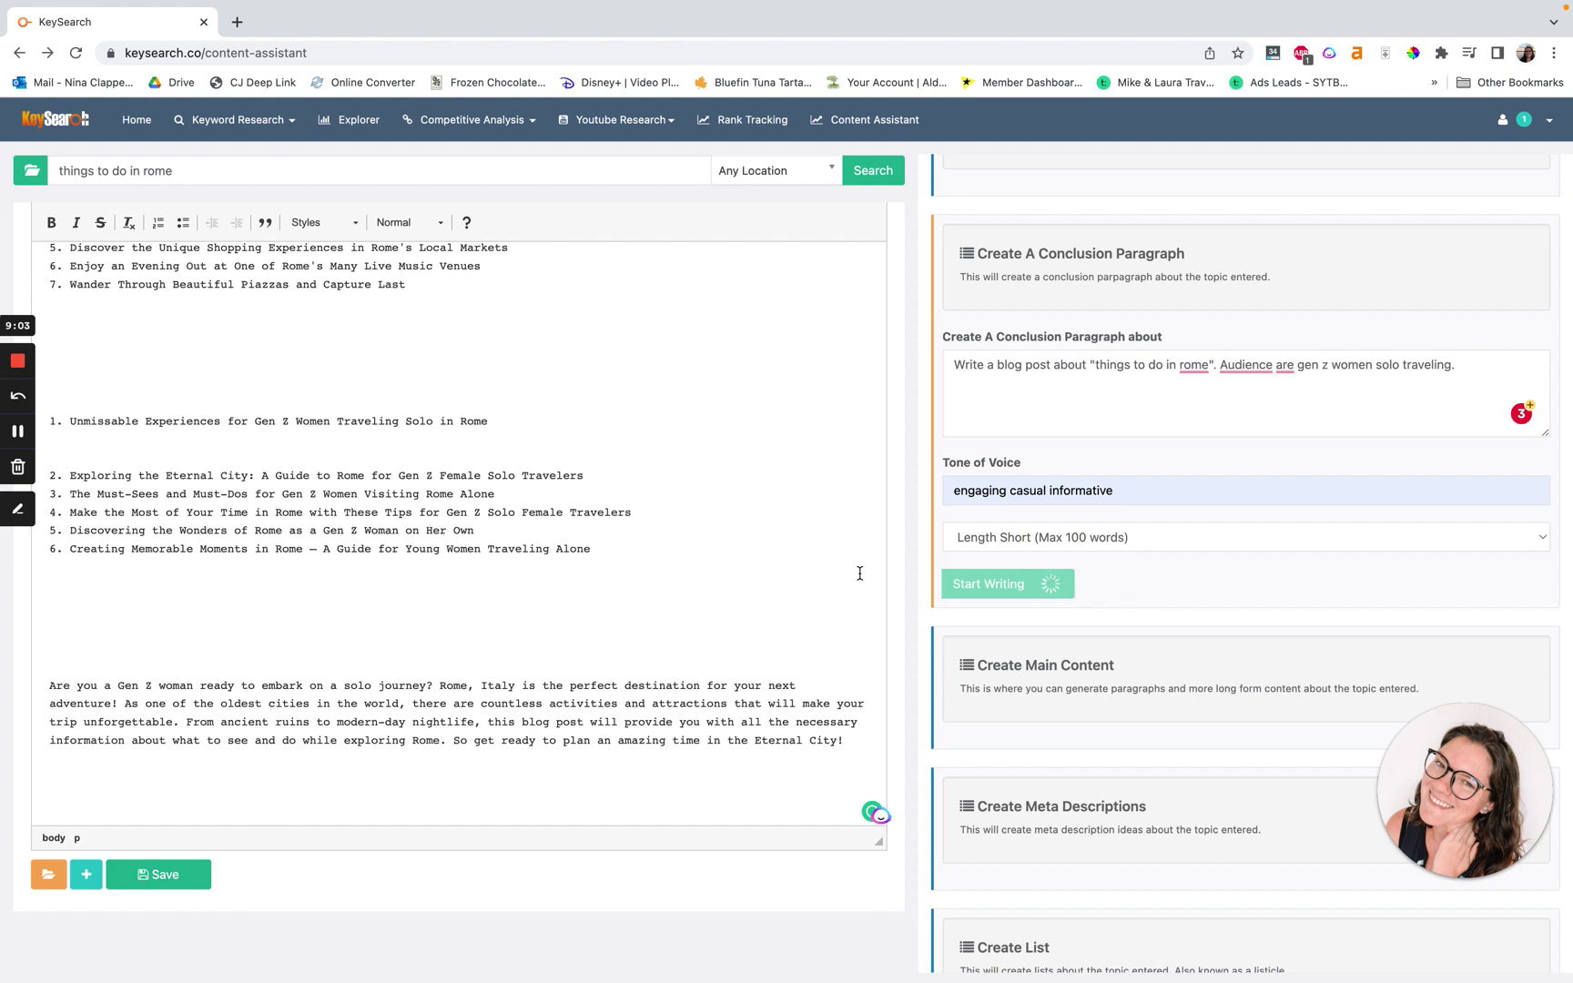
pyautogui.scroll(-15, 509, 547)
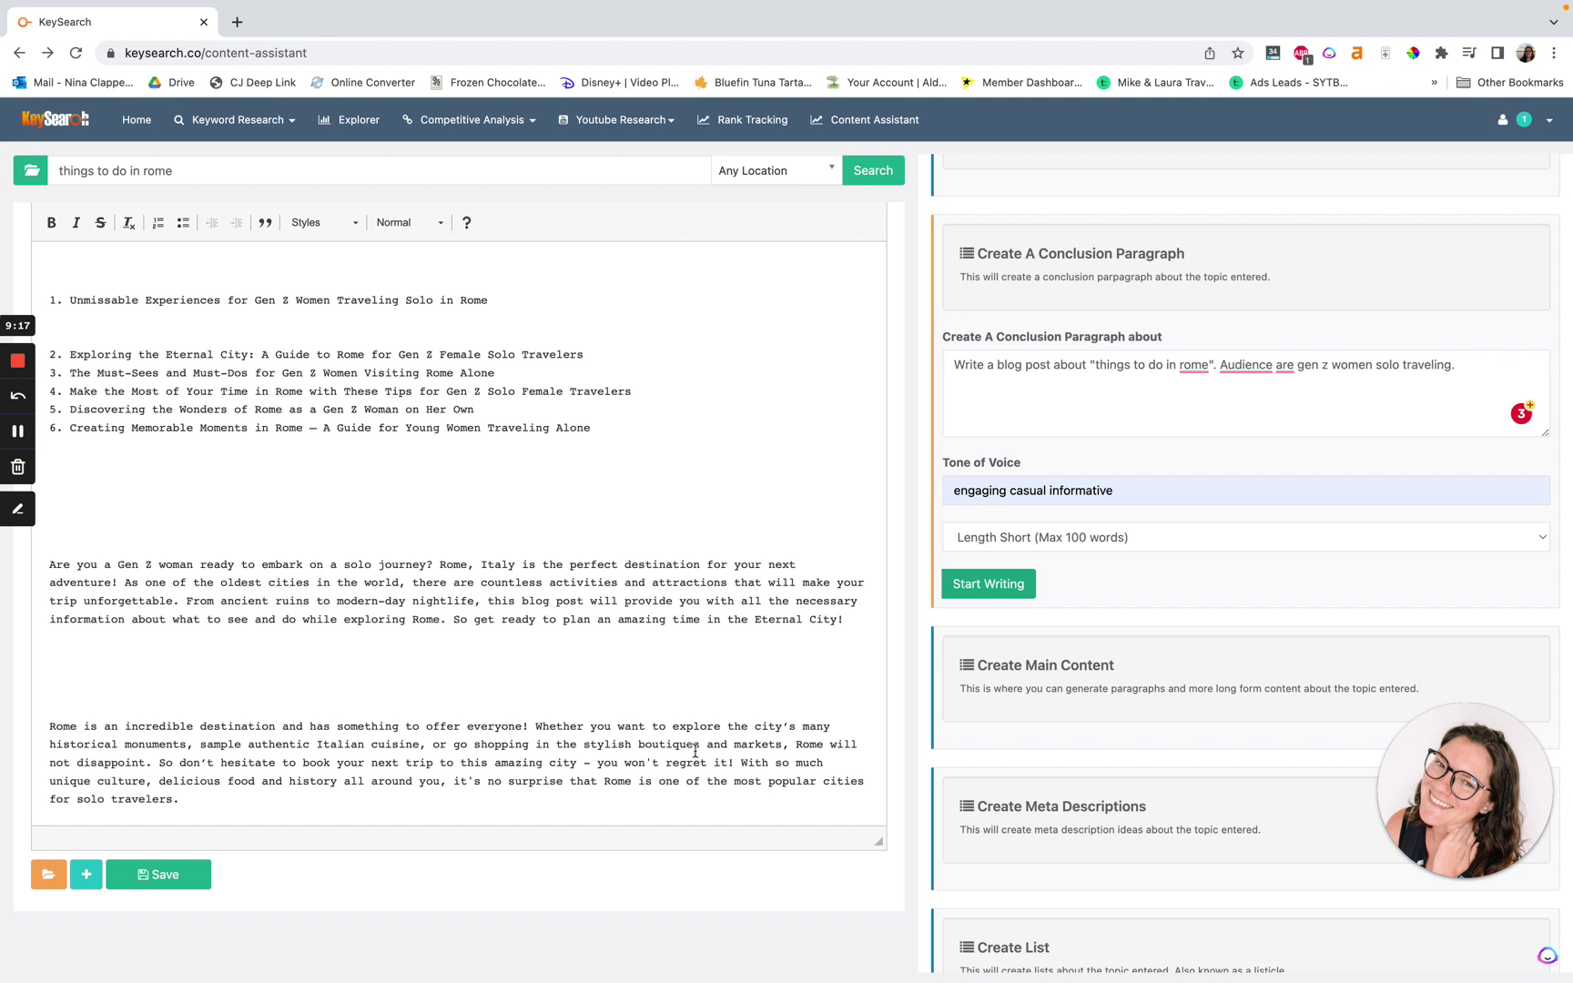
pyautogui.click(472, 771)
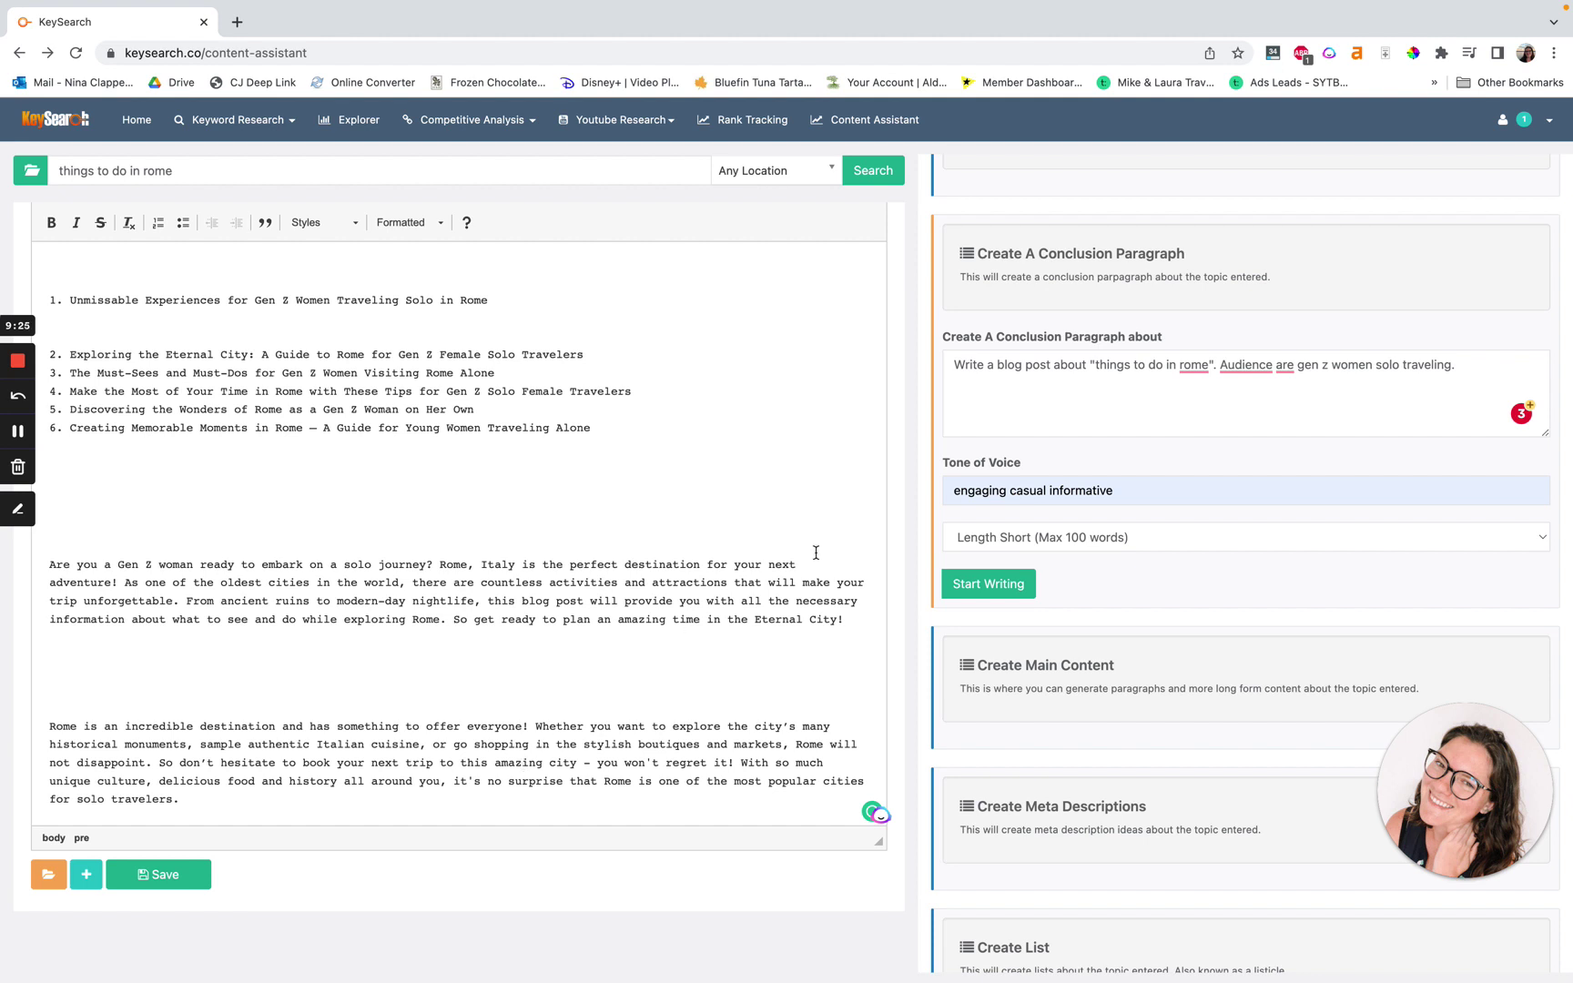
pyautogui.click(1061, 672)
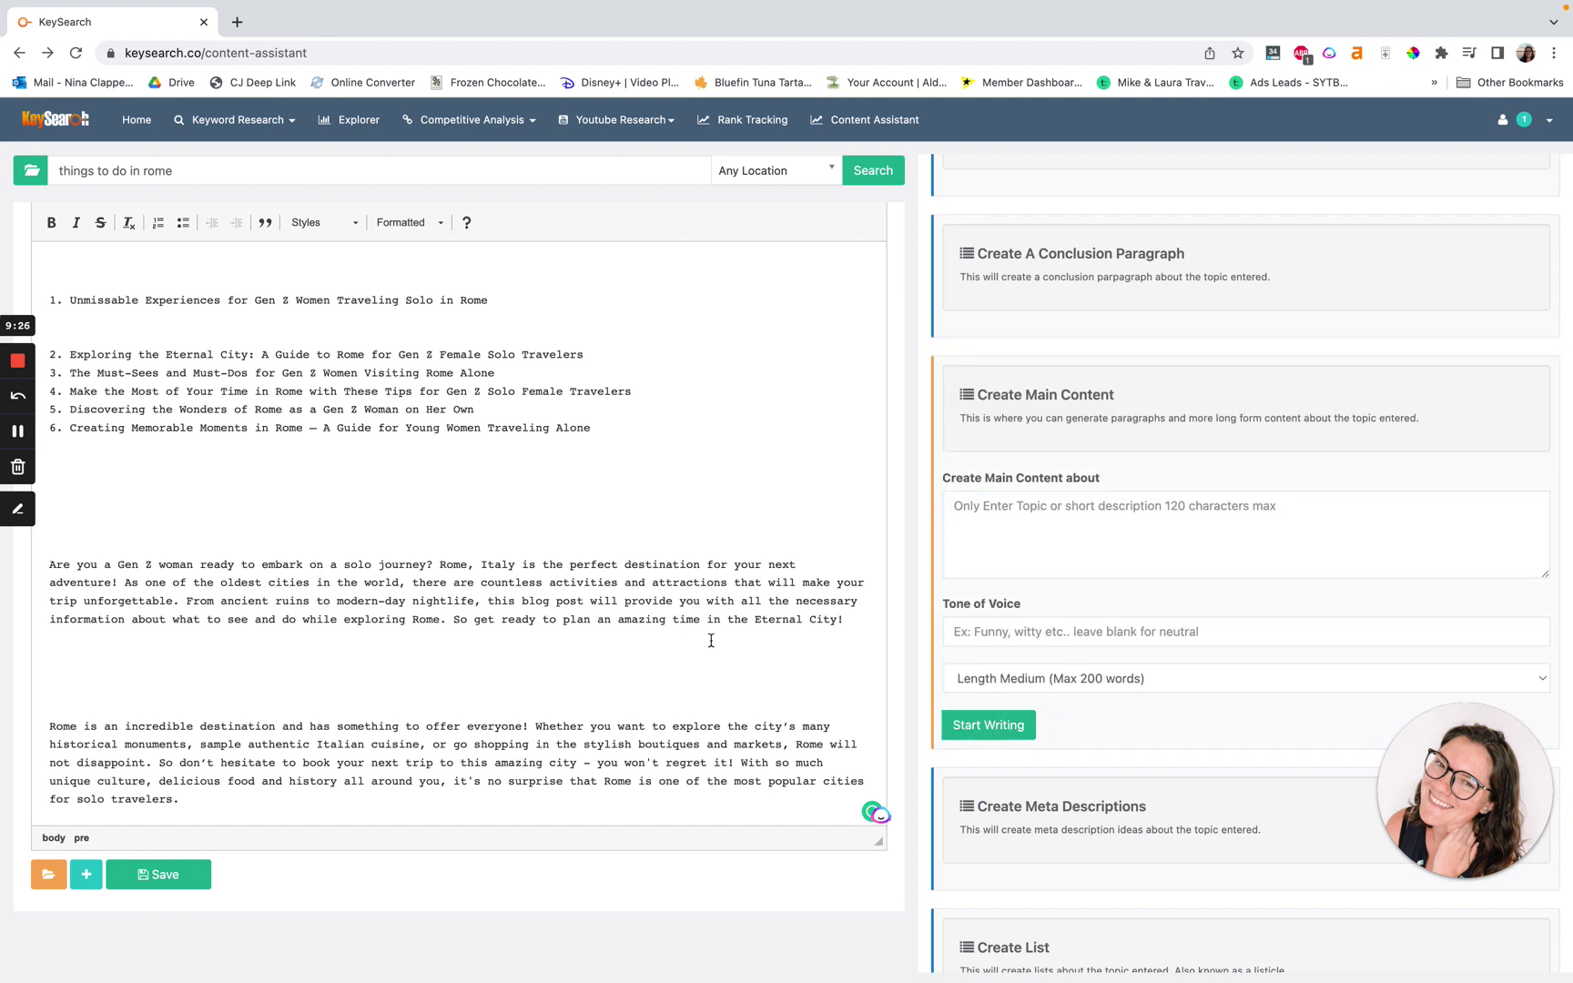
# Paste the Rome prompt plus 'Include the keyword "things to do in rome"', pick the engaging tone, and generate.
pyautogui.click(386, 821)
pyautogui.click(1134, 549)
pyautogui.write('Write a blog post about things to do in rome. Audience are gen z women solo traveling.')
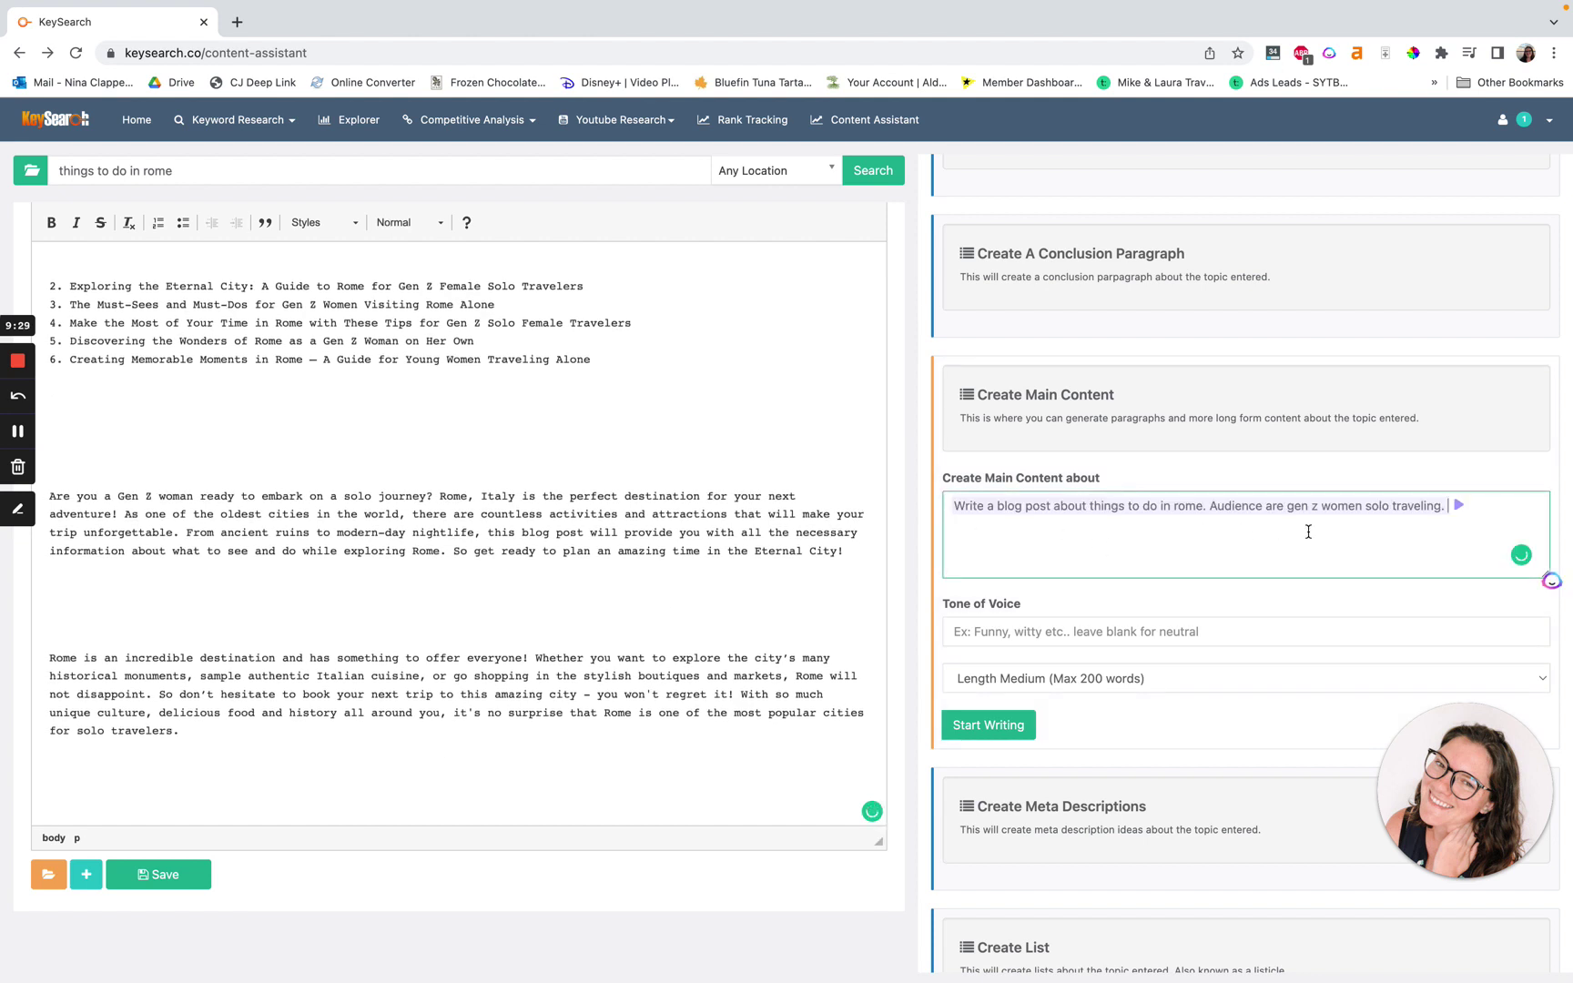
pyautogui.write('Include the keyword "r')
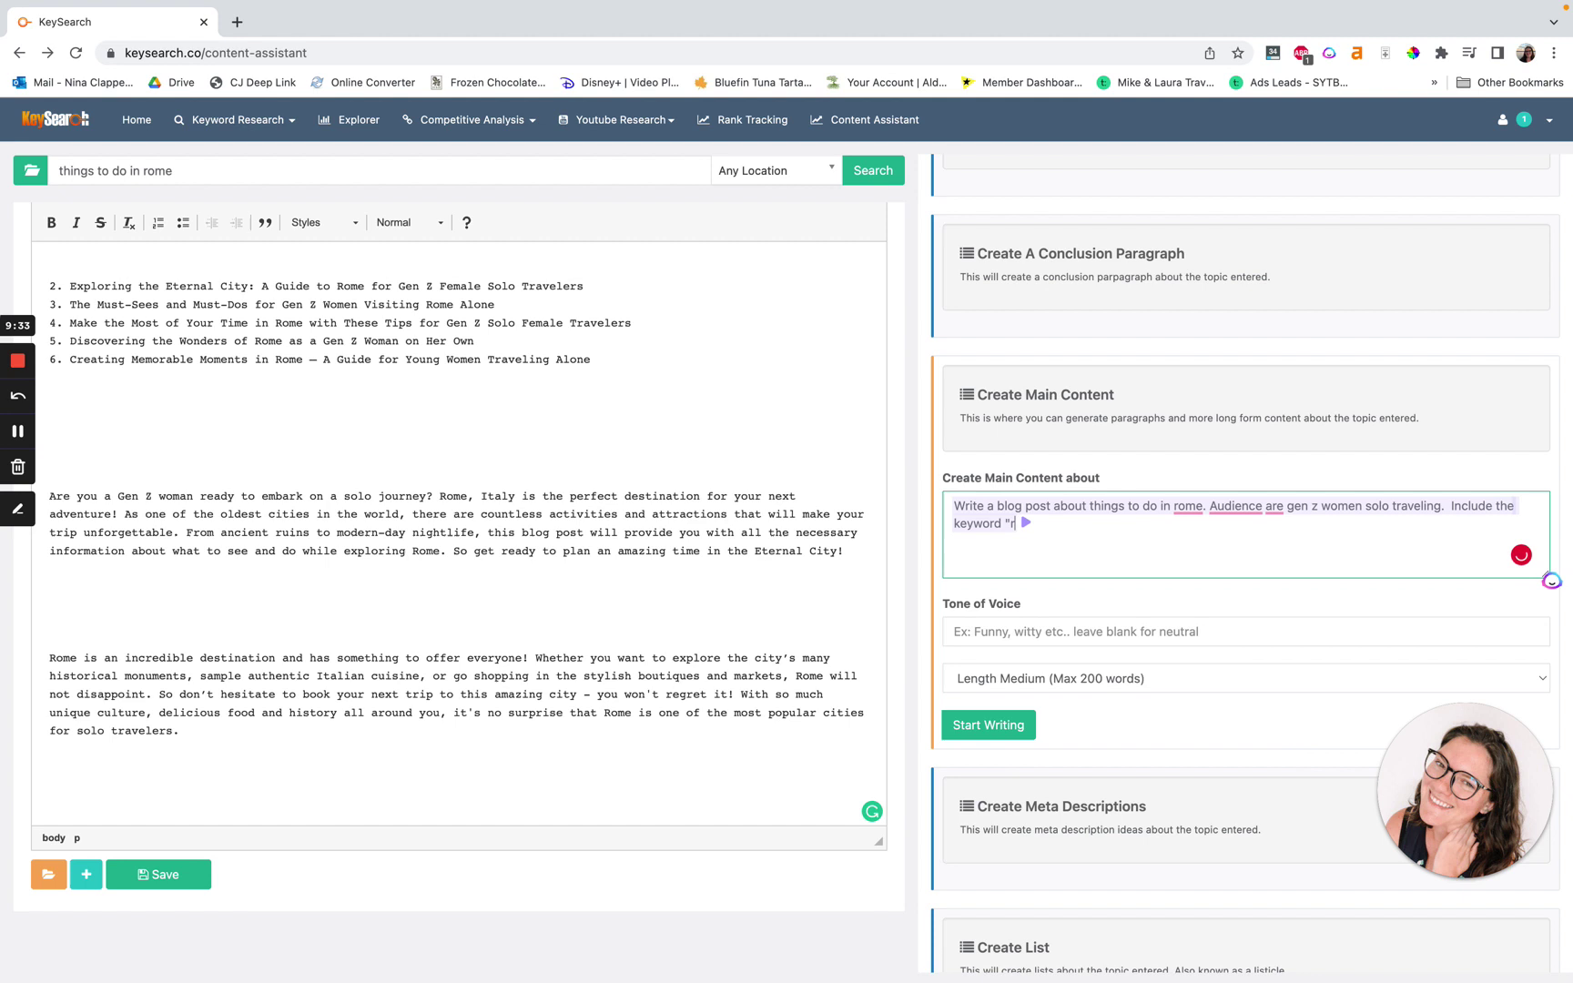
pyautogui.press('BackSpace')
pyautogui.write('things to do in rome"')
pyautogui.click(1263, 623)
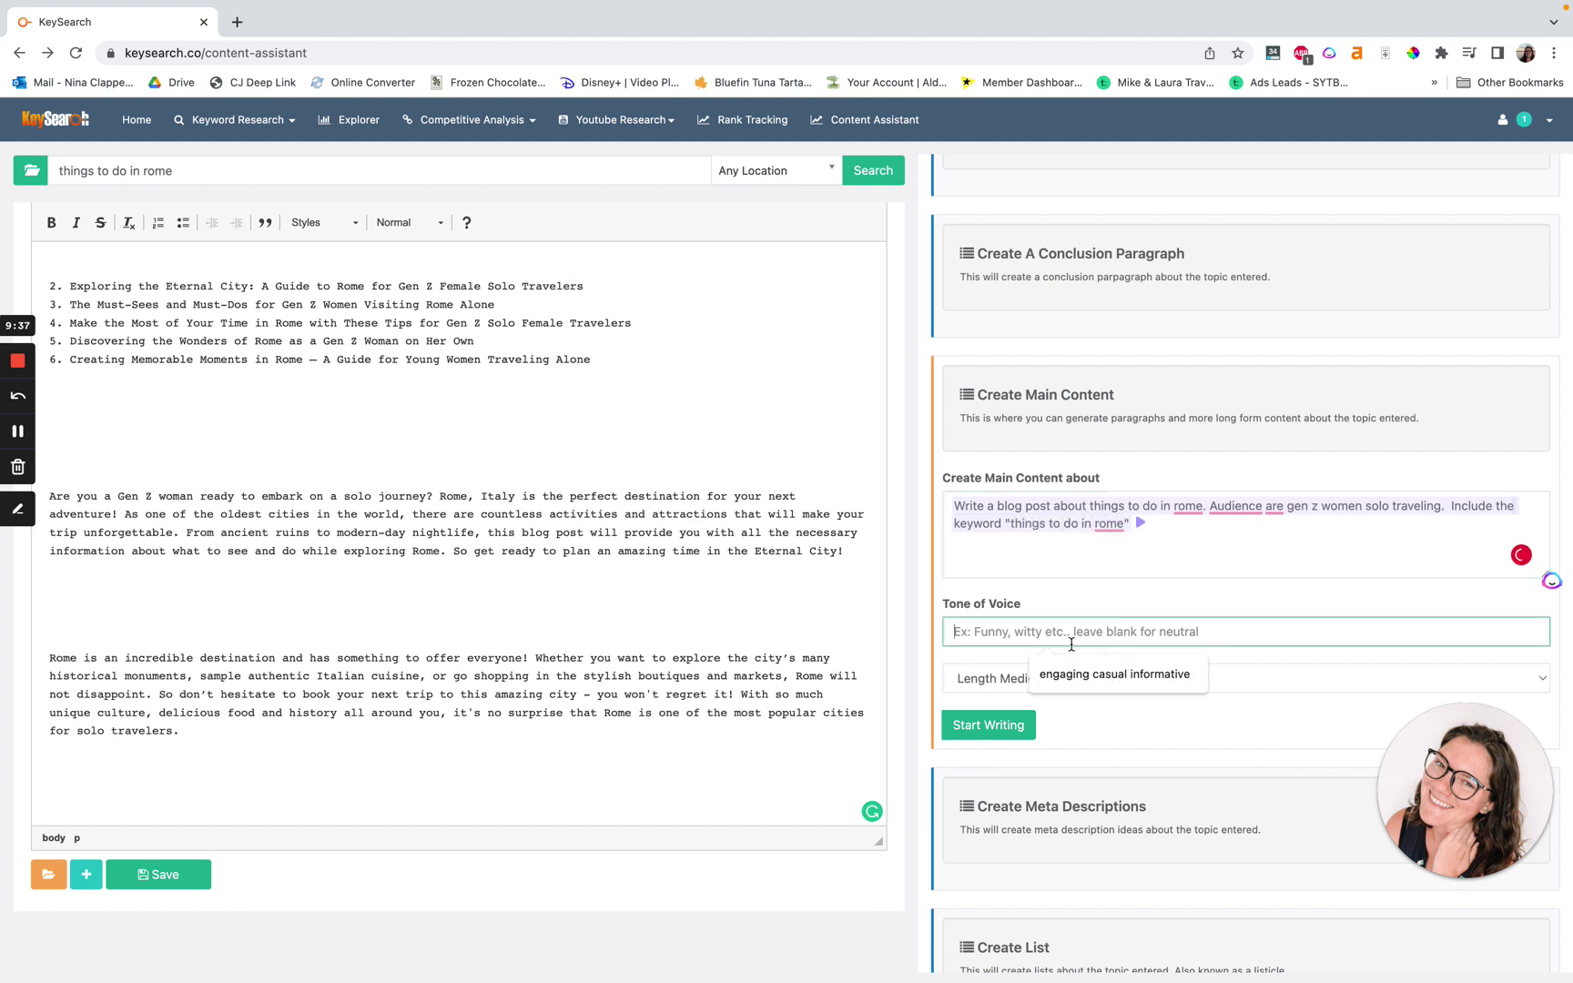
pyautogui.click(1073, 675)
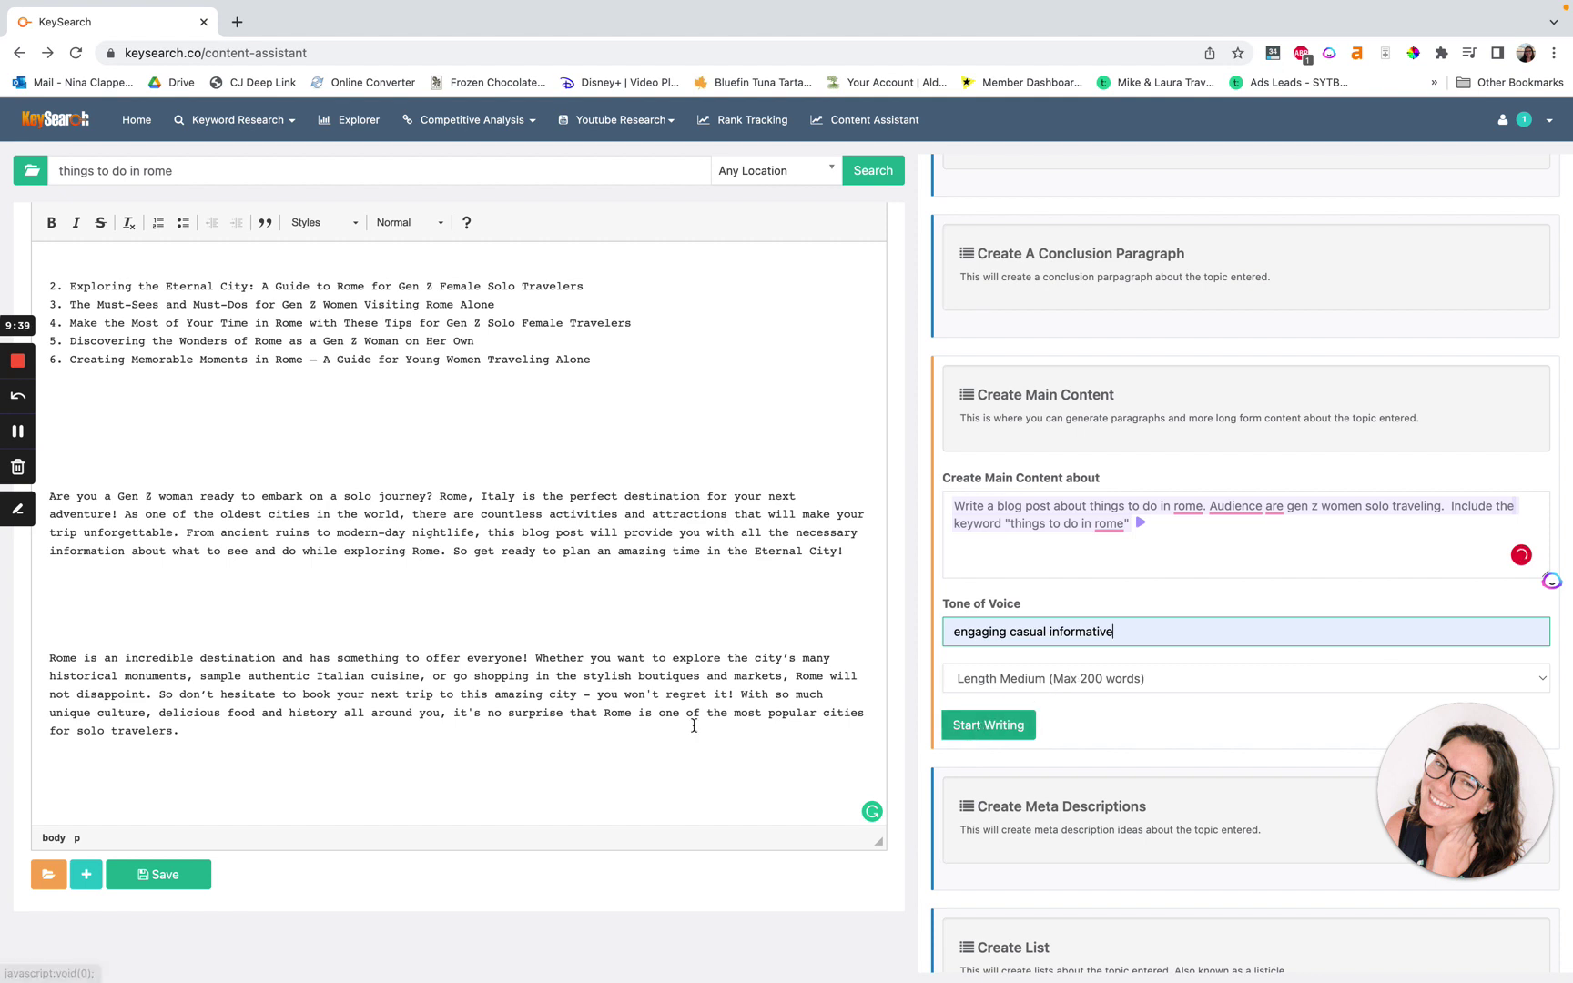
pyautogui.click(984, 726)
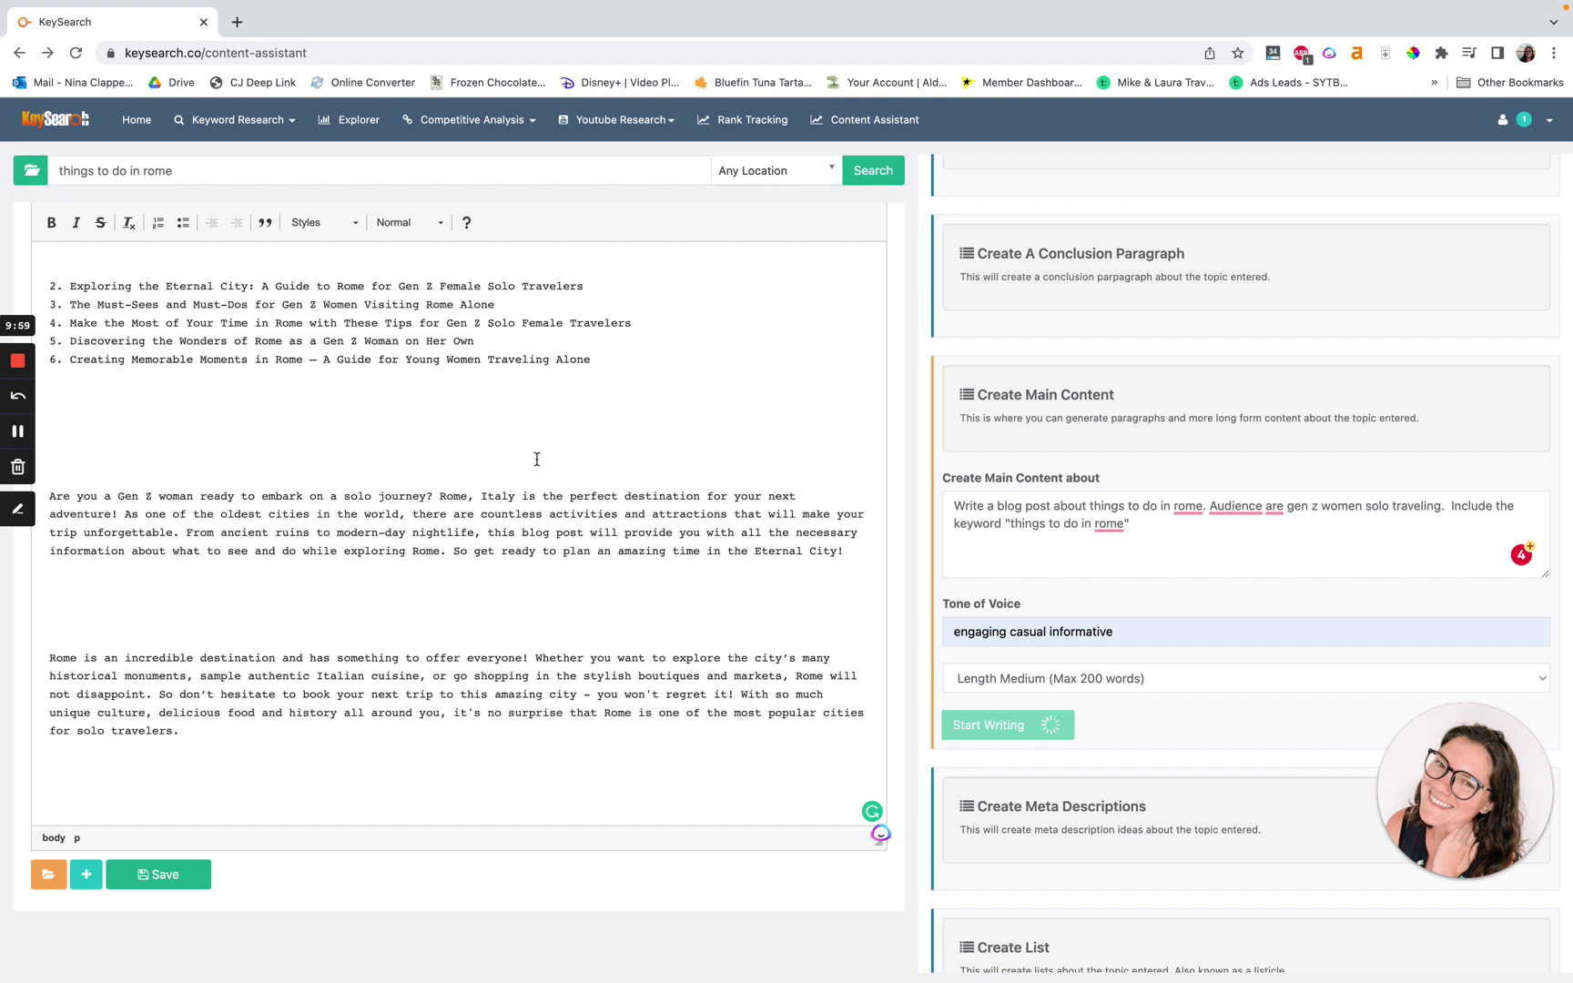
pyautogui.scroll(-1, 531, 546)
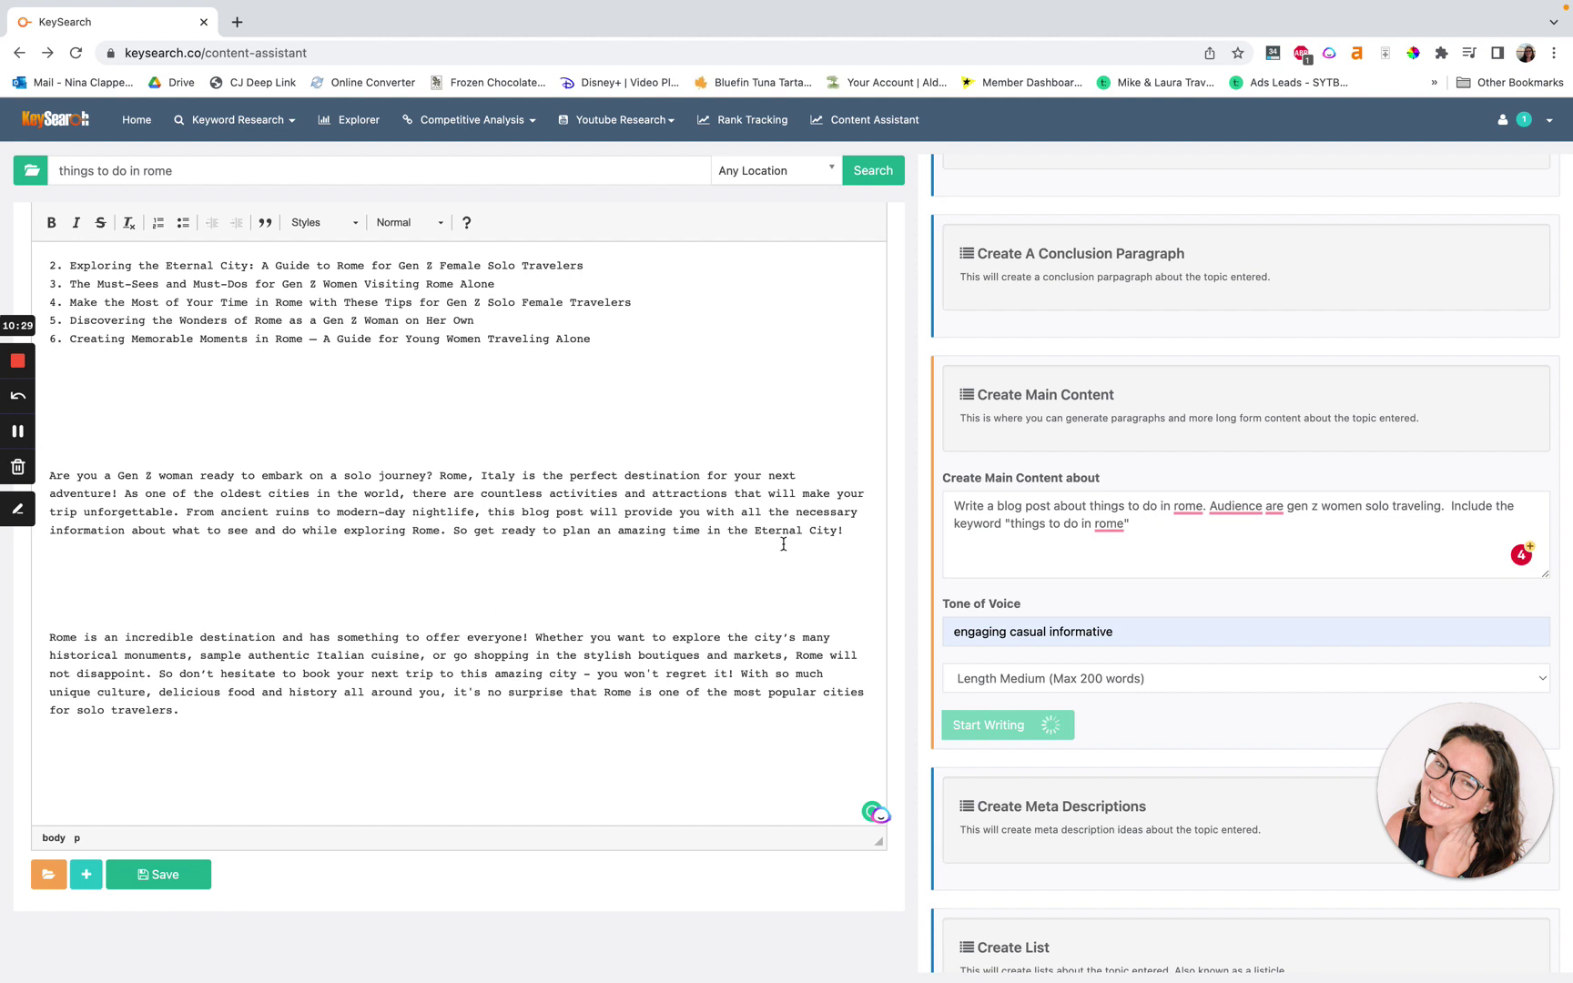
pyautogui.click(513, 737)
pyautogui.scroll(5, 496, 774)
pyautogui.scroll(-5, 495, 774)
pyautogui.scroll(-3, 1145, 801)
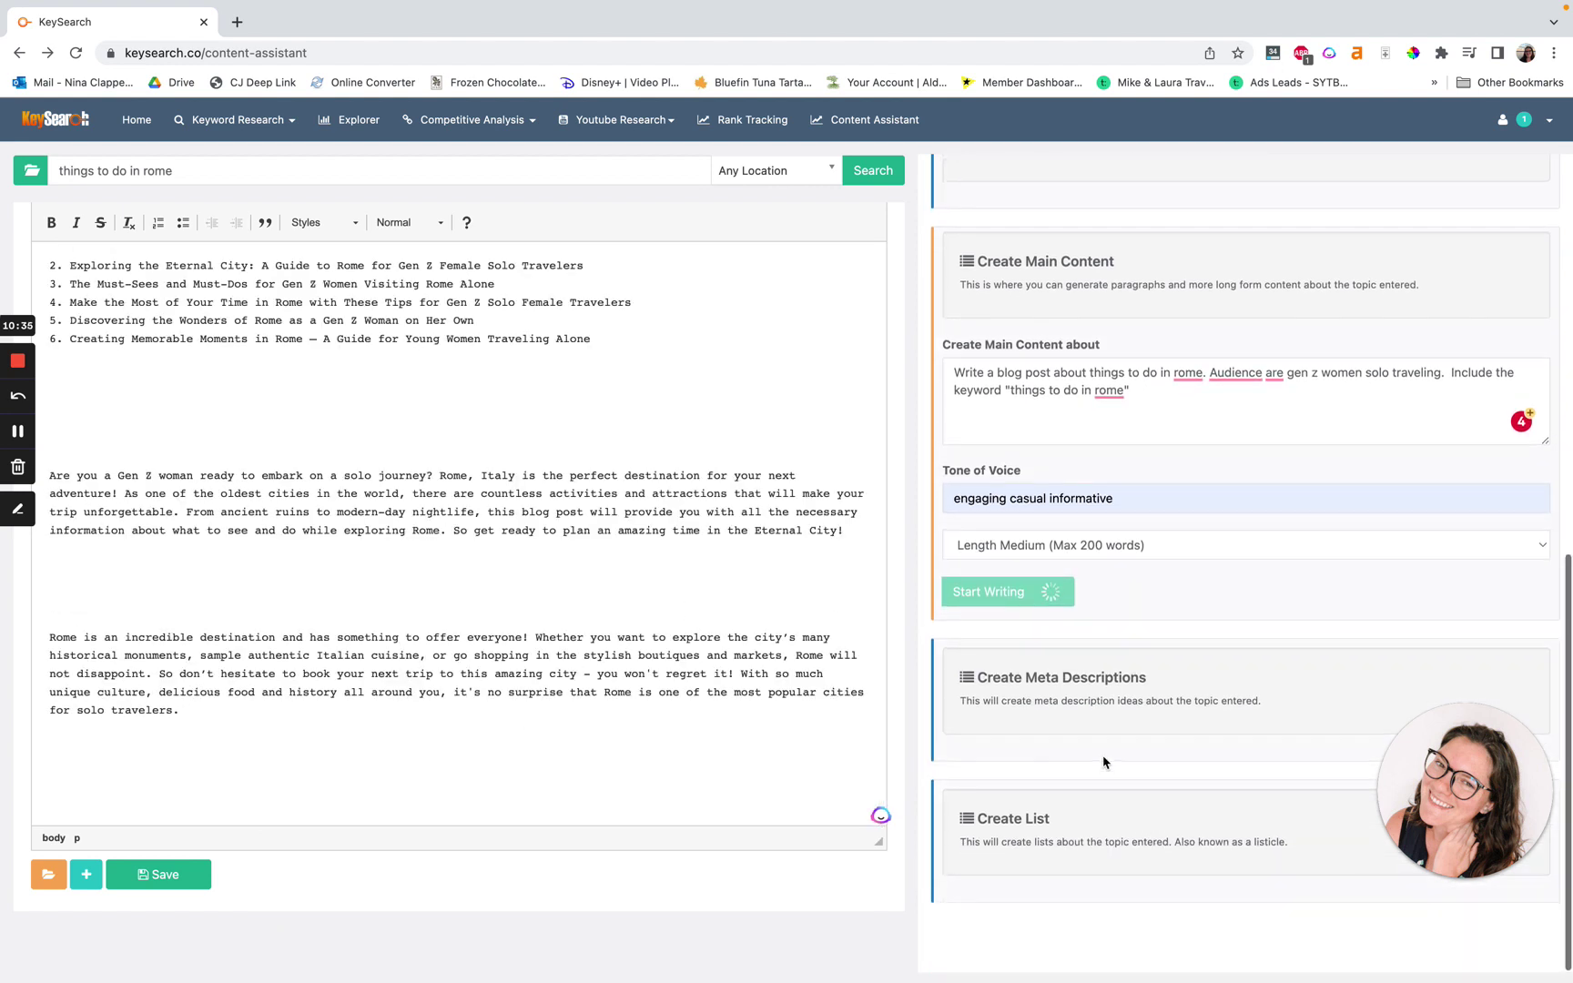
pyautogui.scroll(1, 1048, 722)
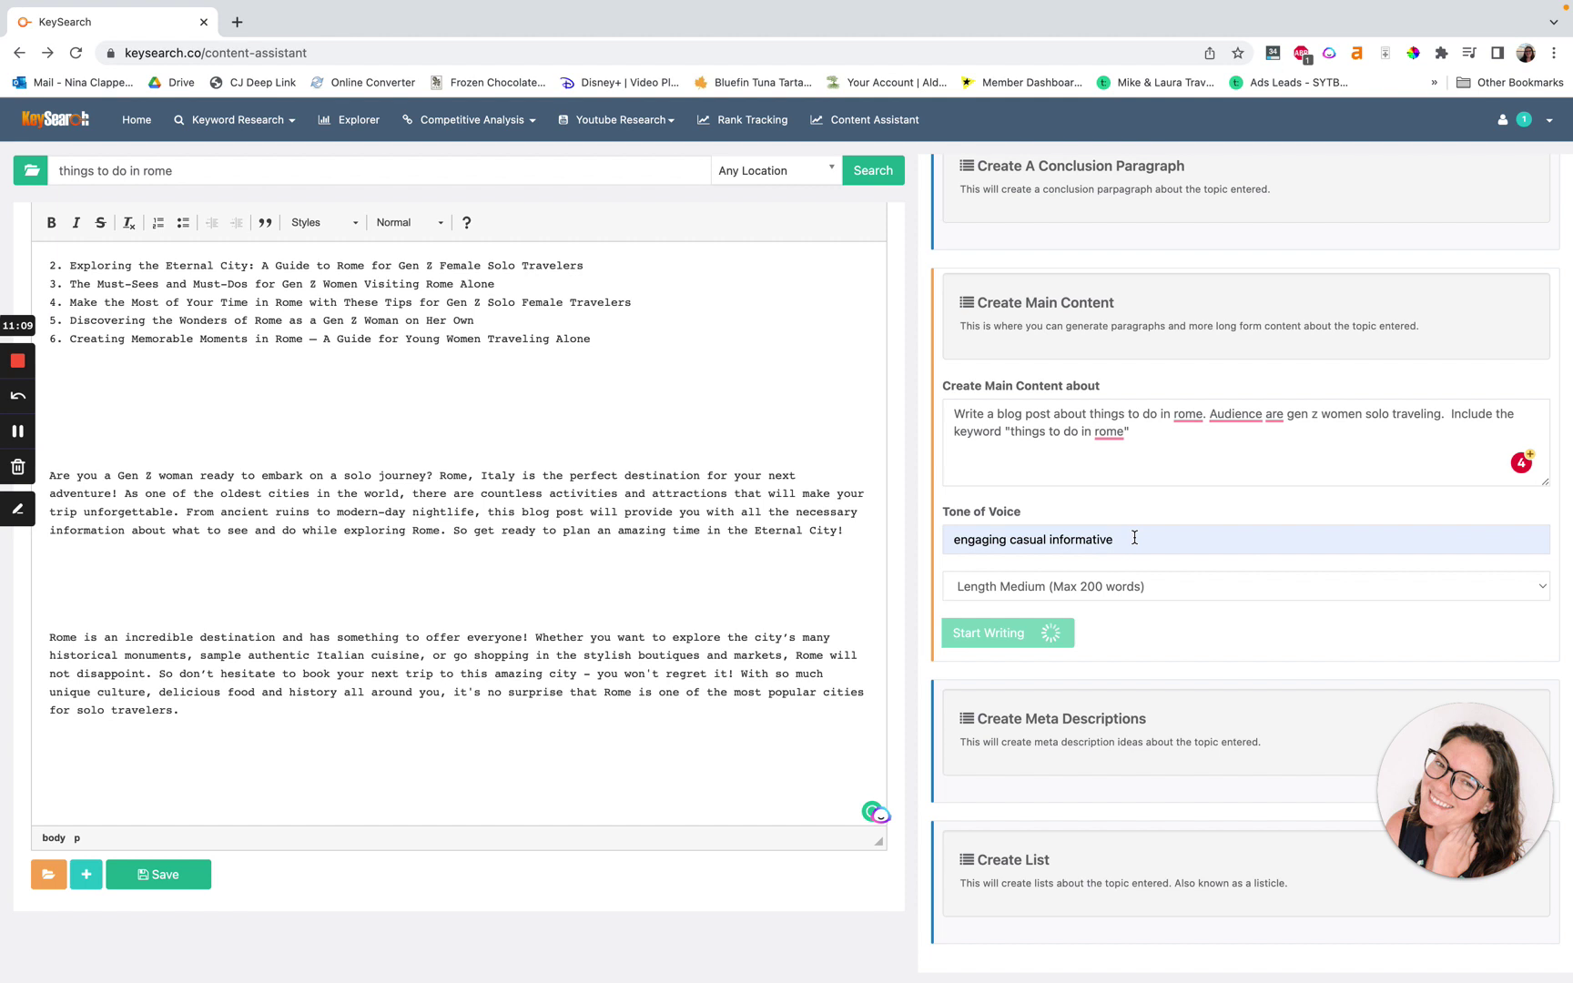
pyautogui.click(1154, 455)
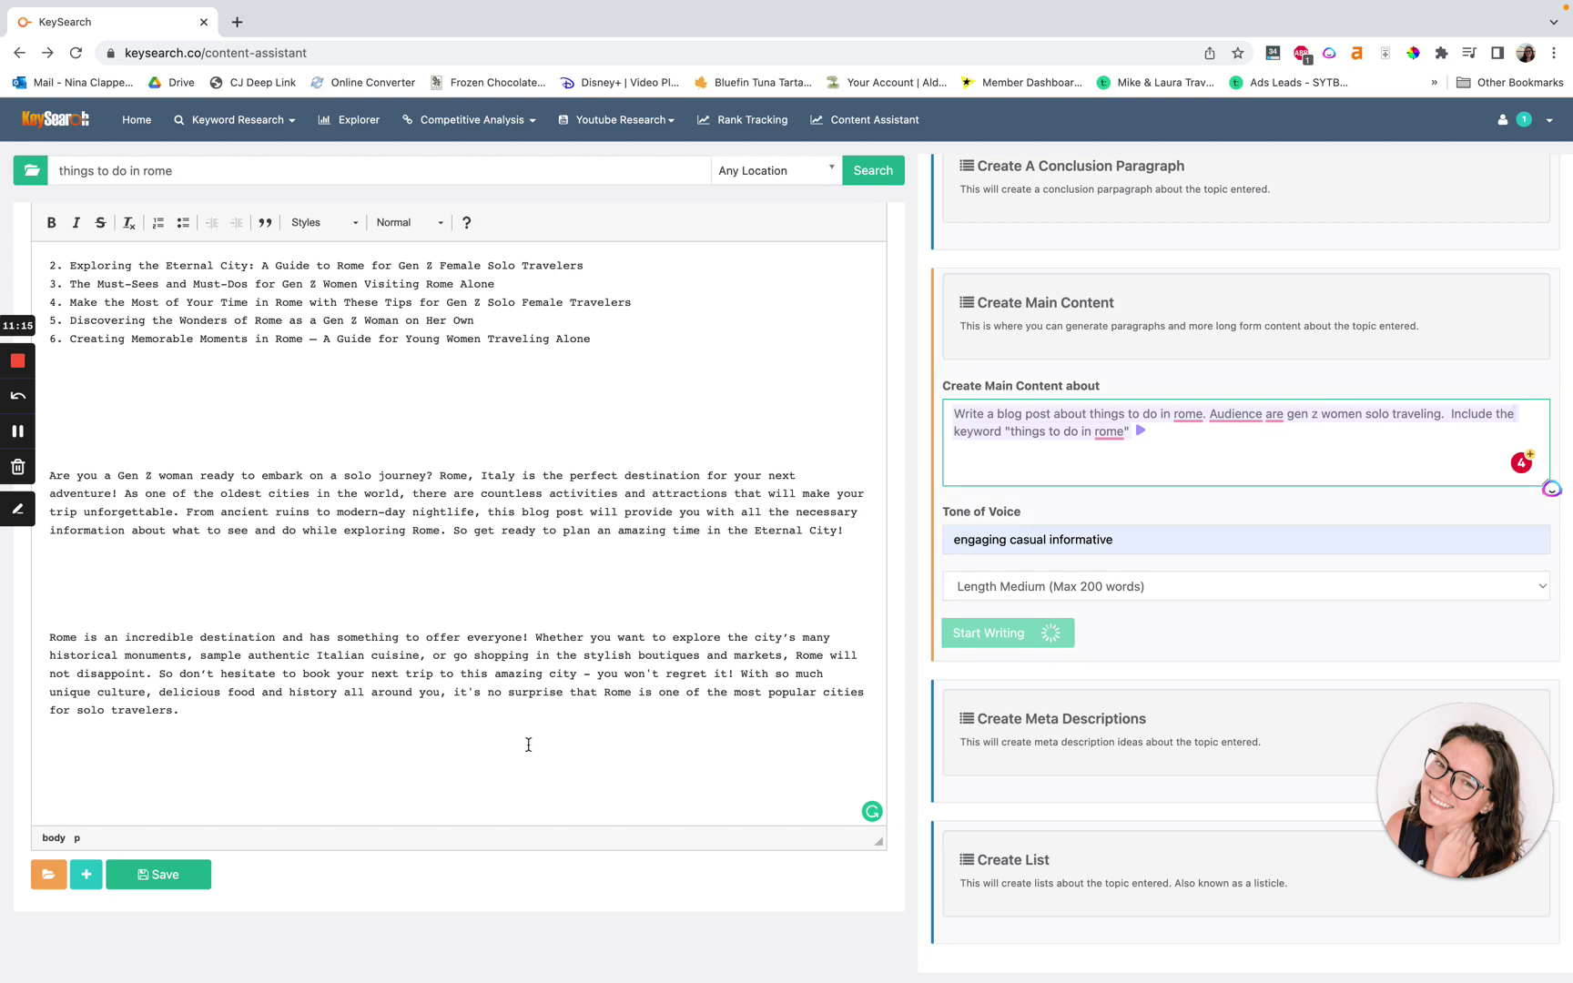
pyautogui.click(499, 761)
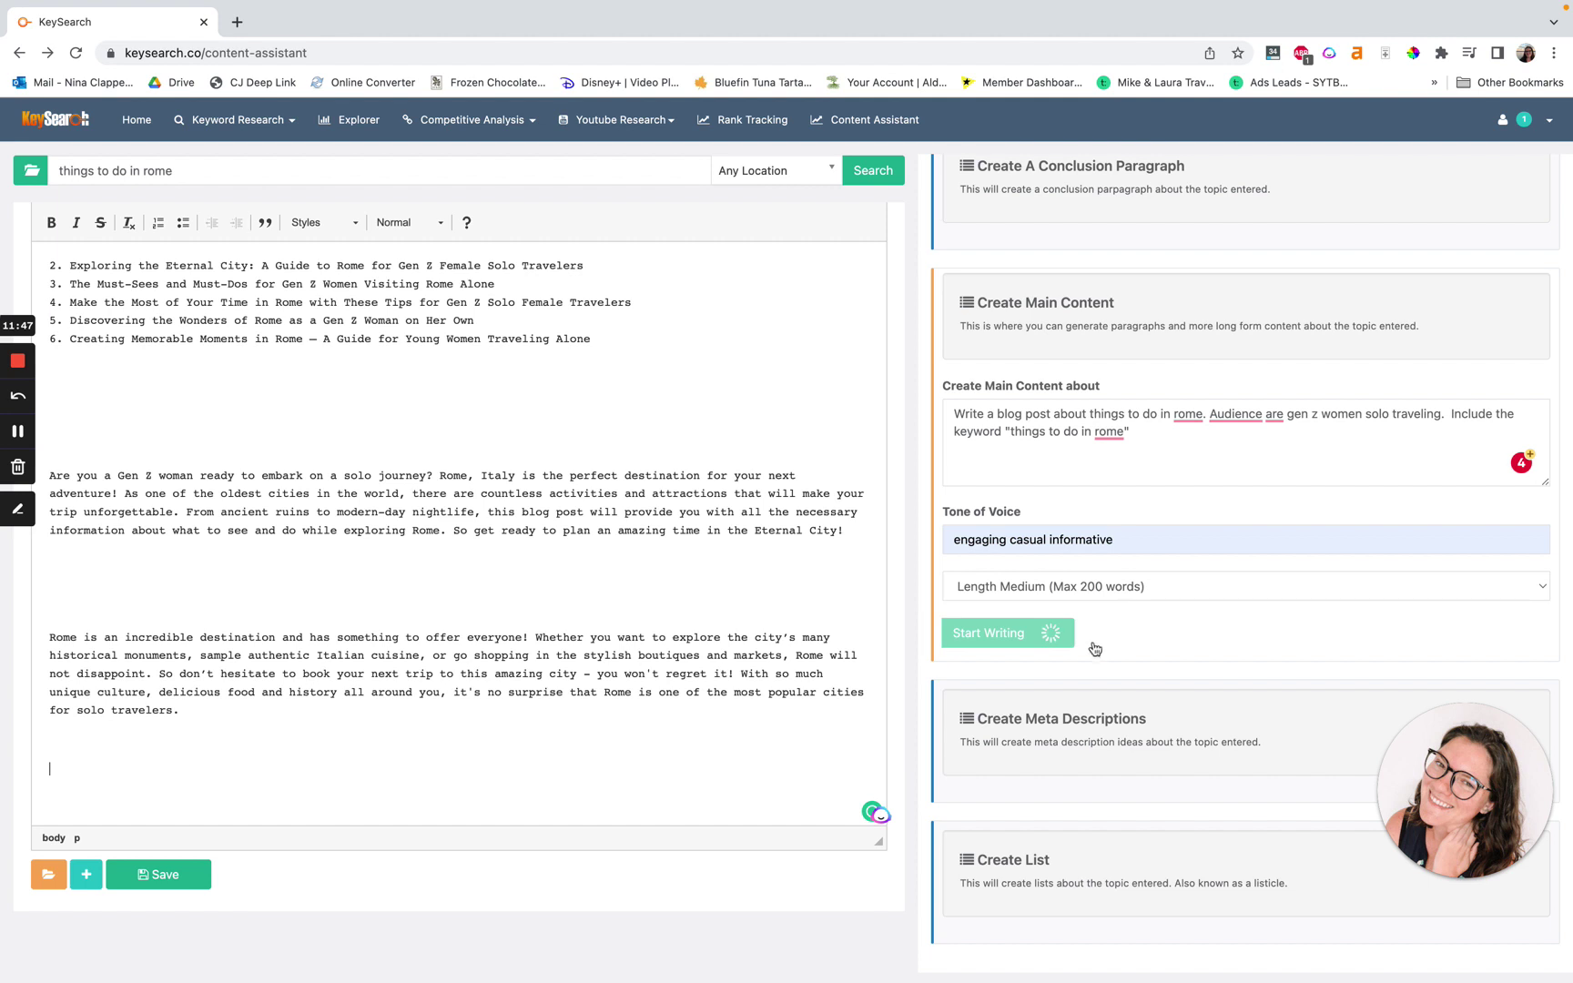
pyautogui.scroll(-1, 1092, 648)
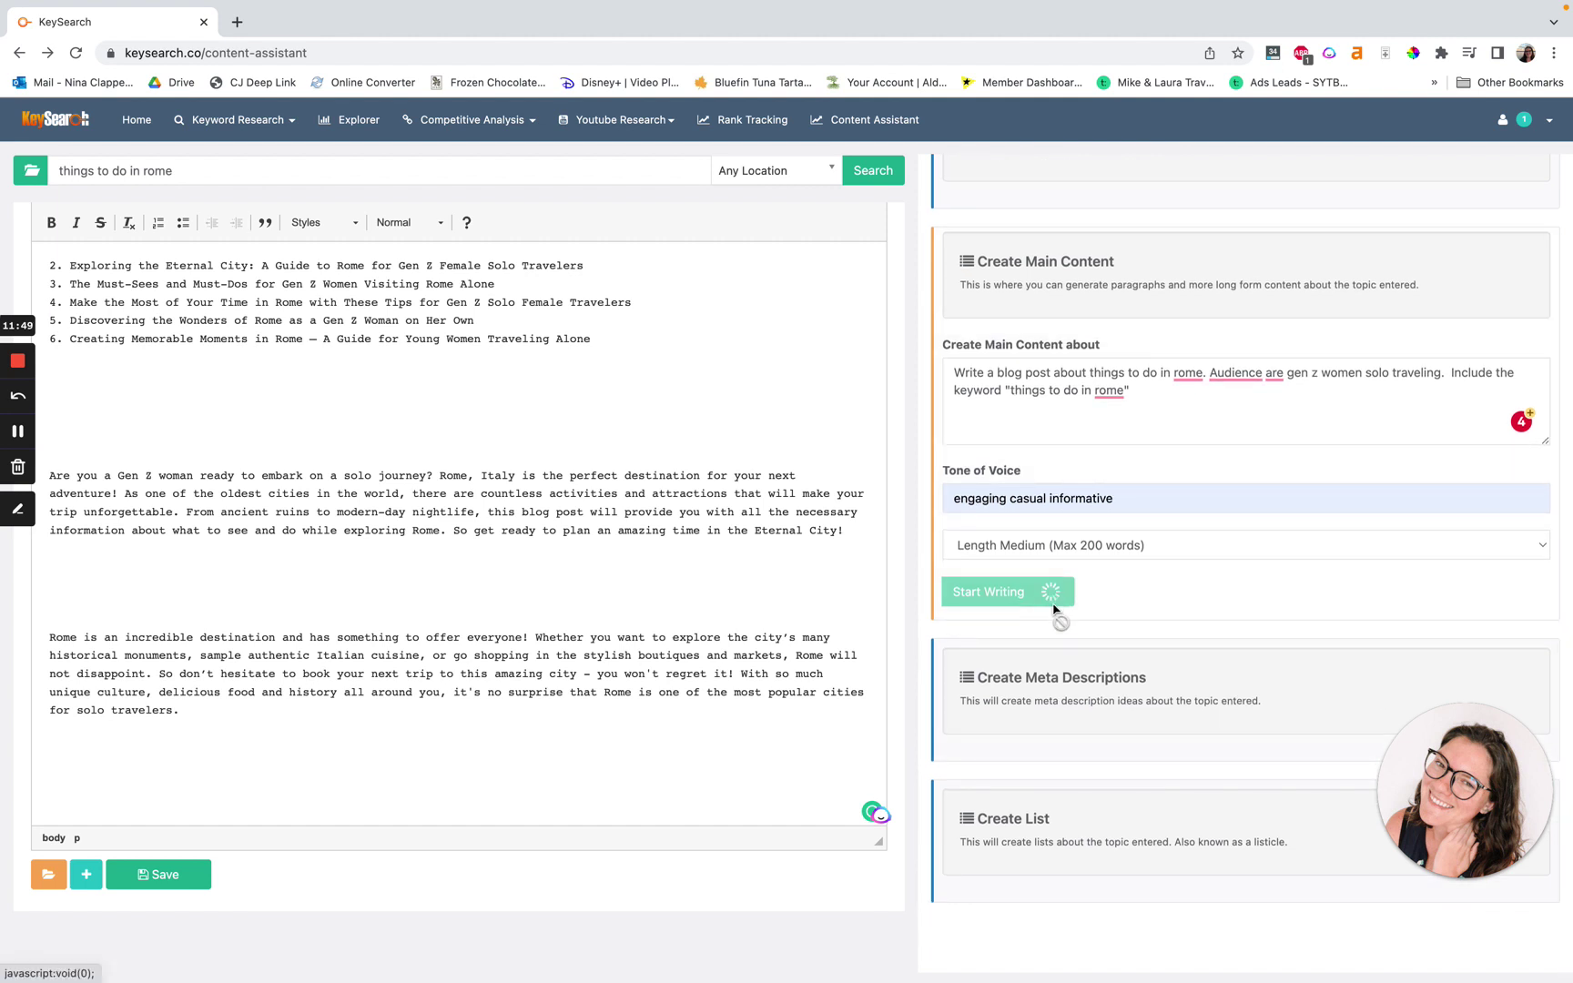
pyautogui.click(1064, 674)
pyautogui.click(1089, 335)
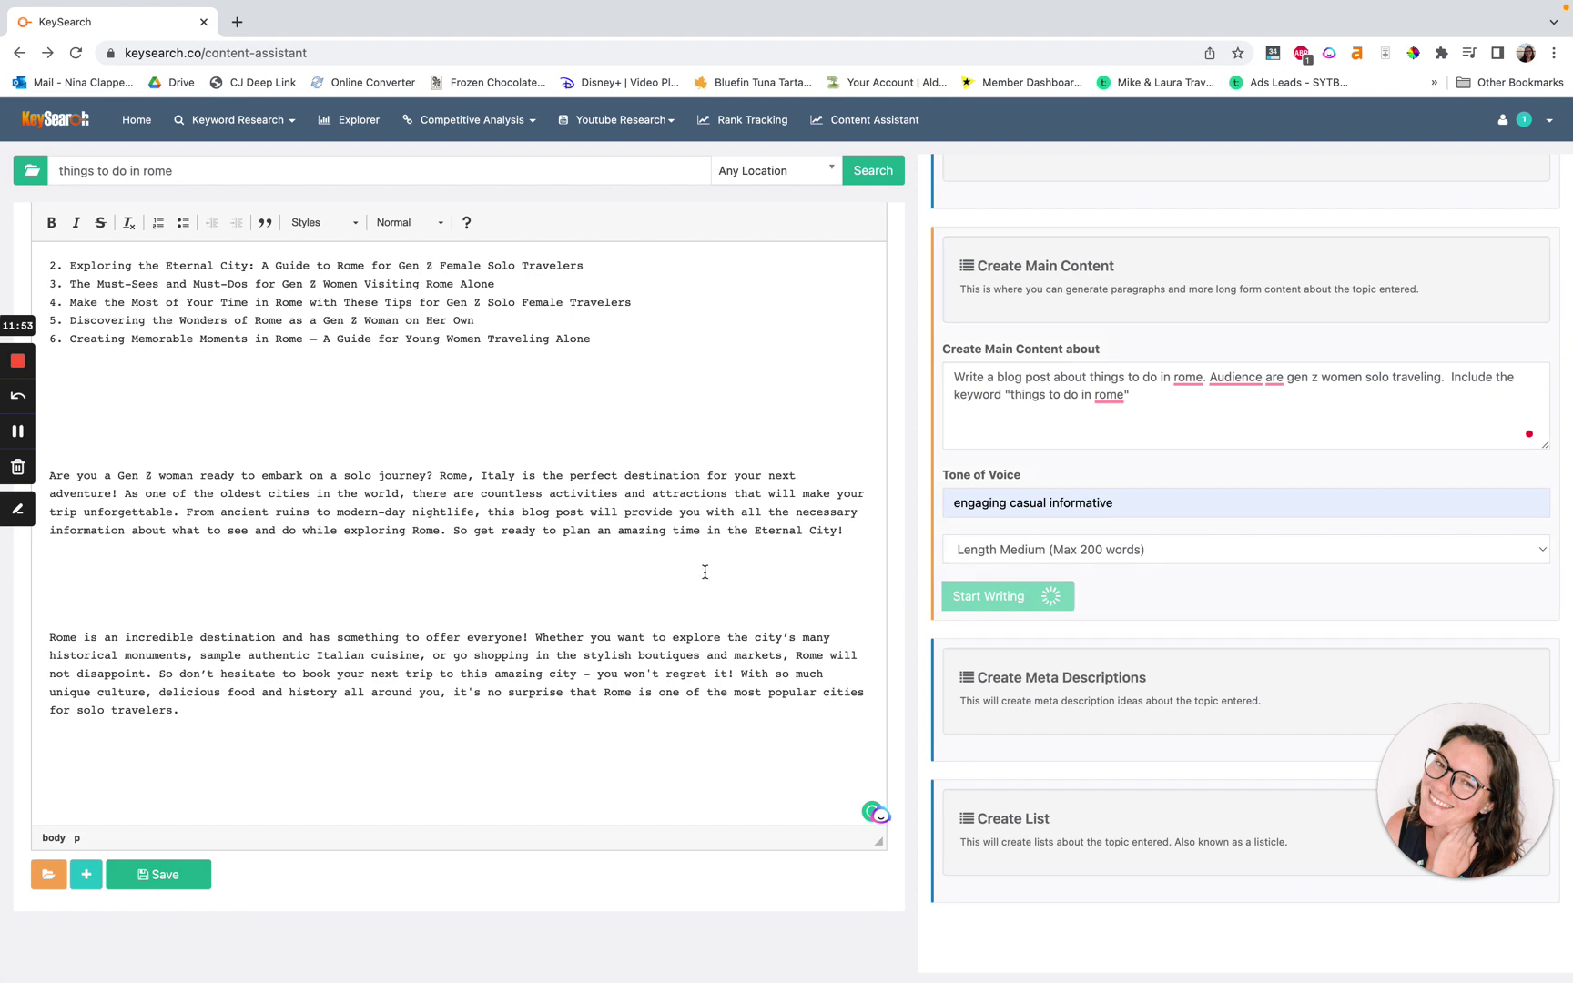
pyautogui.scroll(10, 705, 571)
pyautogui.scroll(-10, 805, 600)
# Set the Create Meta Descriptions length to Short (Max 100 words), leaving topic and tone empty.
pyautogui.click(1074, 673)
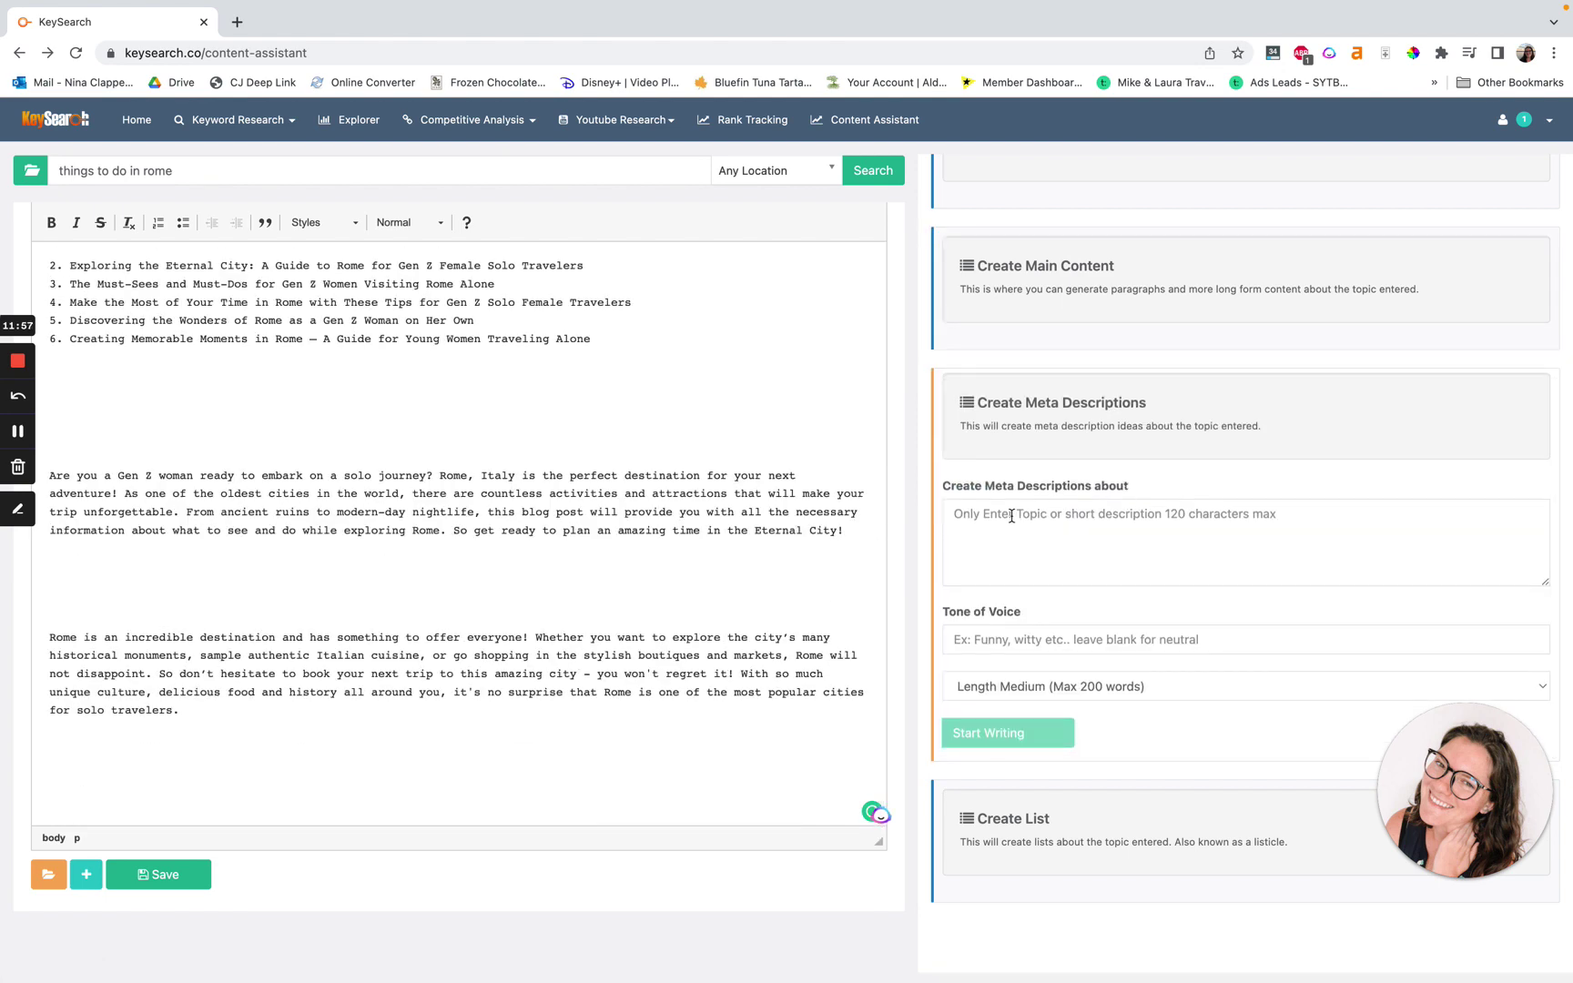
pyautogui.click(1039, 519)
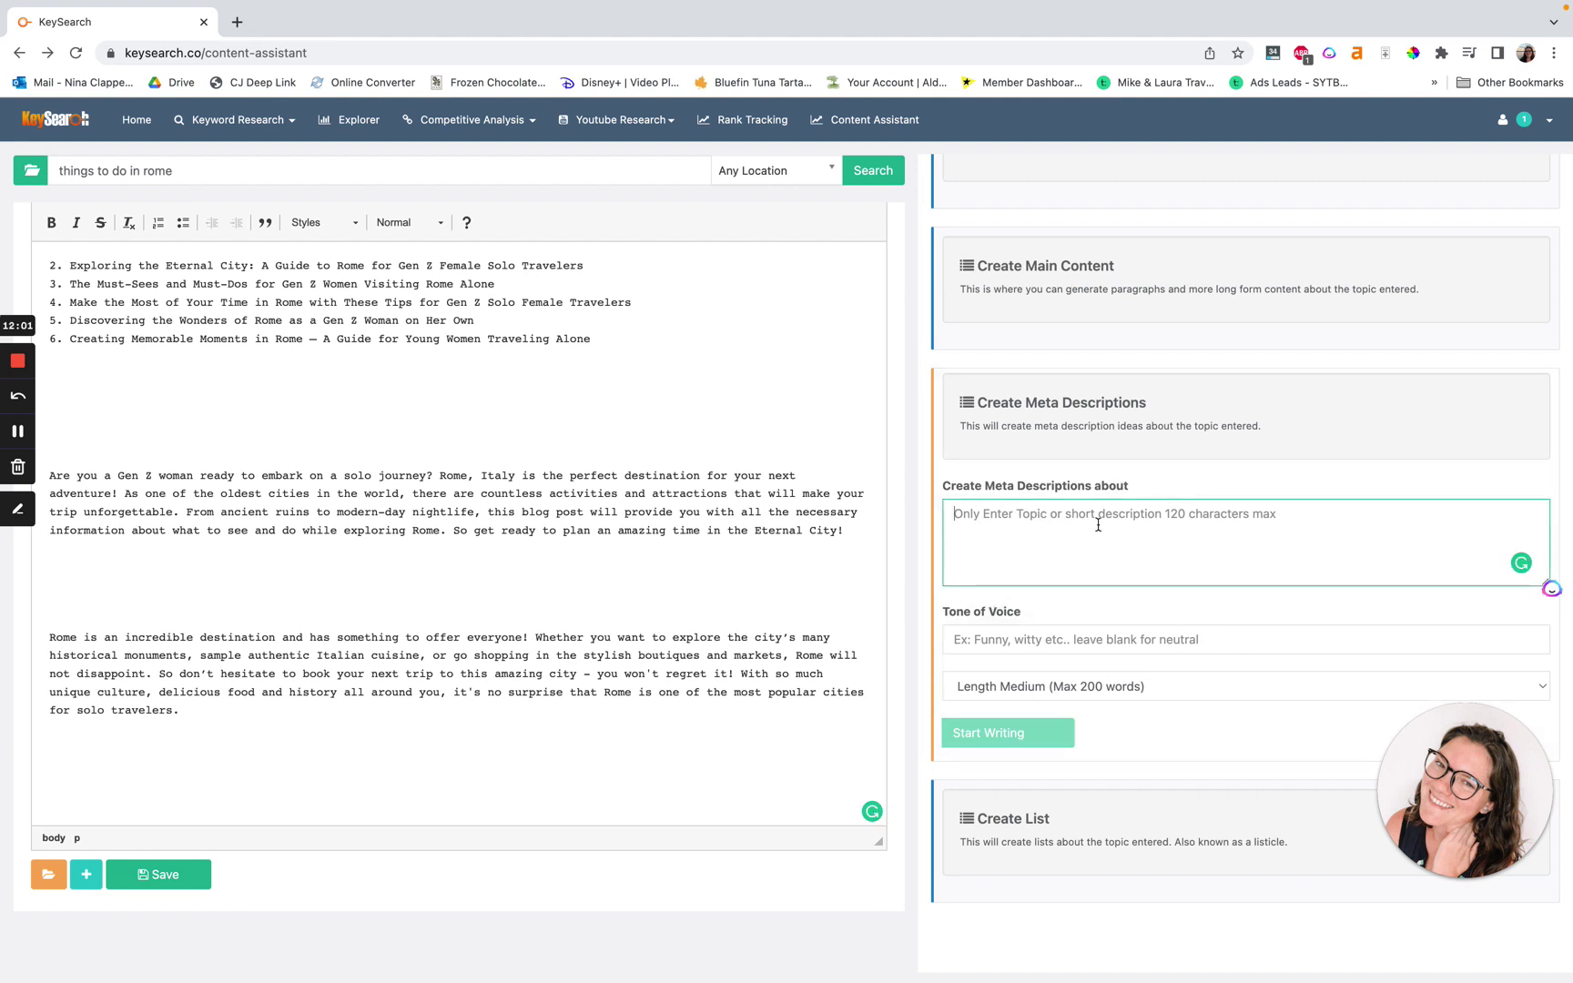
pyautogui.click(1083, 701)
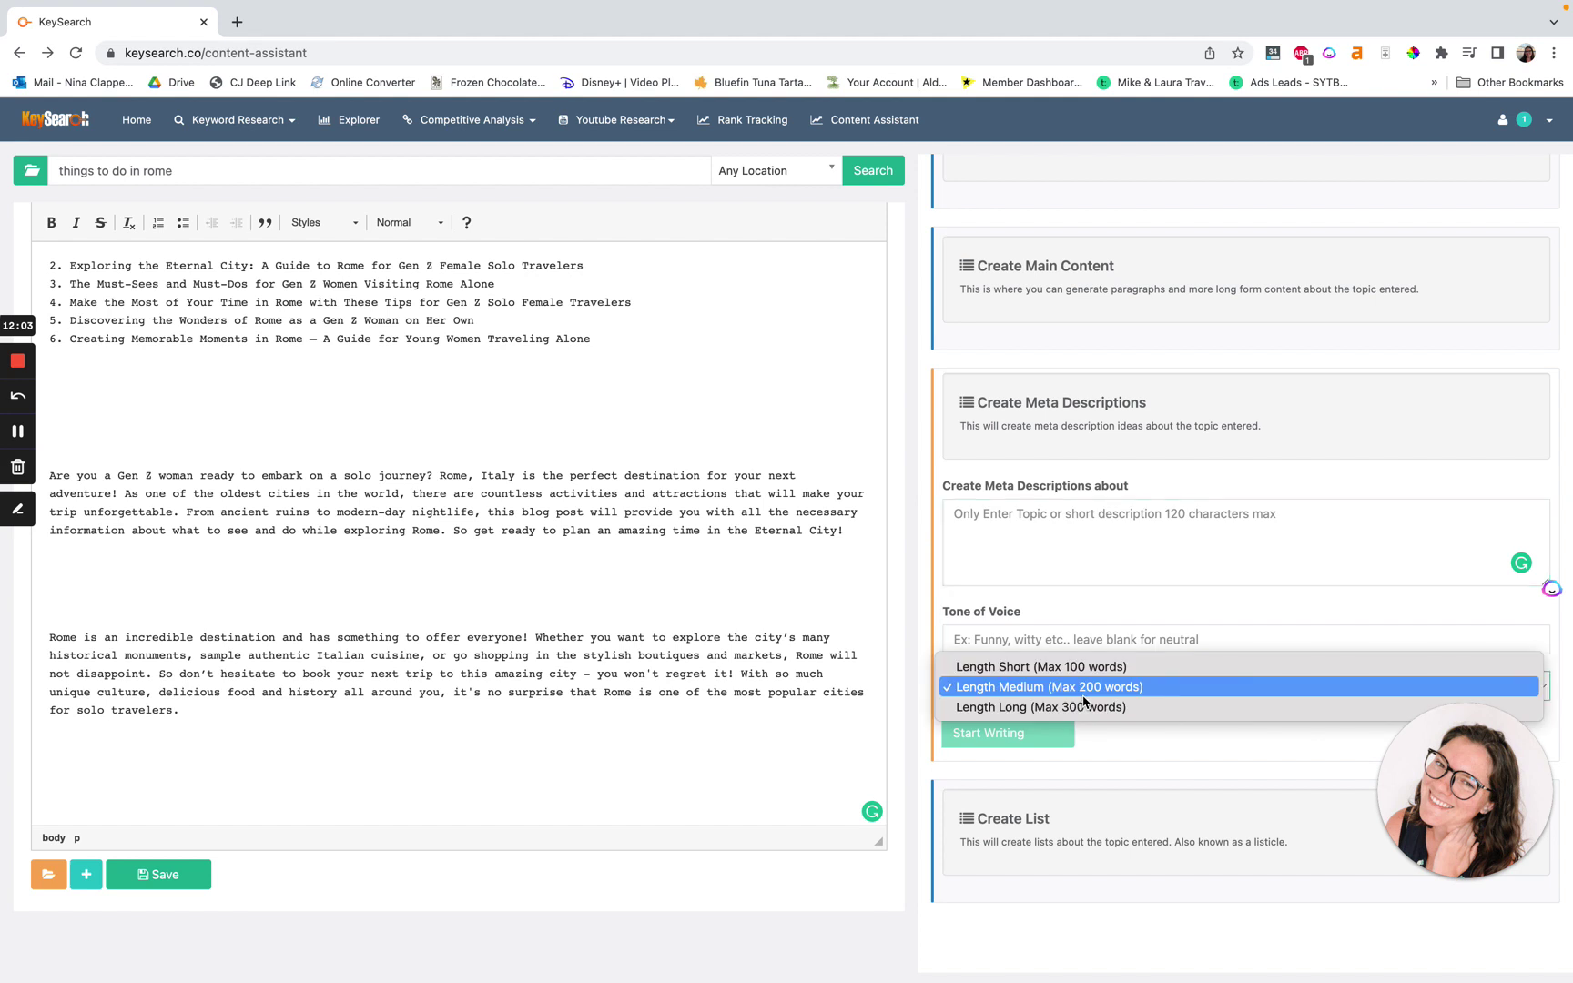
pyautogui.click(1068, 660)
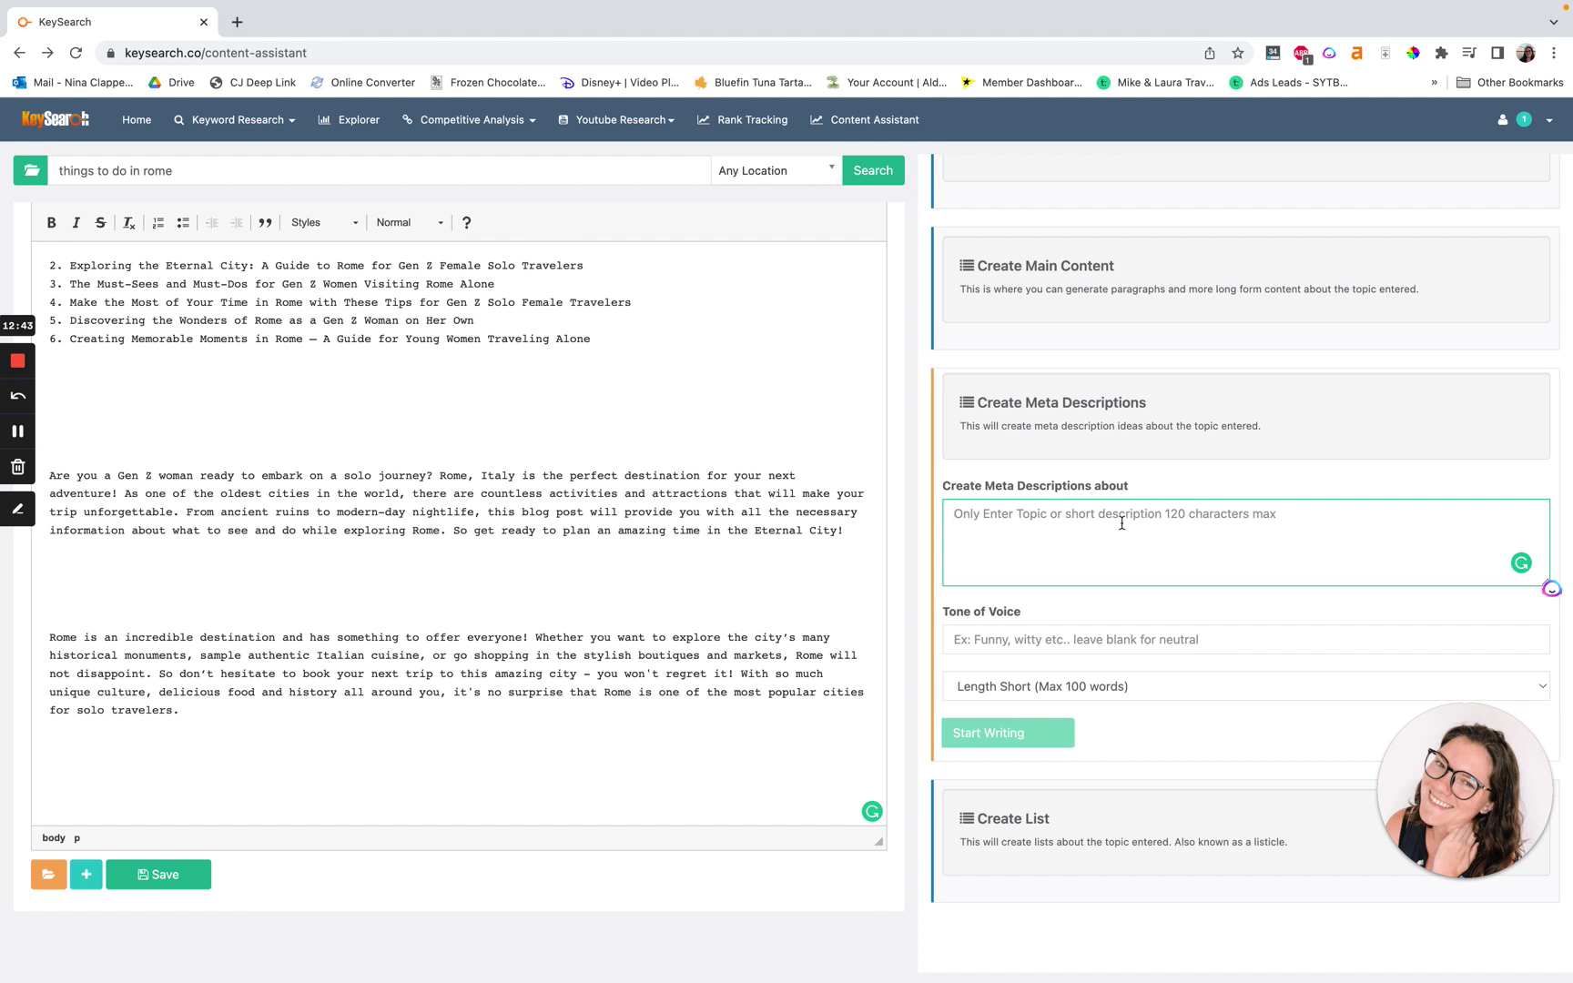
pyautogui.click(1071, 685)
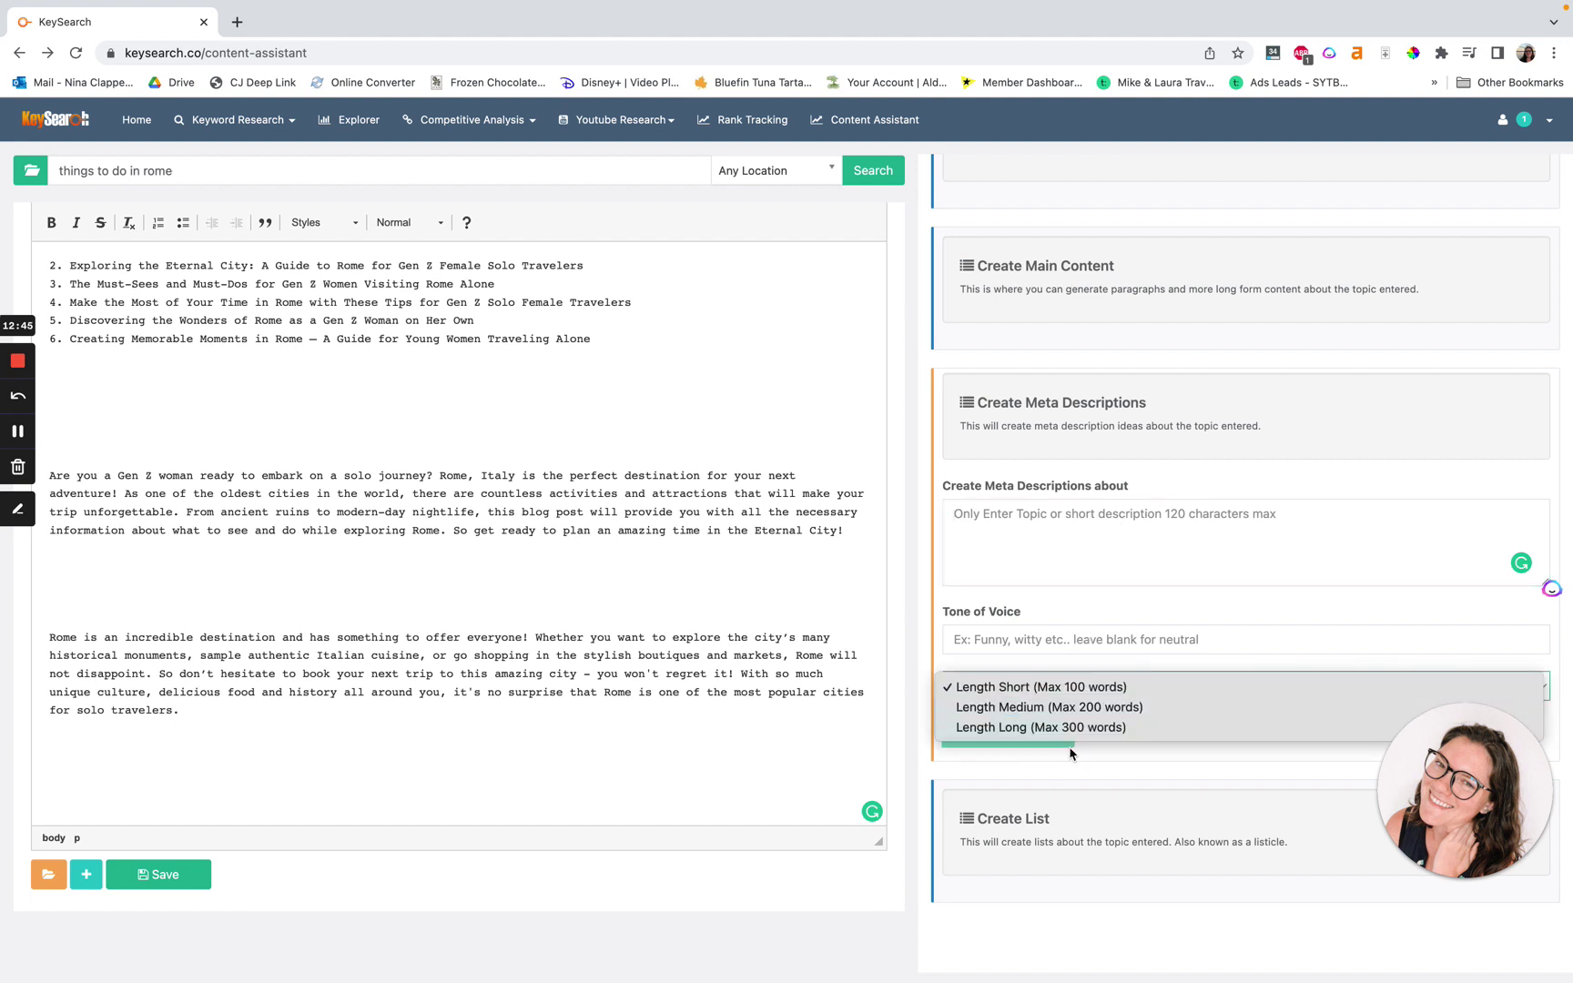
pyautogui.click(1072, 563)
pyautogui.click(1070, 536)
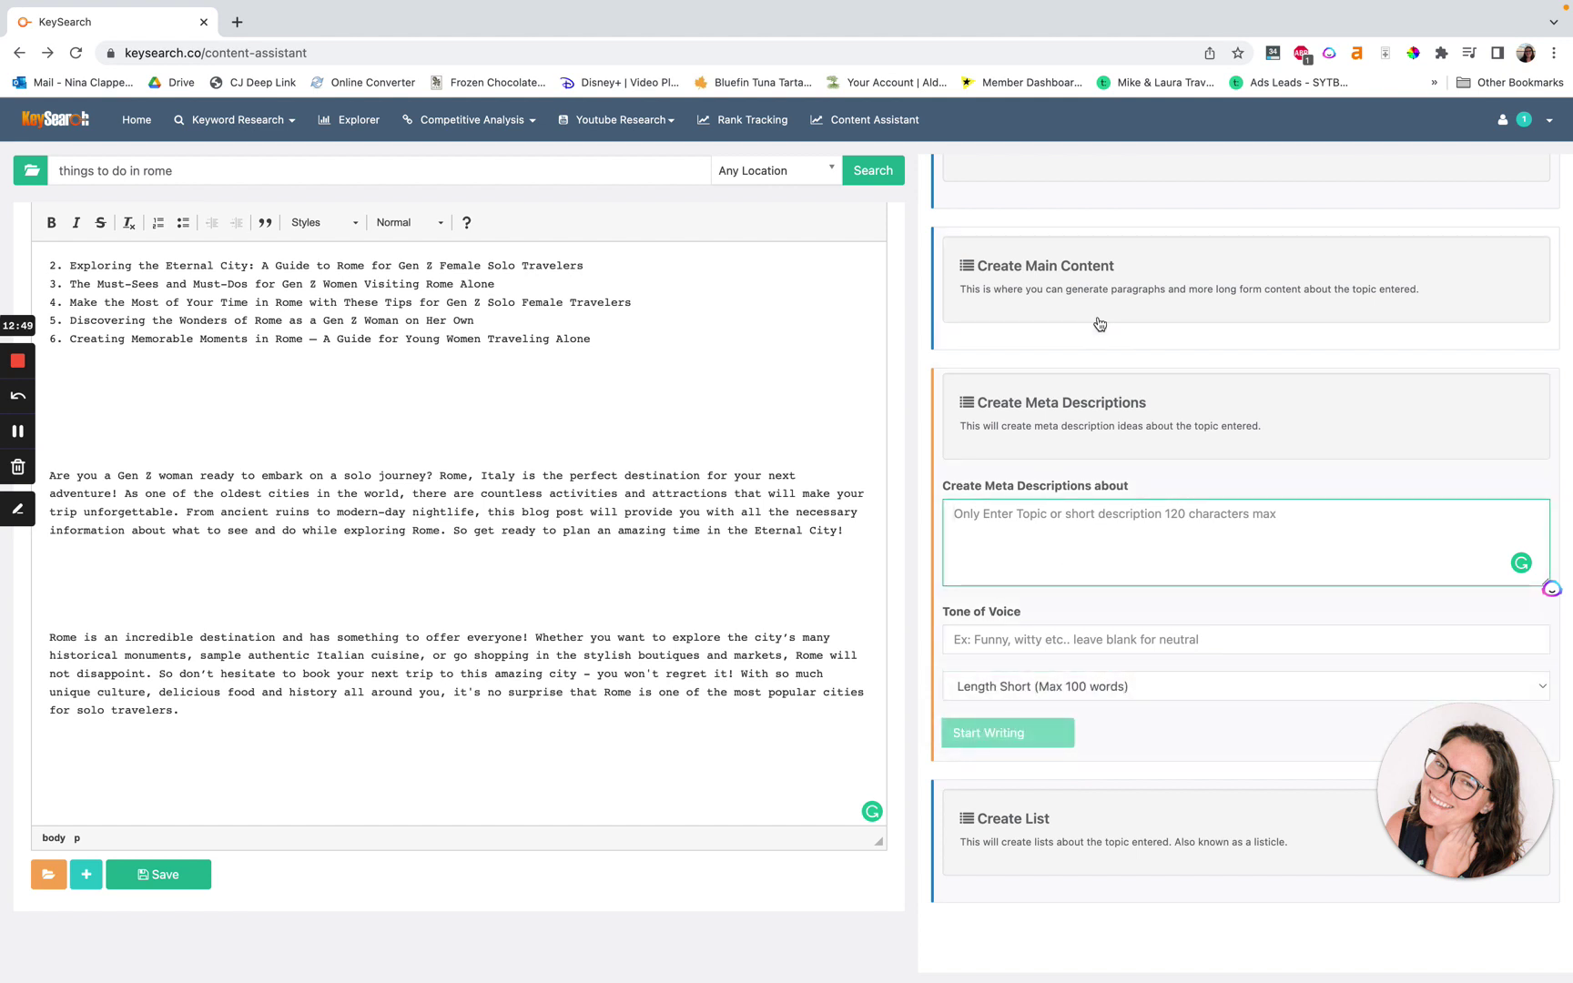
# Paste the Rome Gen Z solo-travel brief into Create List, start writing, then reopen Create Main Content.
pyautogui.click(1083, 425)
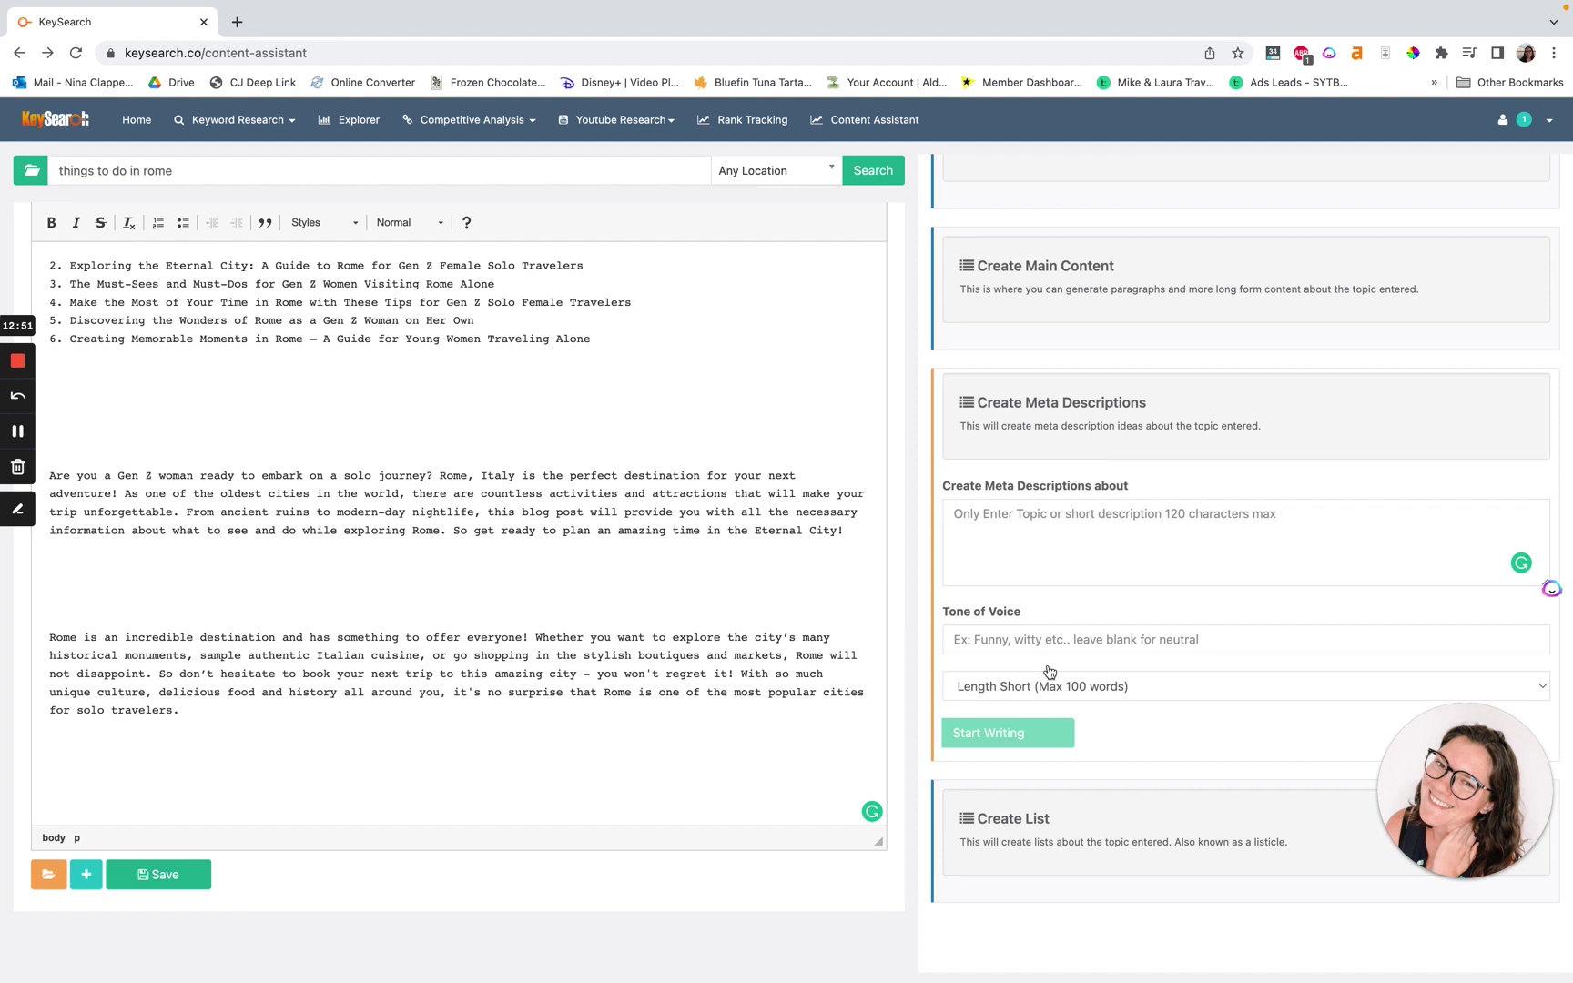
pyautogui.click(1045, 843)
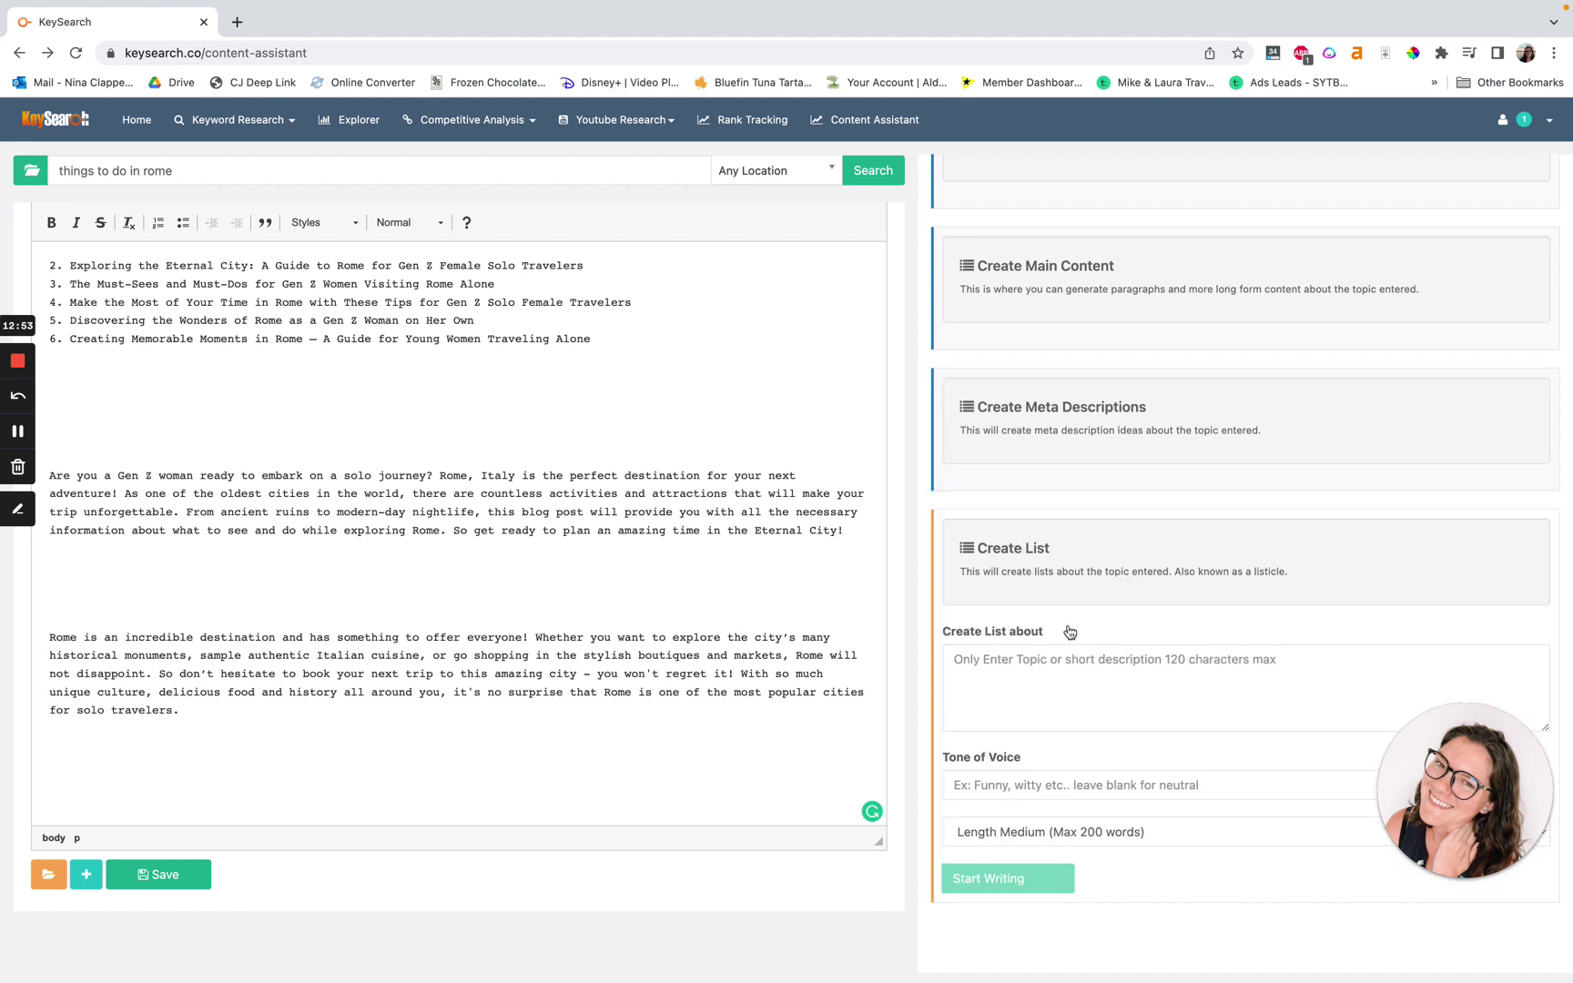
pyautogui.click(1019, 664)
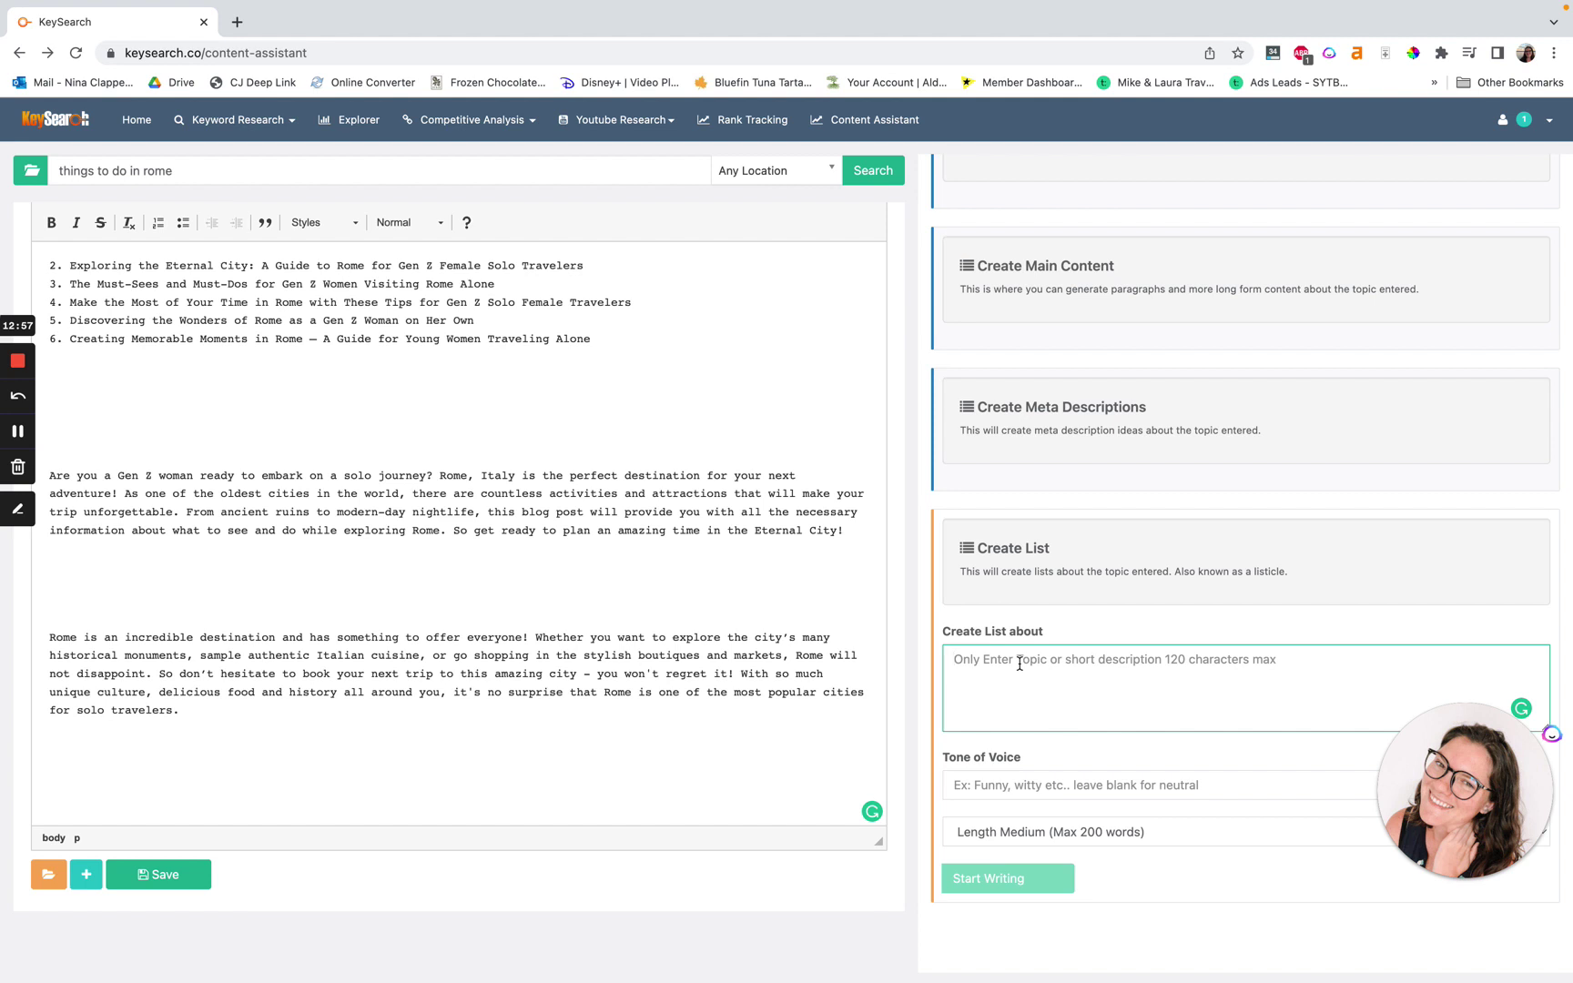
pyautogui.scroll(10, 1020, 664)
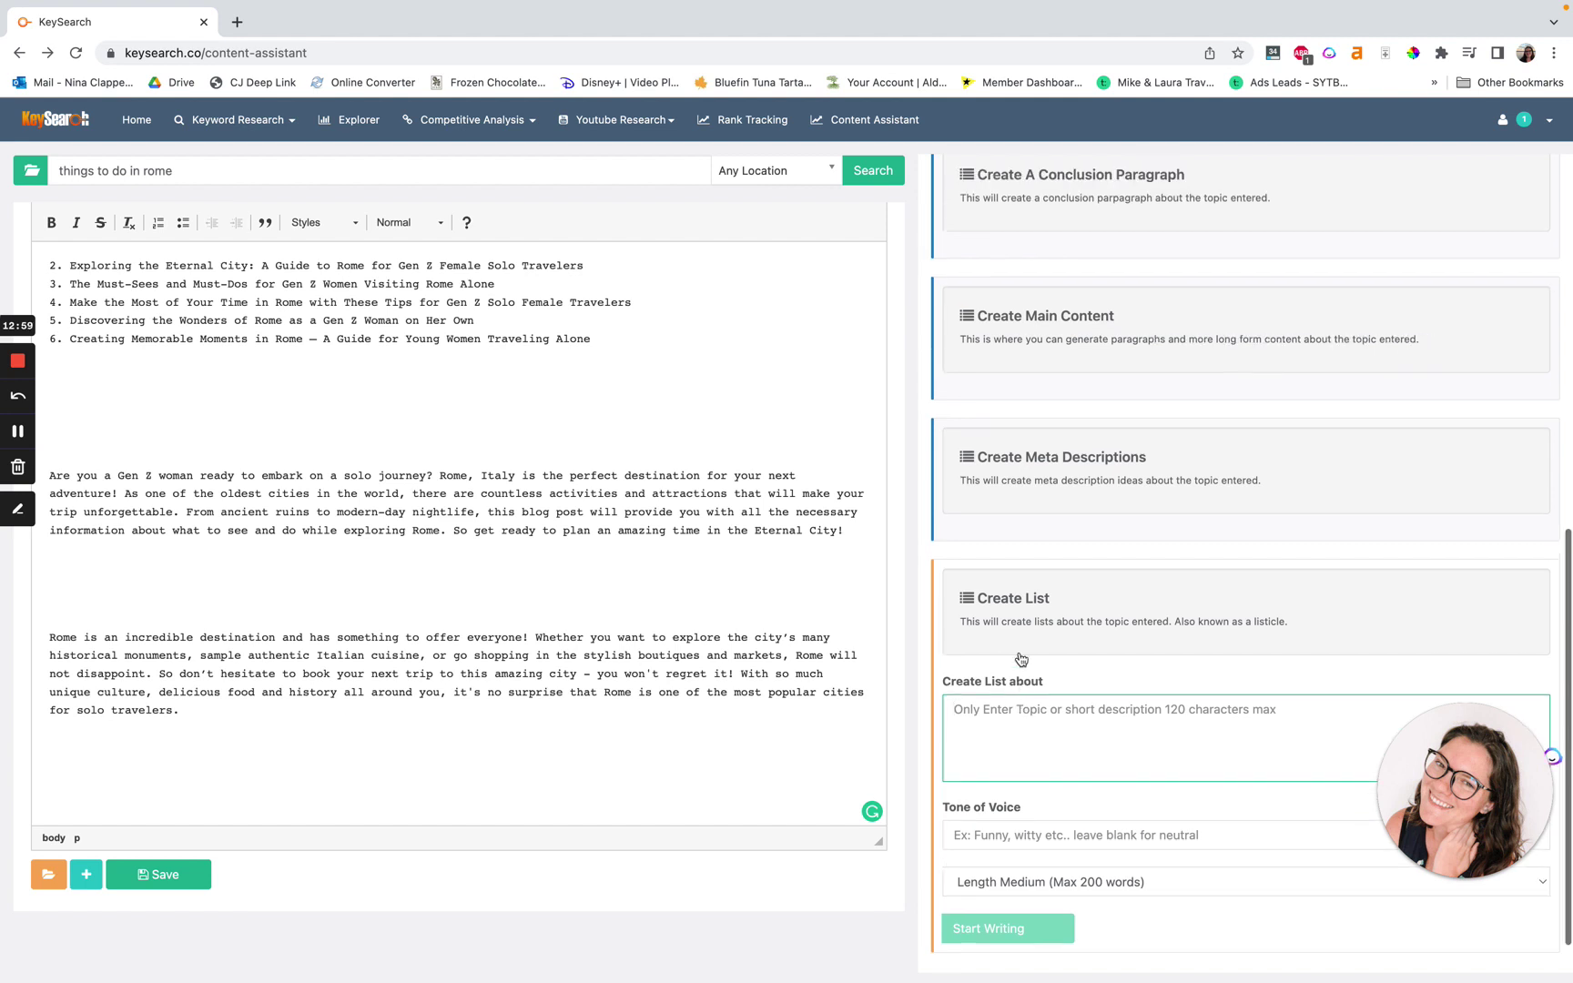
pyautogui.scroll(-2, 1020, 657)
pyautogui.scroll(-5, 1020, 657)
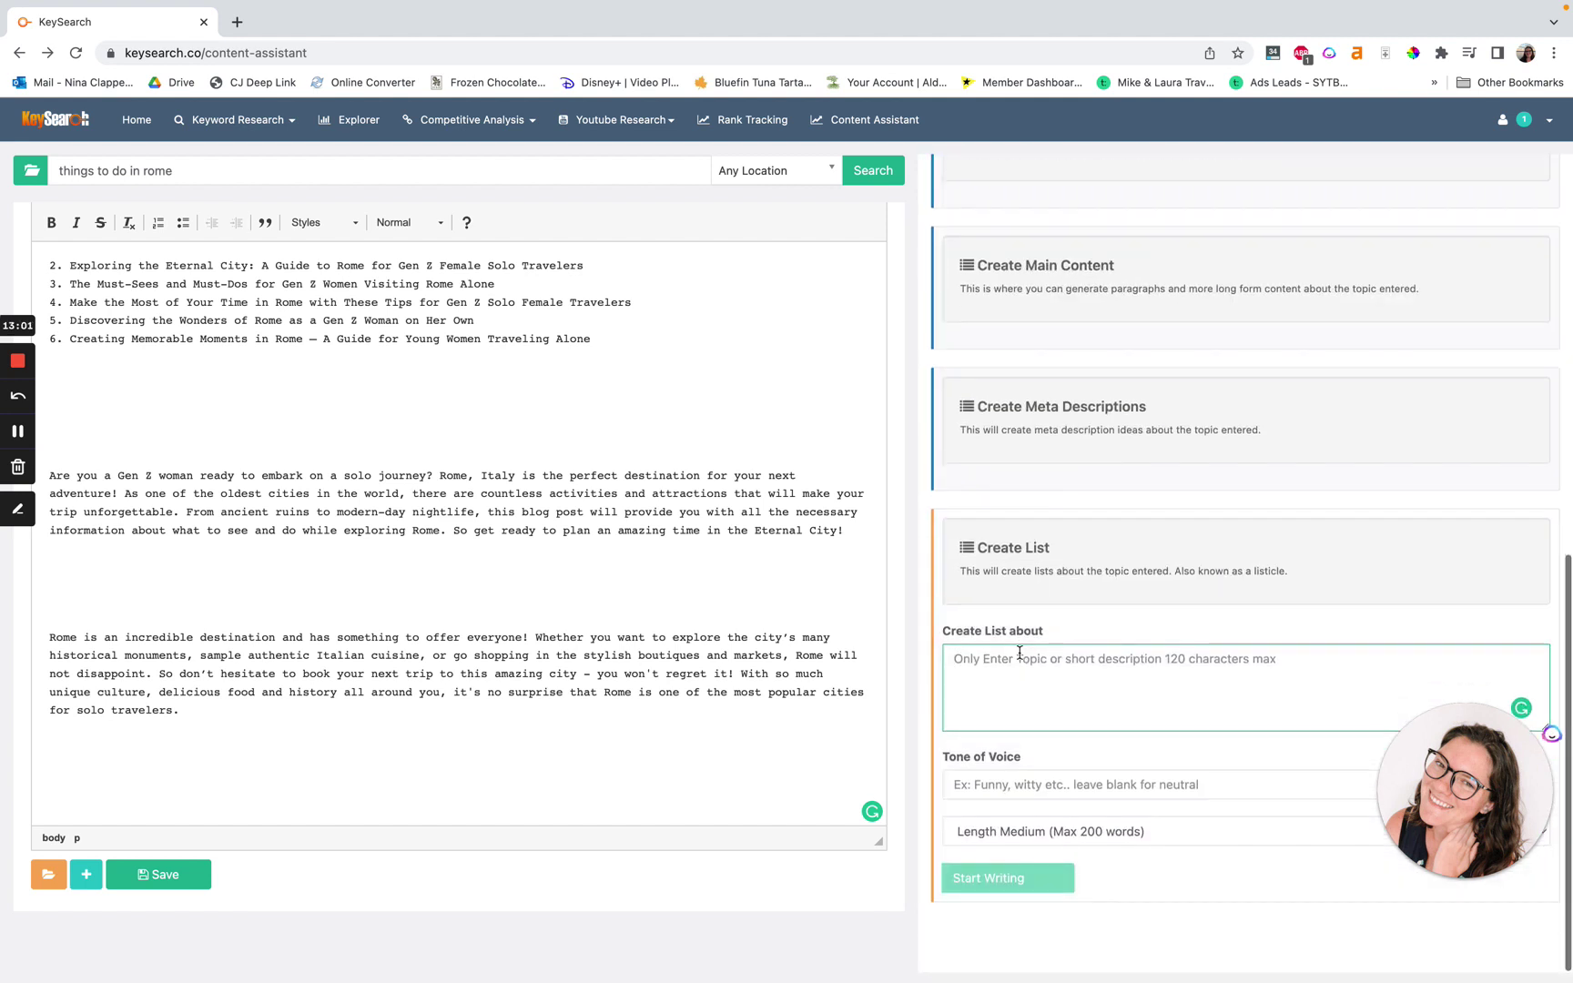
pyautogui.click(1017, 690)
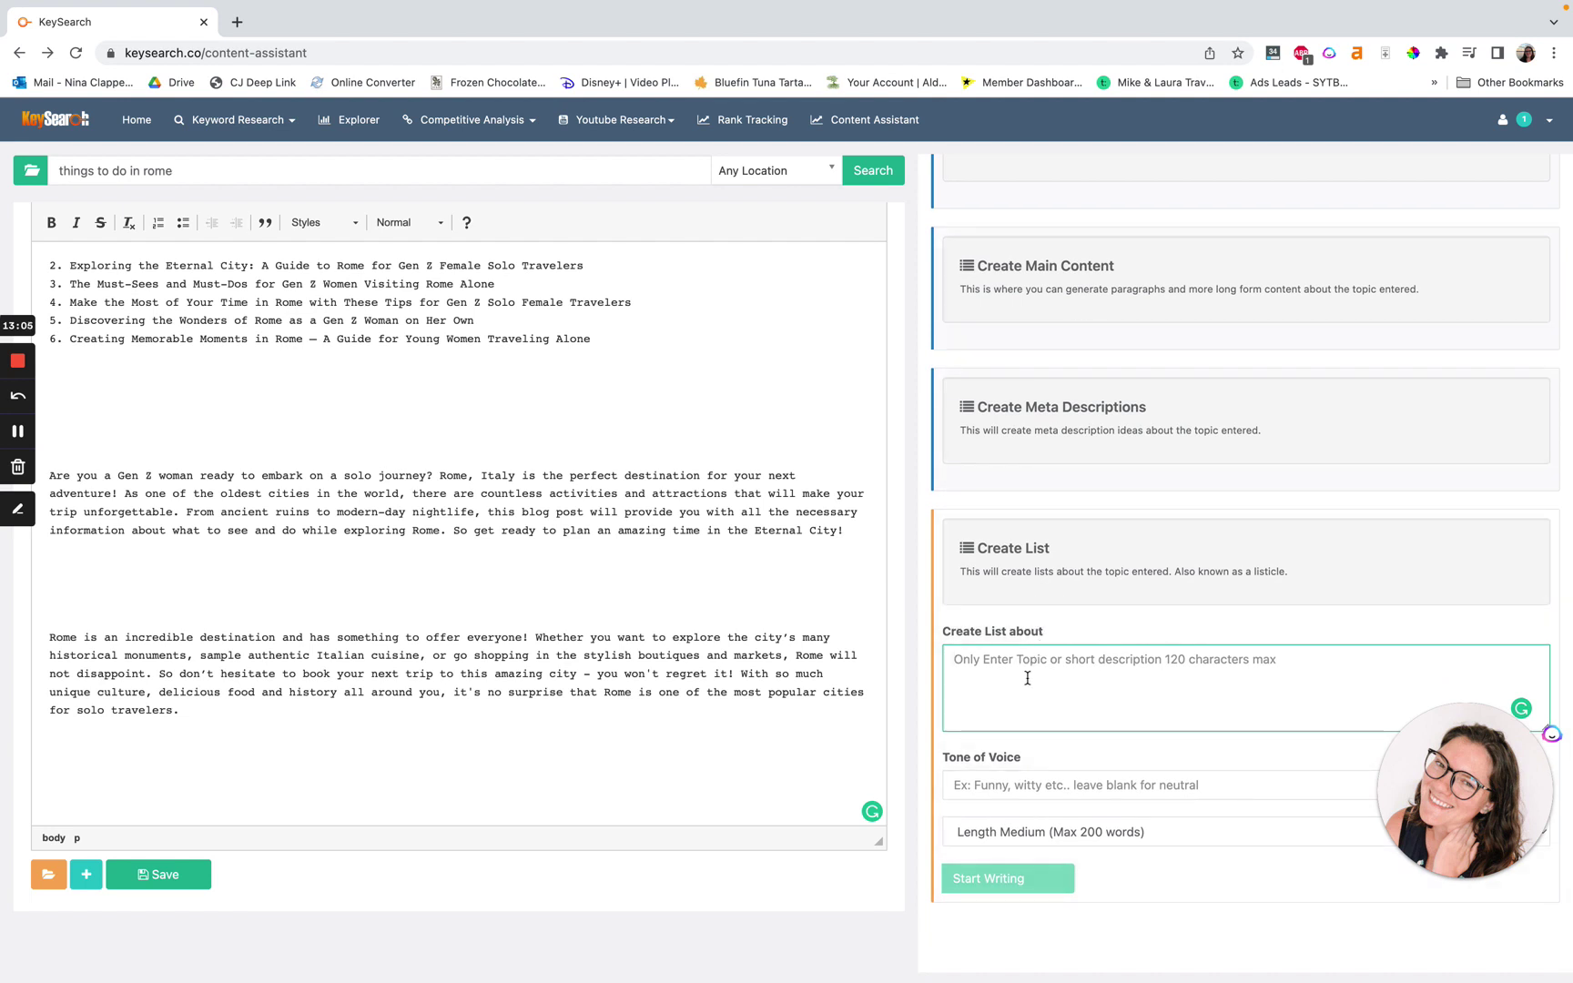
pyautogui.write('Write a blog post about things to do in rome. Audience are gen z women solo traveling.')
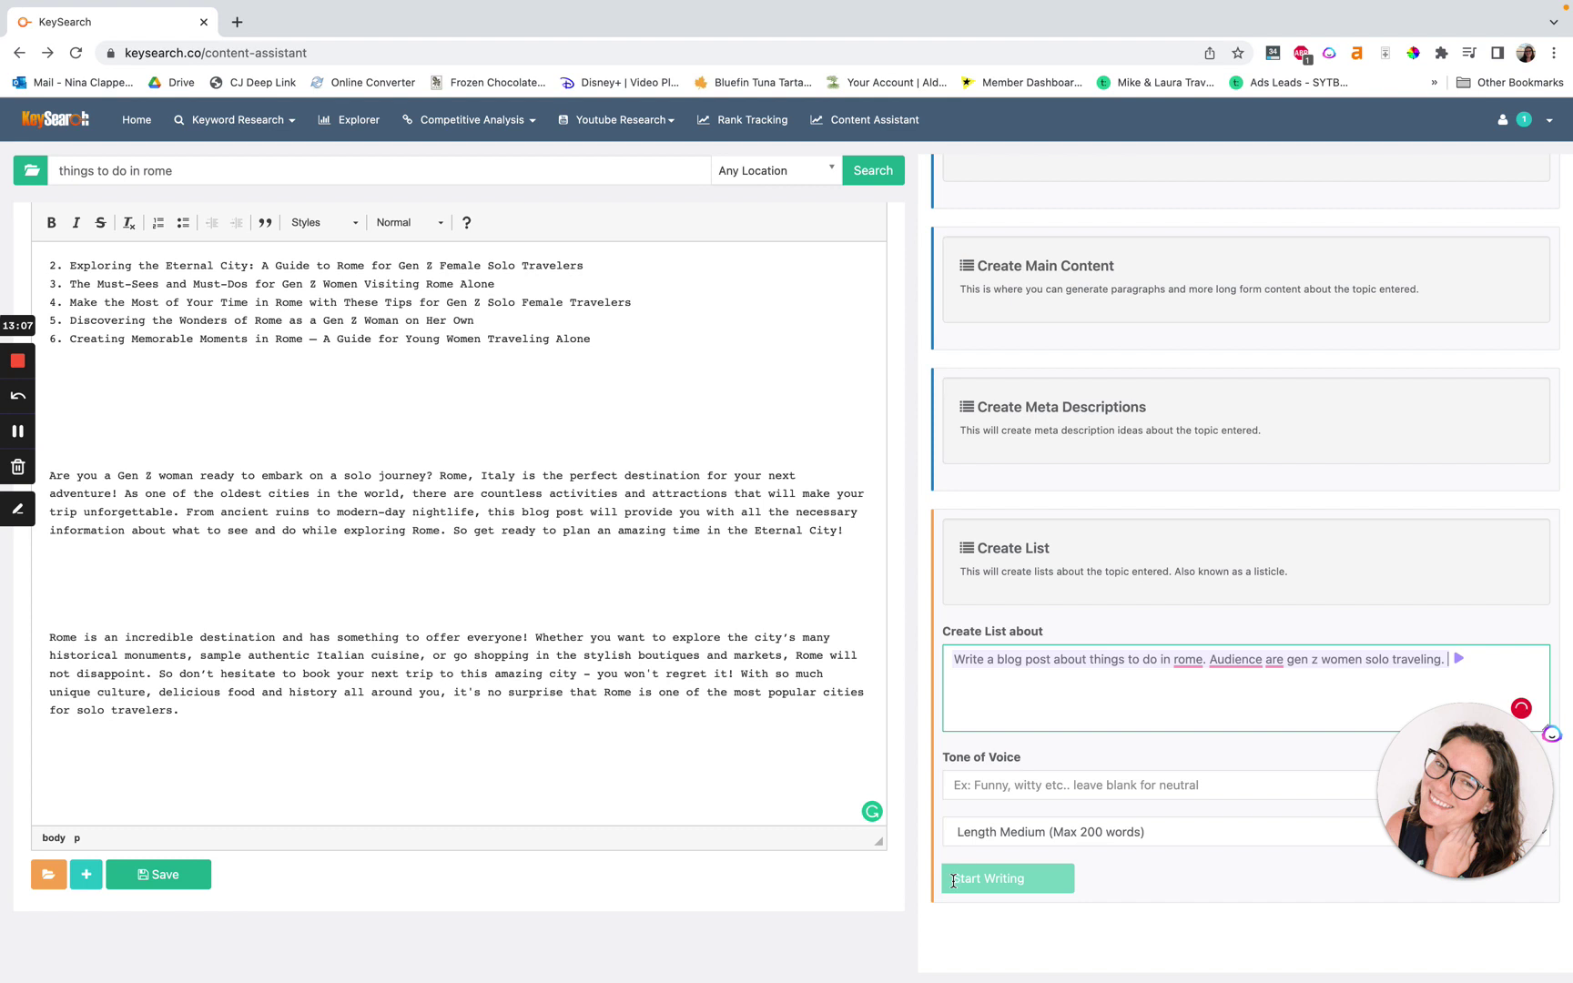
pyautogui.click(996, 878)
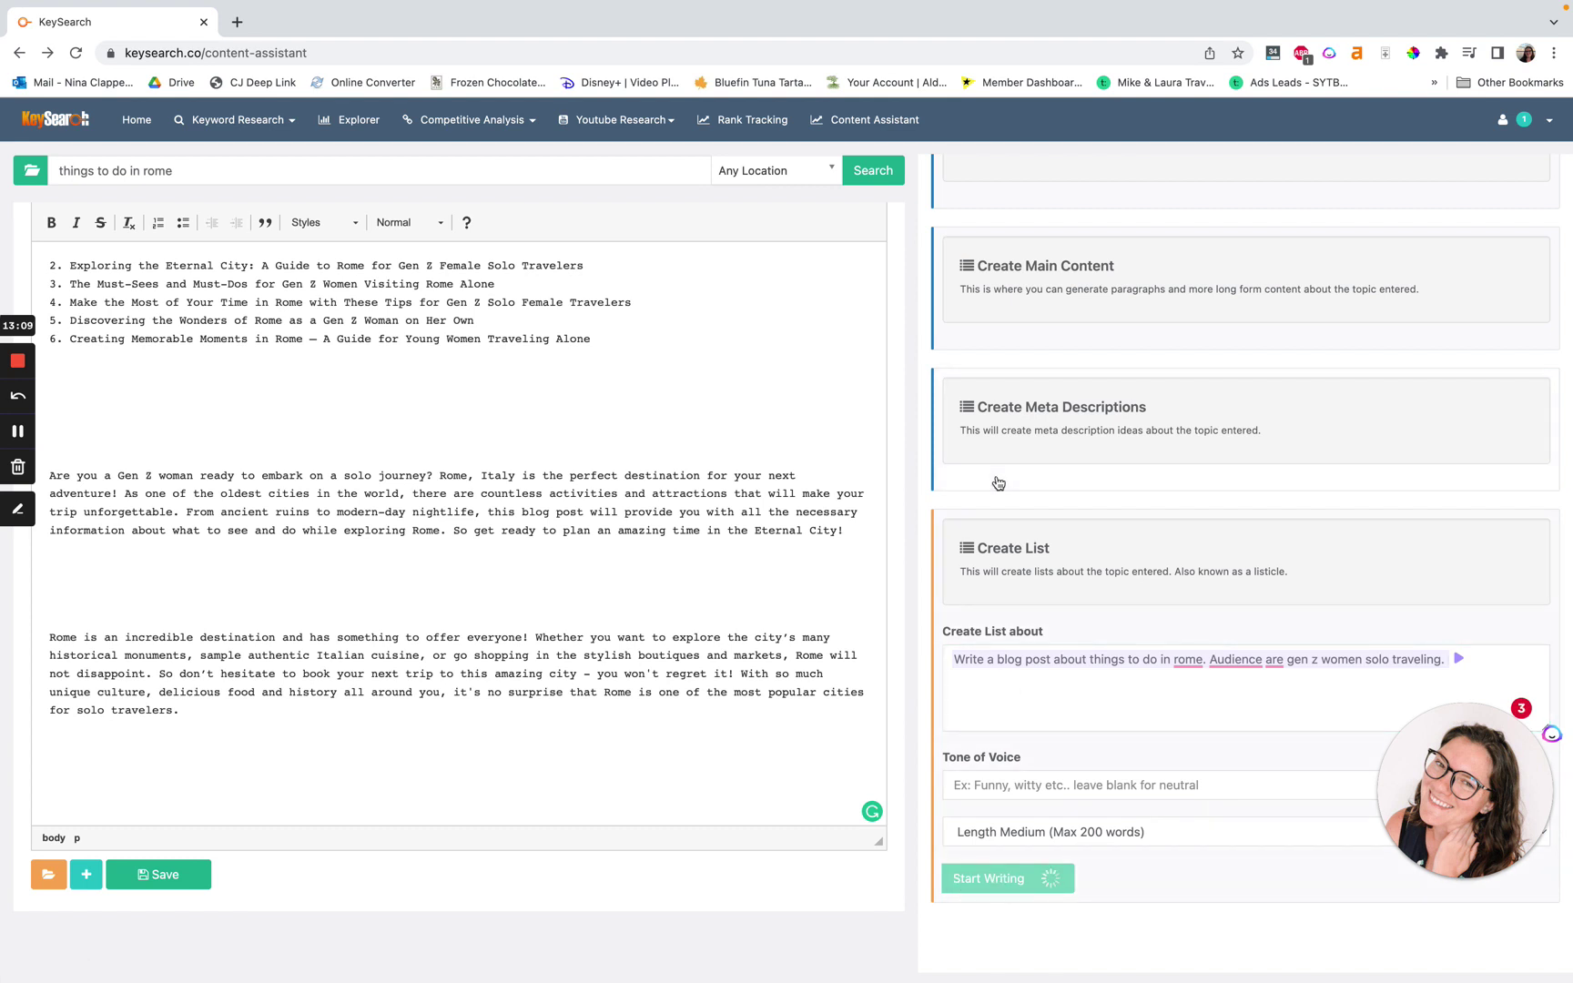
pyautogui.click(1069, 324)
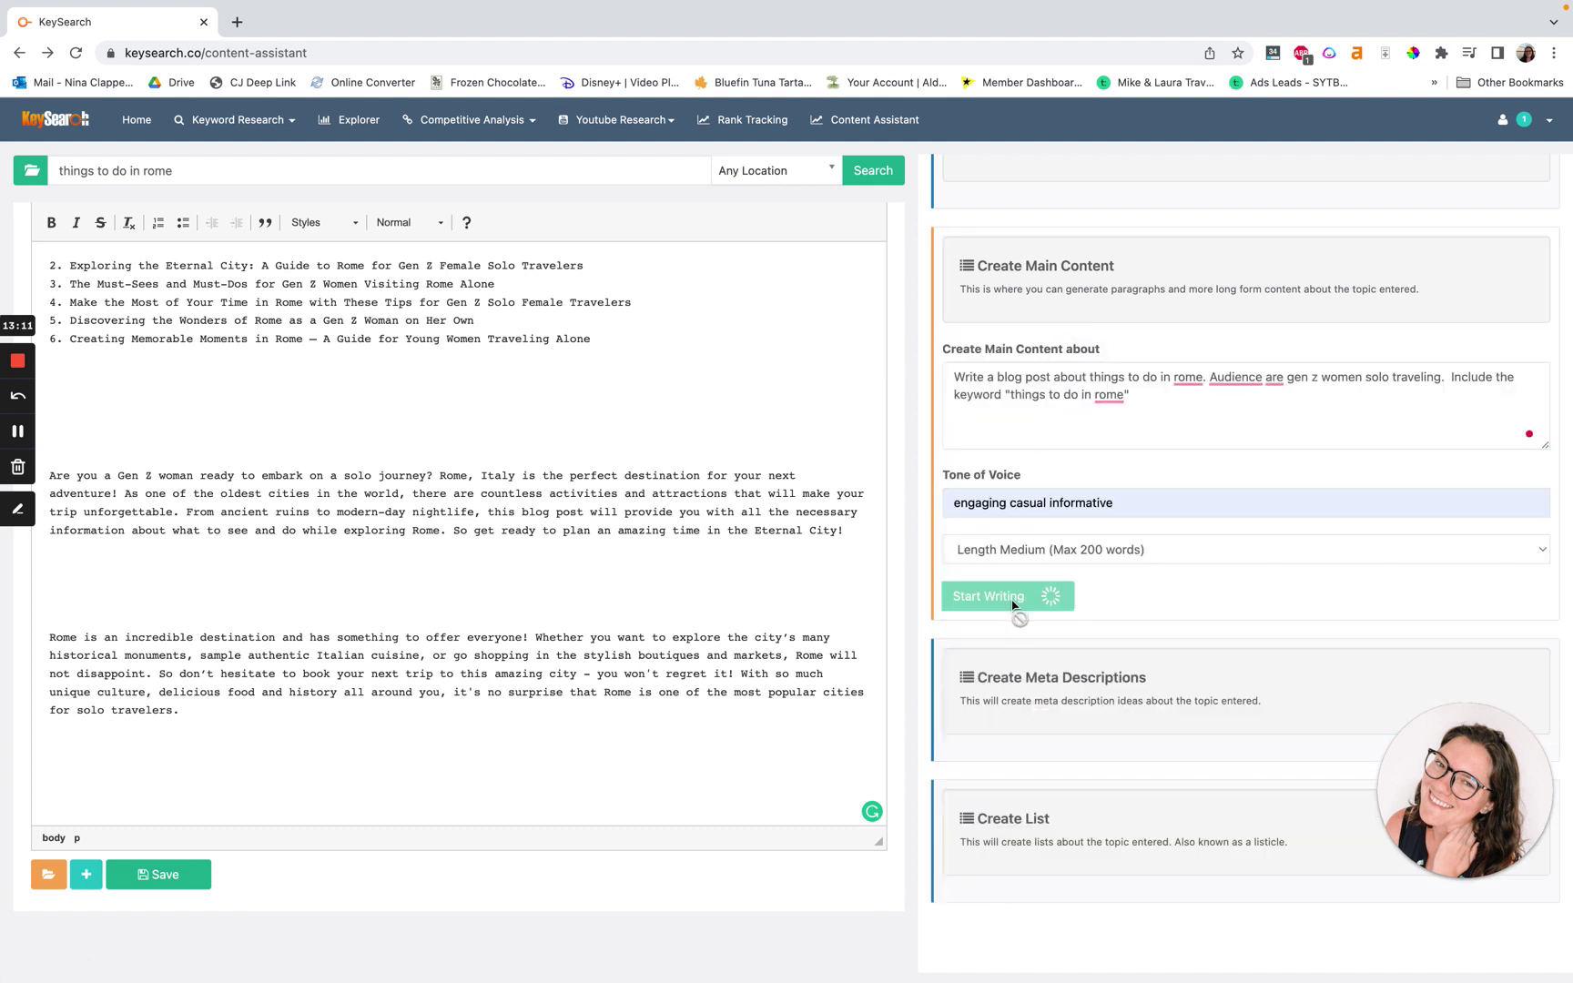
# Reload the content assistant and expand Create Main Content under the AI tools.
pyautogui.click(856, 119)
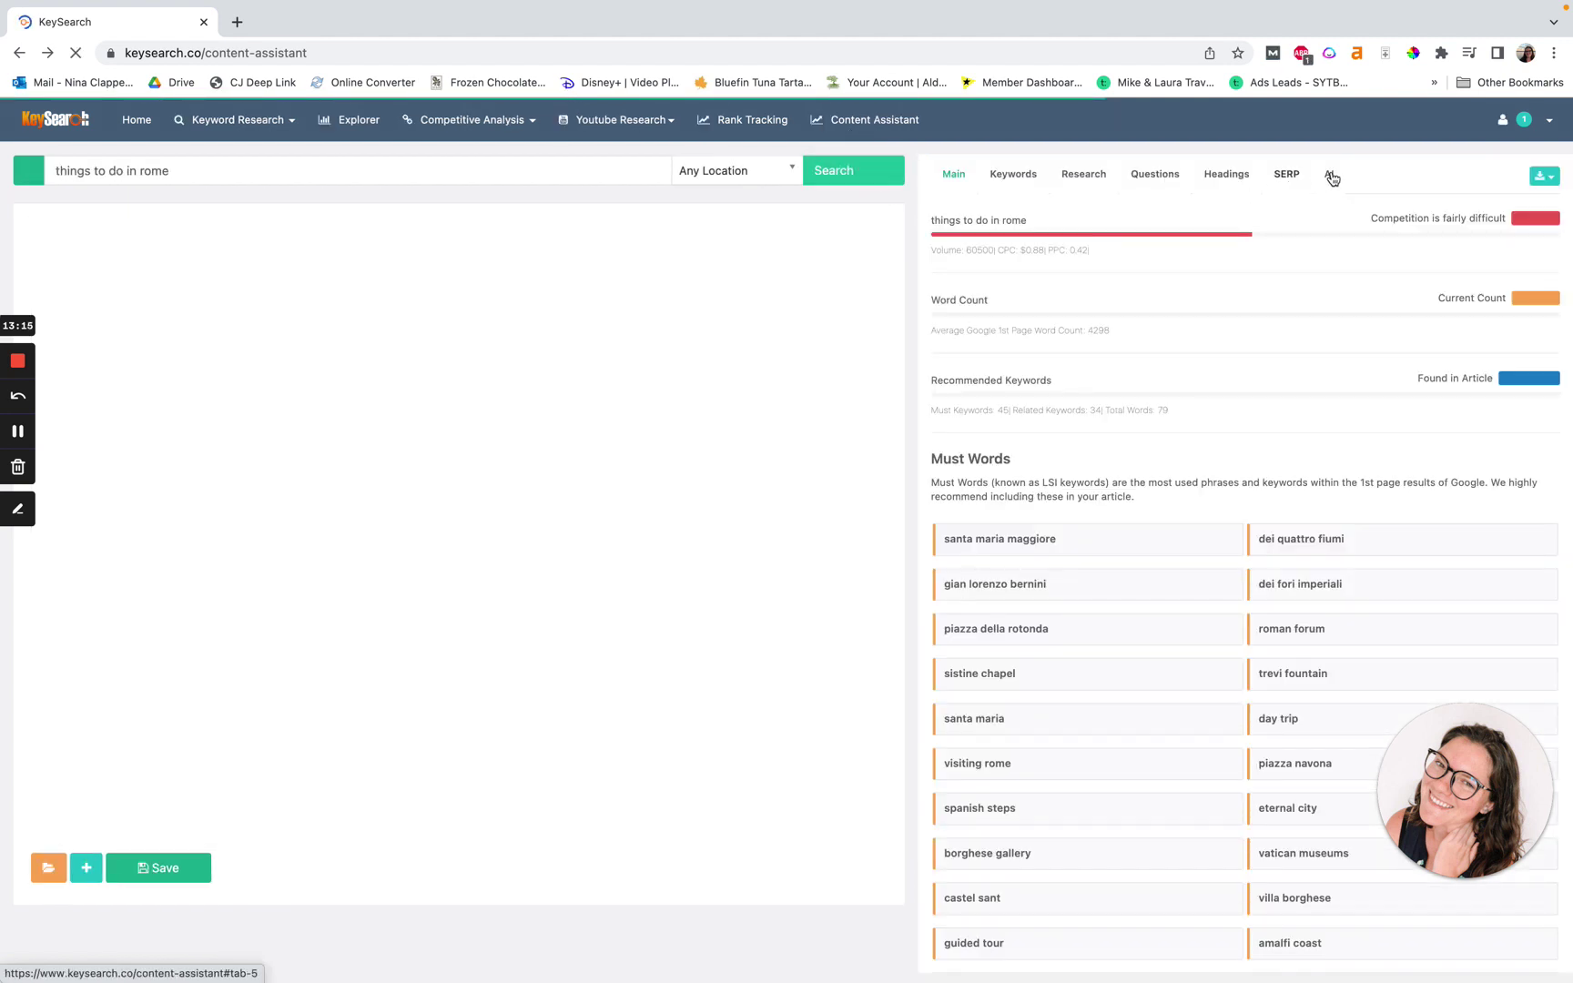
pyautogui.click(1329, 174)
pyautogui.scroll(-6, 1061, 373)
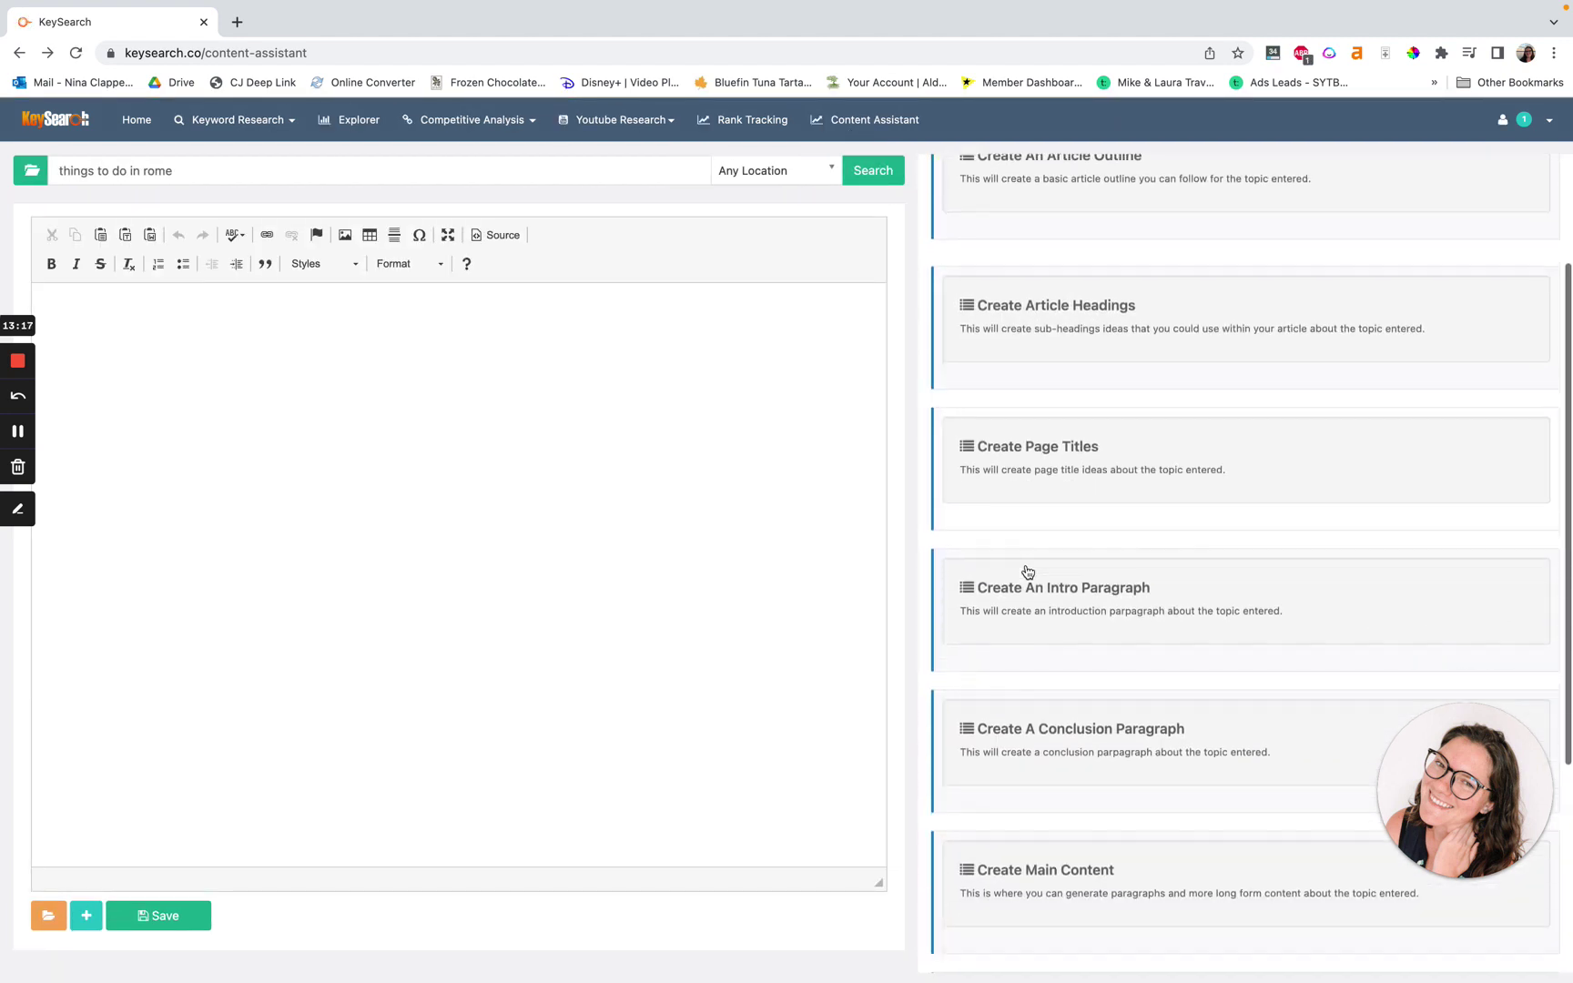
pyautogui.click(1068, 562)
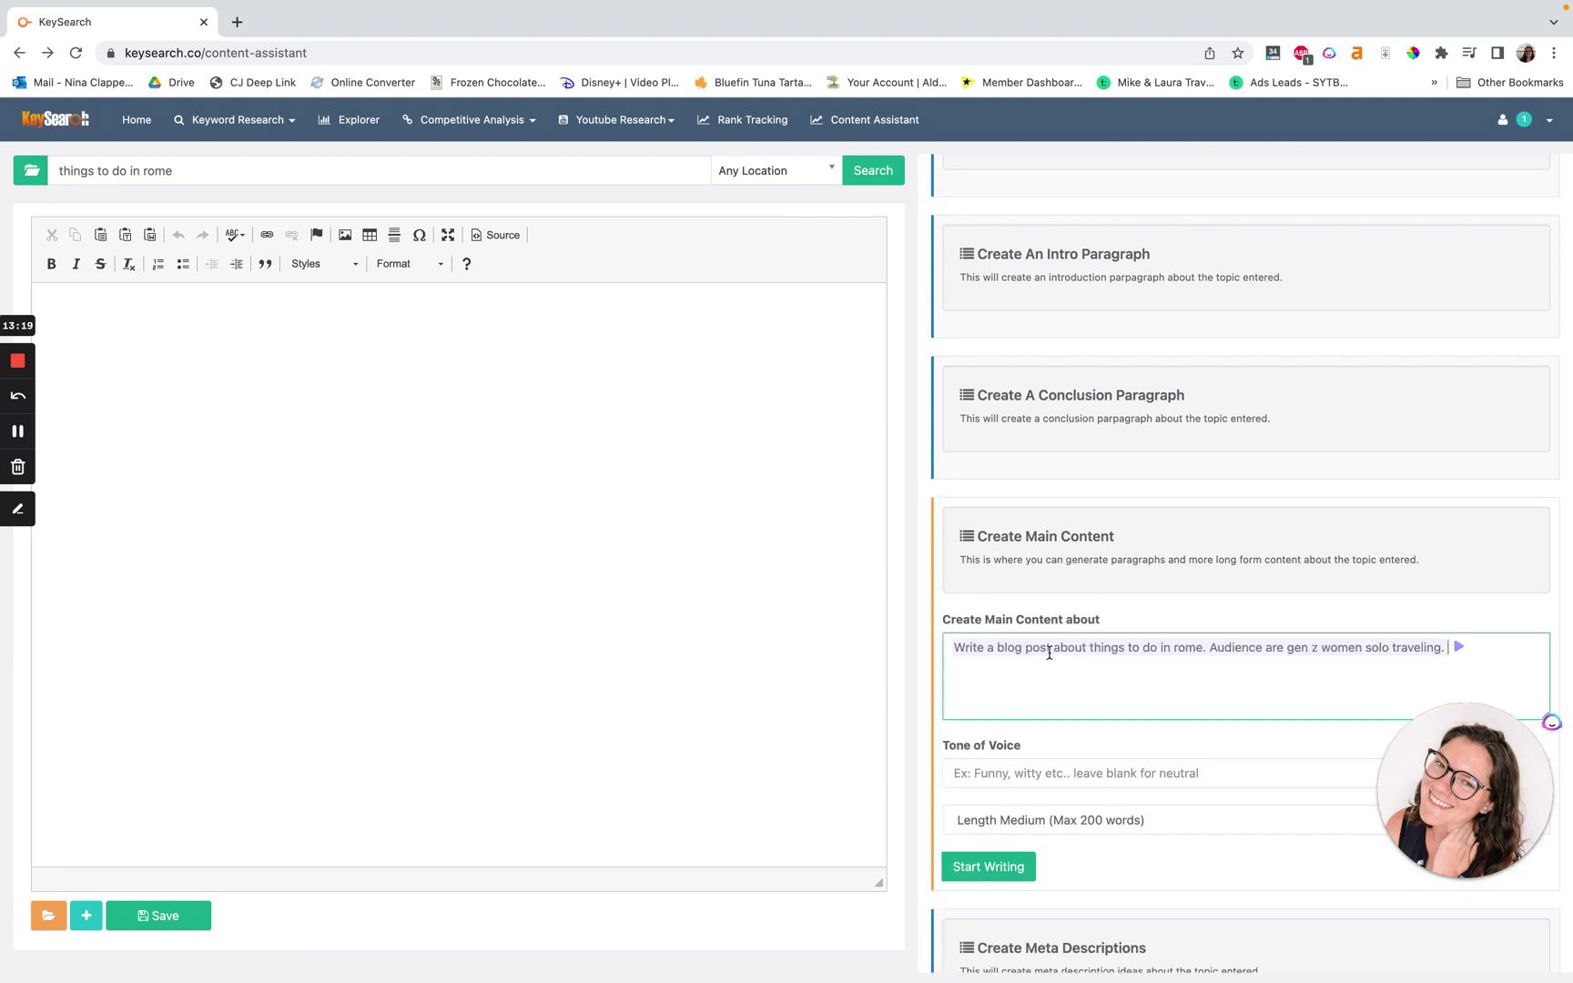
pyautogui.scroll(-3, 1049, 653)
# Add 'Include the keyword "things to do in rome"' to the prompt and start generating.
pyautogui.write('Inclu')
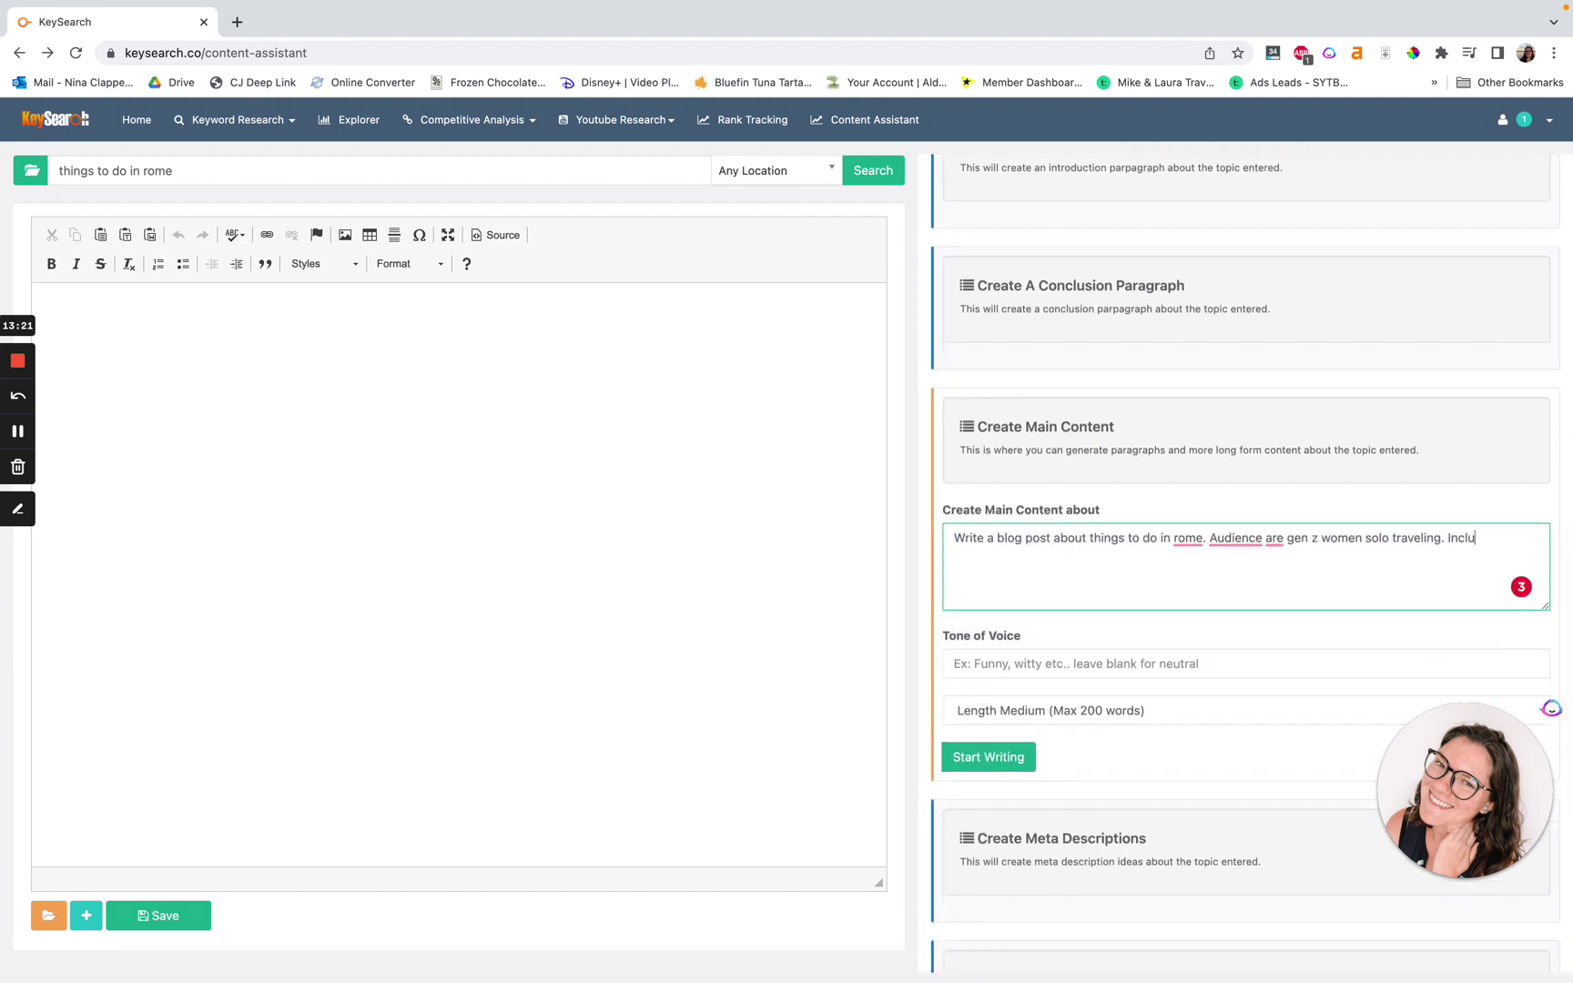
pyautogui.write('de the keyword "thi')
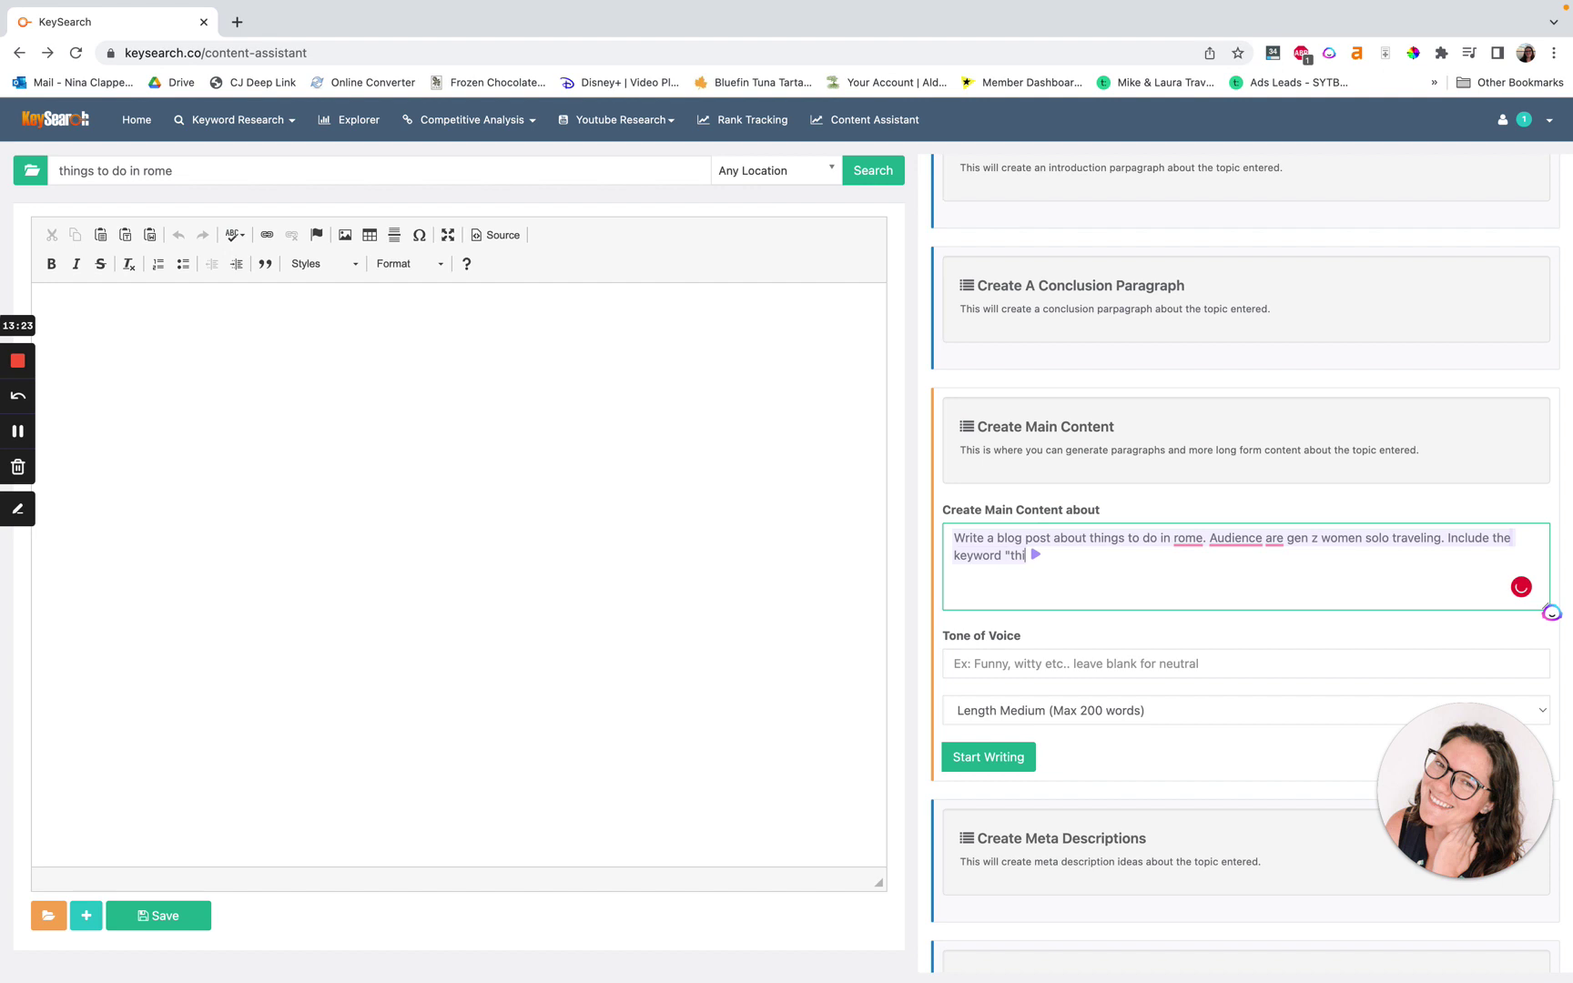
pyautogui.write('ngs to do in rome"')
pyautogui.click(1063, 666)
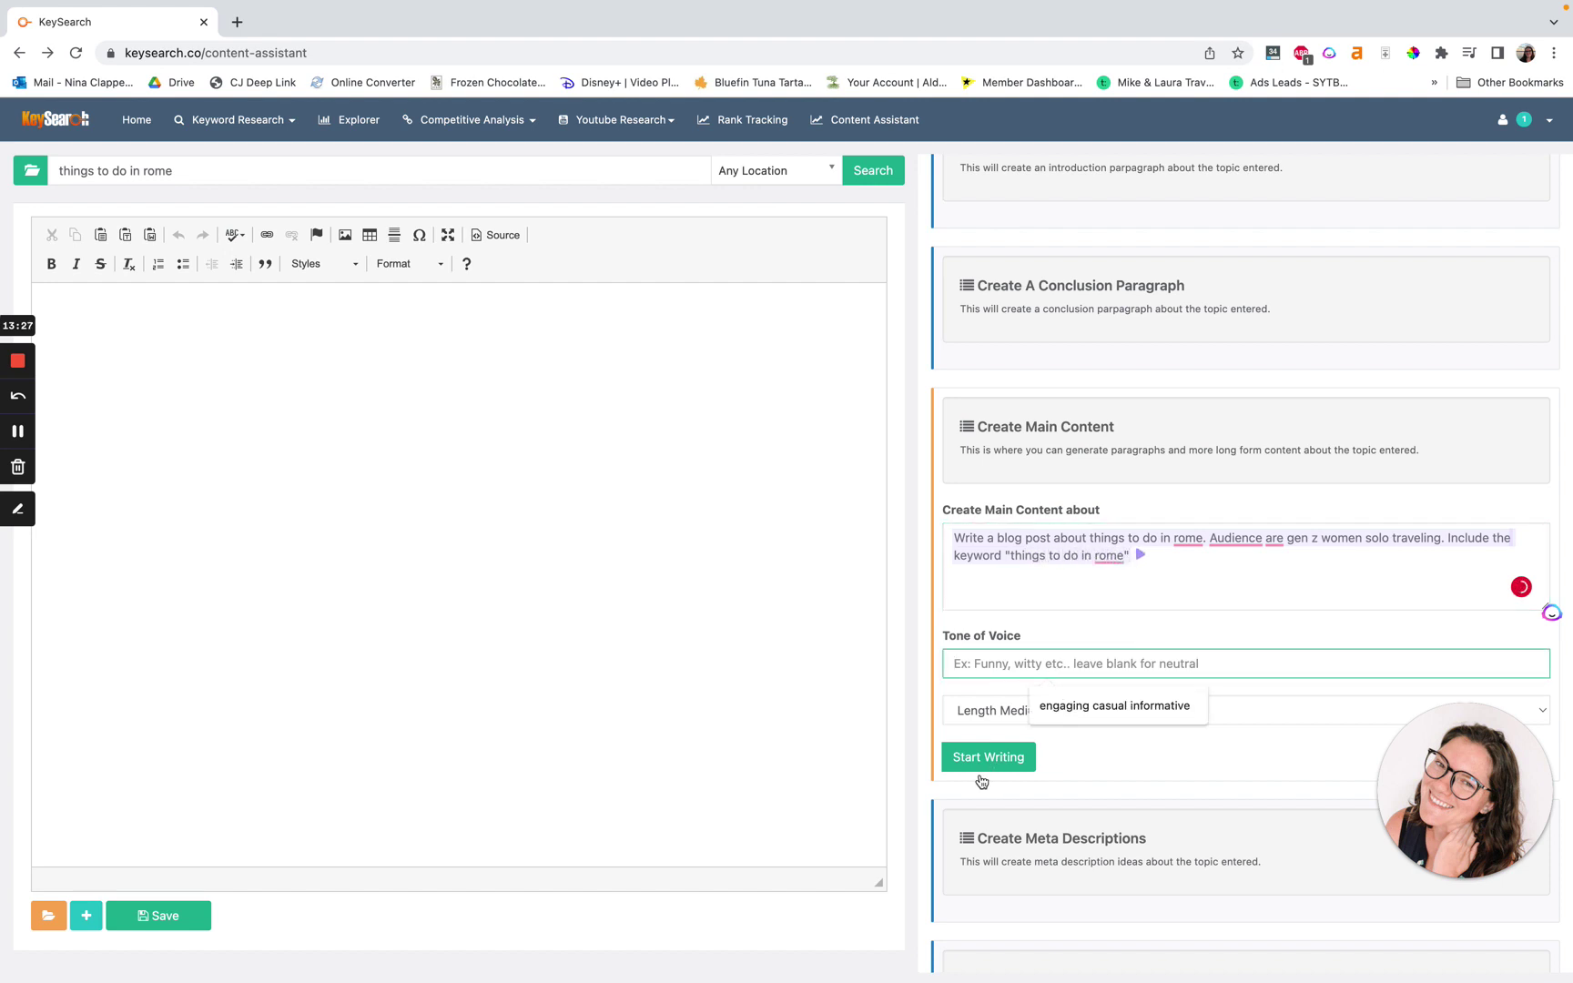
pyautogui.click(985, 761)
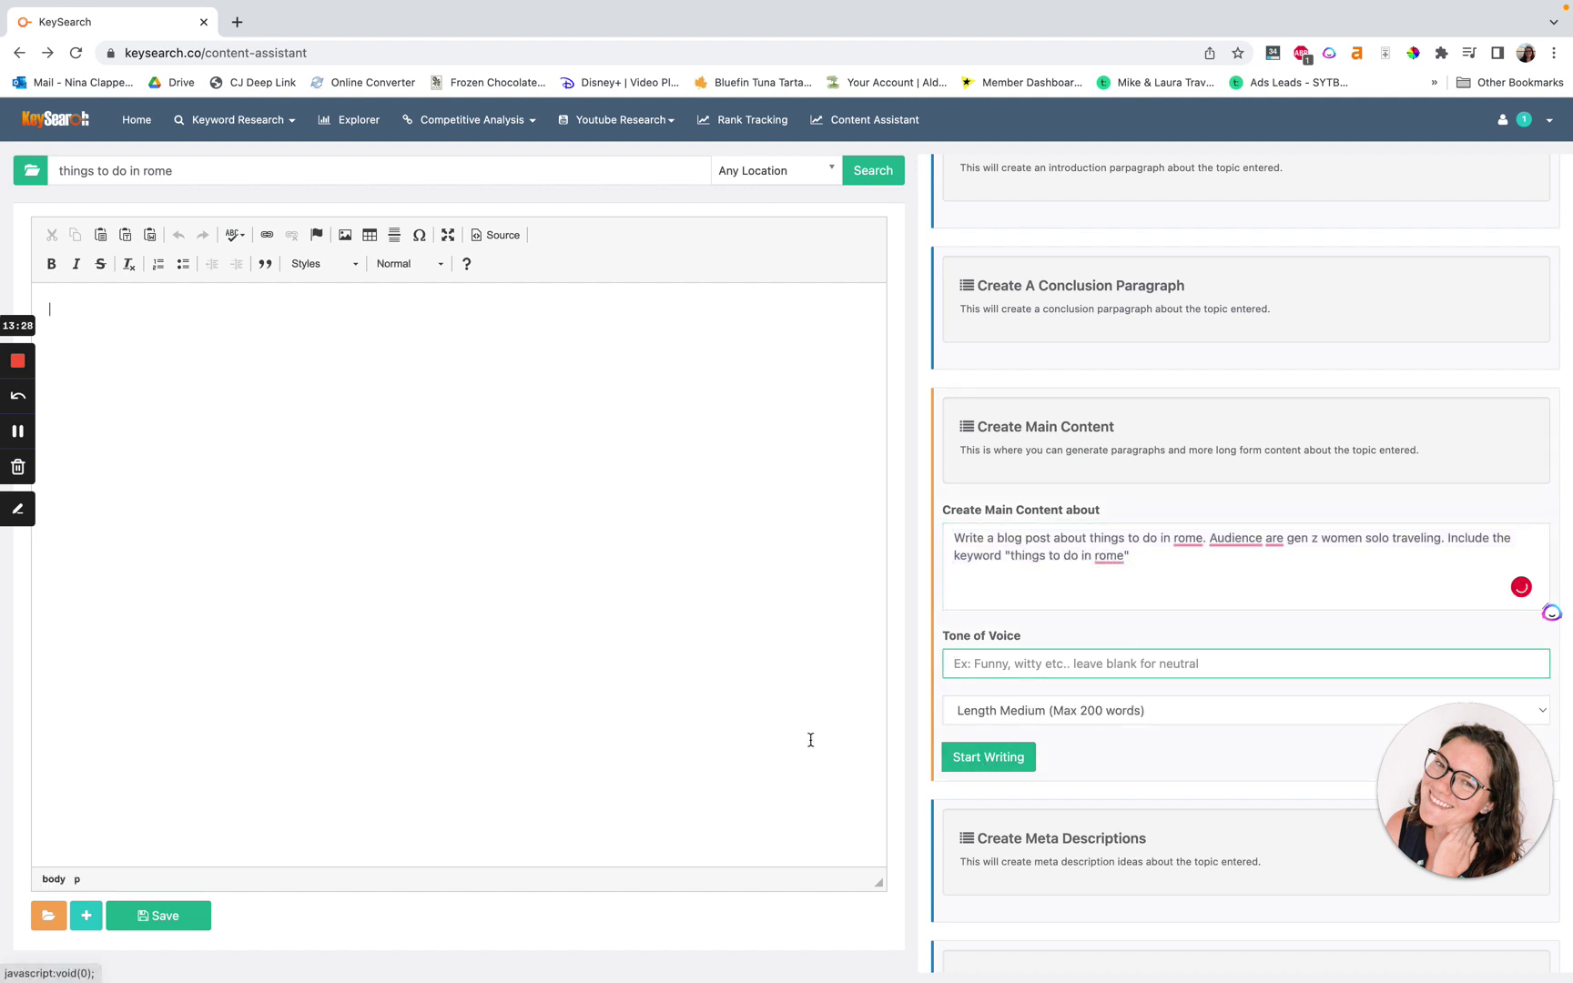
pyautogui.click(995, 761)
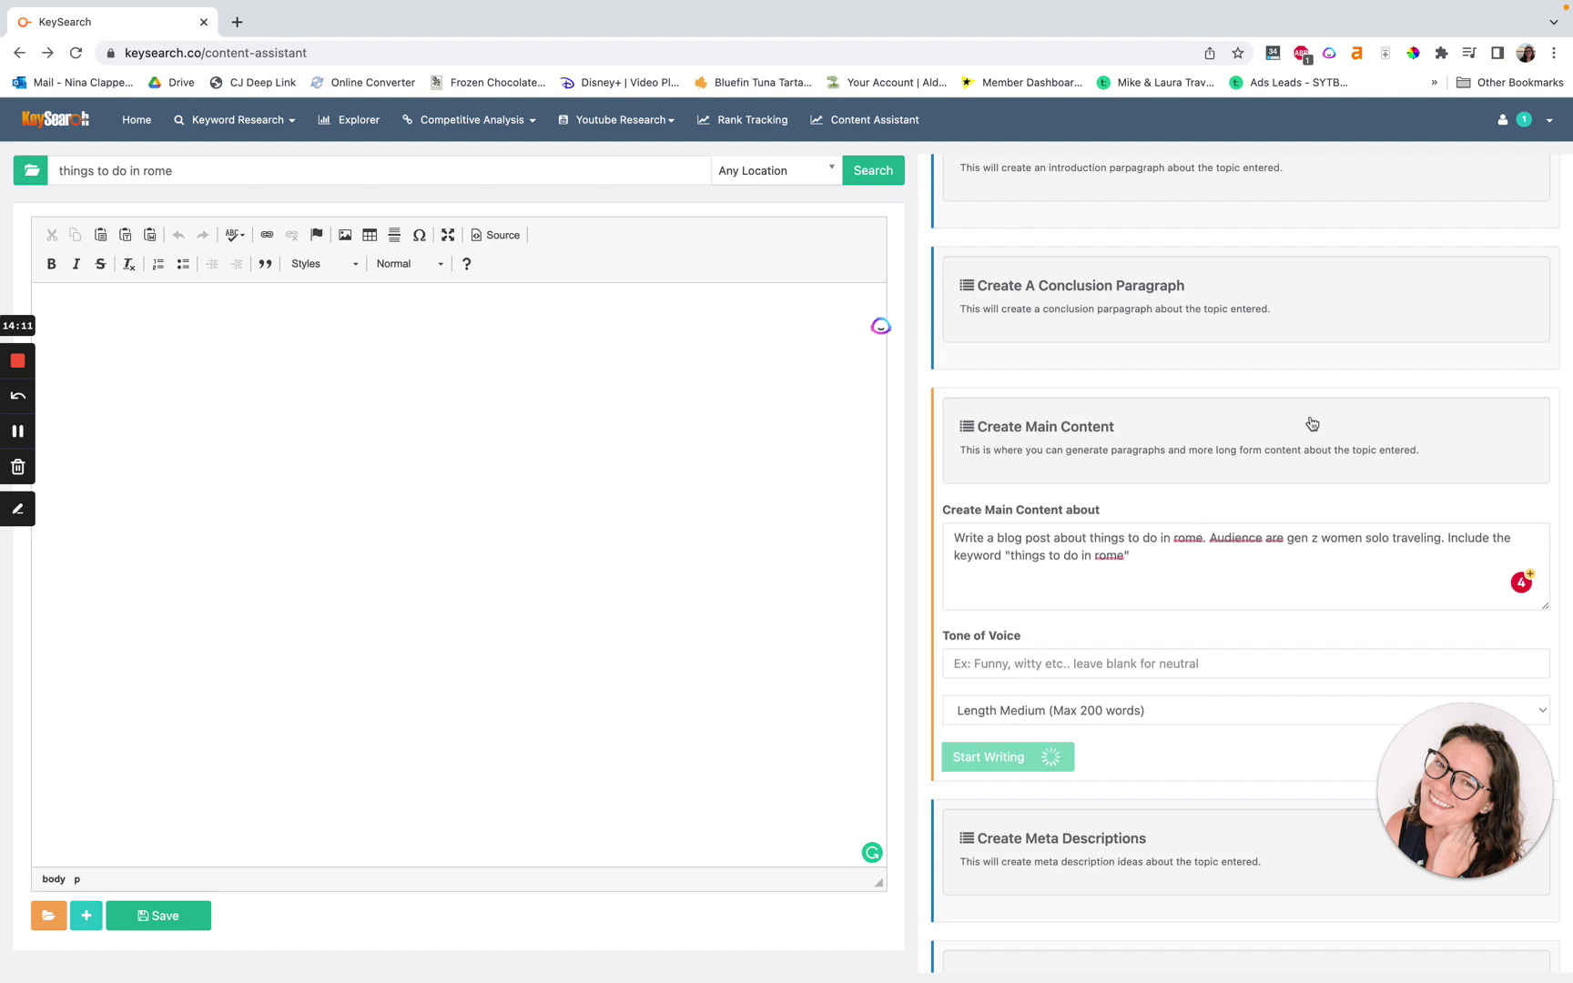
pyautogui.scroll(10, 1359, 363)
pyautogui.scroll(-11, 1360, 365)
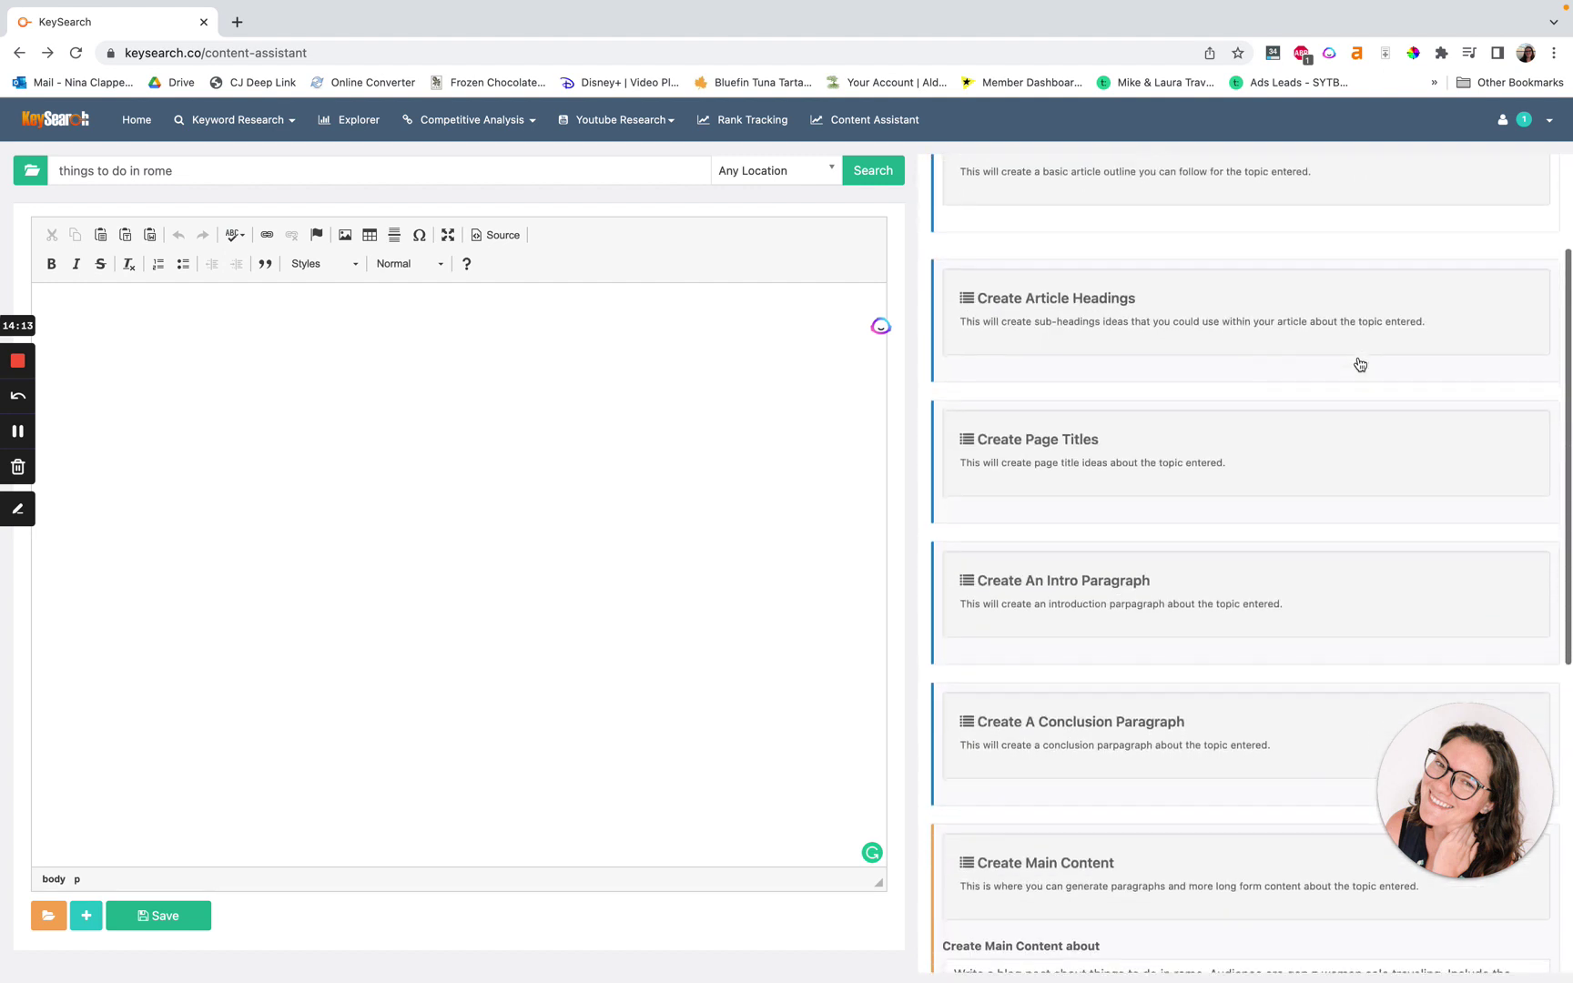
pyautogui.scroll(-1, 1359, 364)
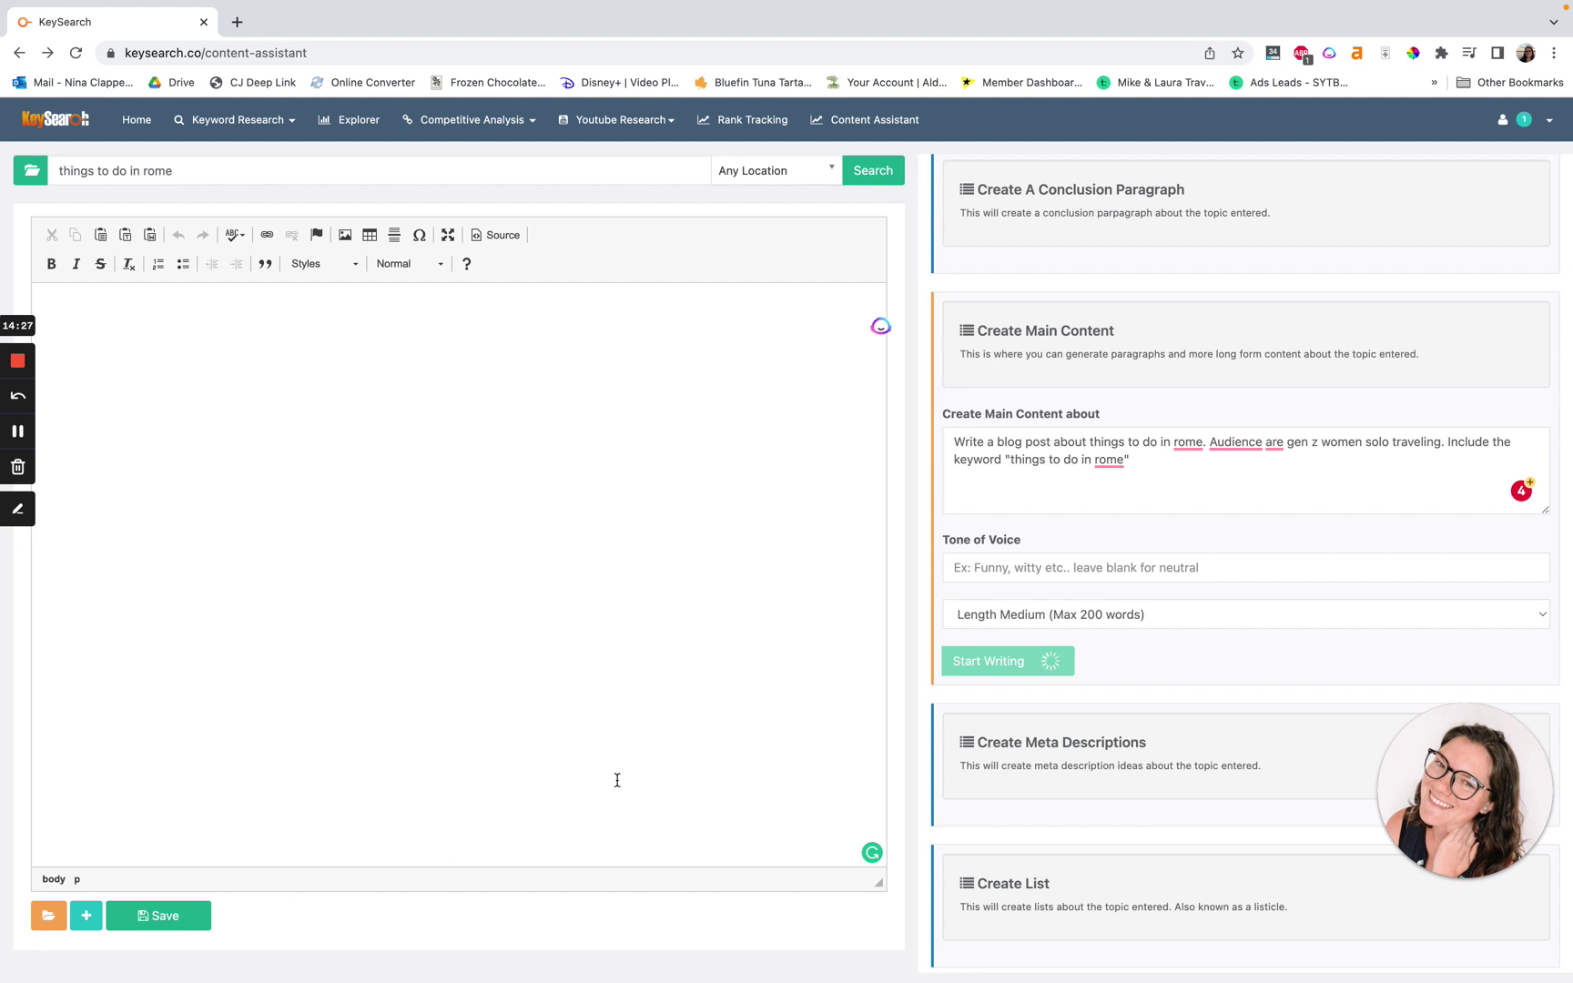
pyautogui.scroll(10, 1088, 681)
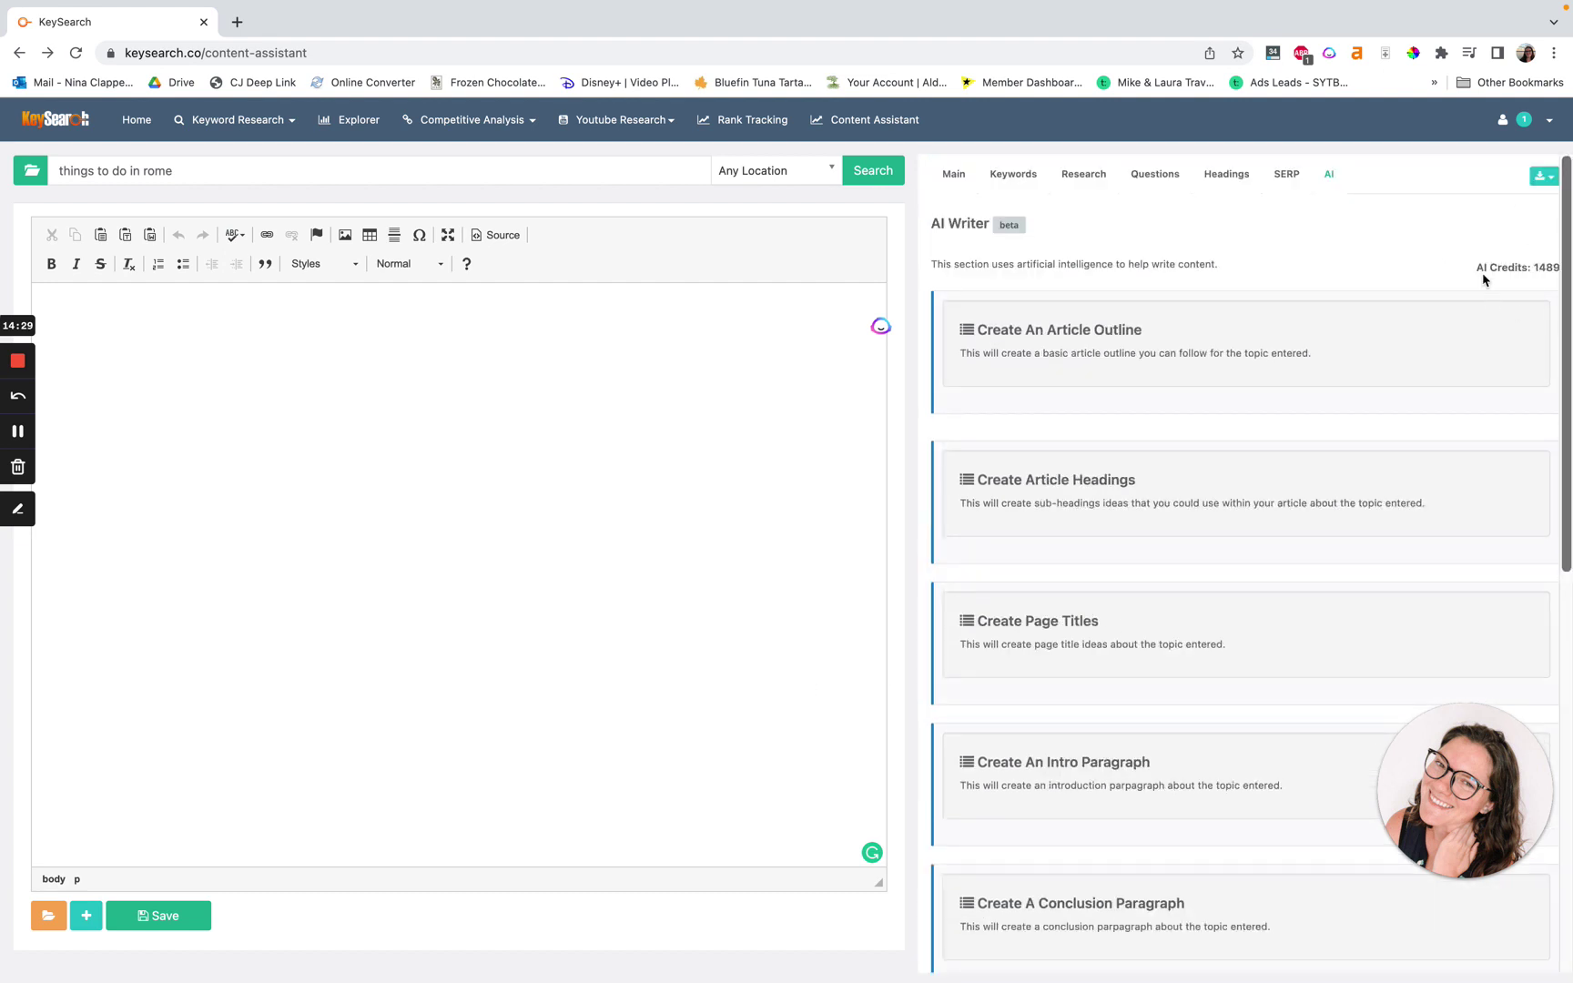
pyautogui.scroll(-1, 1420, 321)
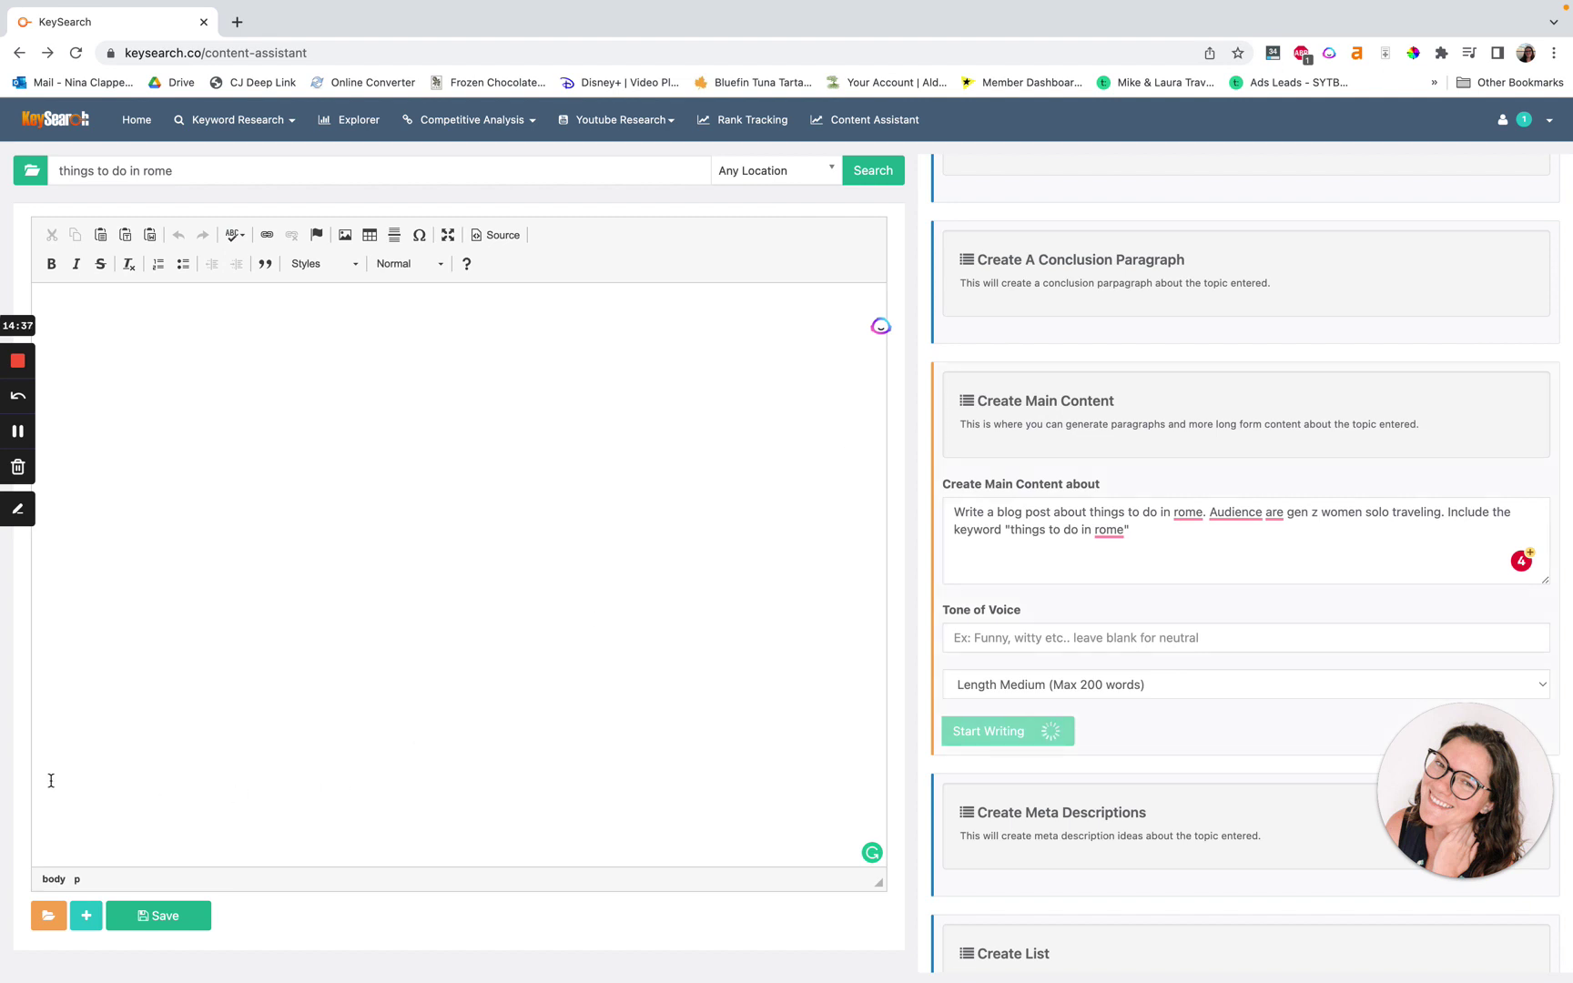
pyautogui.click(49, 918)
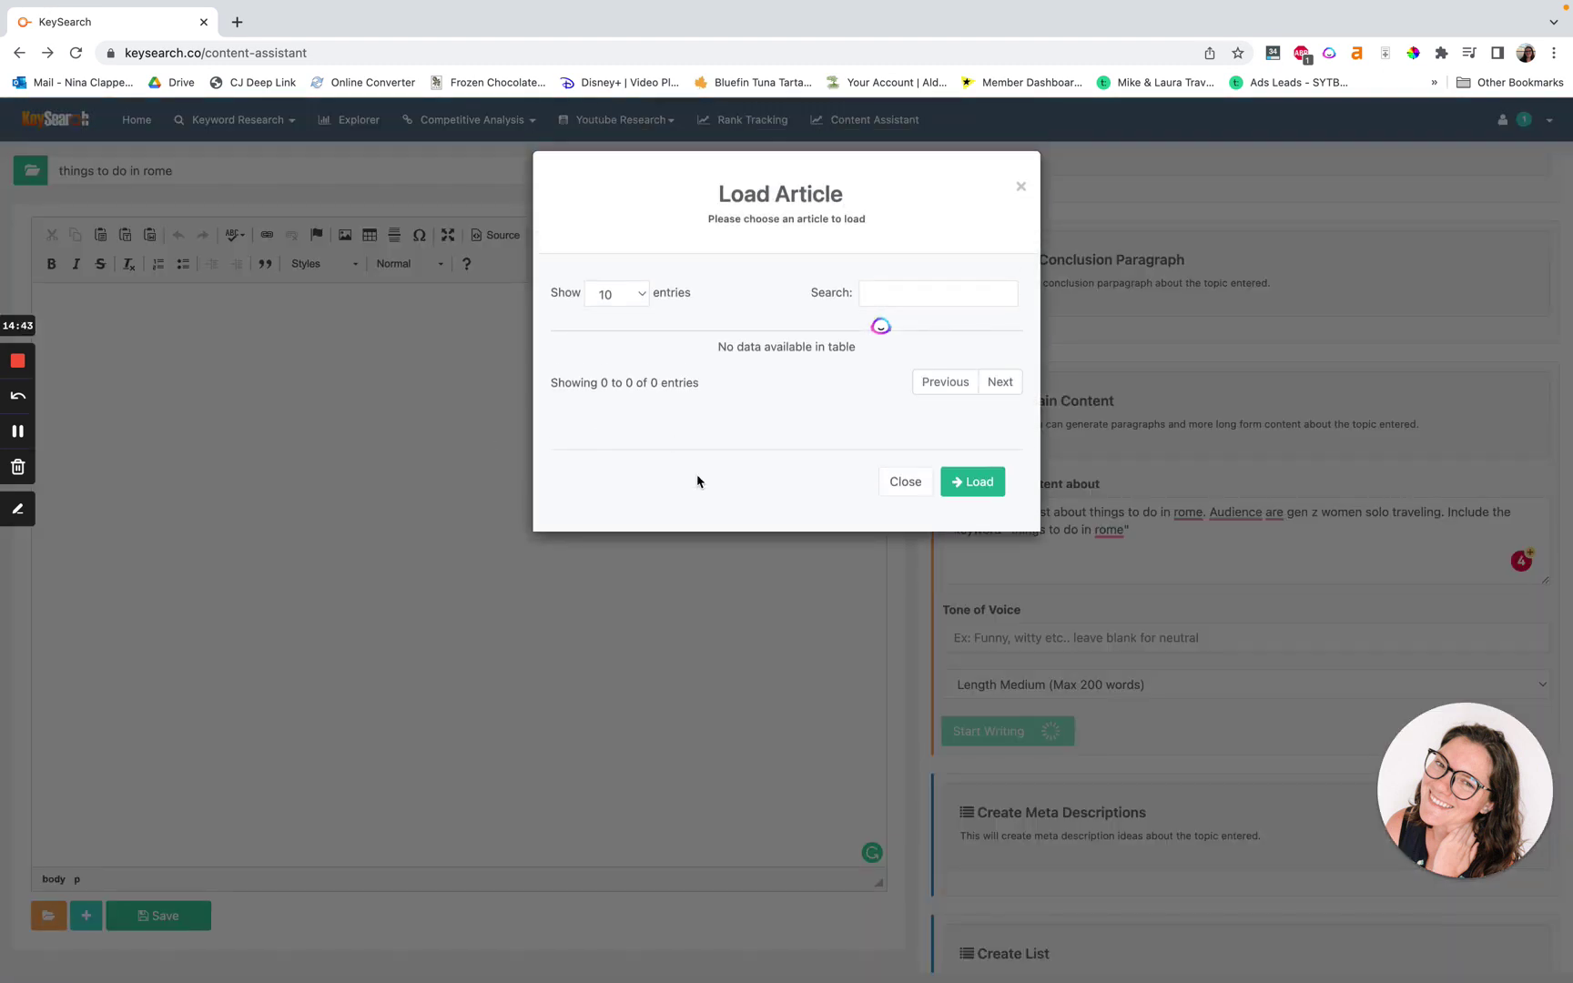
pyautogui.click(1021, 186)
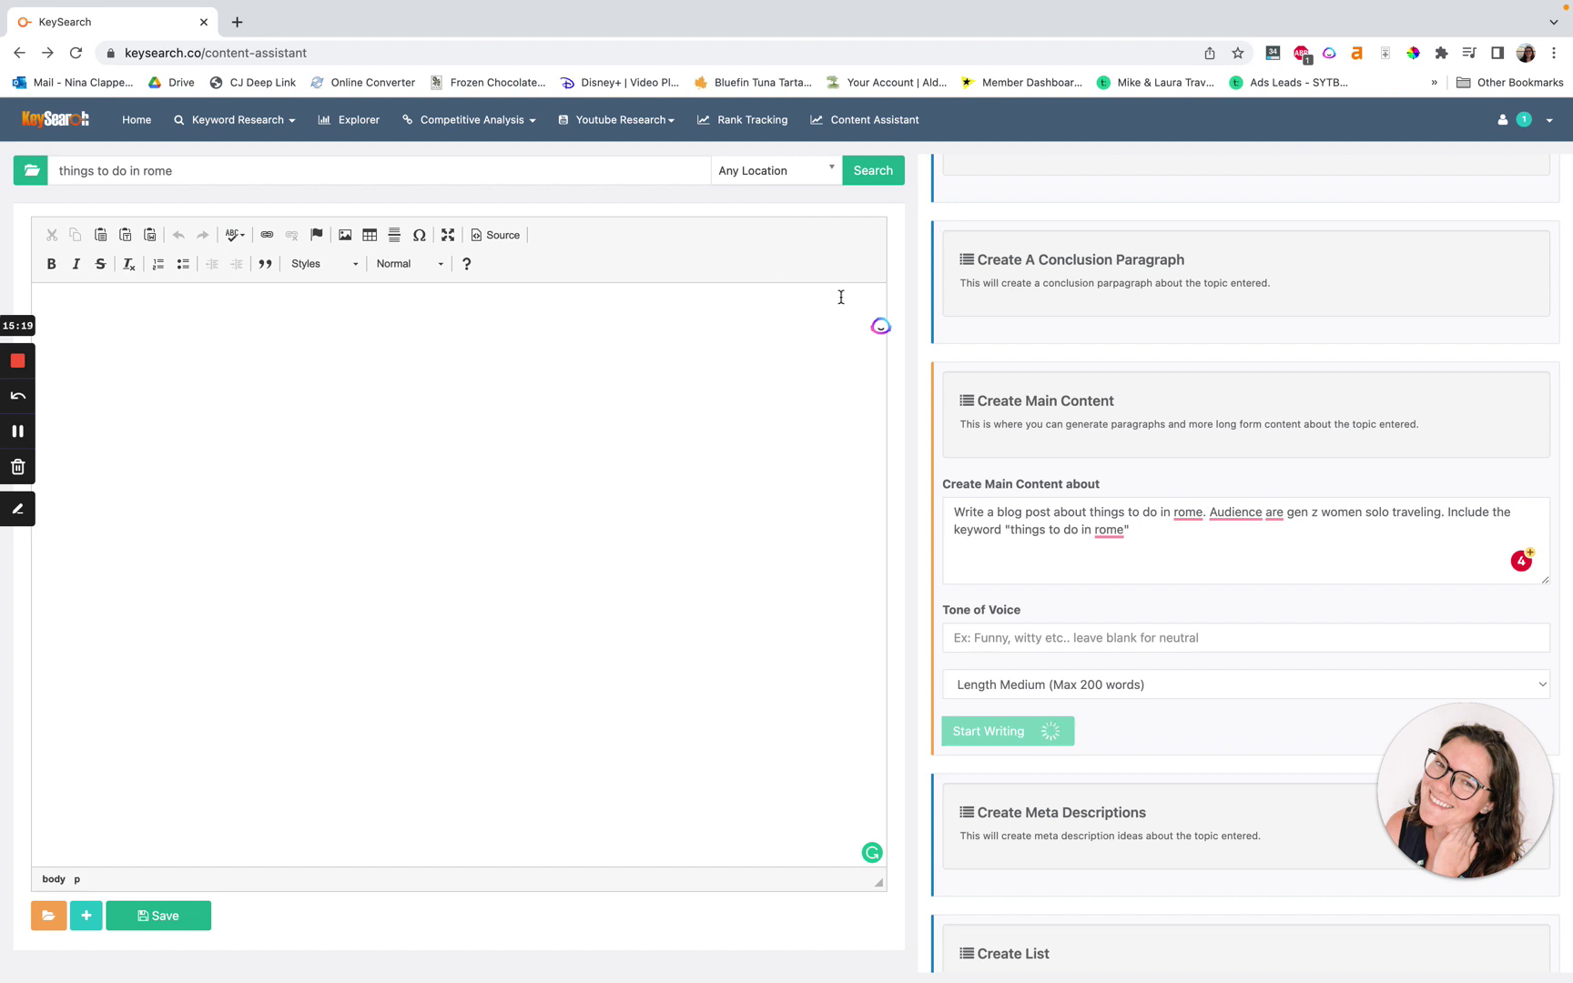
pyautogui.scroll(1, 1187, 591)
pyautogui.scroll(-2, 1190, 597)
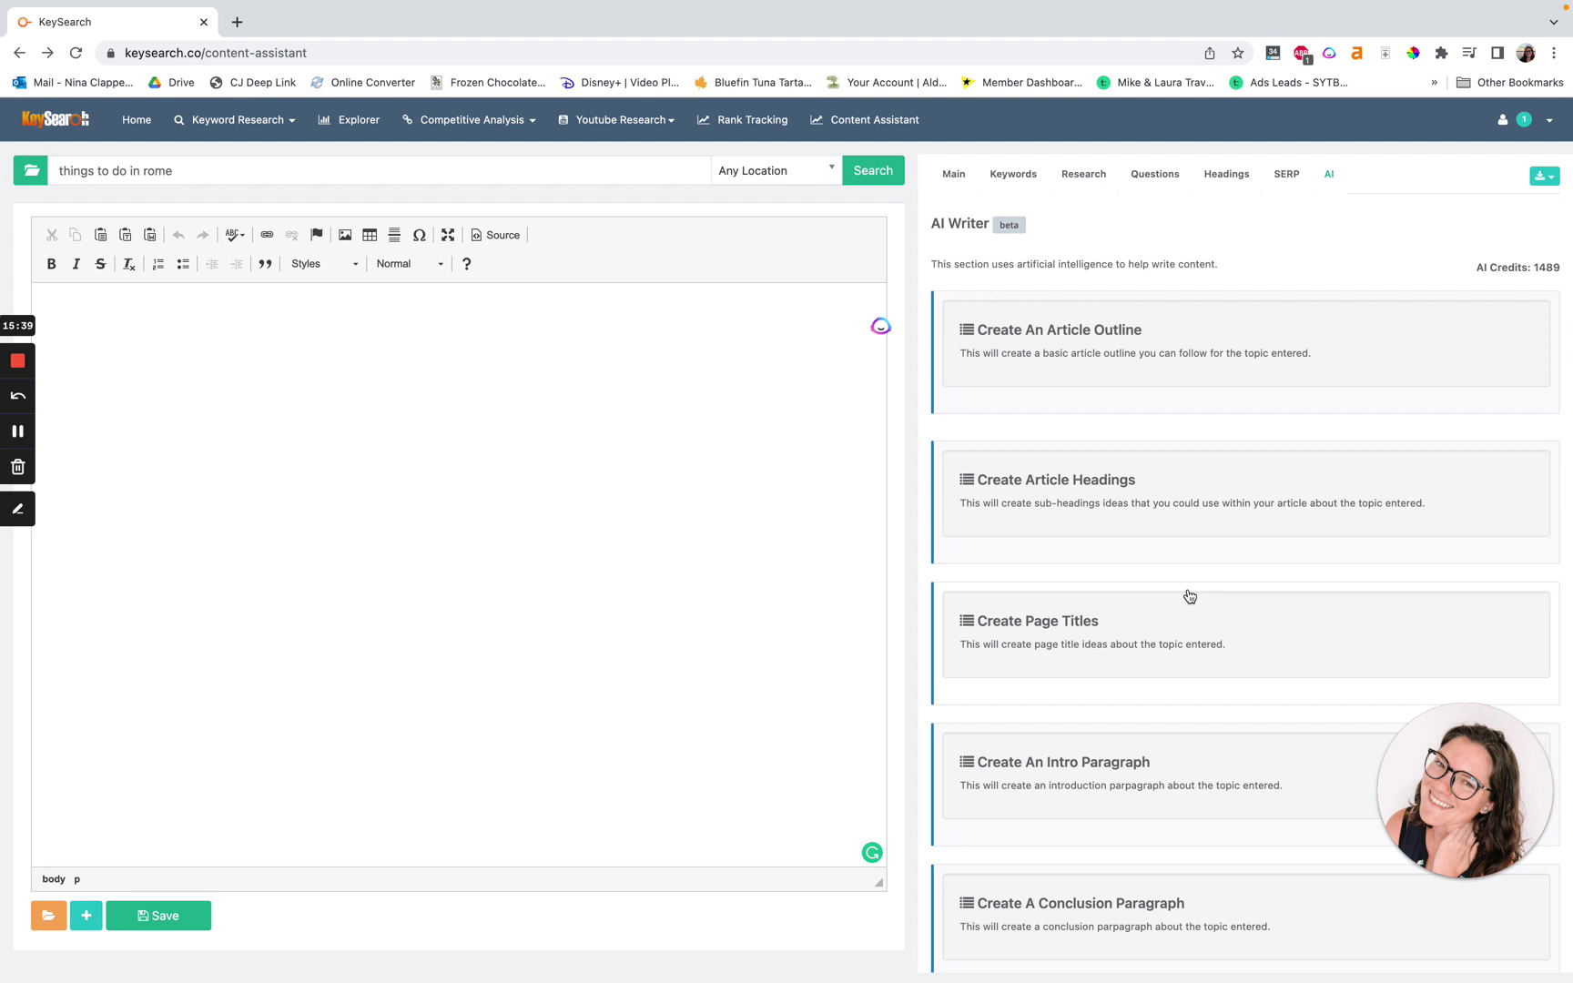
pyautogui.scroll(-10, 1190, 597)
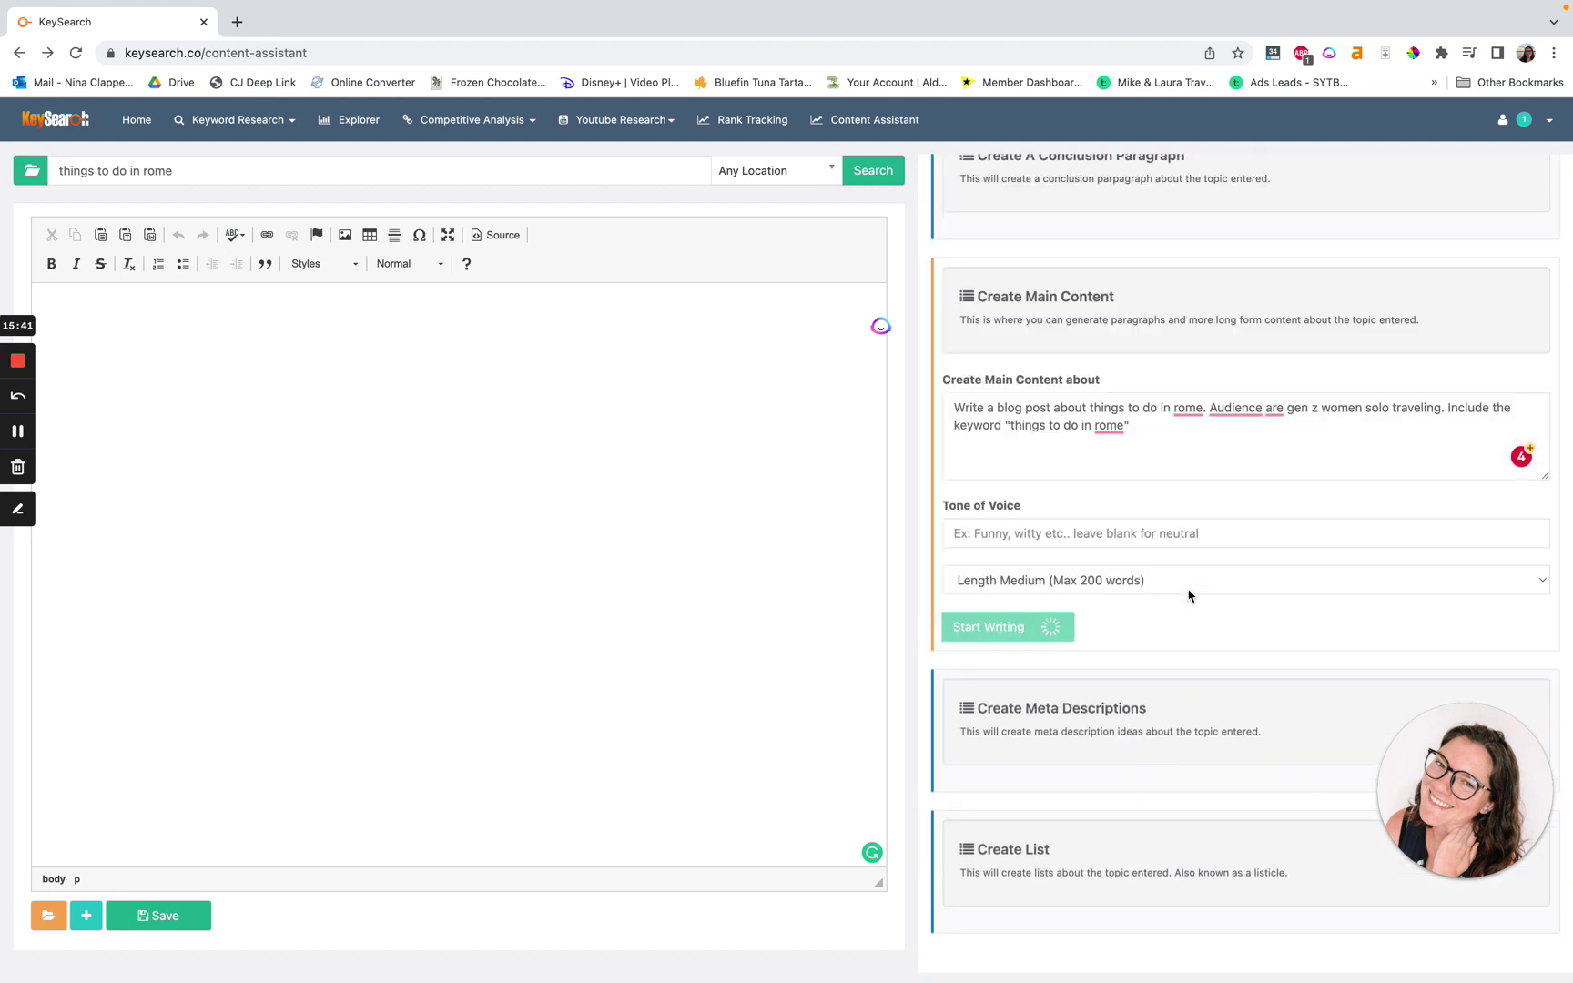
pyautogui.click(1155, 459)
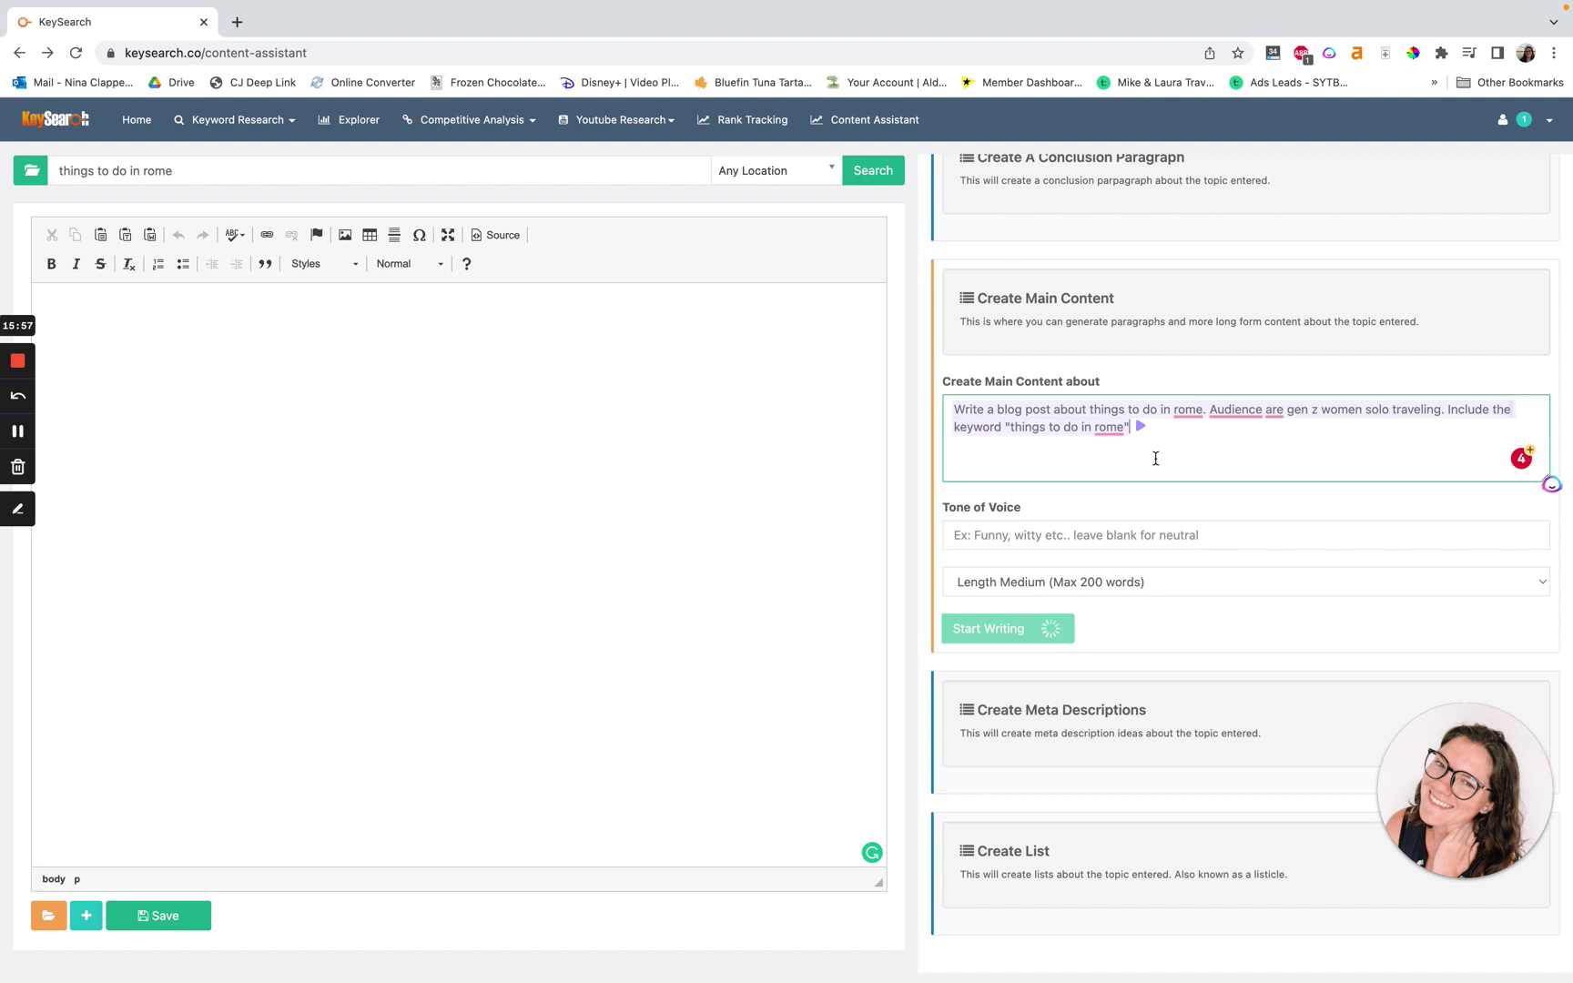
pyautogui.click(845, 119)
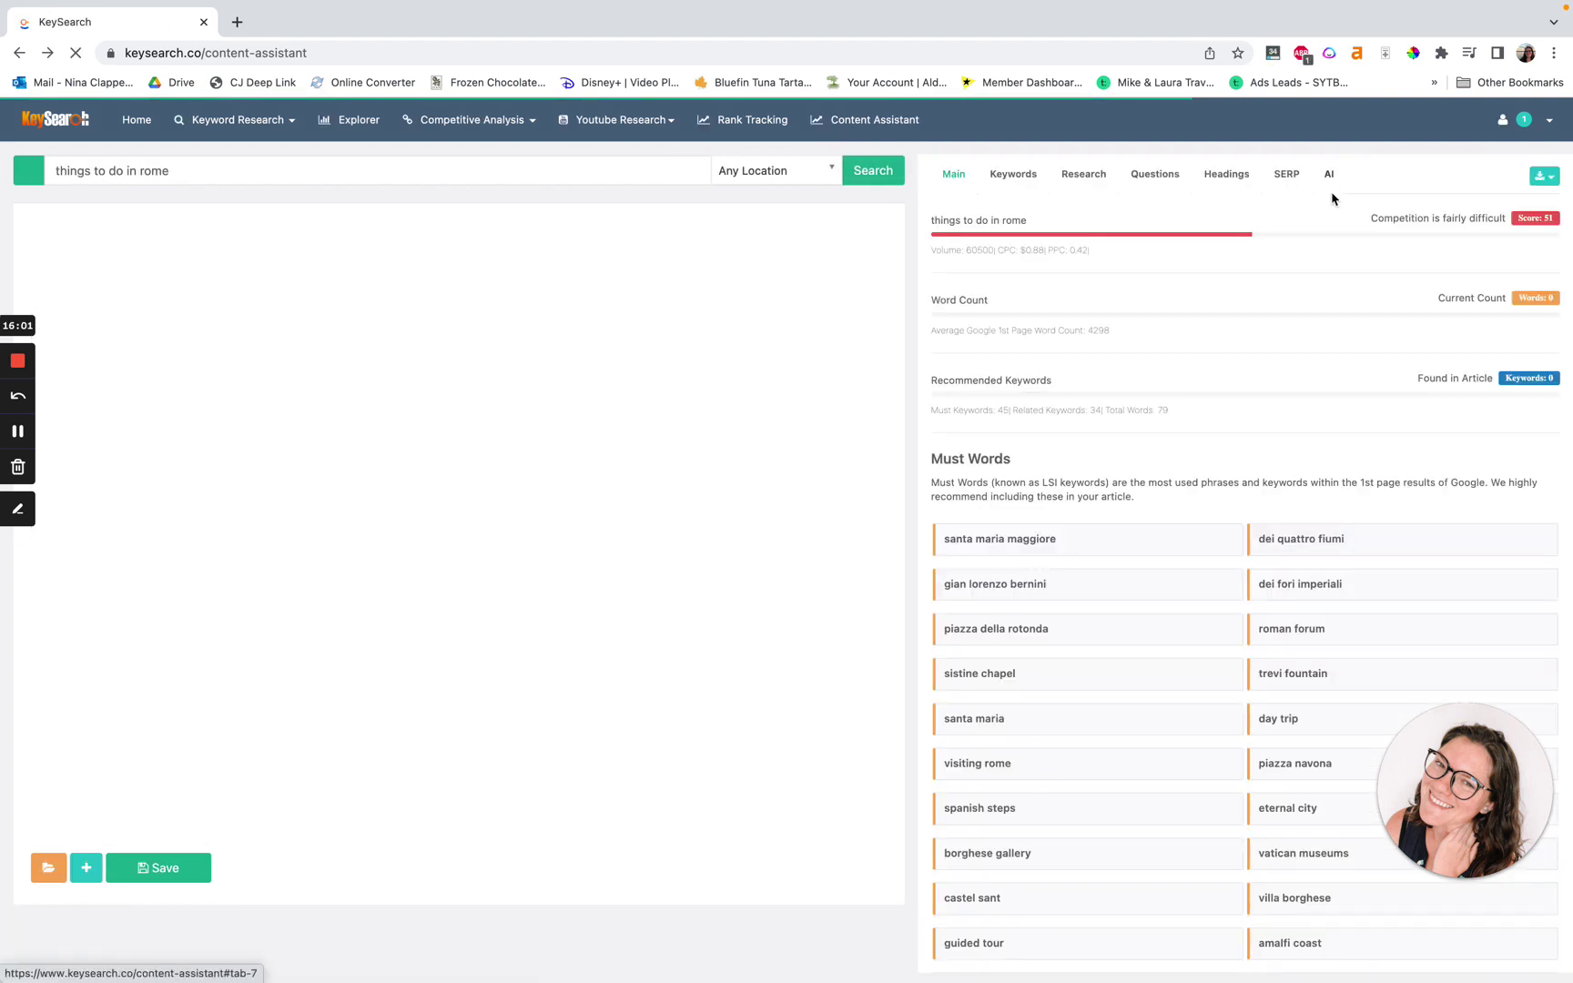
# Generate five Rome meta-description titles for Gen Z solo women from the pasted brief.
pyautogui.click(1330, 176)
pyautogui.click(1089, 685)
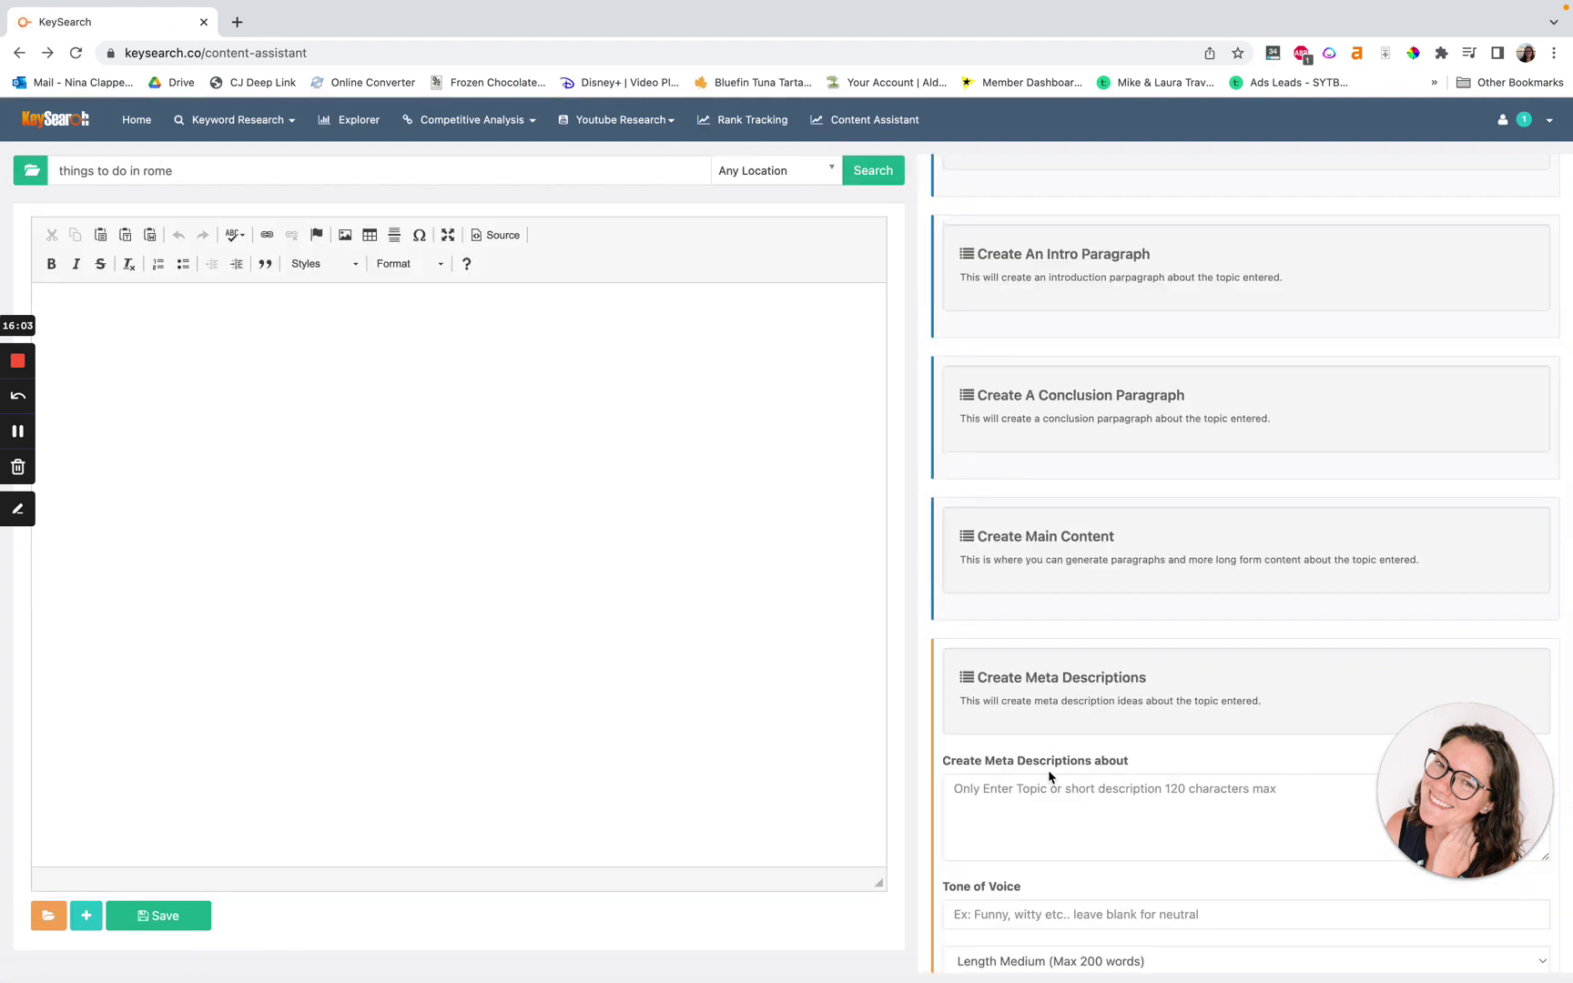
pyautogui.click(1046, 780)
pyautogui.hotkey('ctrl', 'v')
pyautogui.scroll(-3, 1046, 781)
pyautogui.click(991, 737)
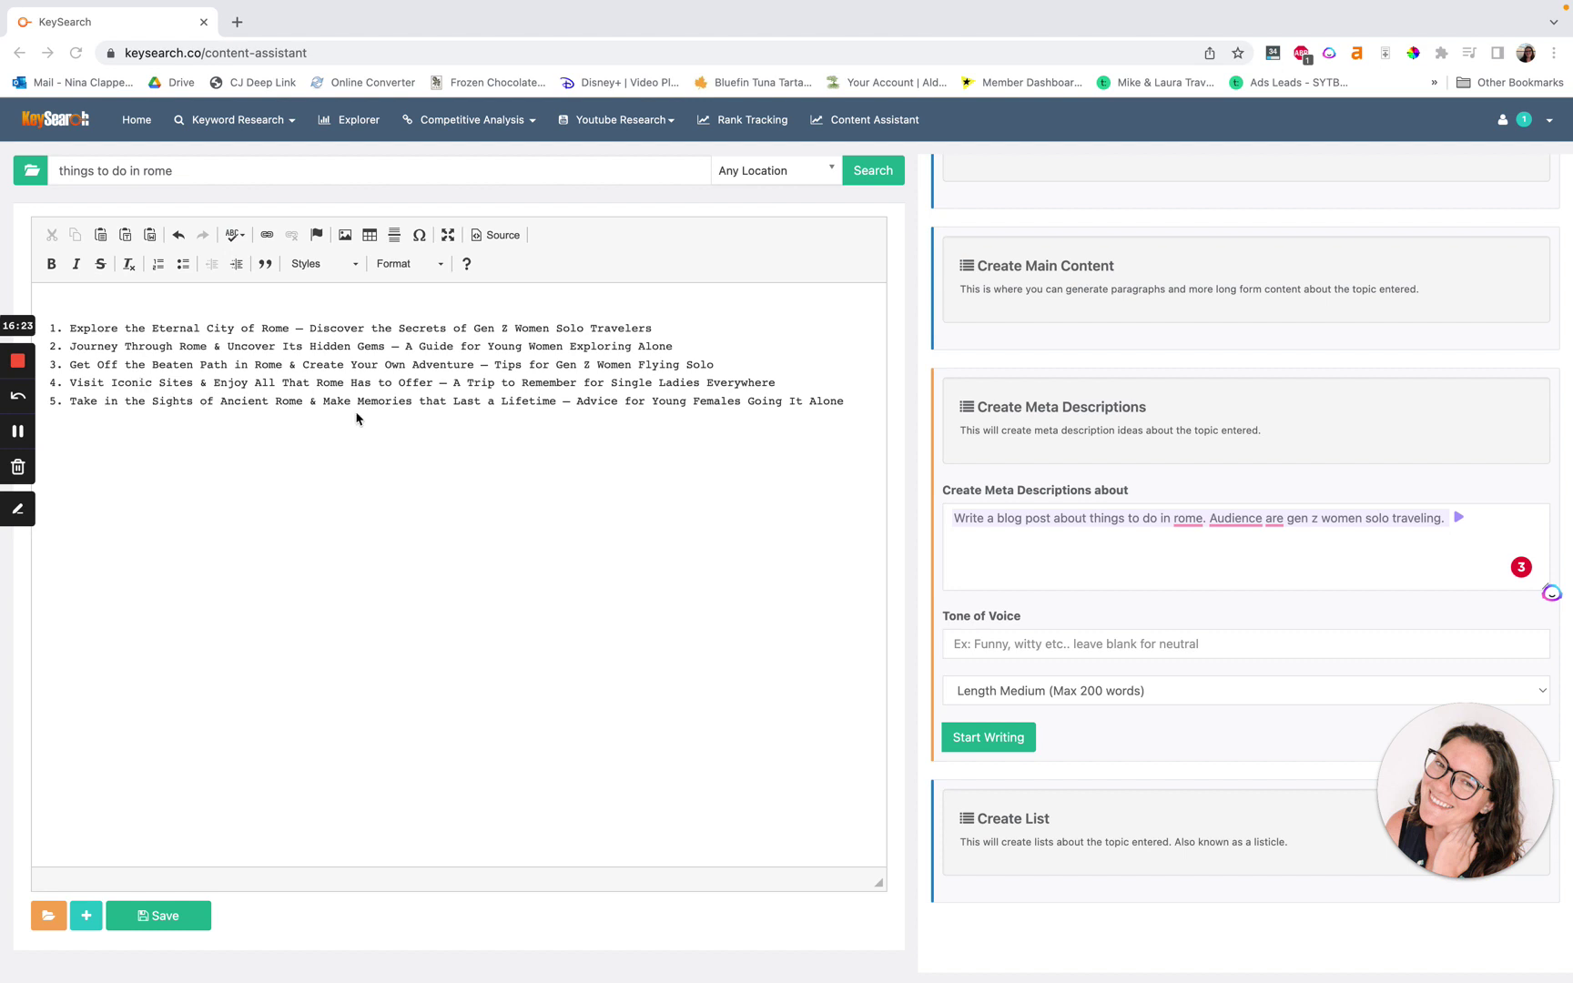
pyautogui.click(1069, 836)
# Paste the Rome solo-travel brief into Create List and generate the ten things-to-do items.
pyautogui.click(1017, 676)
pyautogui.write('Write a blog post about things to do in rome. Audience are gen z women solo traveling.')
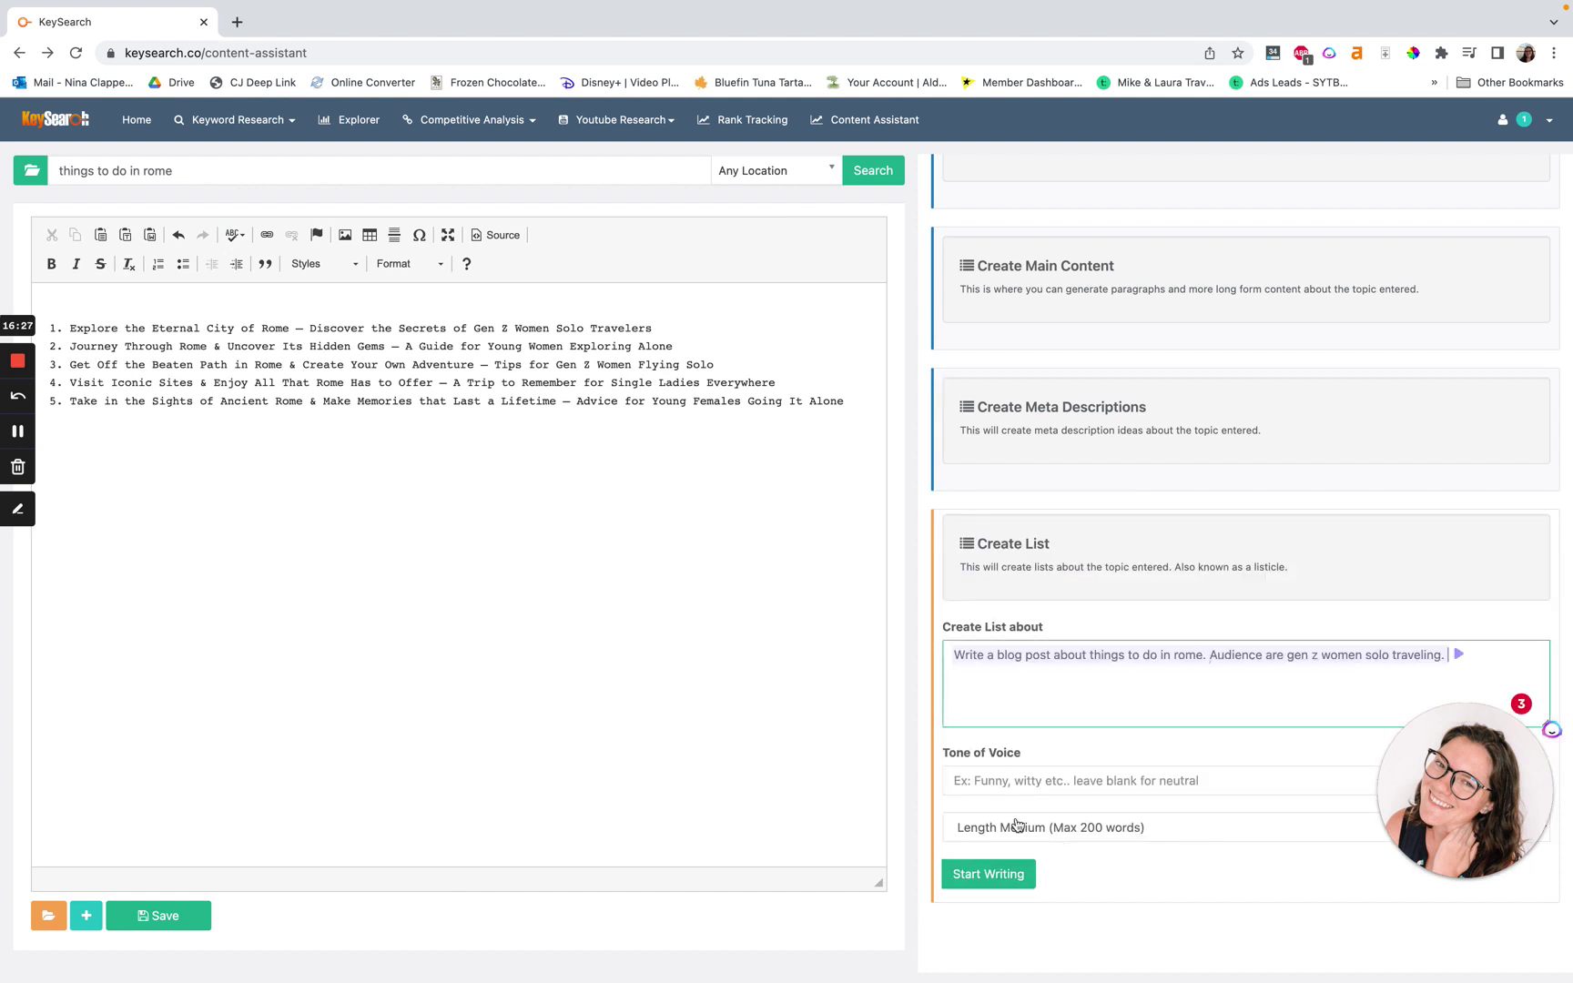
pyautogui.click(999, 873)
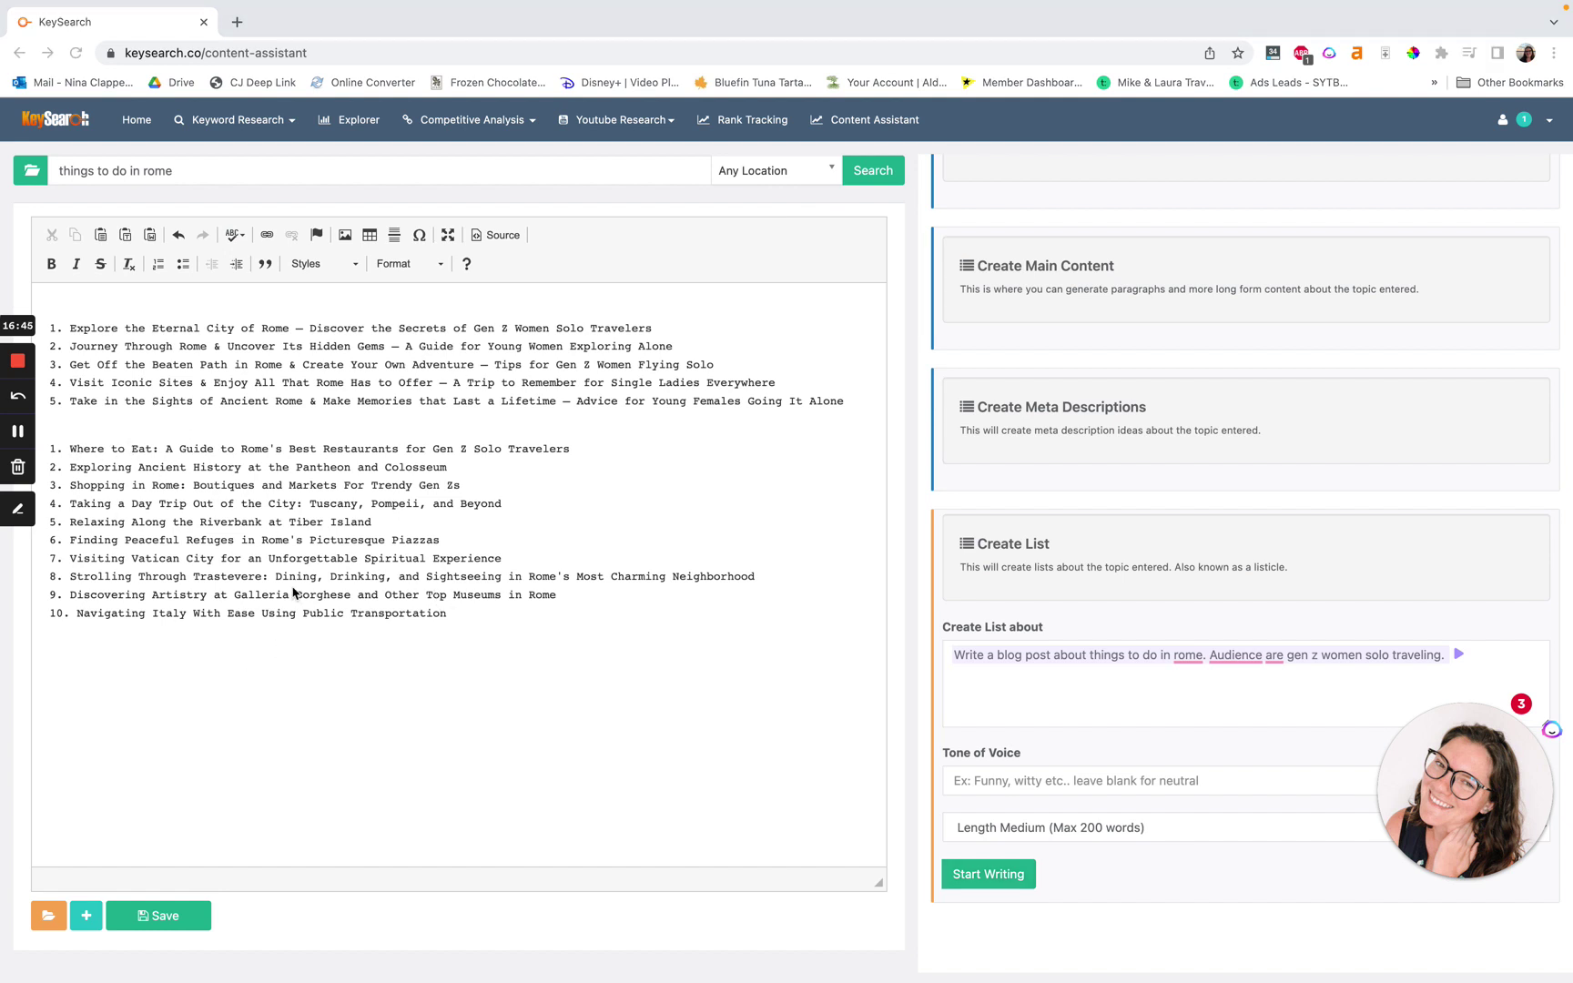
pyautogui.scroll(8, 1291, 399)
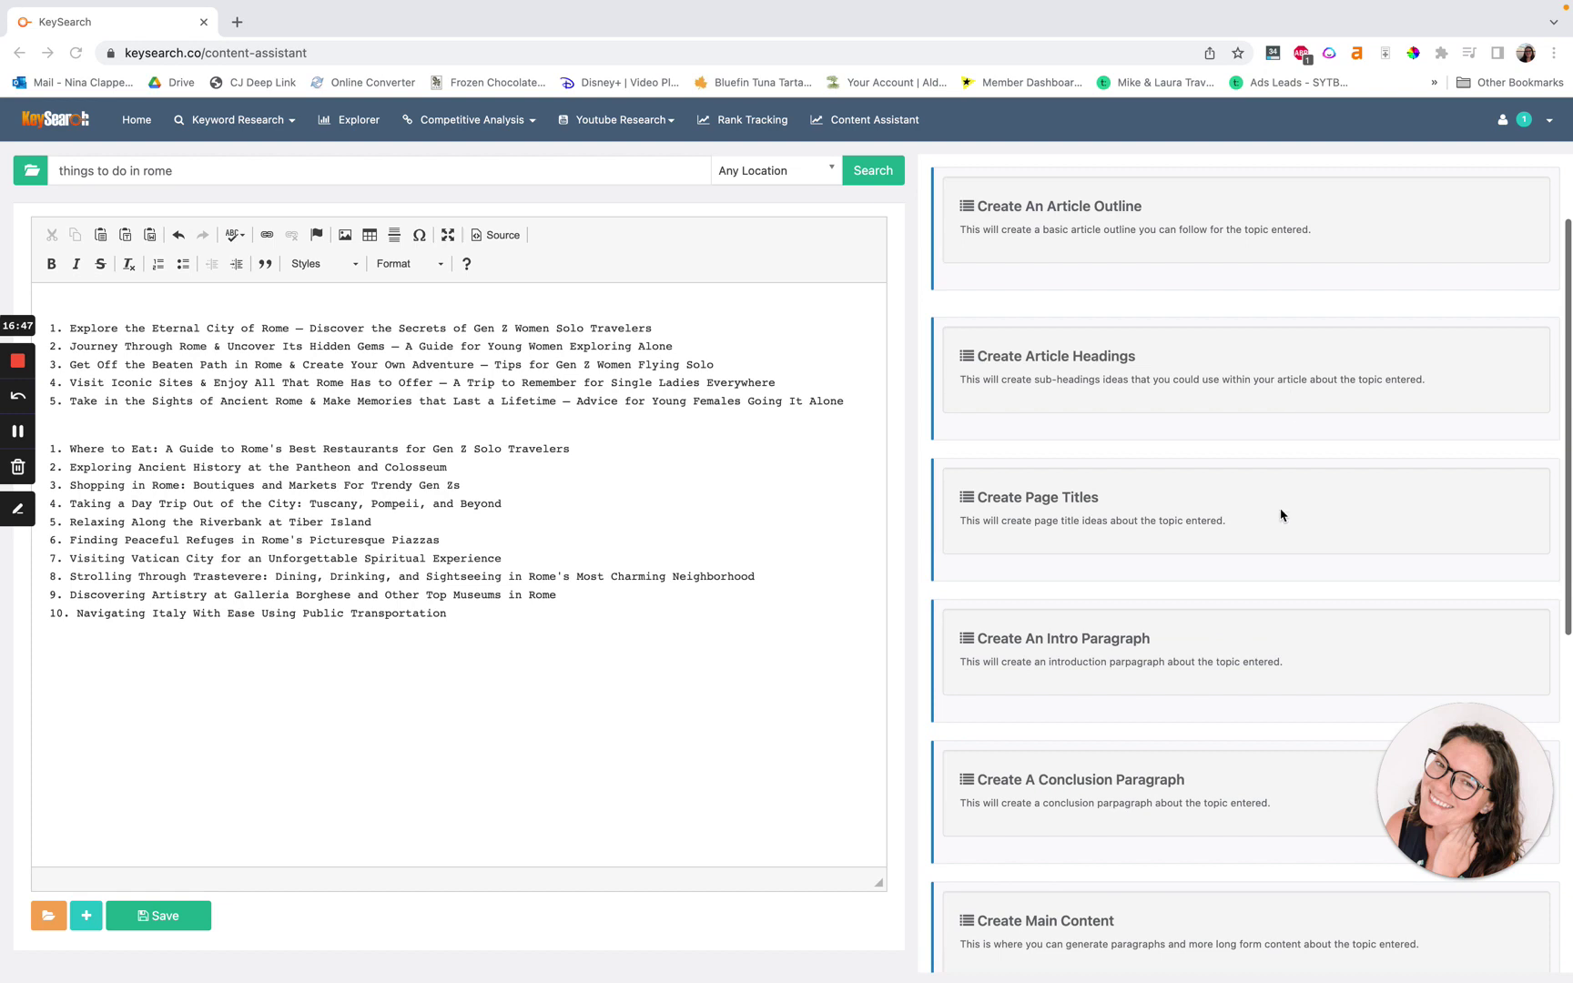
pyautogui.scroll(2, 1267, 546)
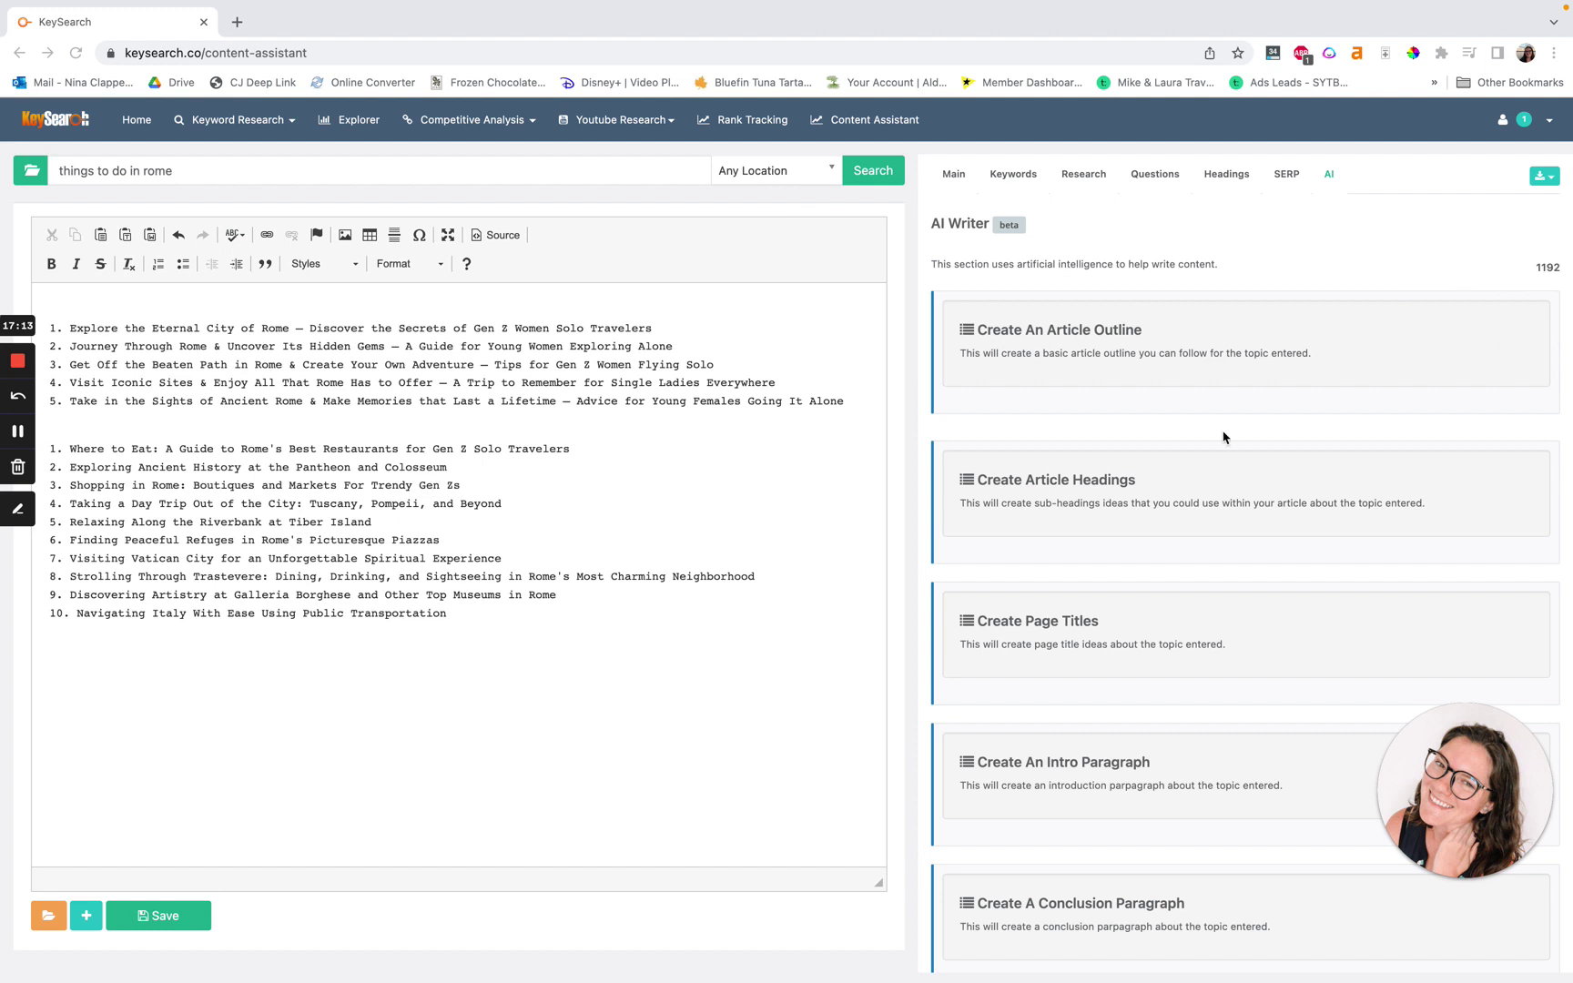
pyautogui.scroll(-8, 1223, 440)
pyautogui.scroll(8, 1223, 440)
pyautogui.scroll(-8, 1089, 421)
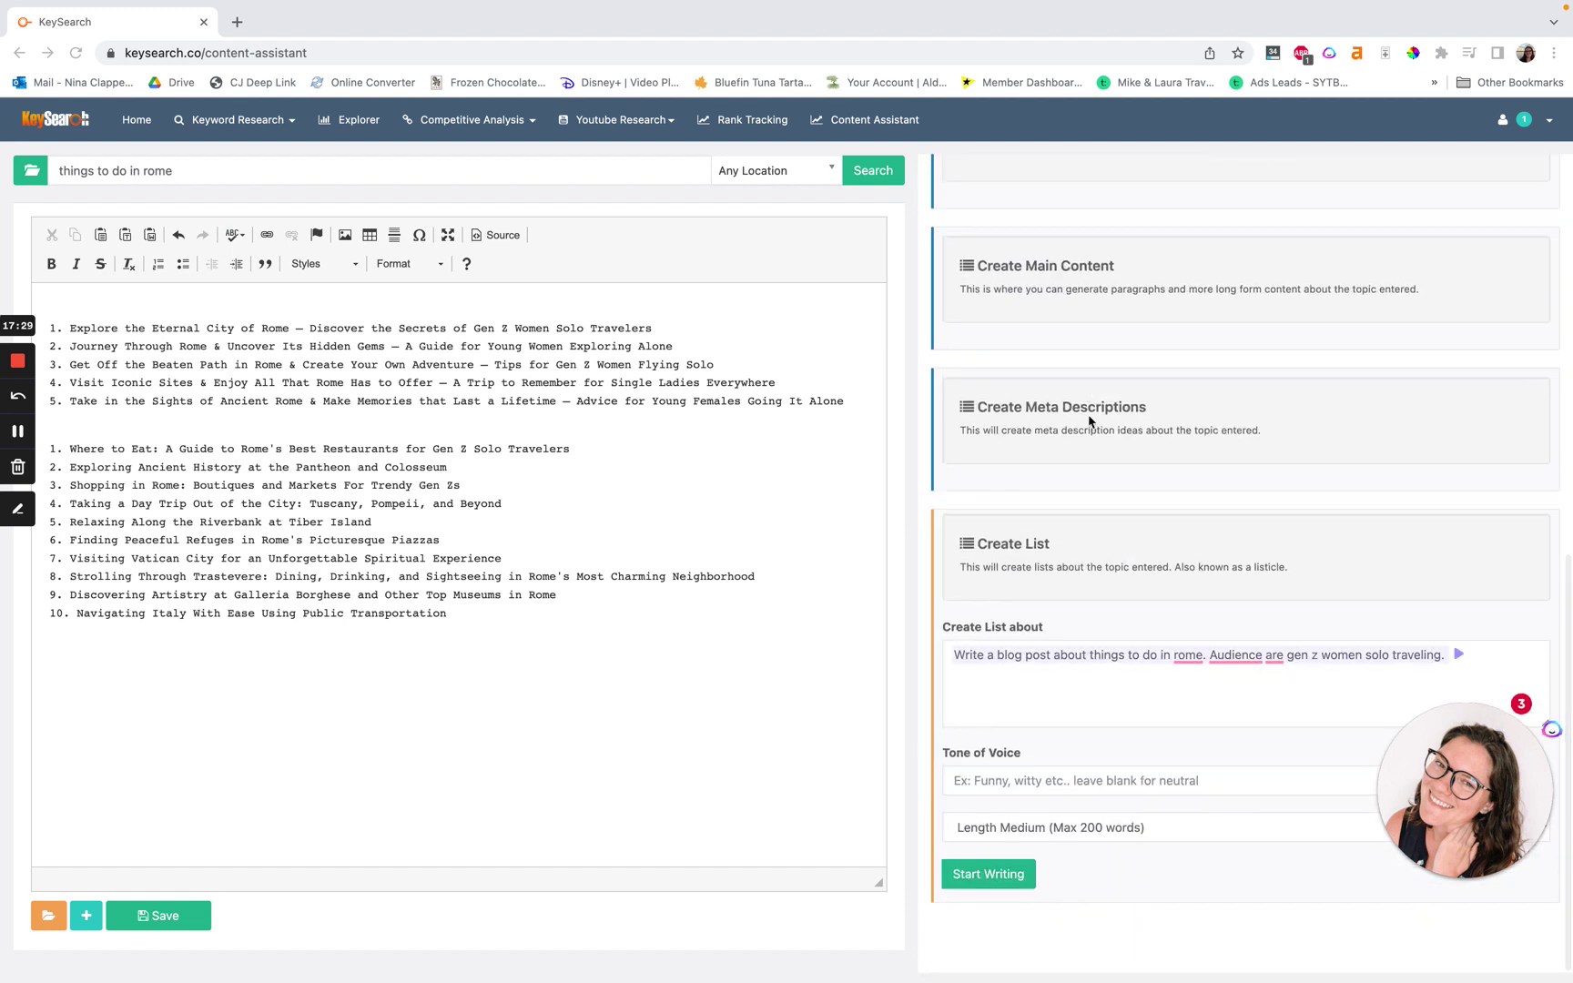
pyautogui.scroll(10, 1090, 421)
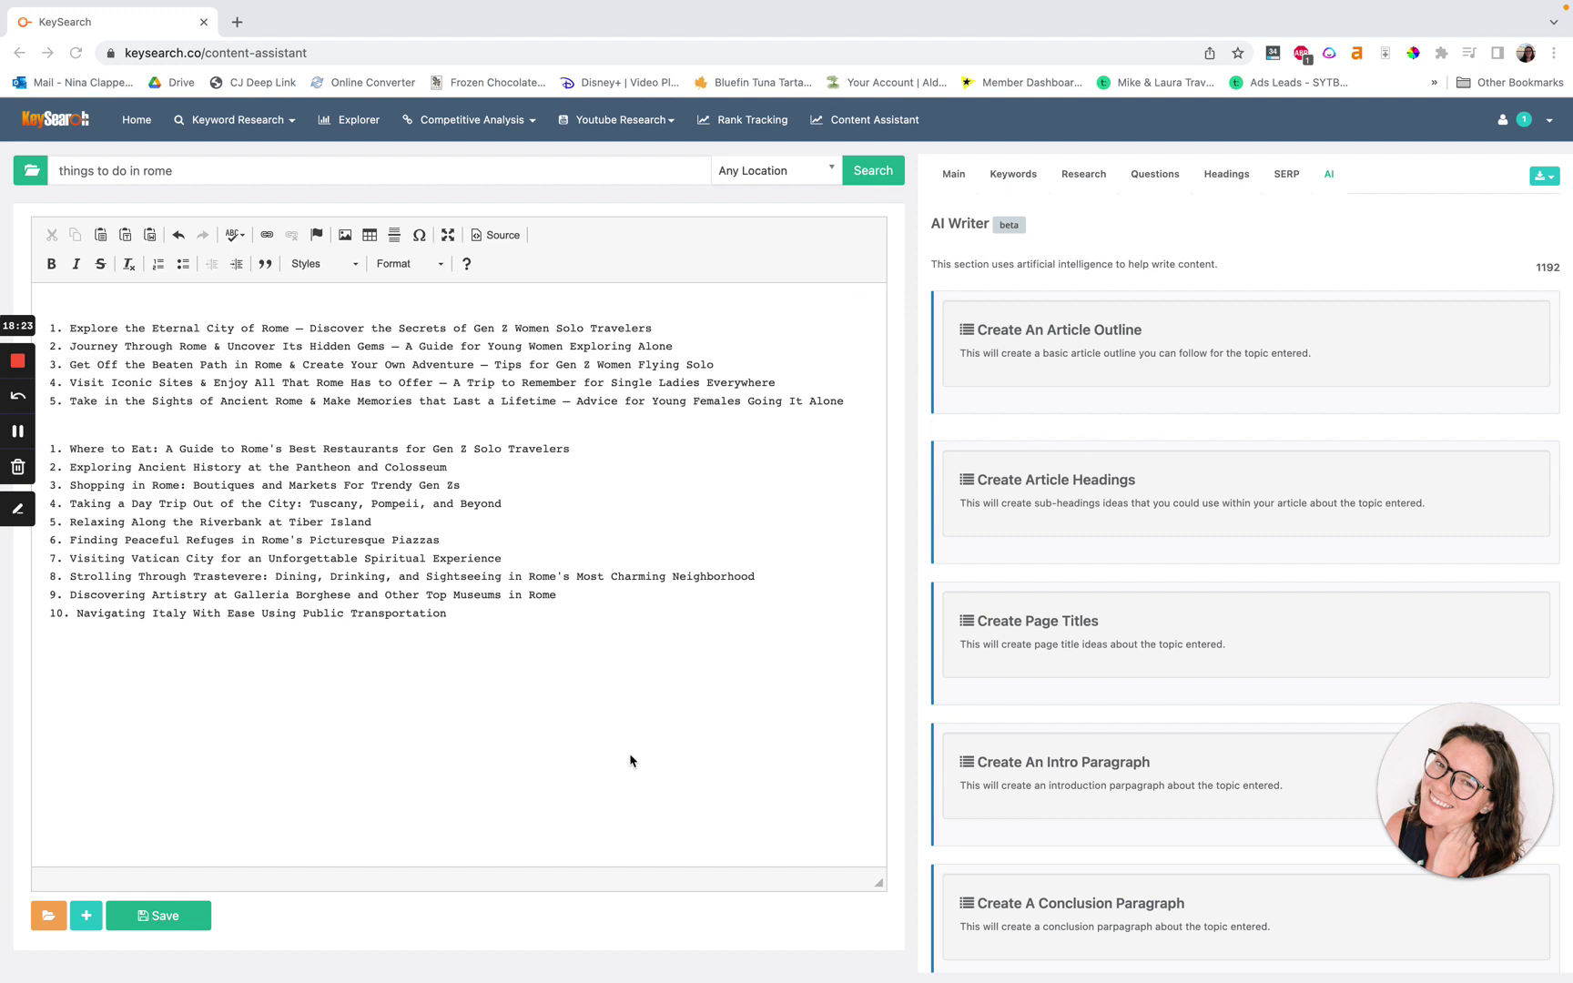
pyautogui.click(554, 647)
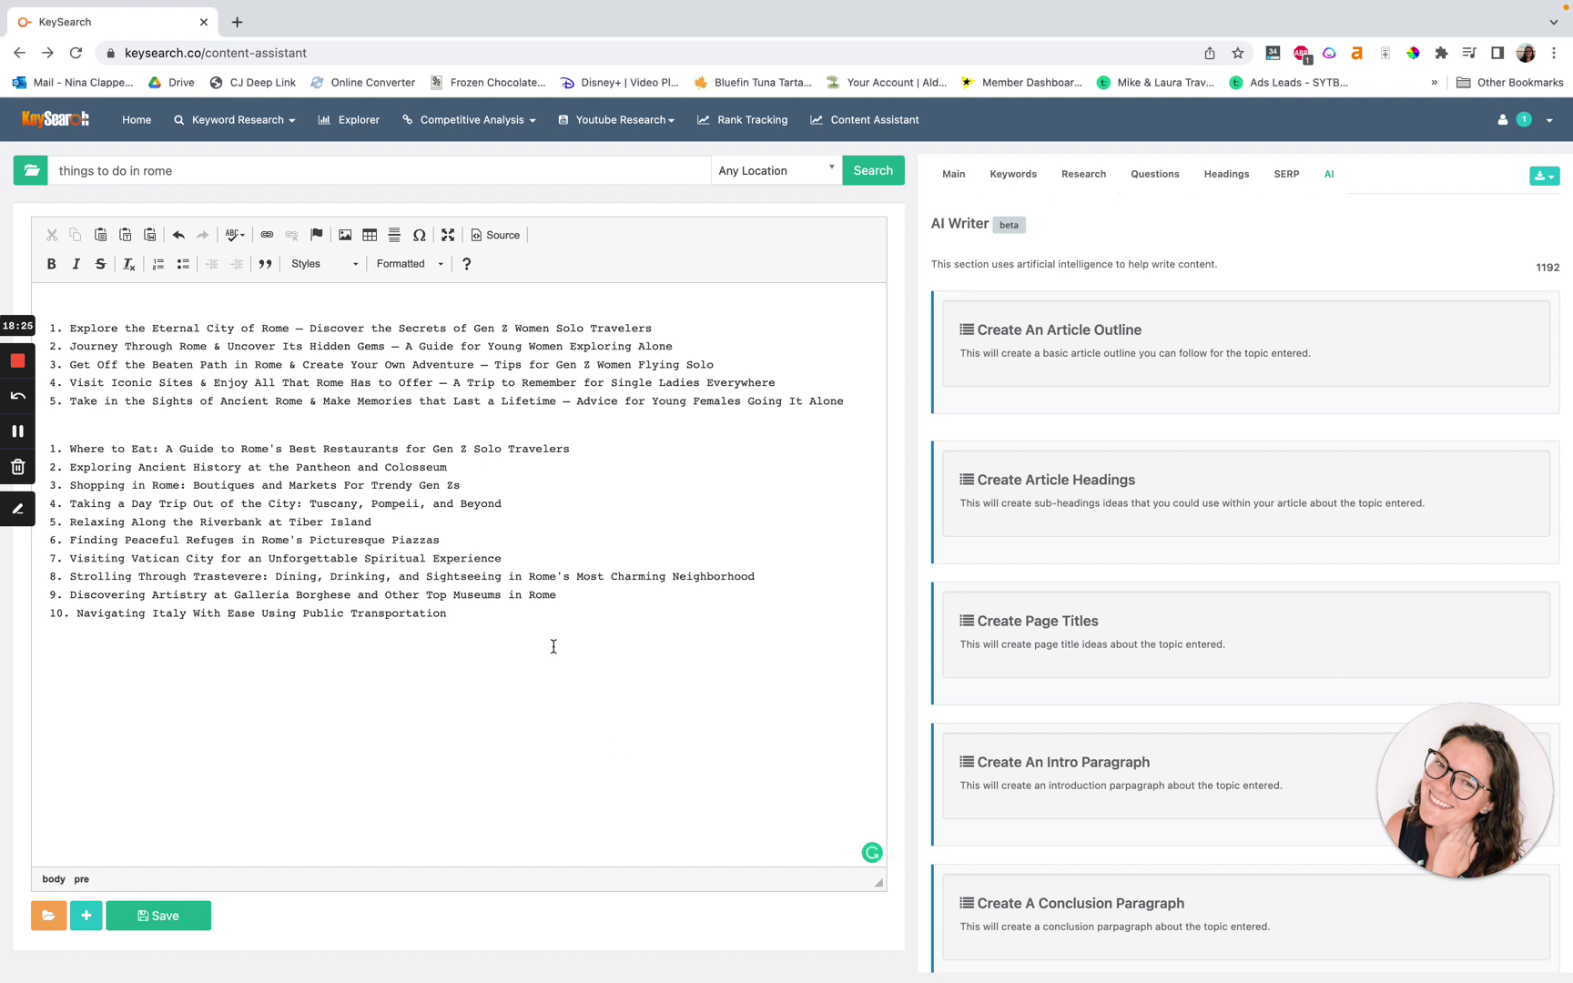